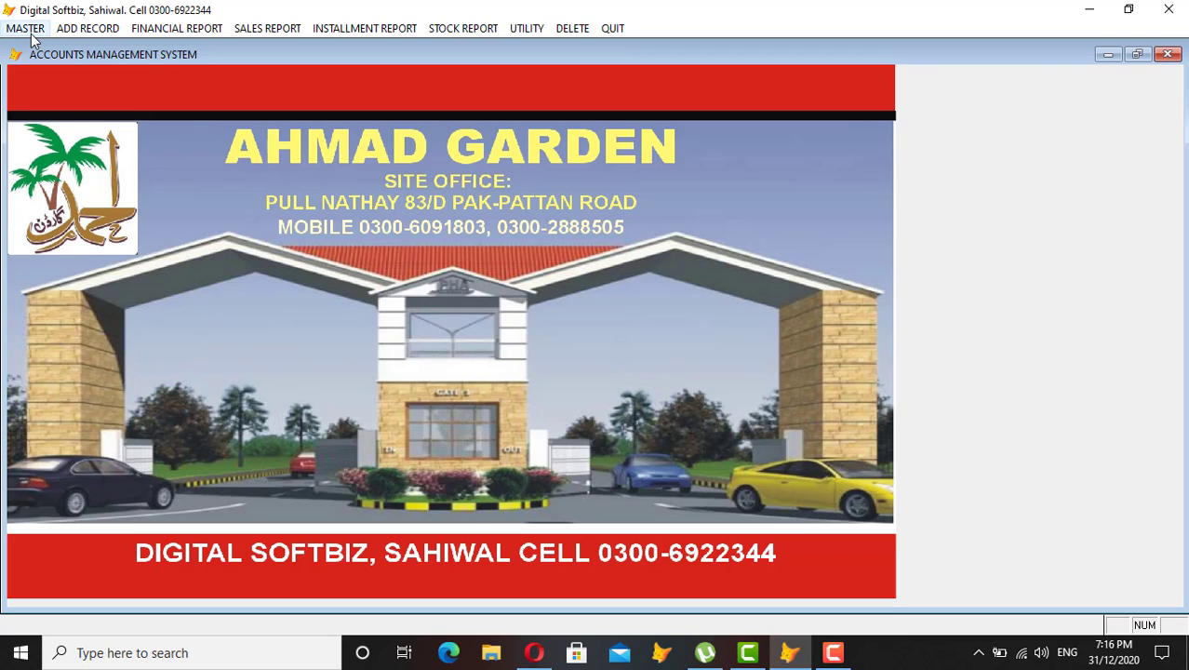
Open the MASTER menu to list its six setup forms.
left_click(26, 29)
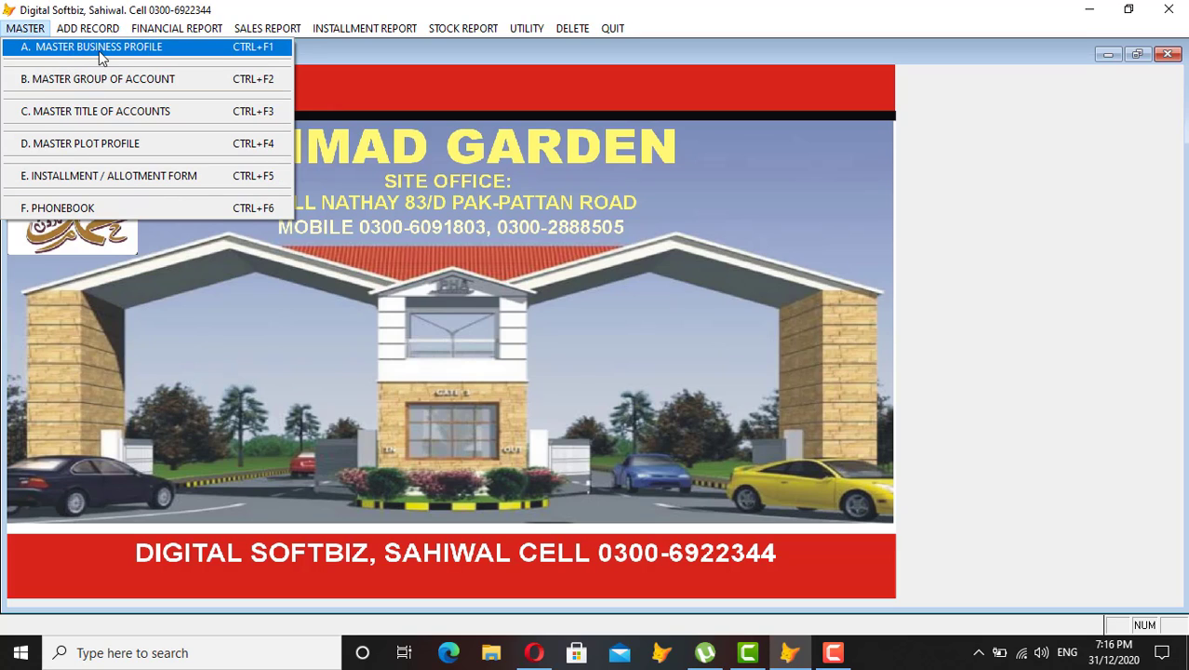
Open Master Business Profile and browse the HEAD OFFICE, AHMAD GARDEN and SITE (PHASE 1) records.
left_click(135, 53)
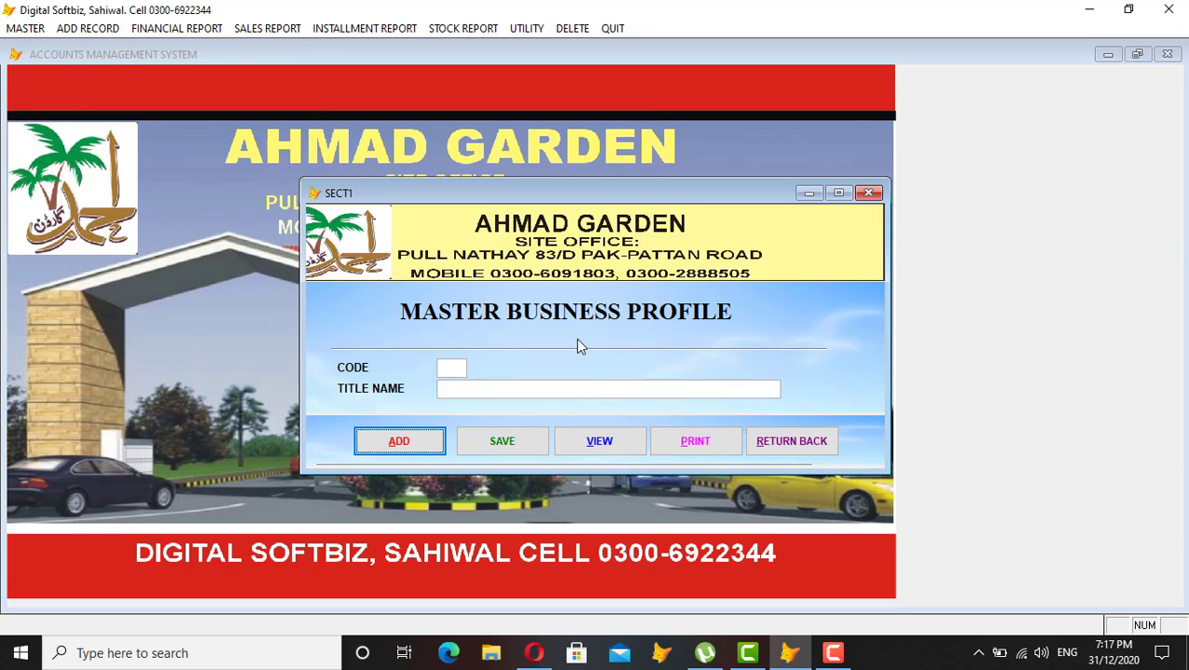
left_click(603, 441)
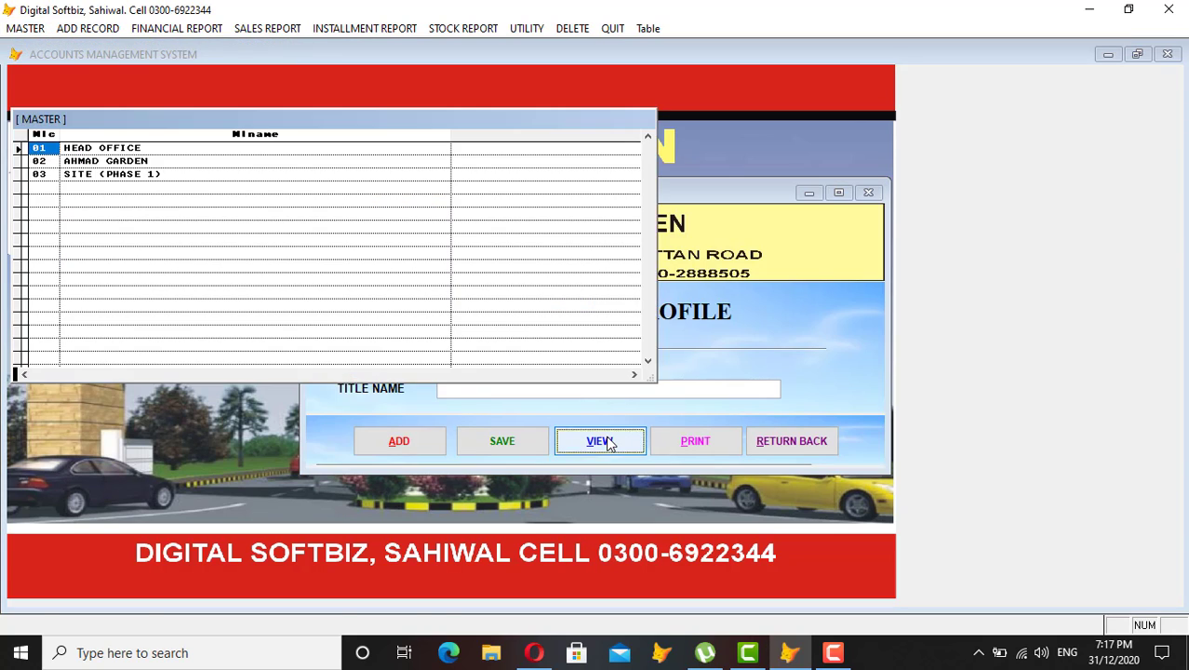
left_click(150, 147)
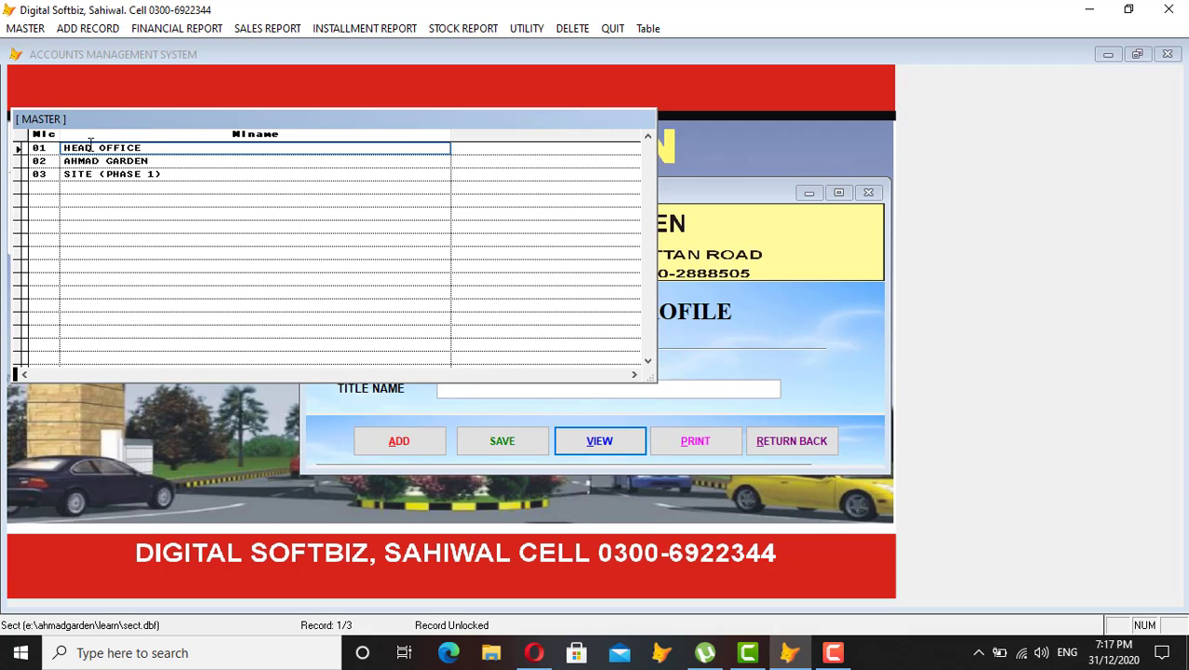
left_click(174, 163)
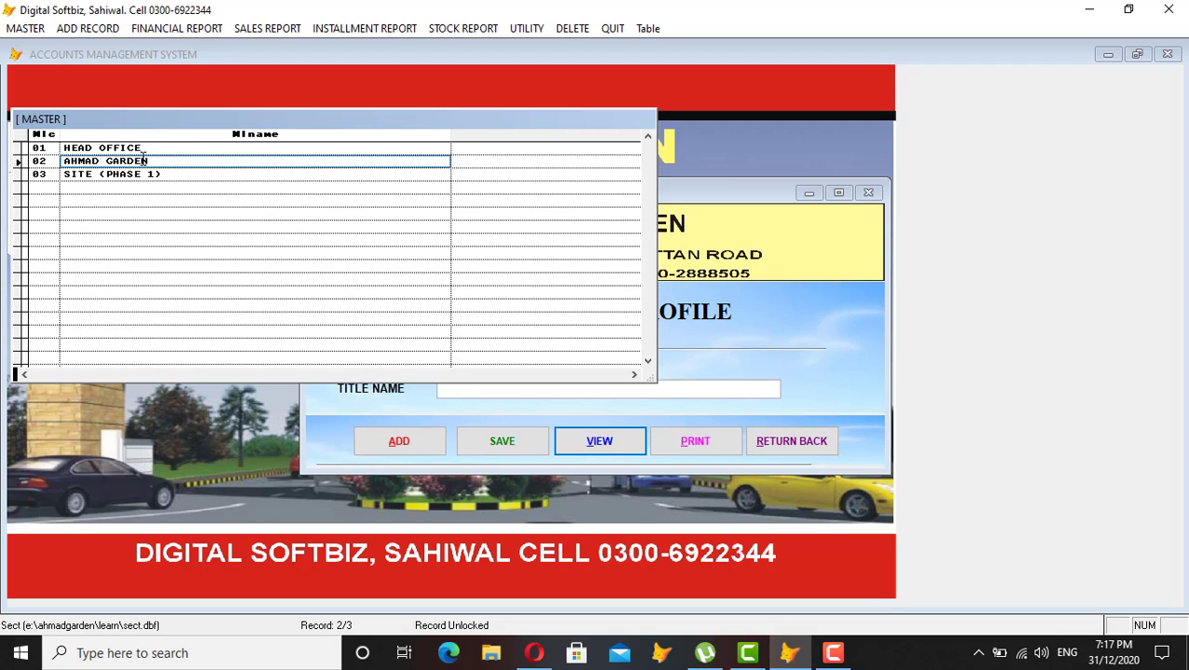
left_click(89, 176)
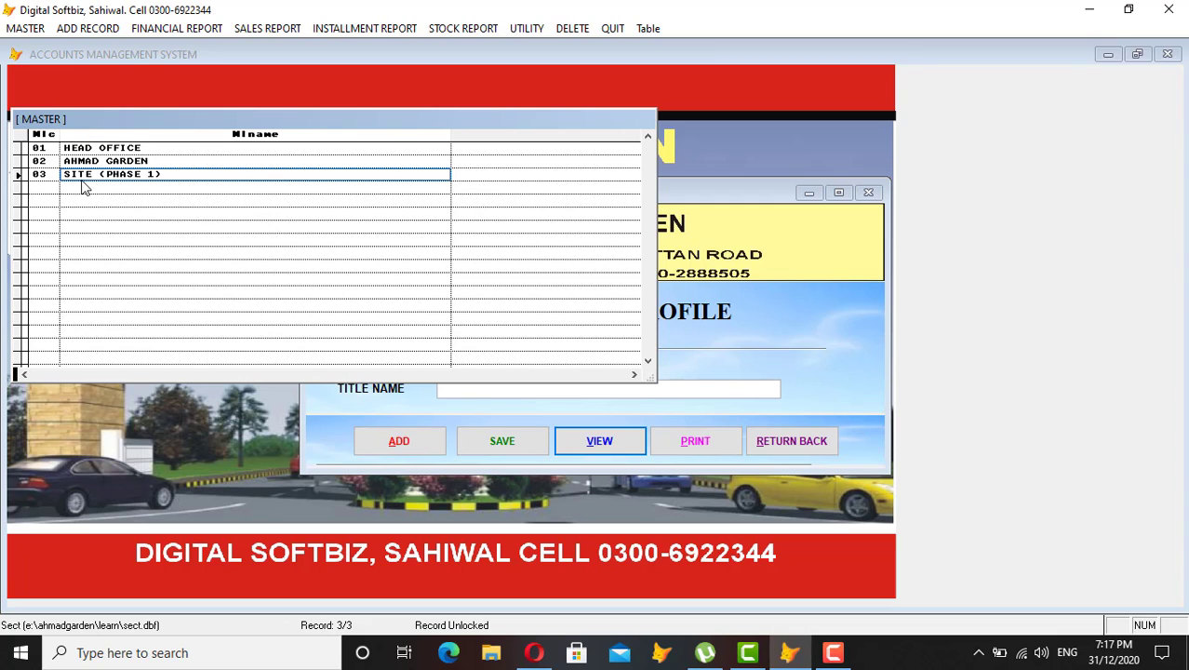
key("Escape")
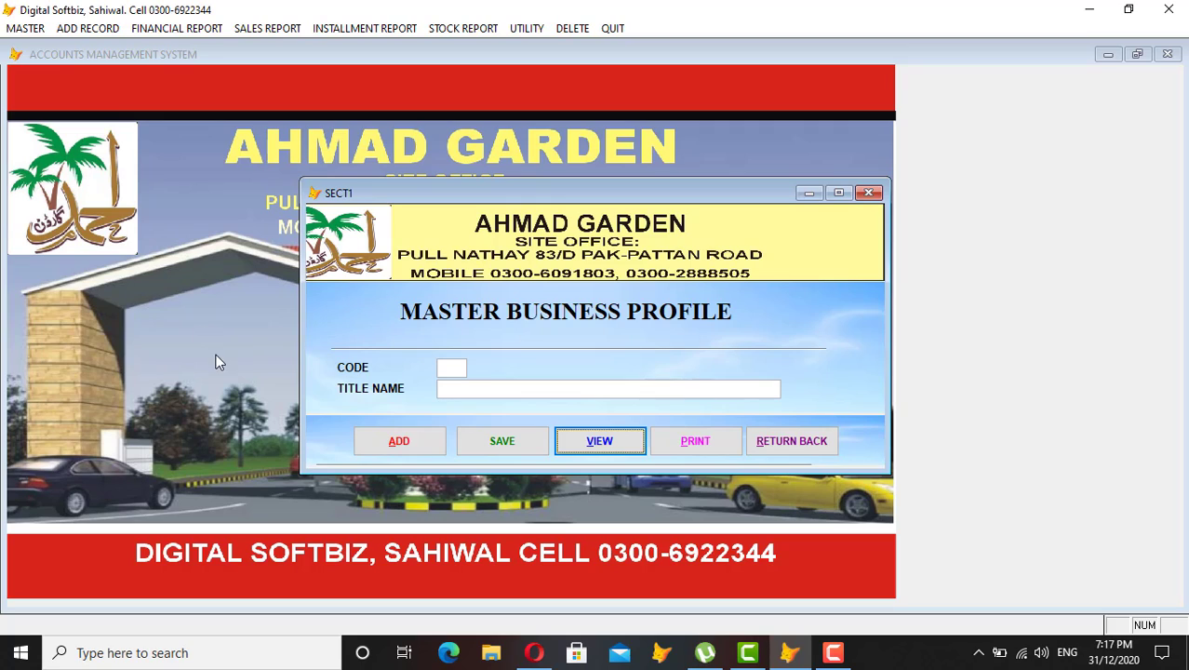
Add and save business profile 04 'AHMAD GARDEN PHASE 2', then confirm it in the records list.
left_click(415, 445)
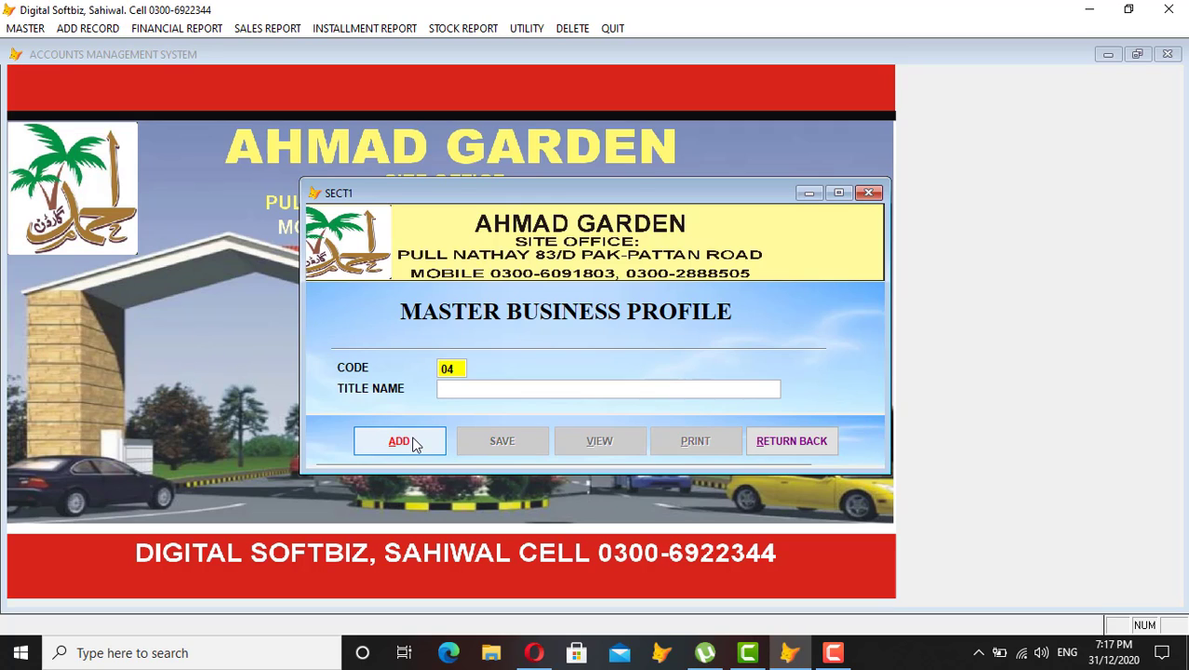
key("Return")
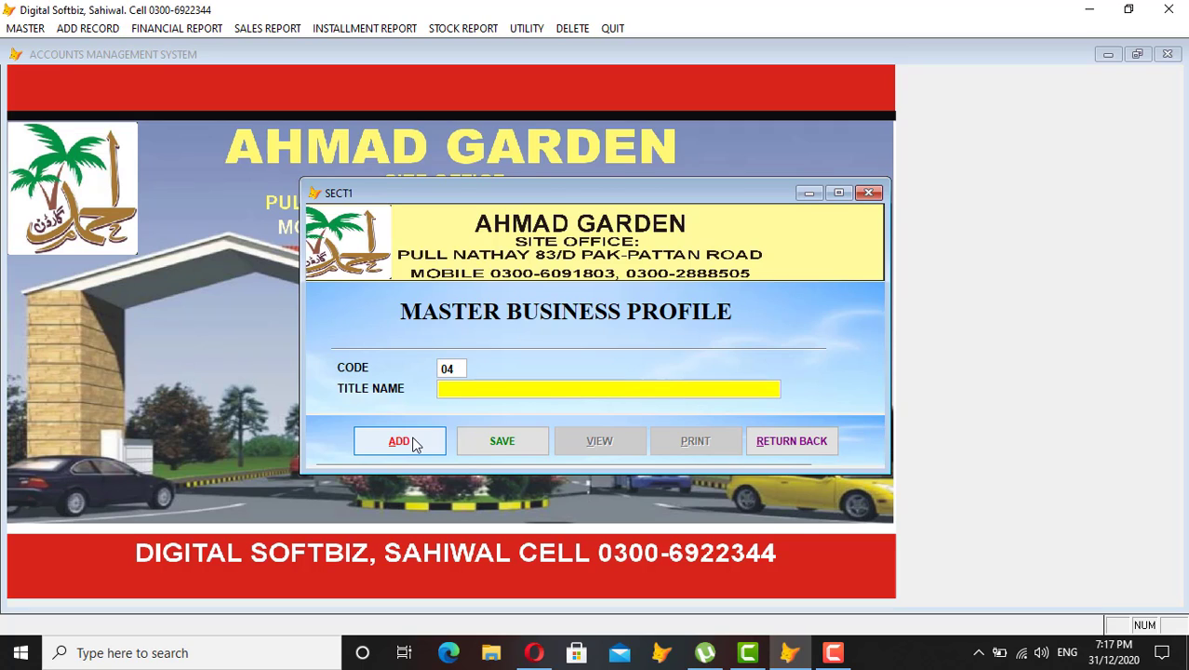
key("Caps_Lock")
type("AHMAD GARDEN")
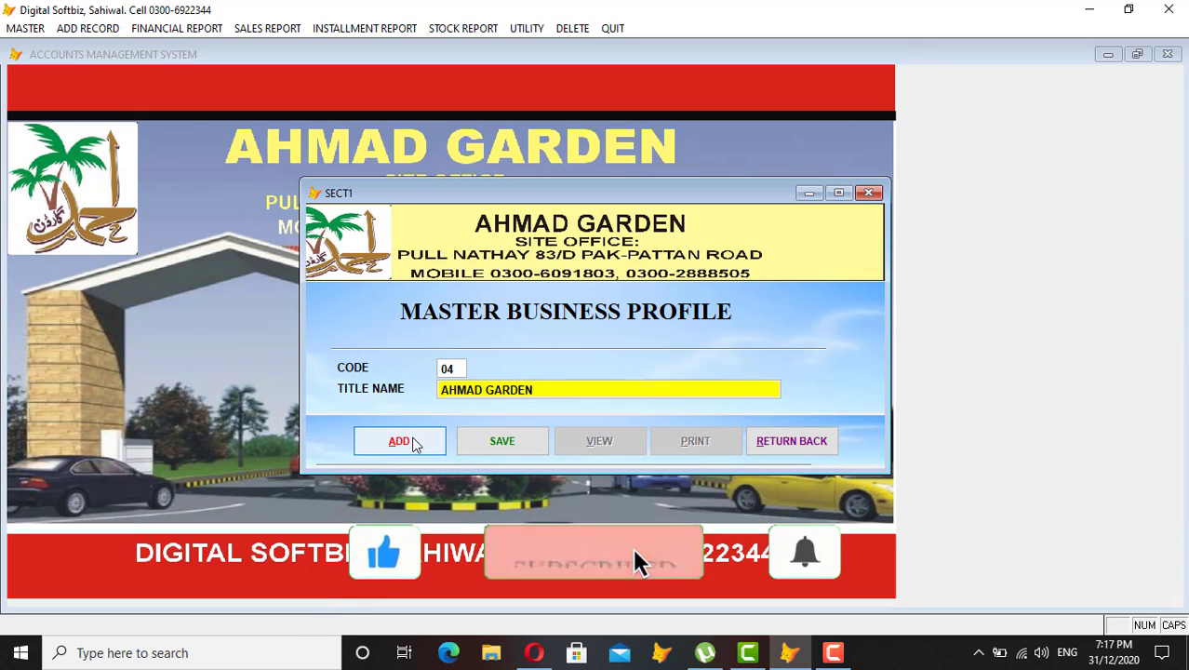
type(" PHASE 2")
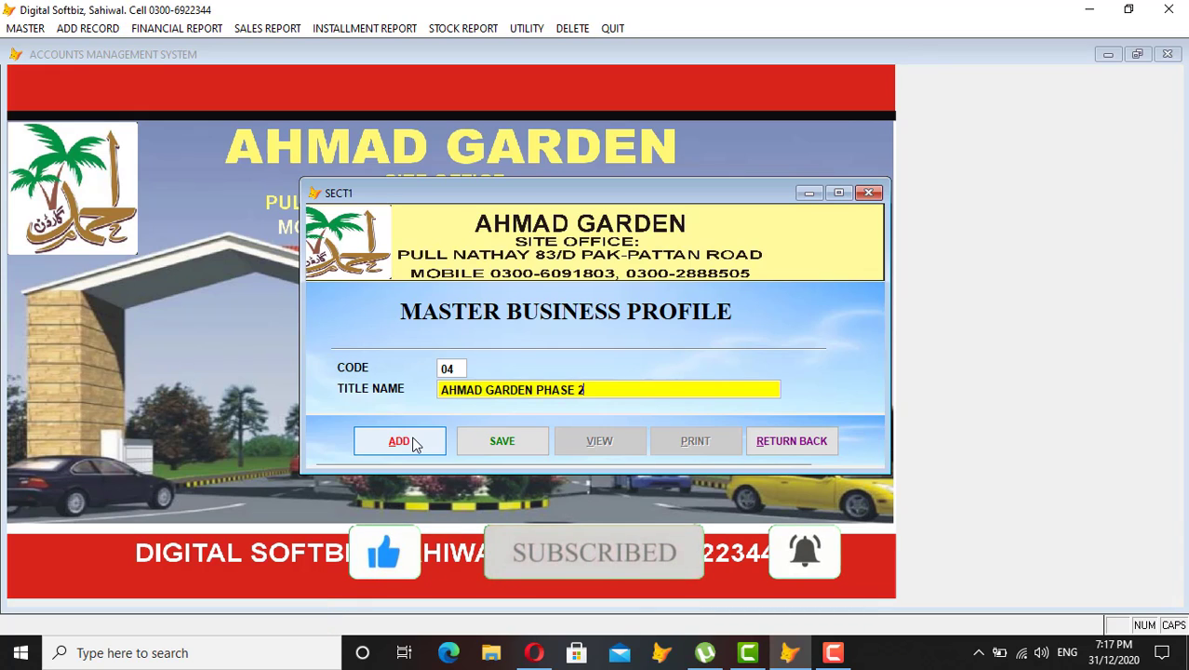
key("Return")
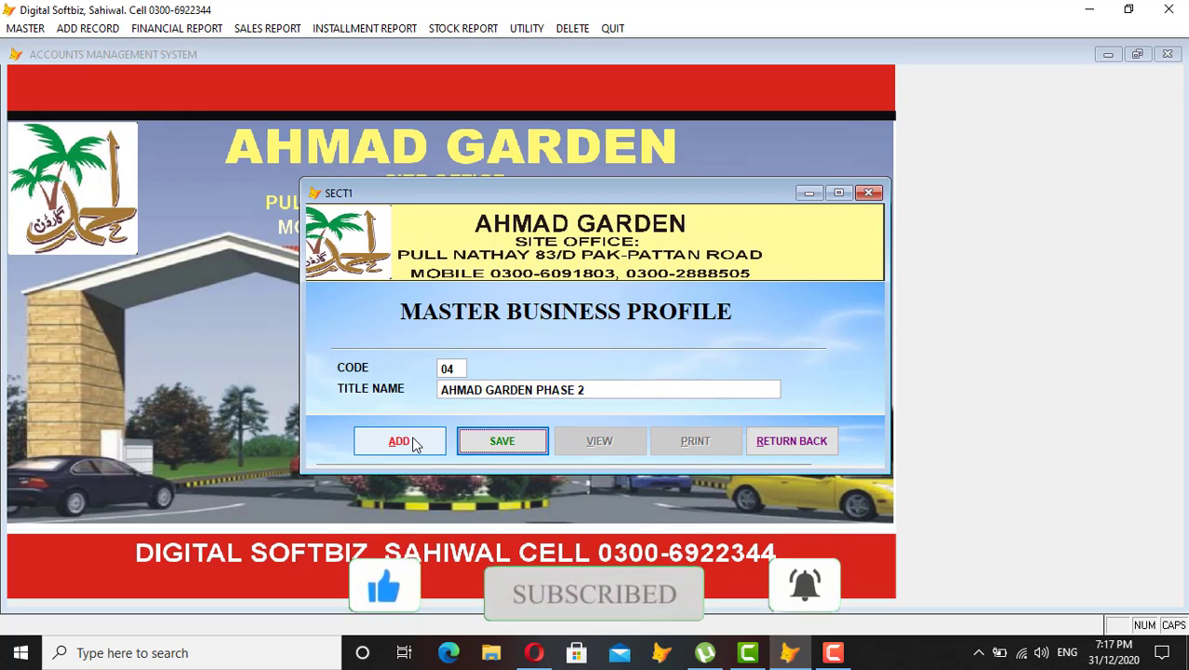
key("Return")
left_click(616, 441)
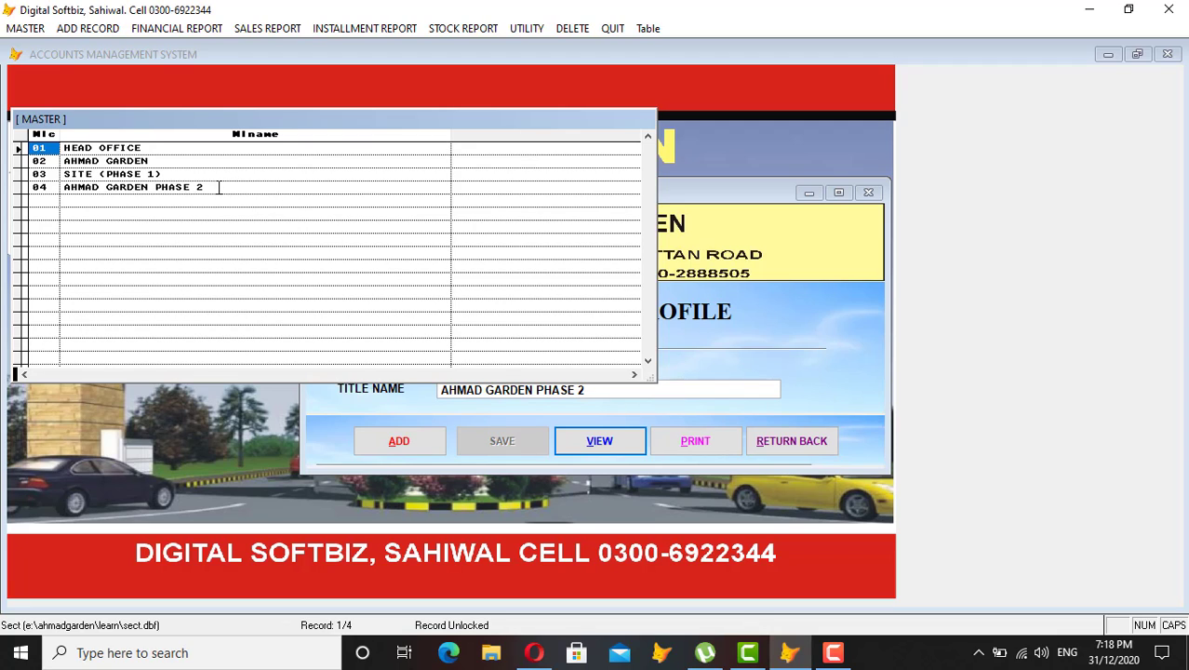
left_click_drag(218, 186, 62, 186)
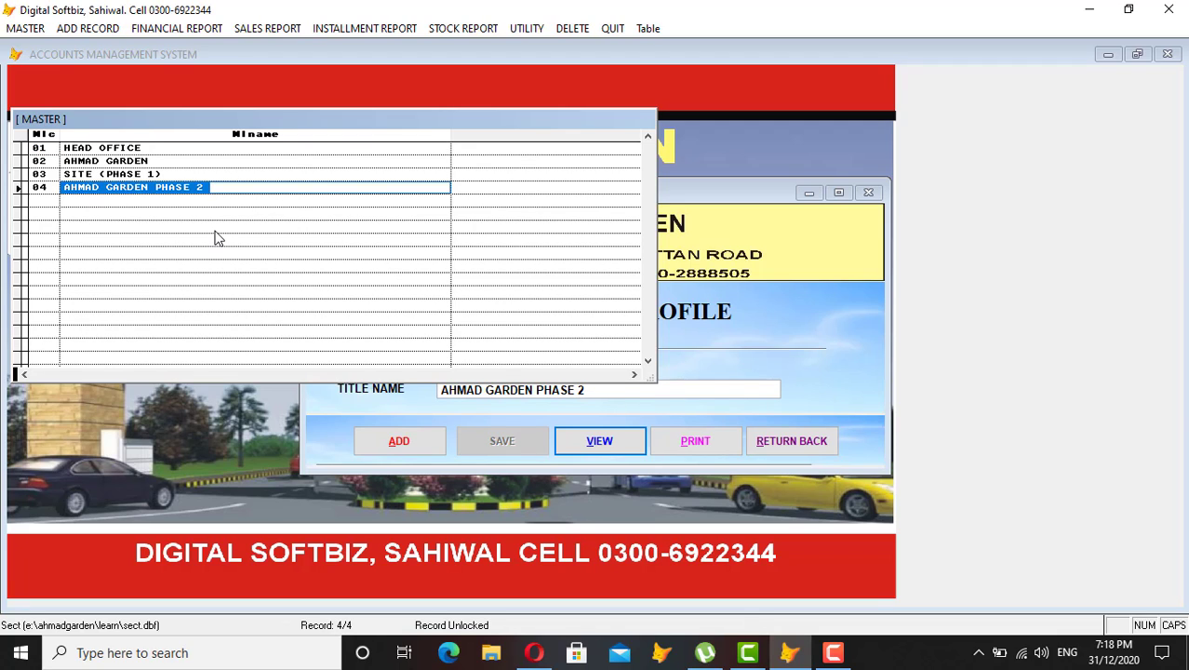
key("Escape")
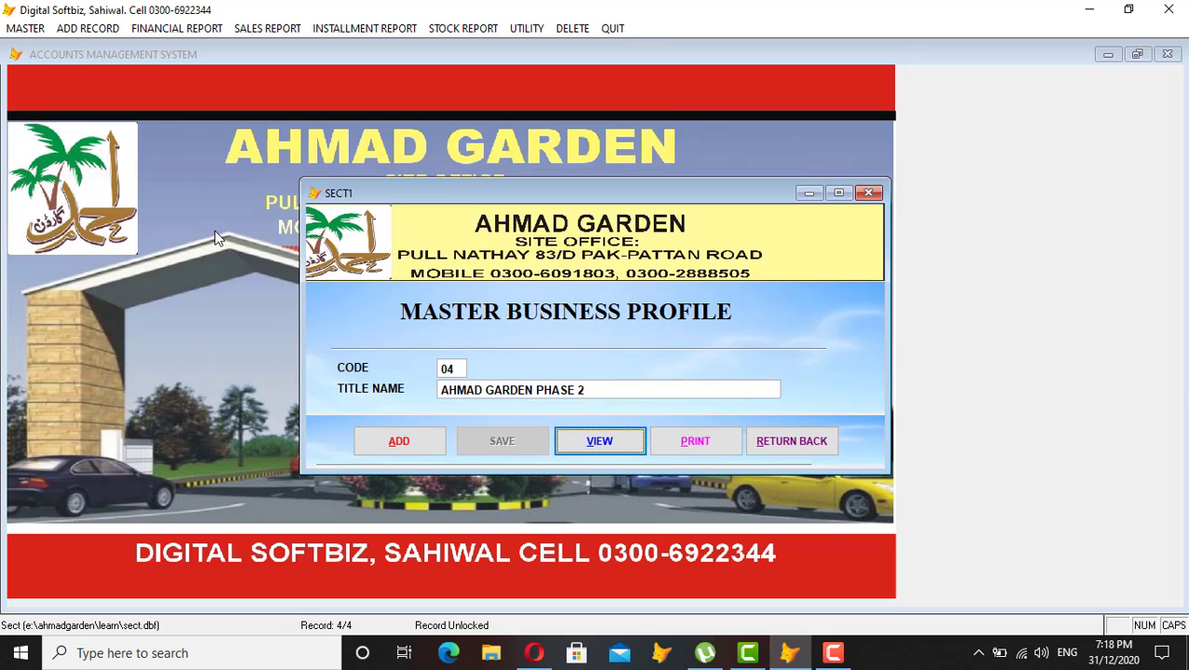
Switch from the business profile form to the Master Group of Accounts list.
left_click(763, 434)
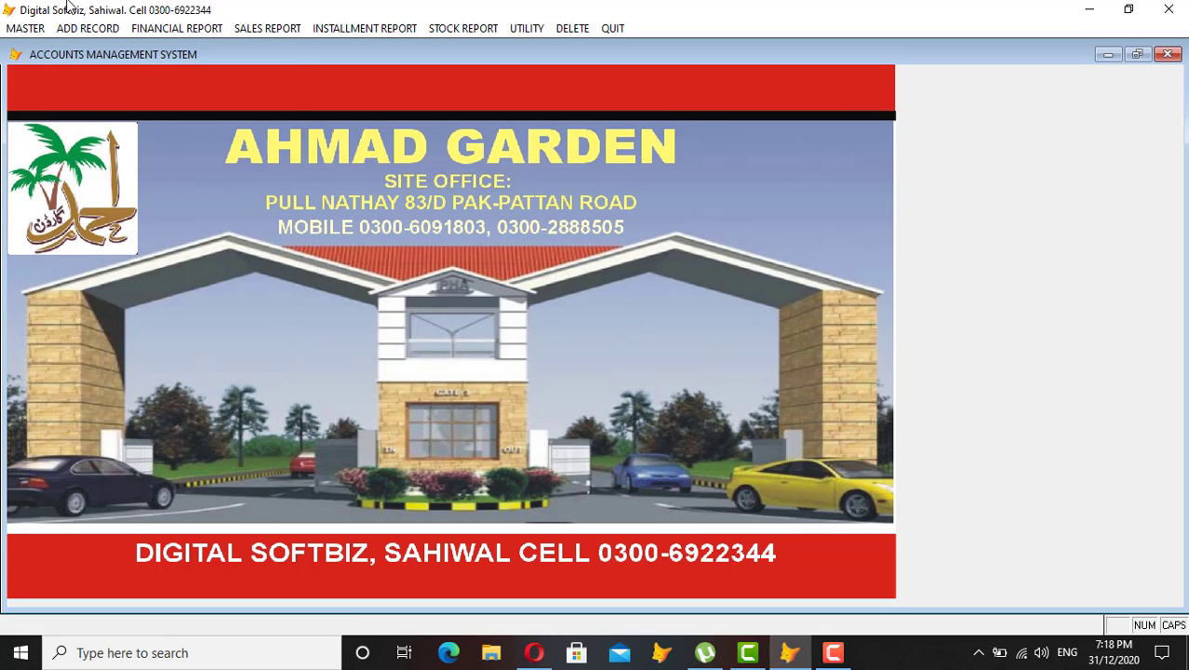
left_click(25, 28)
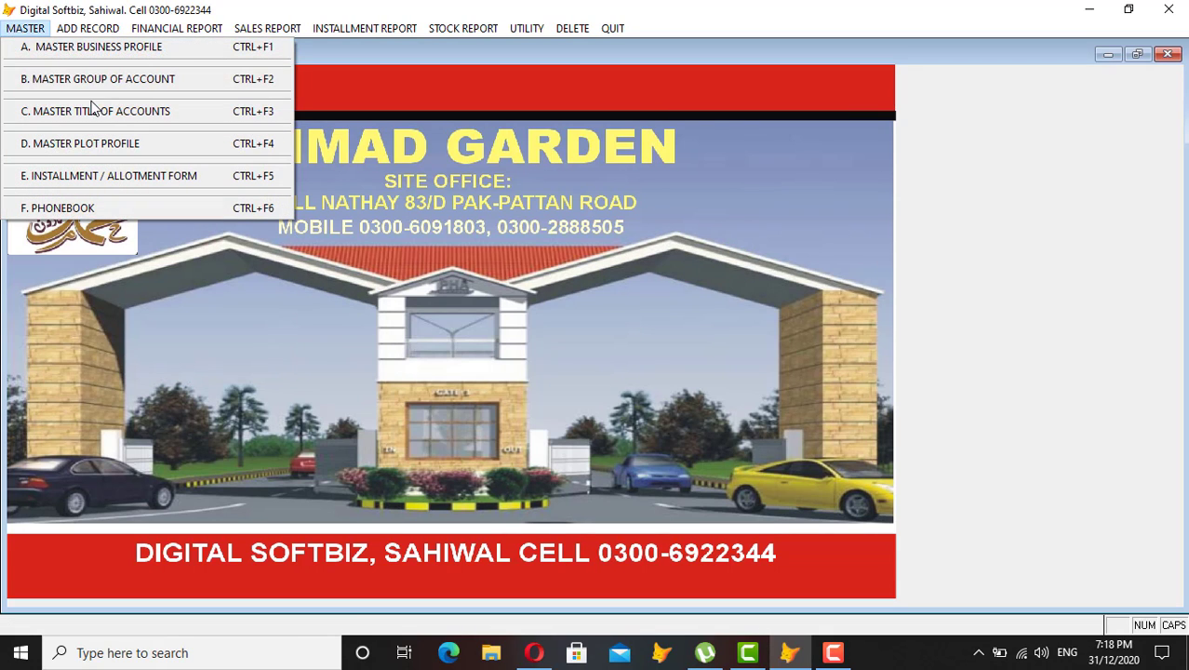
left_click(140, 80)
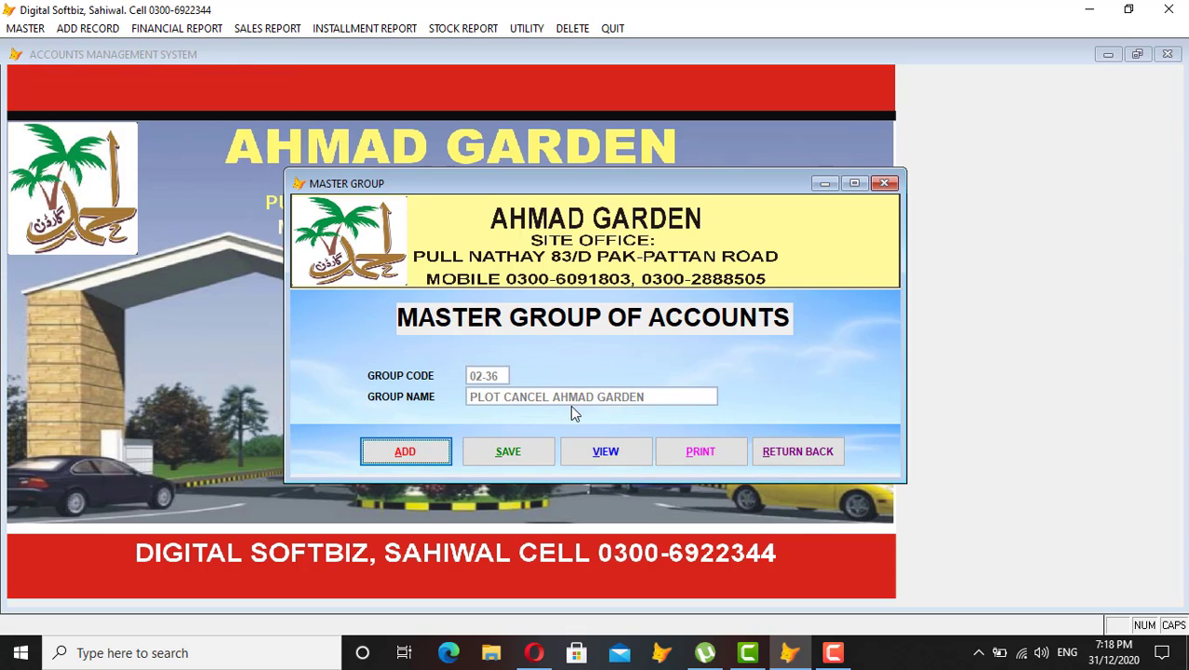
left_click(618, 451)
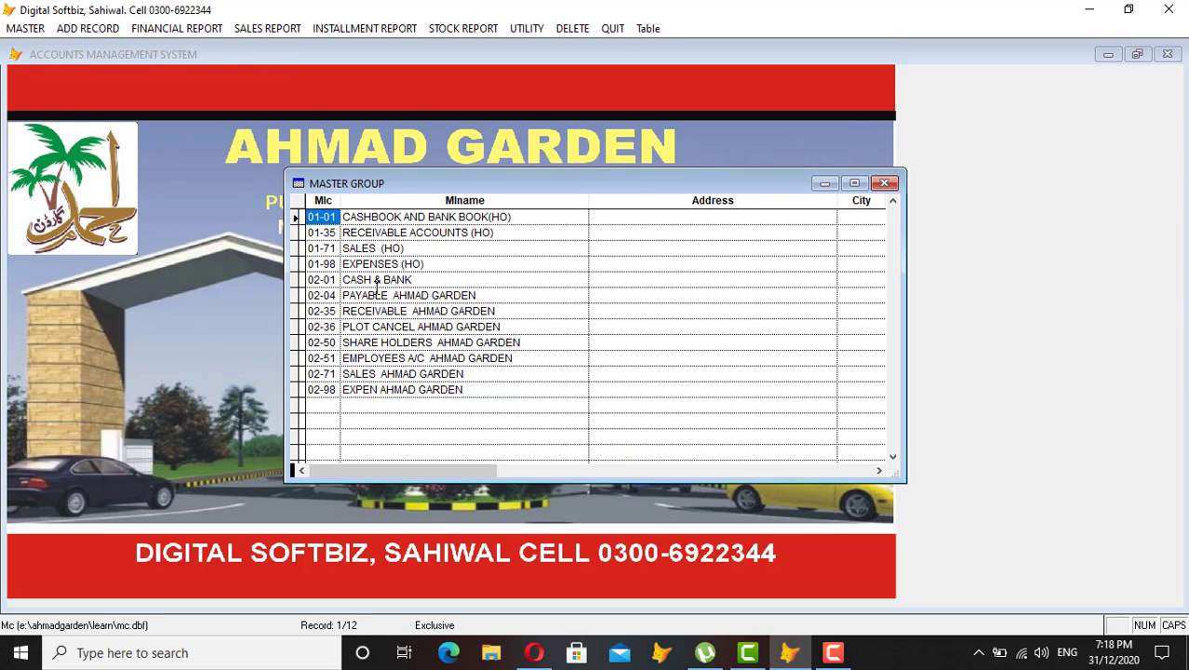
Review the 01 head-office groups: CASHBOOK AND BANK BOOK(HO), RECEIVABLE ACCOUNTS, SALES and EXPENSES (HO).
left_click(321, 233)
left_click(312, 217)
left_click_drag(308, 218, 322, 223)
left_click(325, 219)
left_click(372, 217)
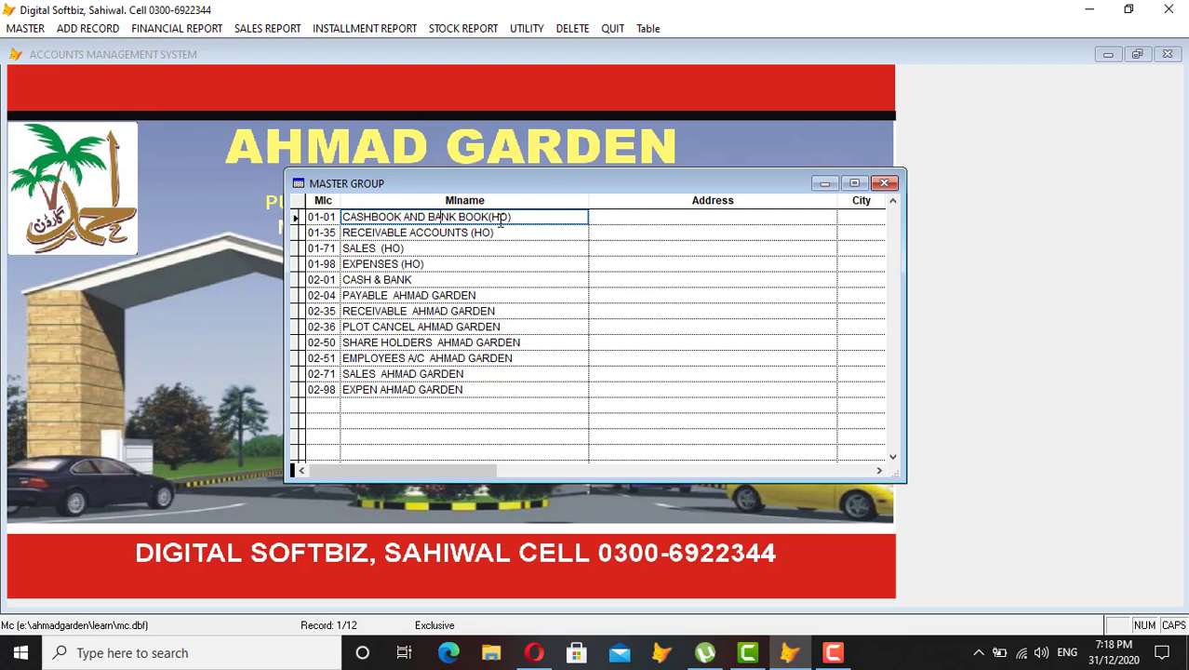
left_click_drag(519, 217, 493, 217)
left_click(325, 234)
left_click(368, 233)
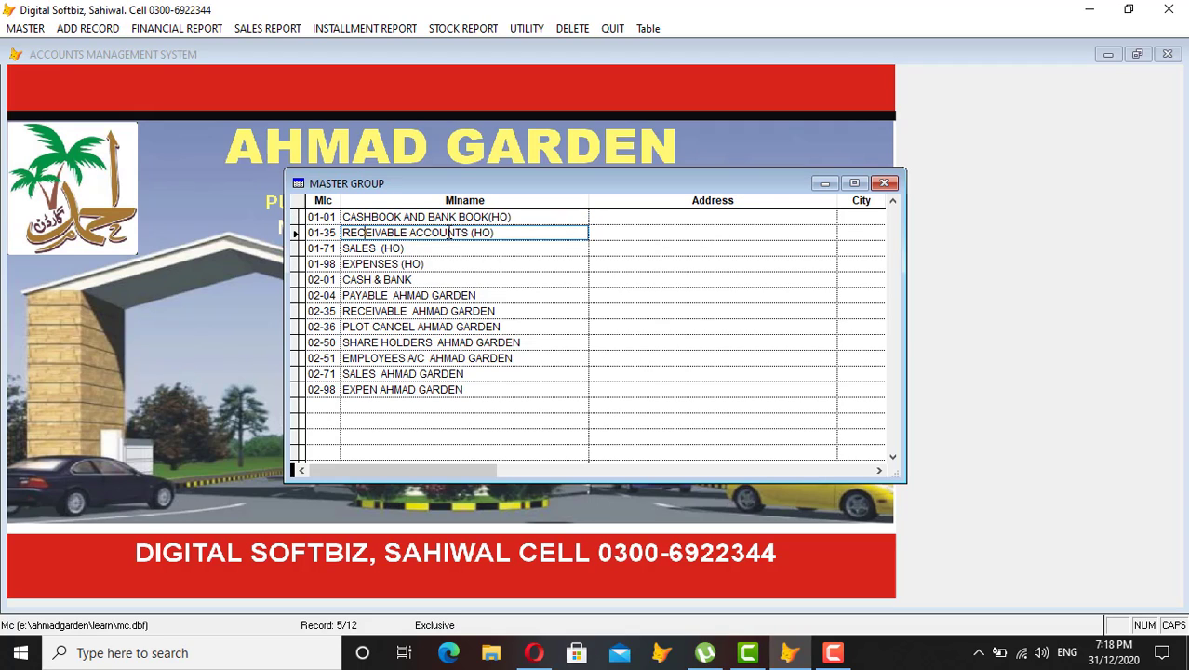
left_click_drag(503, 233, 466, 231)
left_click(327, 252)
left_click(352, 249)
left_click(326, 266)
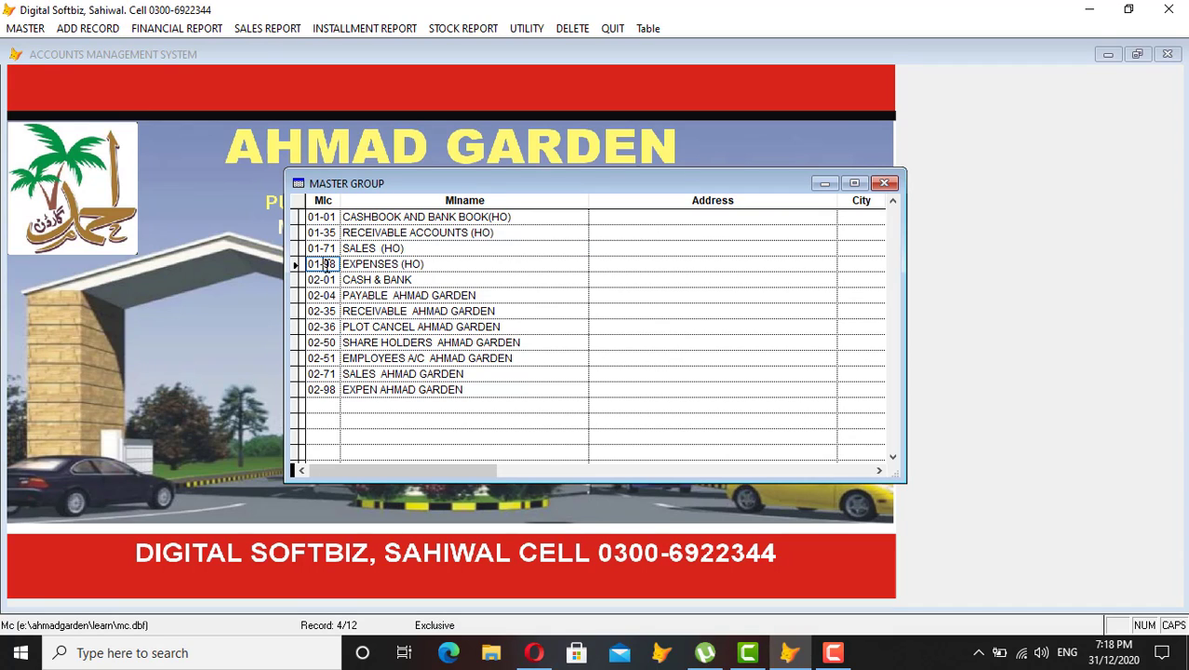
left_click(361, 264)
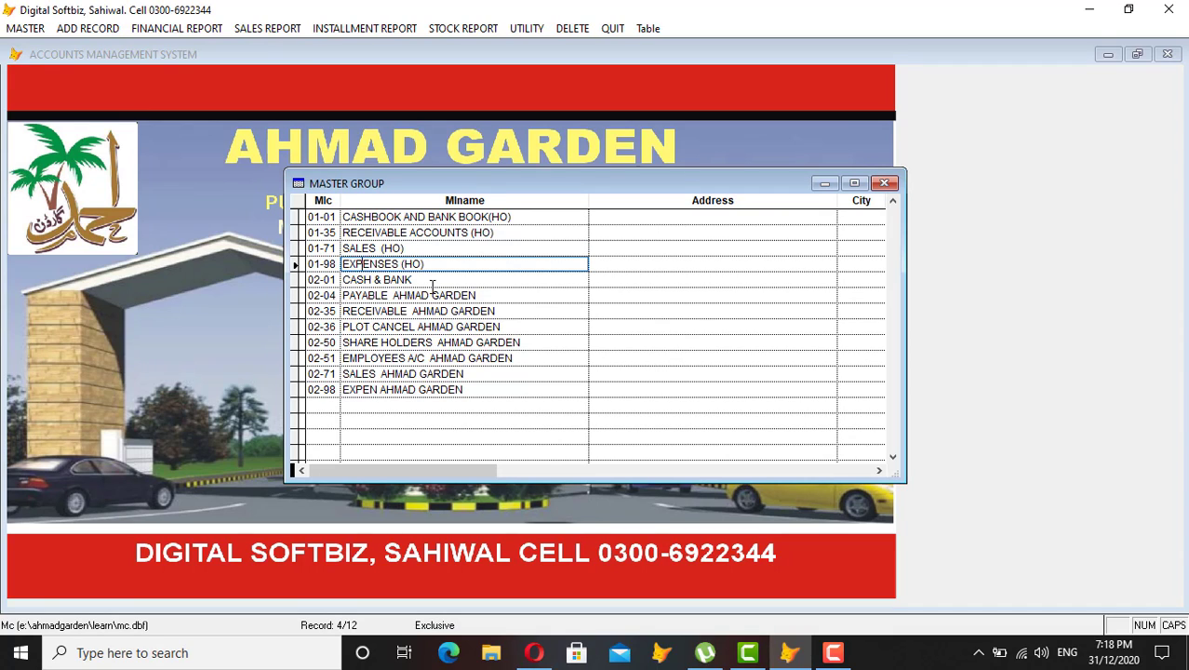
Review groups 02-01 CASH & BANK, PAYABLE, 02-35 RECEIVABLE and PLOT CANCEL AHMAD GARDEN.
left_click(382, 281)
left_click_drag(327, 279, 307, 279)
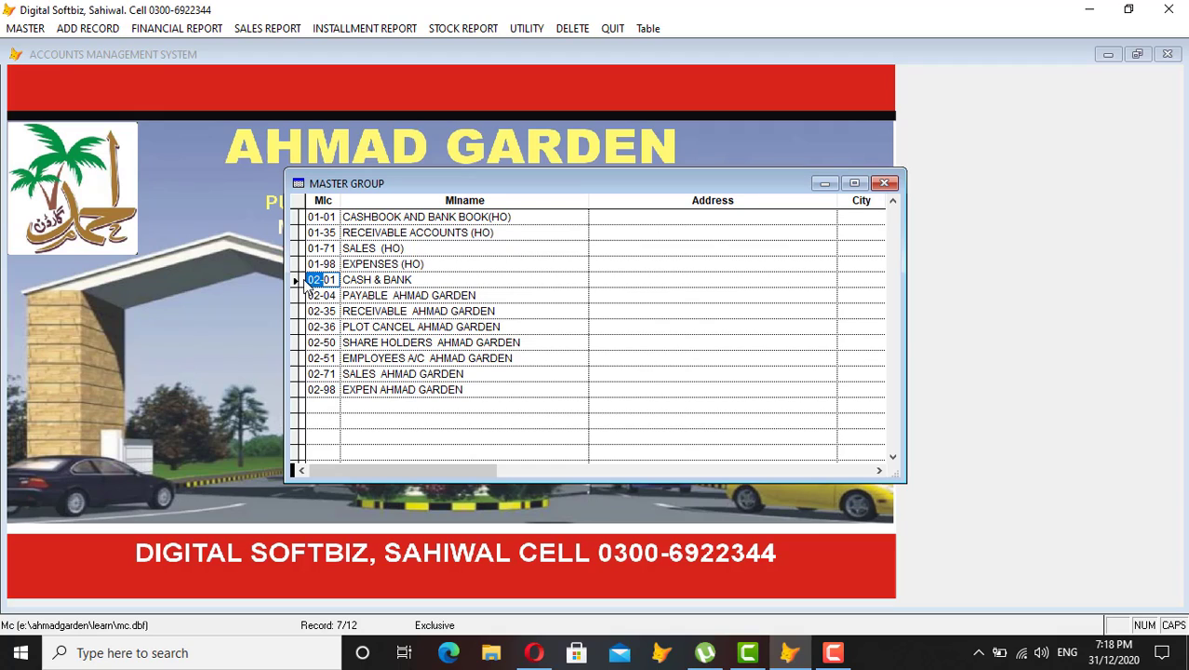
left_click(336, 279)
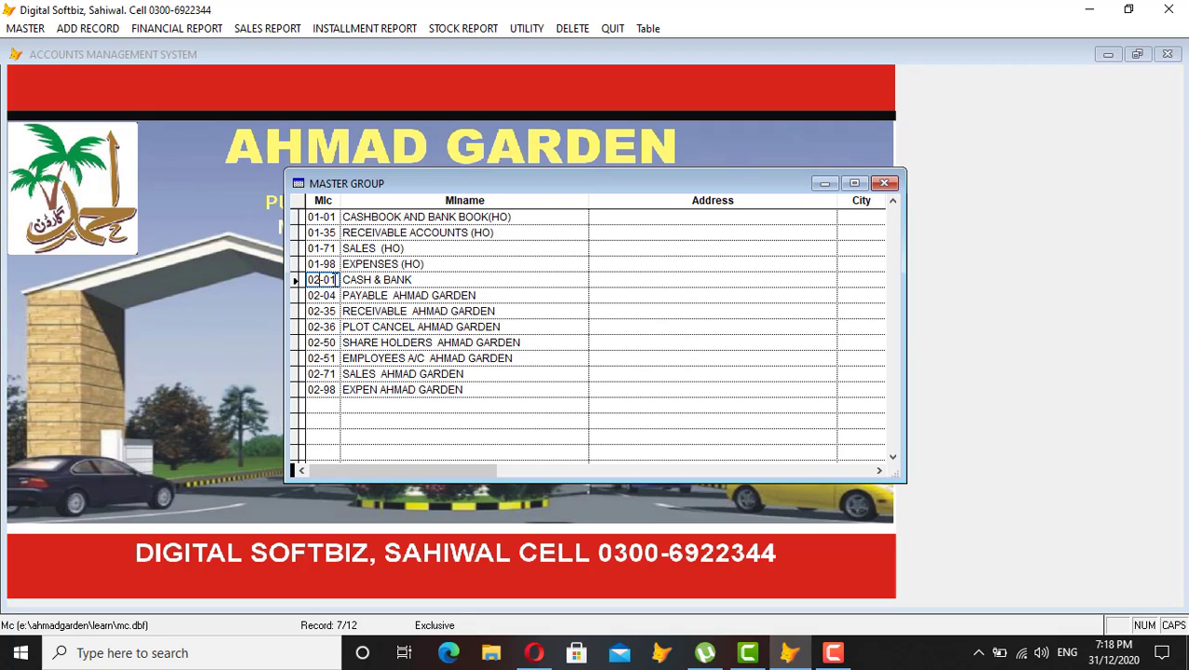
left_click(354, 280)
left_click(335, 295)
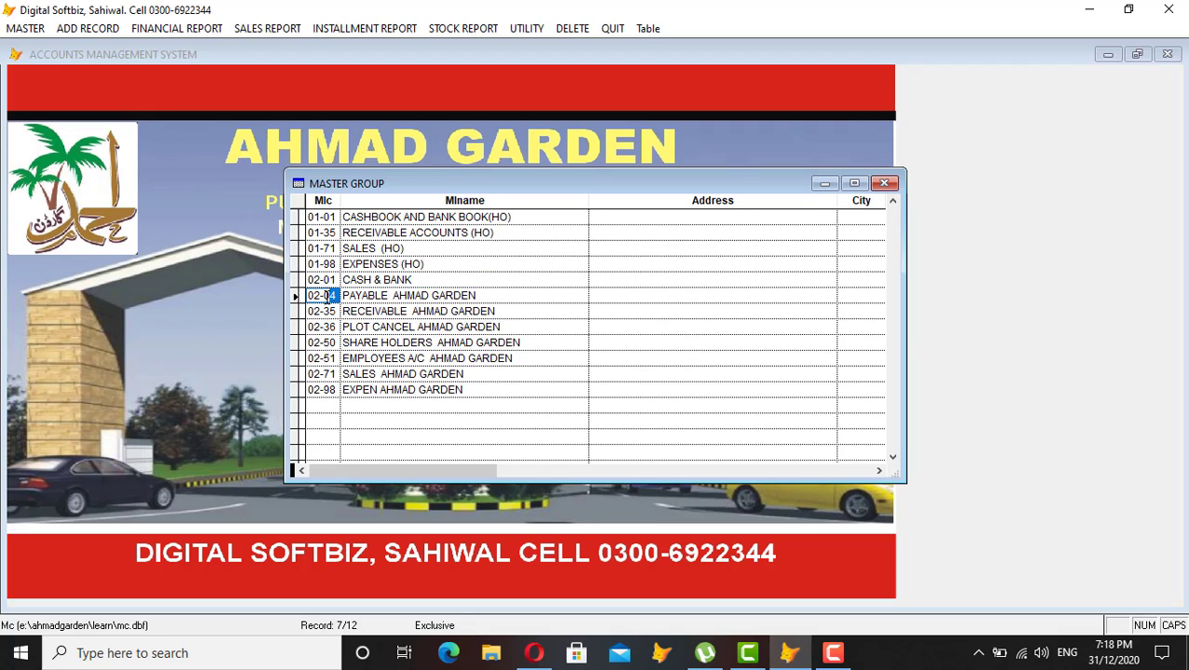
left_click(382, 295)
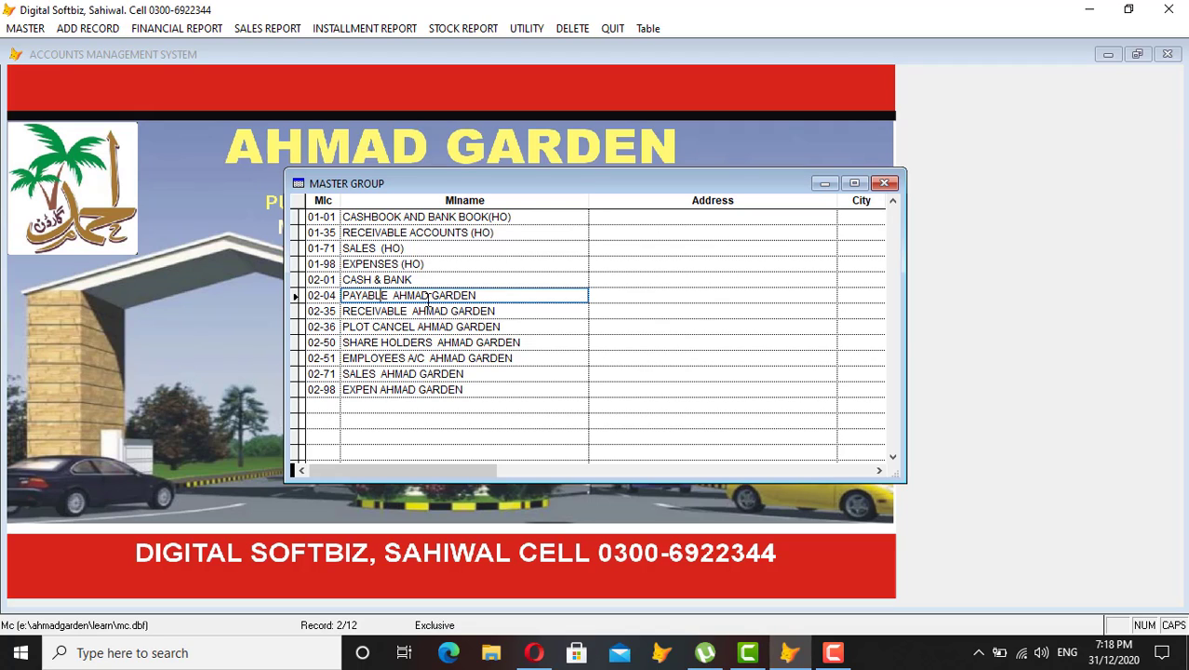
left_click(337, 310)
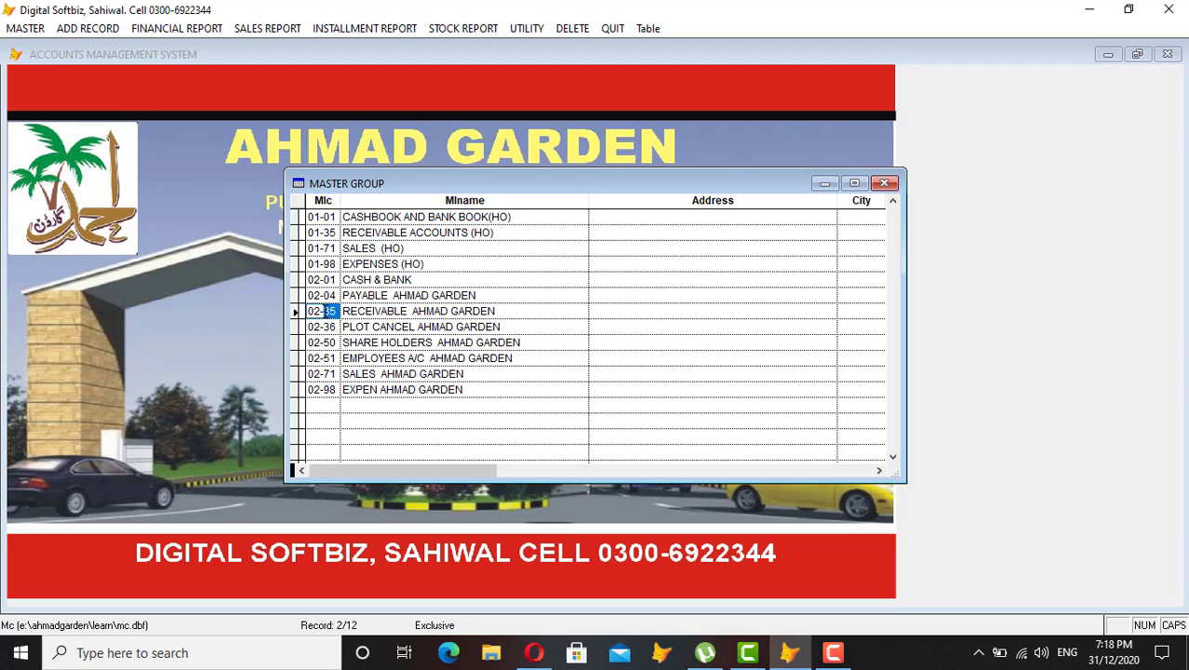
left_click(383, 312)
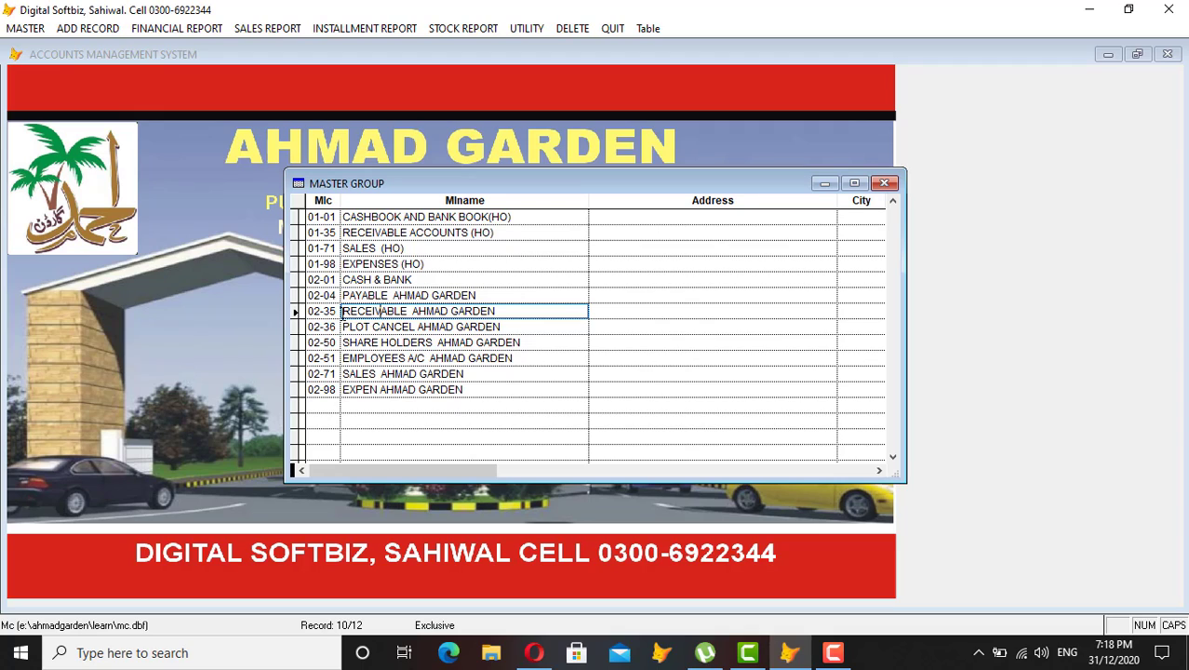
left_click(331, 322)
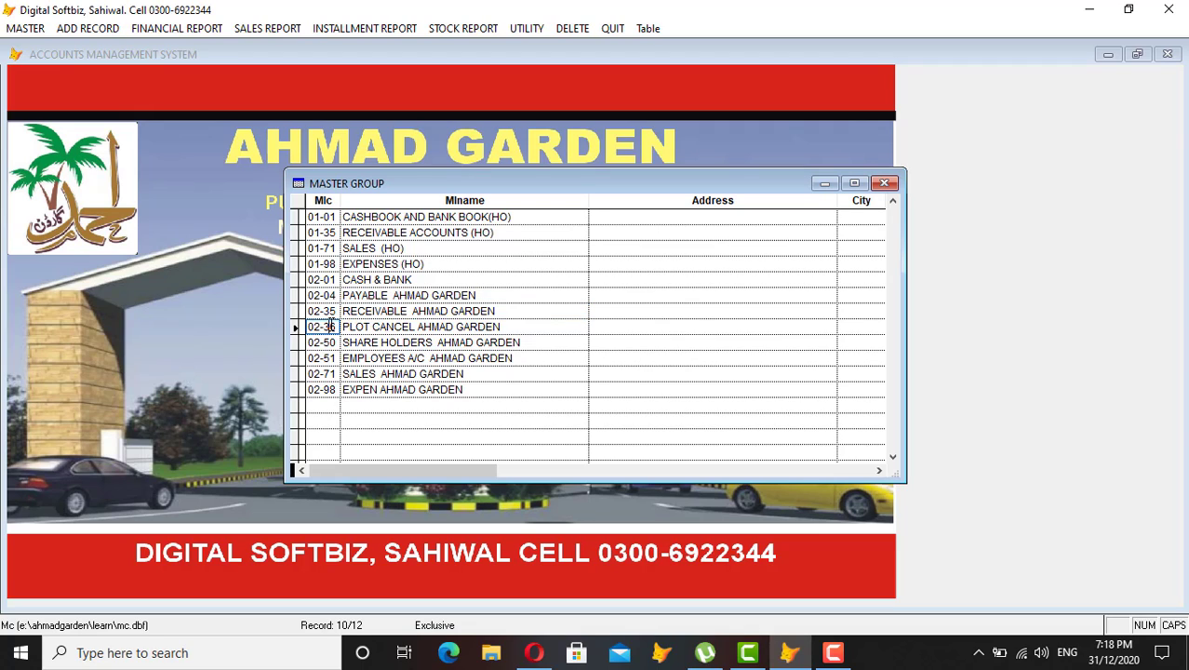
left_click(387, 328)
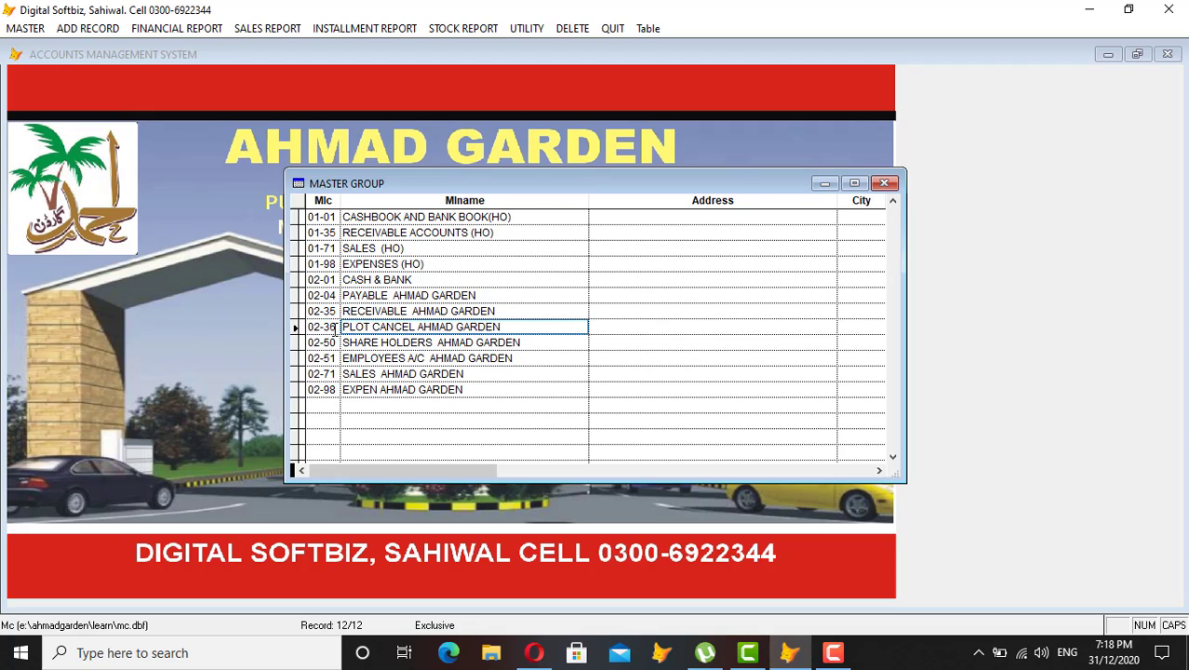
Review groups 02-50 share holders, 02-51 employees, 02-71 sales and 02-98 EXPEN AHMAD GARDEN.
left_click(335, 327)
left_click(333, 342)
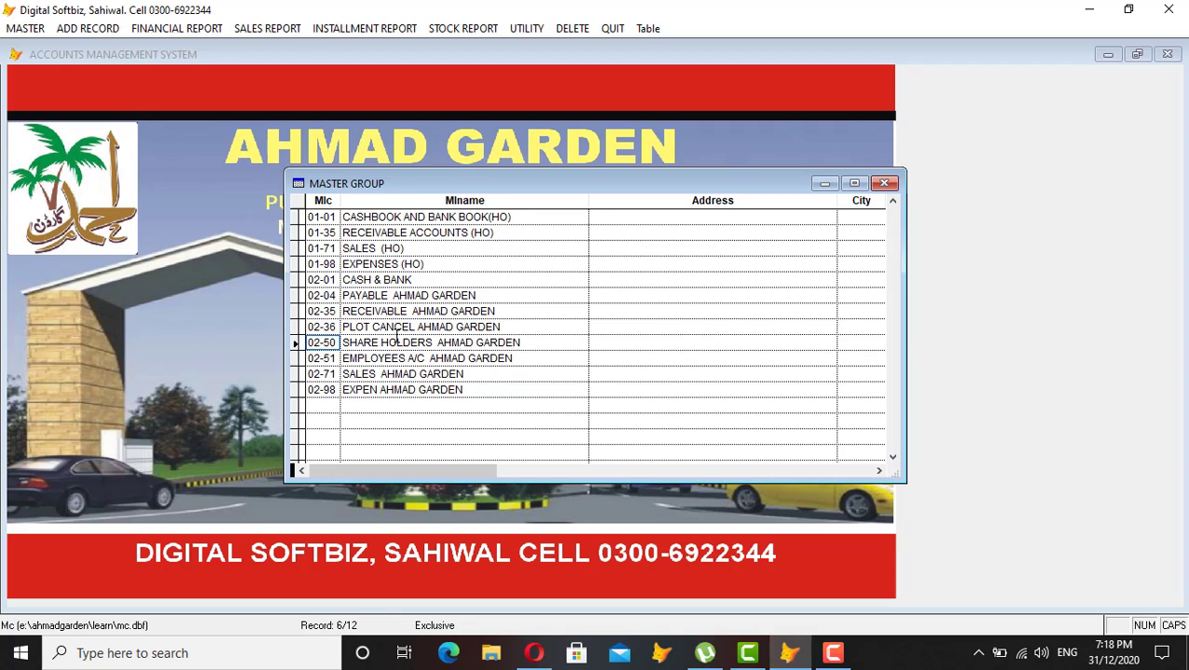
left_click(349, 345)
left_click(332, 358)
left_click(370, 358)
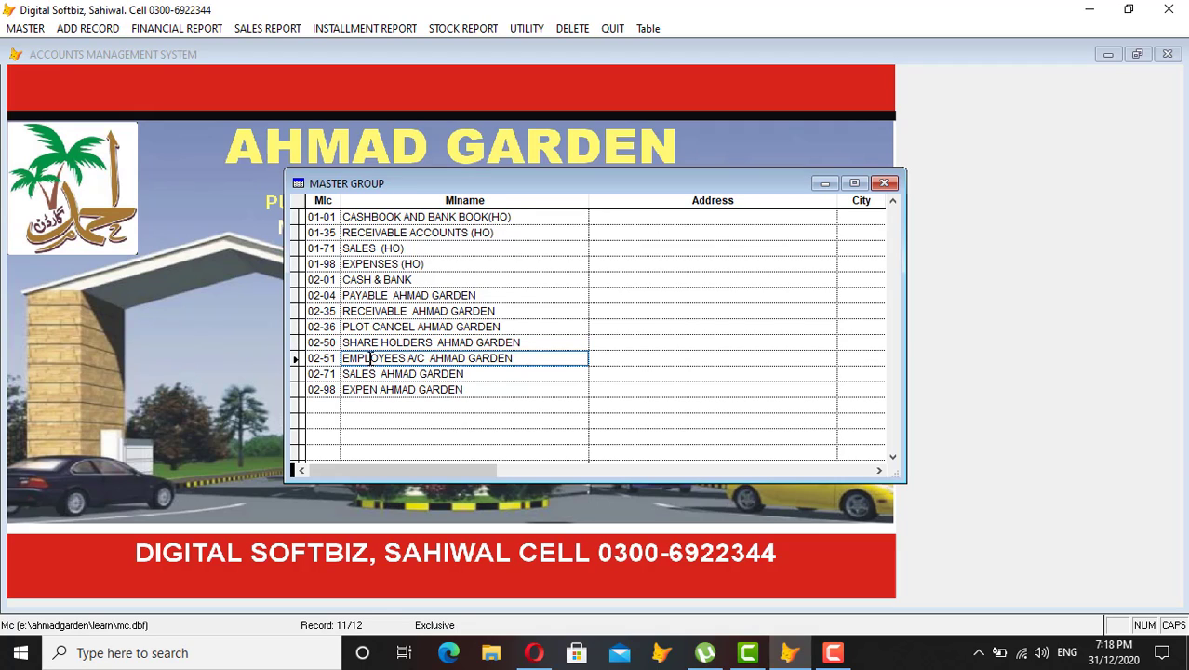
left_click(338, 373)
left_click(373, 373)
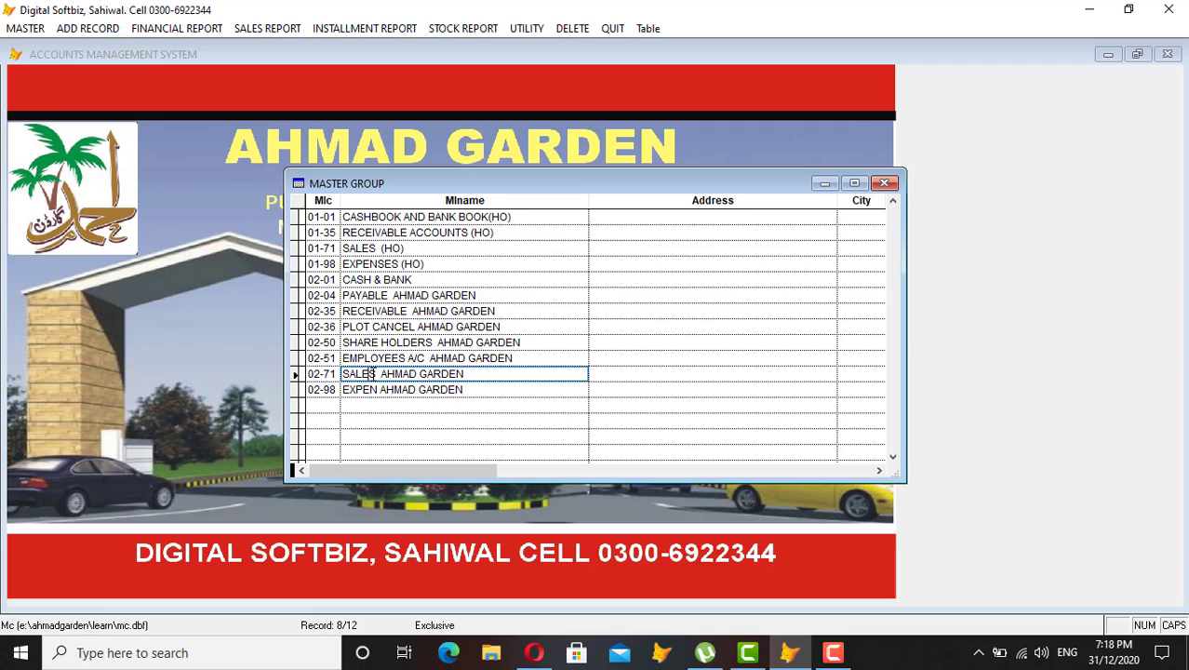
left_click(338, 389)
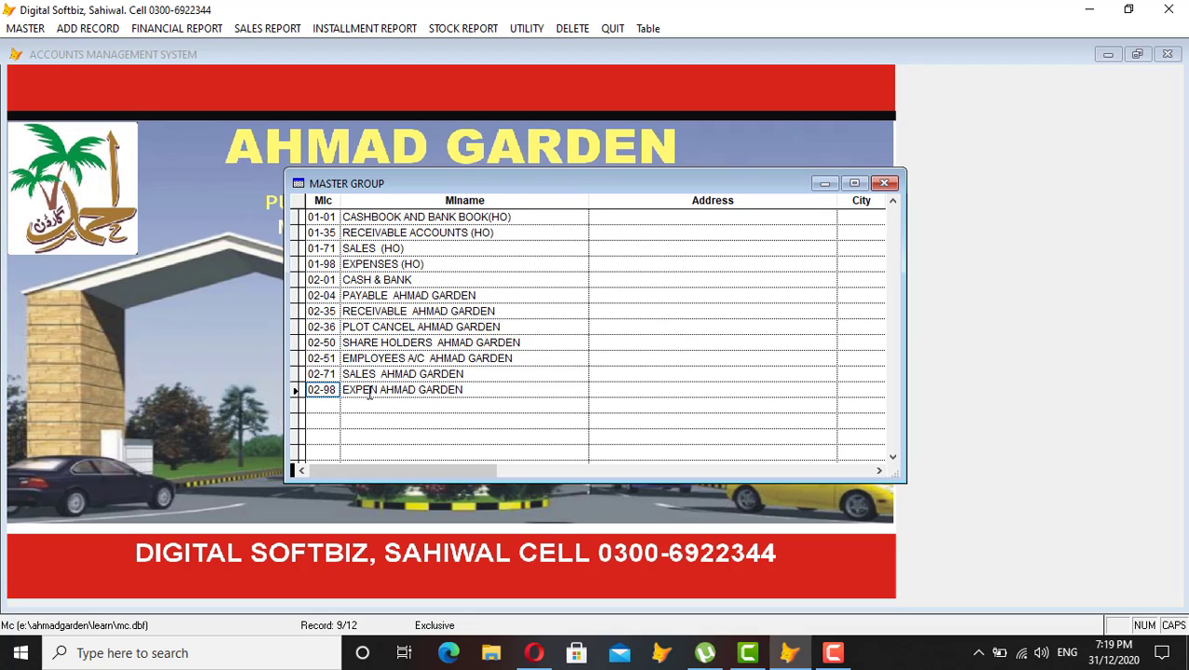
left_click(370, 391)
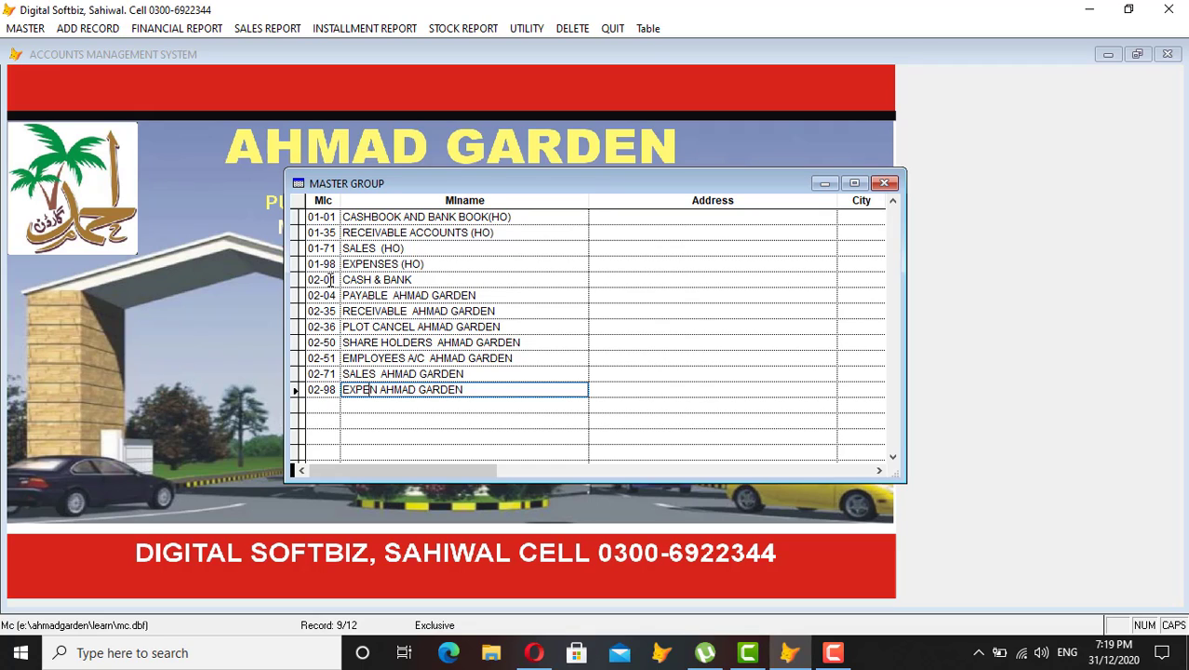
Step back through the group codes 02-01 to 02-98 to compare their numbering.
left_click(332, 280)
left_click(332, 295)
left_click(332, 311)
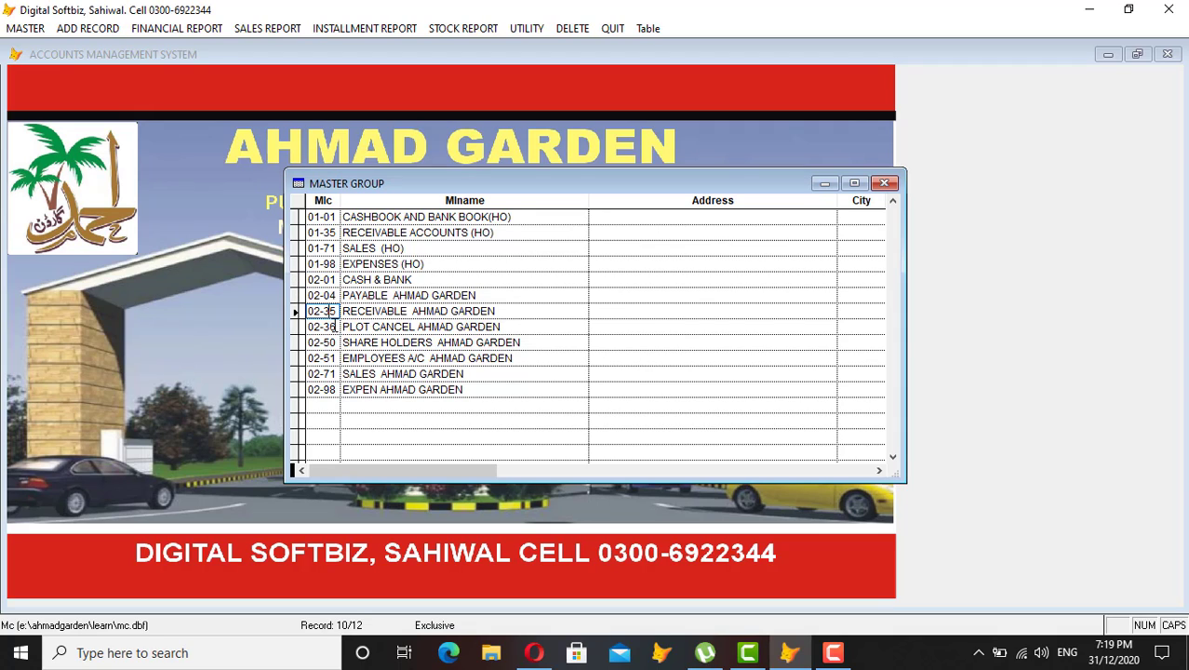
left_click(332, 326)
left_click(410, 279)
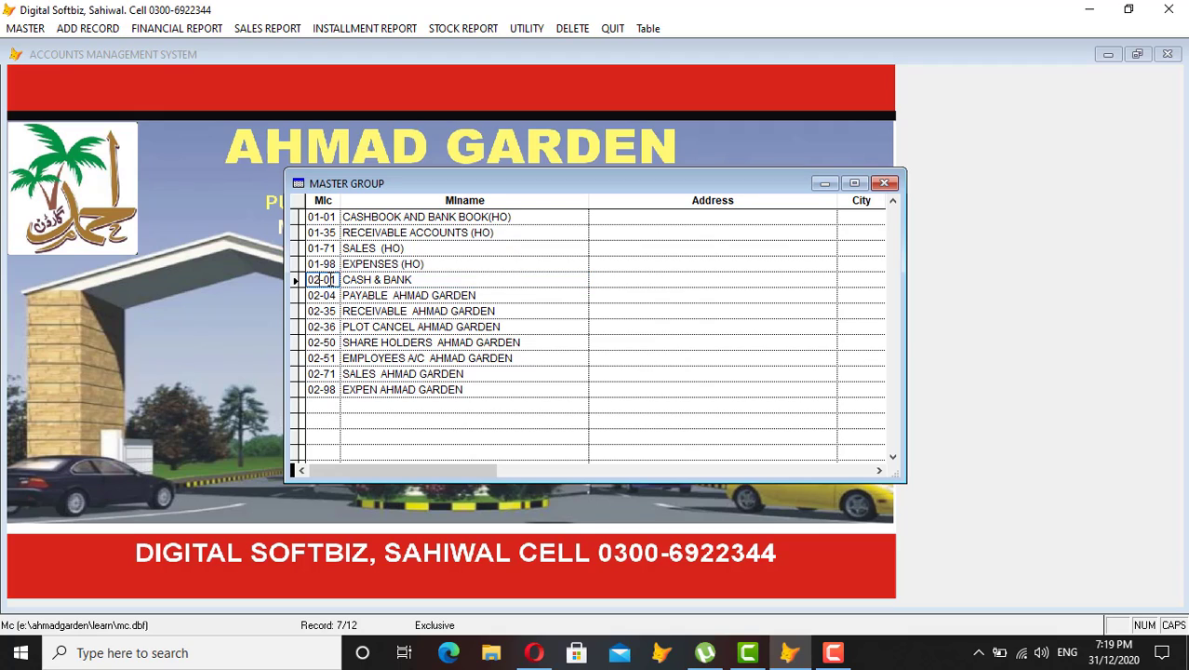
left_click(328, 280)
left_click(328, 295)
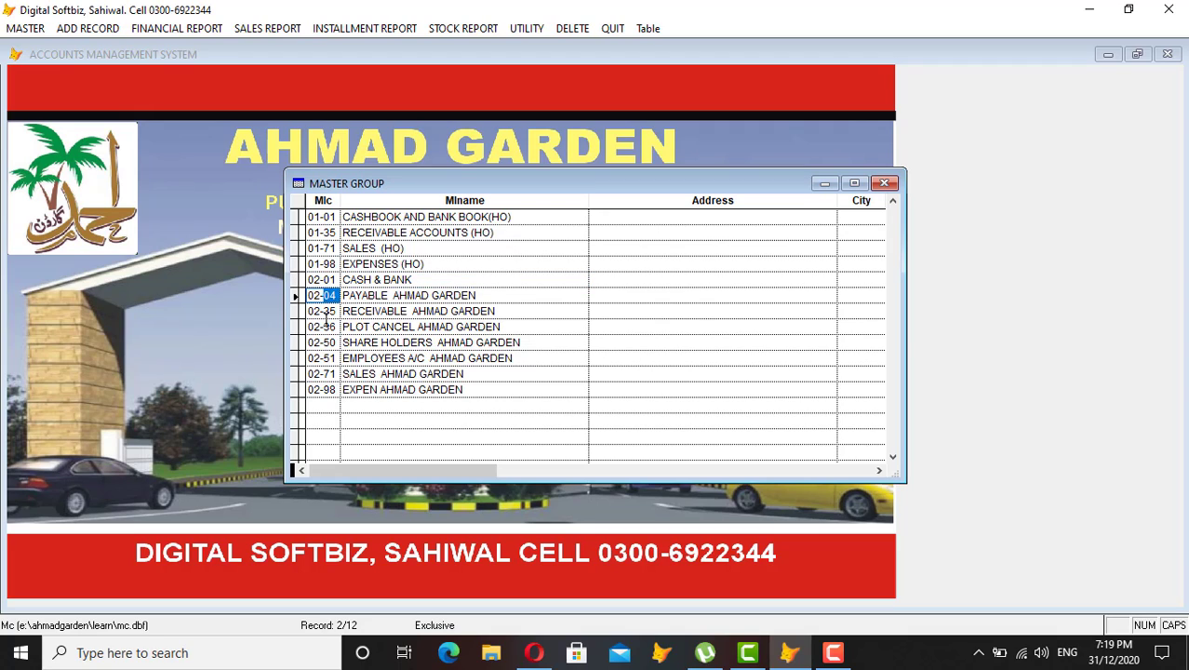
left_click(328, 313)
left_click(325, 343)
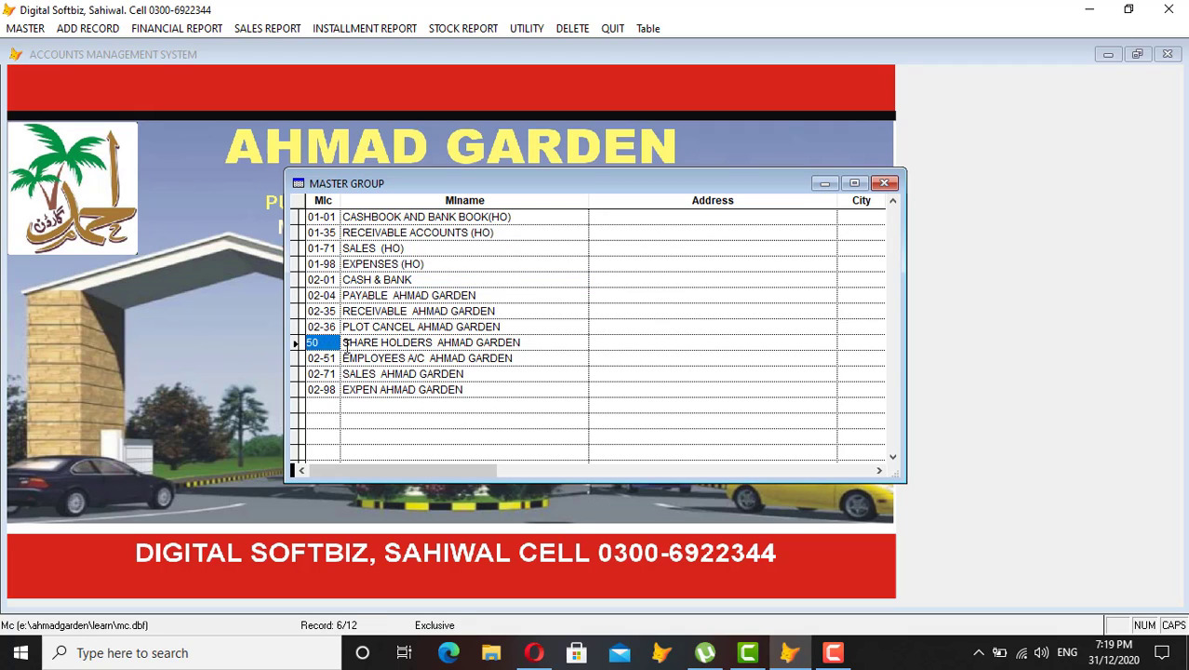
left_click(327, 358)
left_click(325, 374)
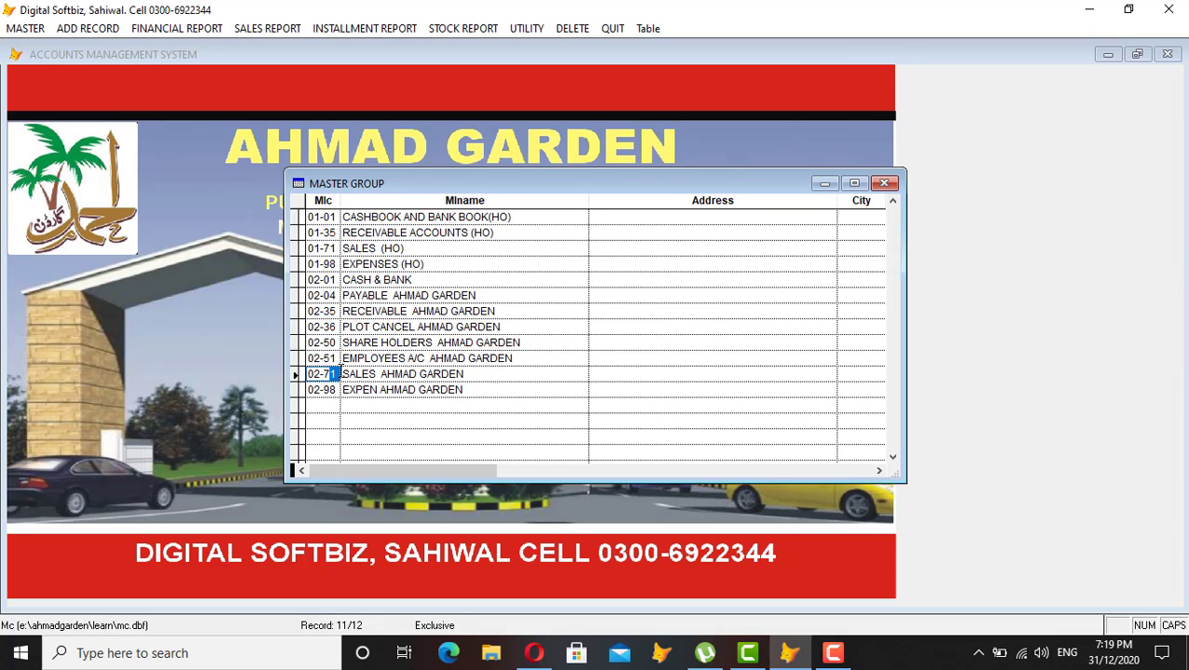
left_click(331, 390)
Add a group with code 04-01 named CASH AND BANK AHMAD GARDEN PHASE 2.
key("Escape")
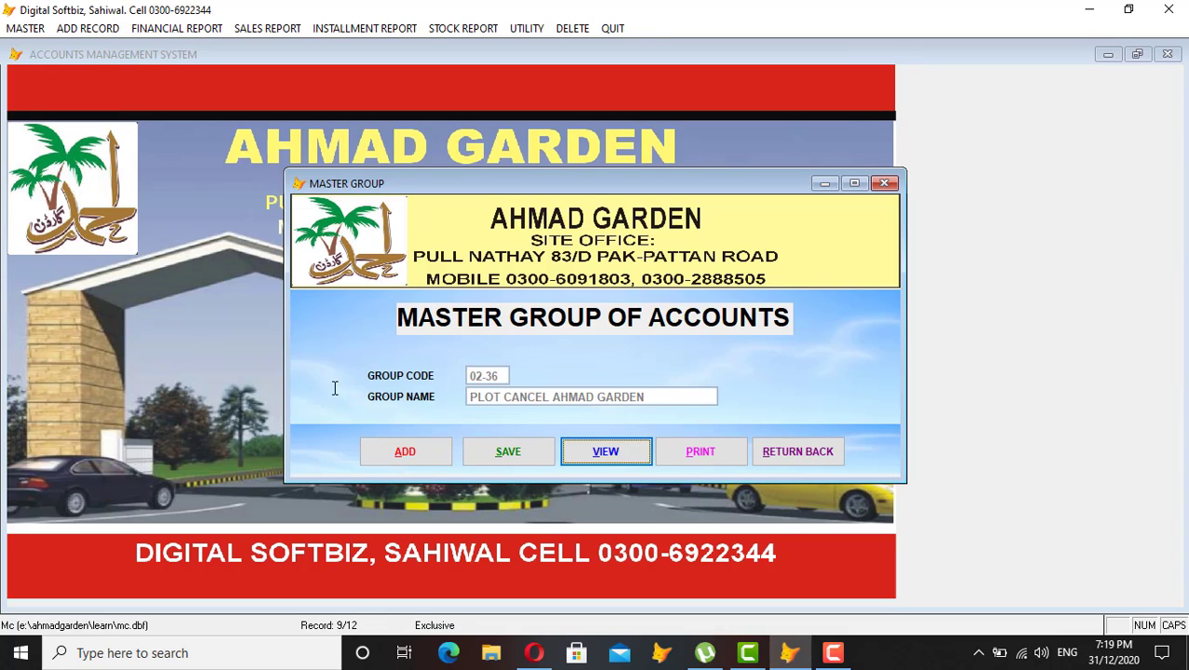
left_click(406, 452)
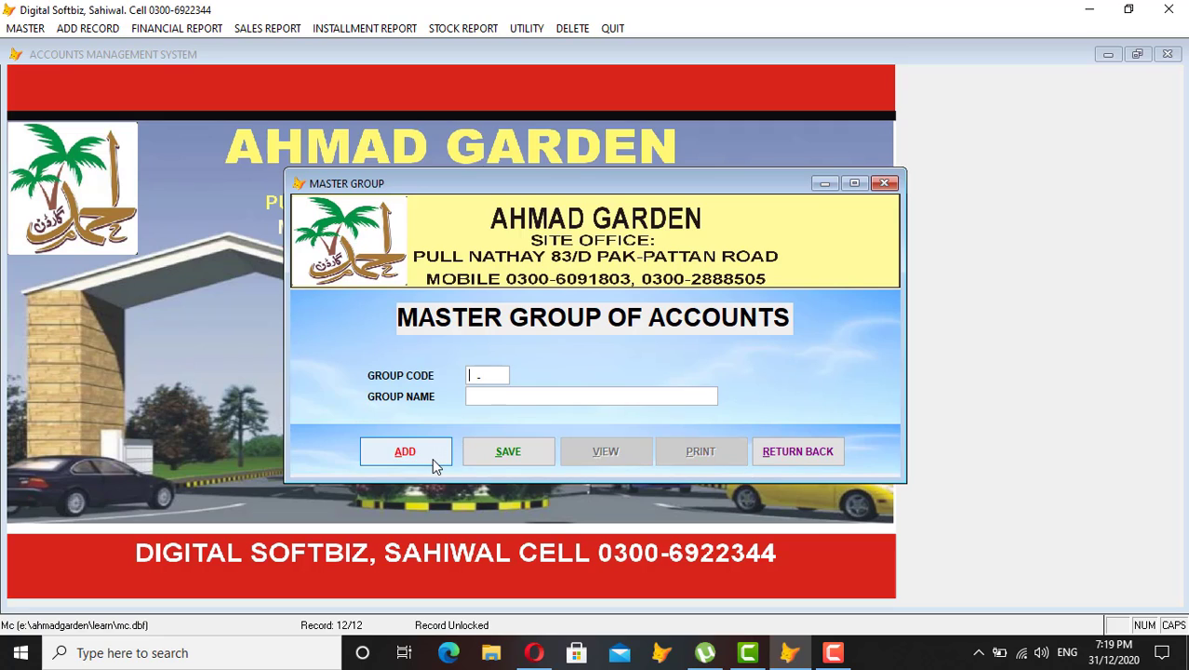
type("04-01")
key("Return")
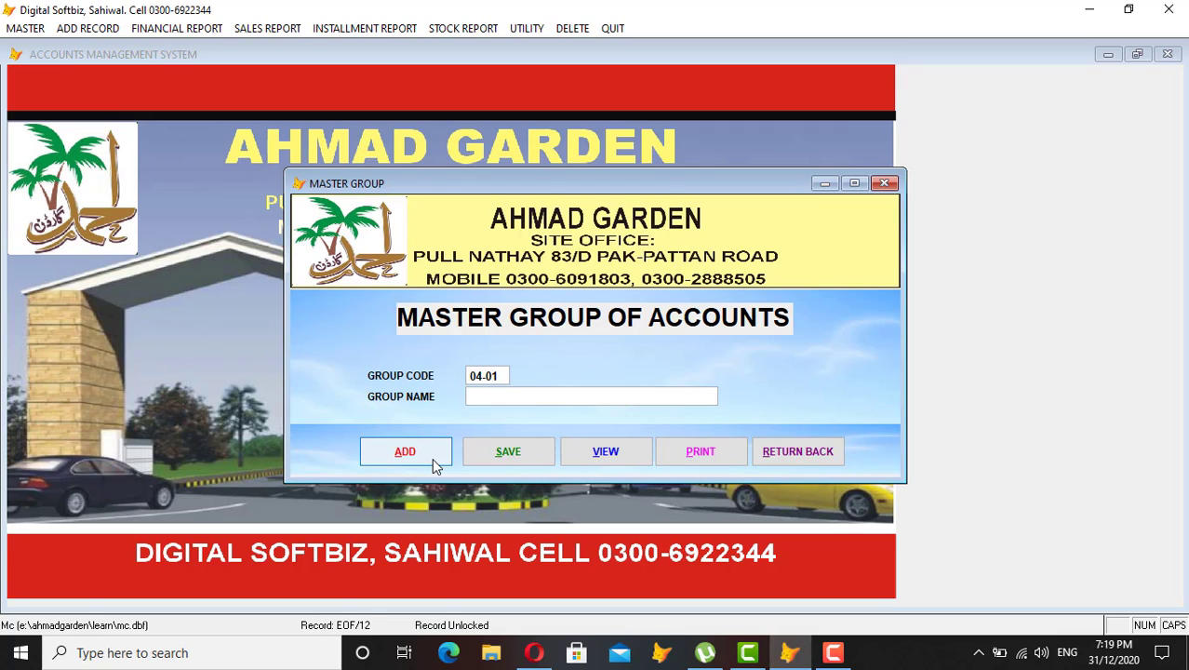
type("CASH AND BANK")
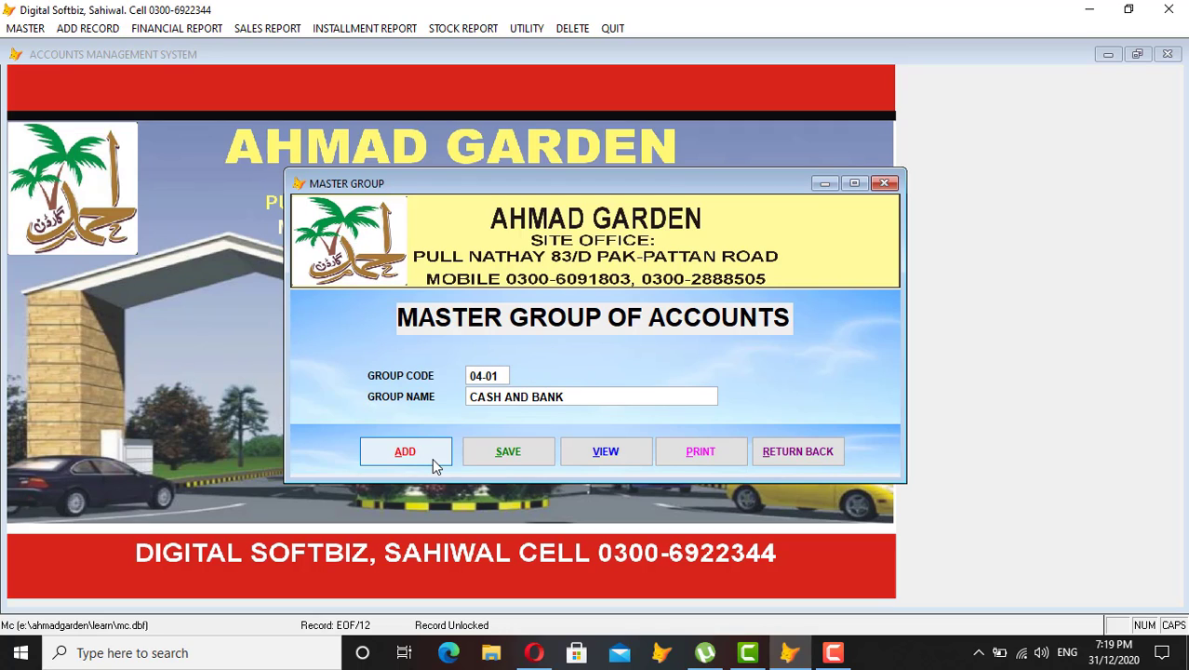
type(" AHMAD GARDEN PHASE 2")
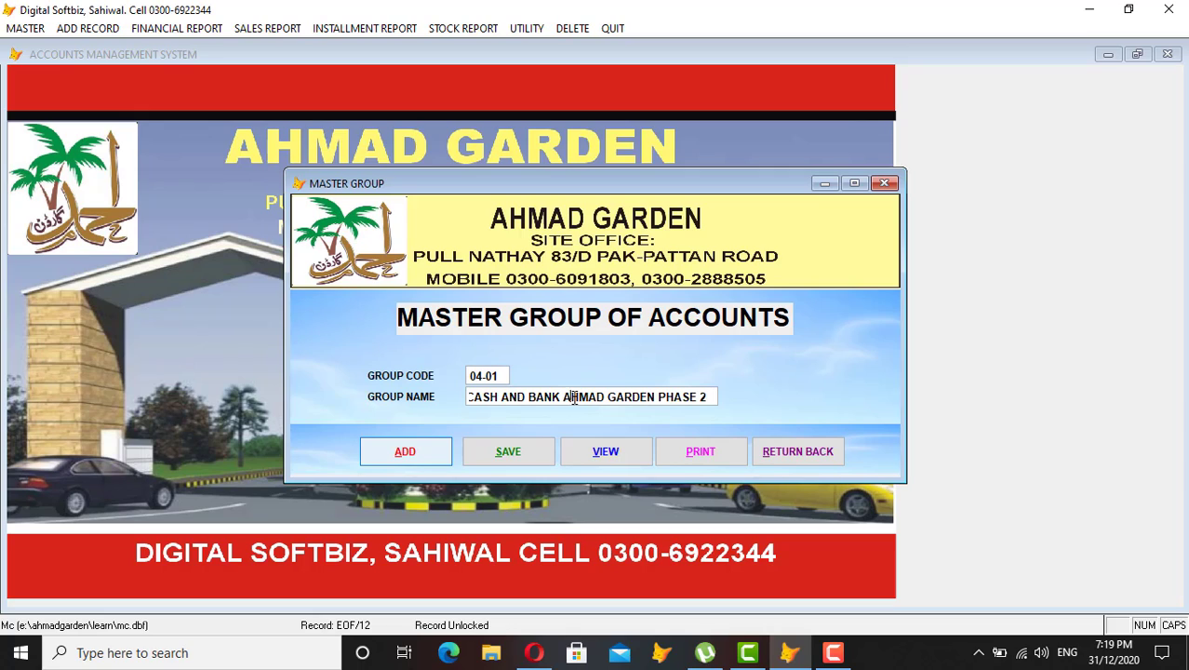
Shorten the group name to CASH AND BANK AG PHASE 2 and save it.
left_click_drag(570, 396, 604, 397)
key("Delete")
key("BackSpace")
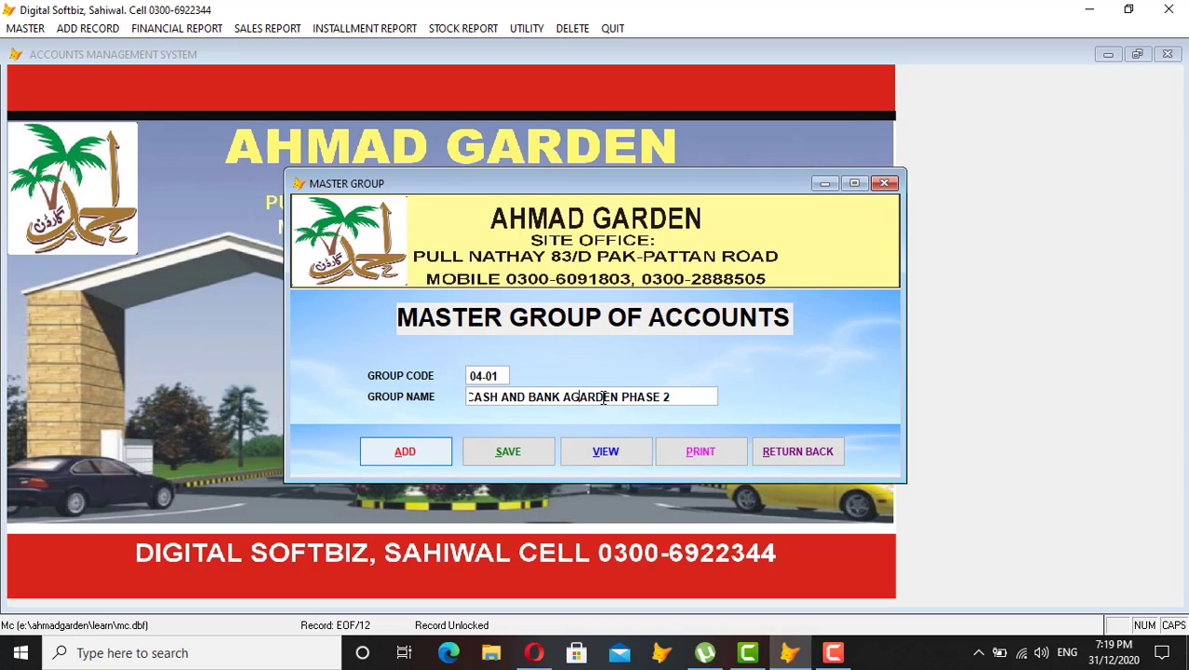
key("shift+Right")
key("shift+Right")
key("shift+Right")
key("Delete")
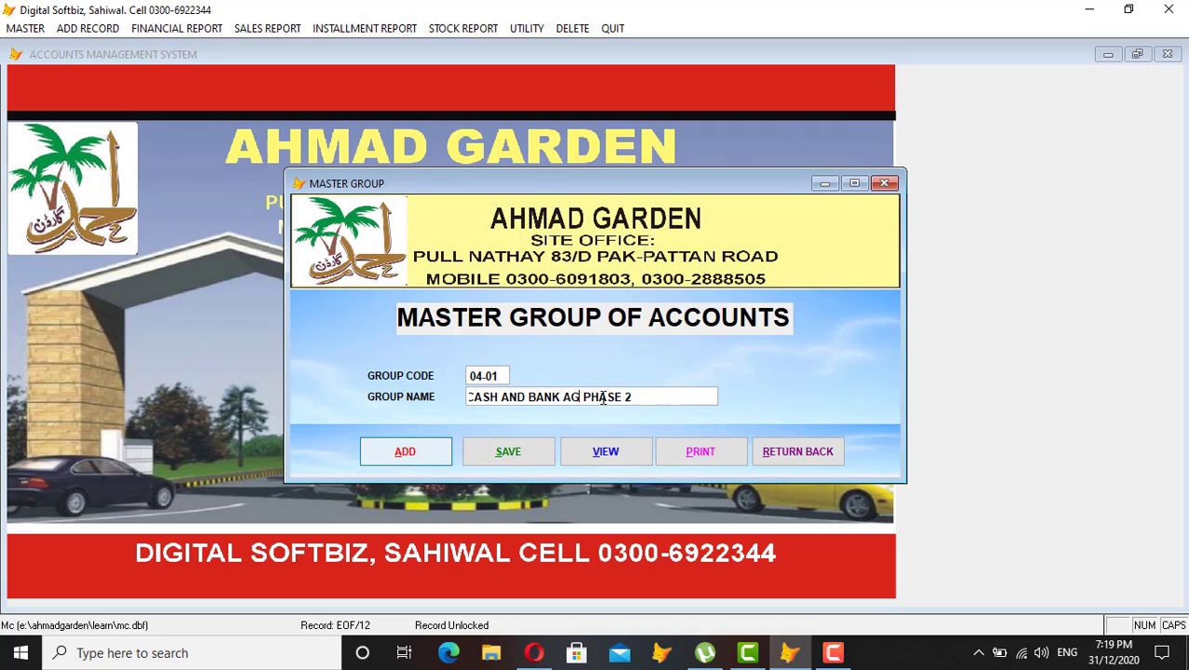
key("Left")
key("shift+Right")
key("shift+Right")
key("shift+Right")
key("shift+Right")
key("shift+Right")
key("shift+Right")
key("shift+Right")
key("shift+Right")
key("shift+Right")
key("shift+Right")
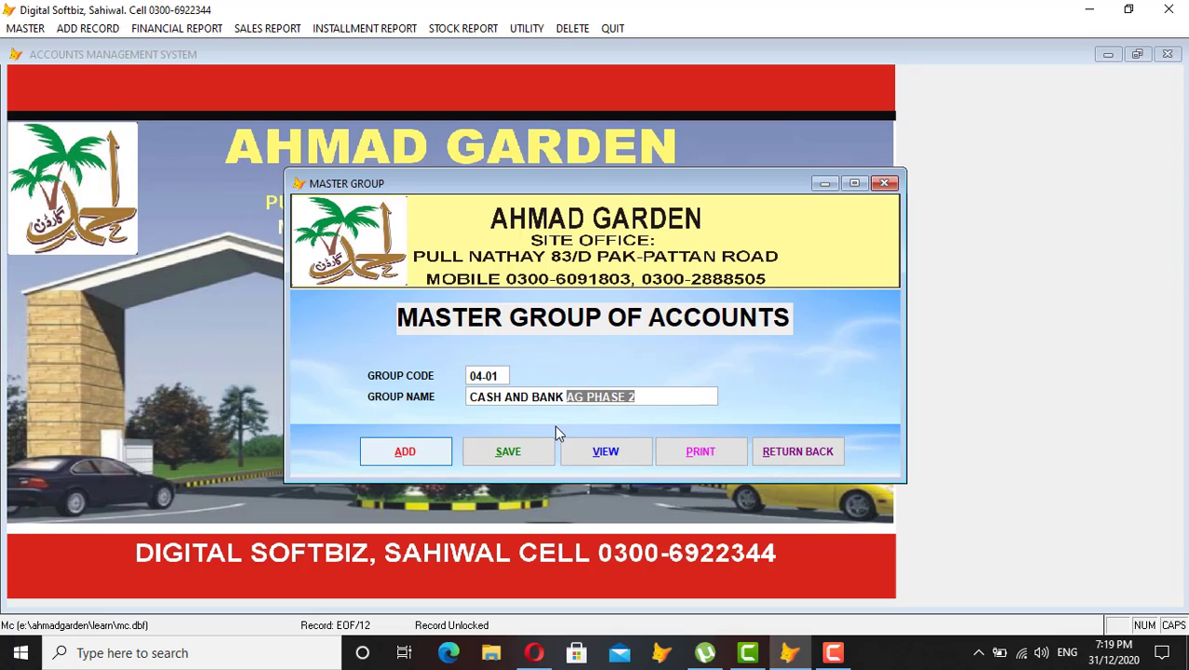
left_click(656, 395)
left_click(475, 448)
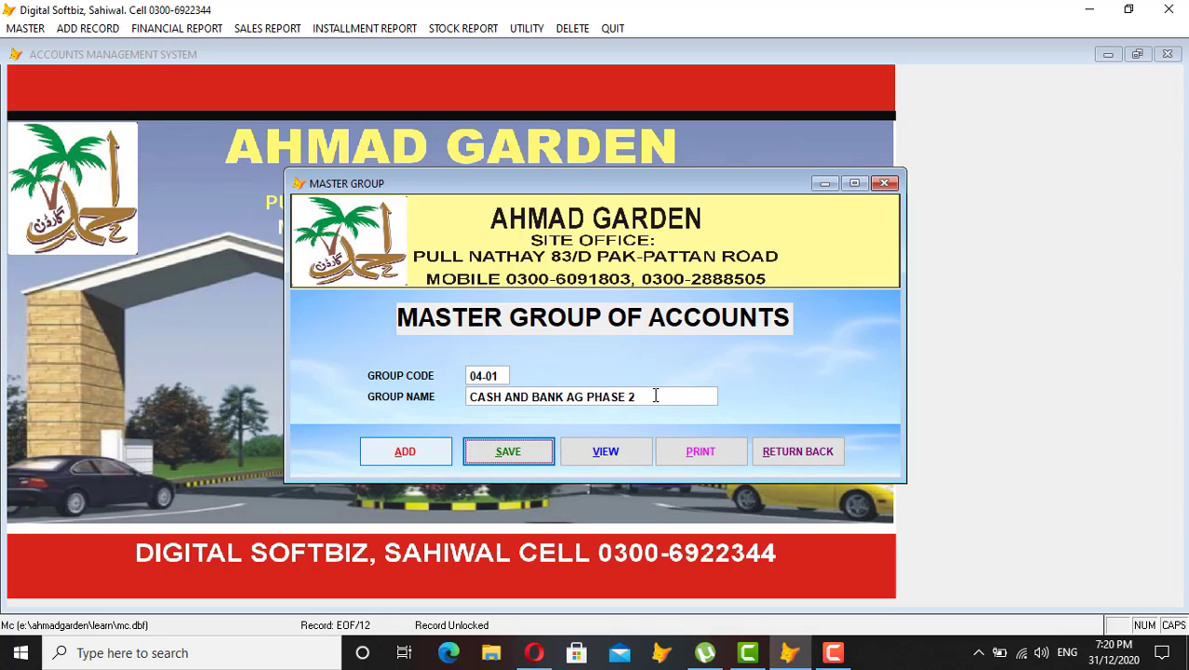
left_click(419, 449)
Save groups 04-04 PAYABLE AG PHASE 2 and 04-35 CUSTMOR AG PHASE 2.
type("04.")
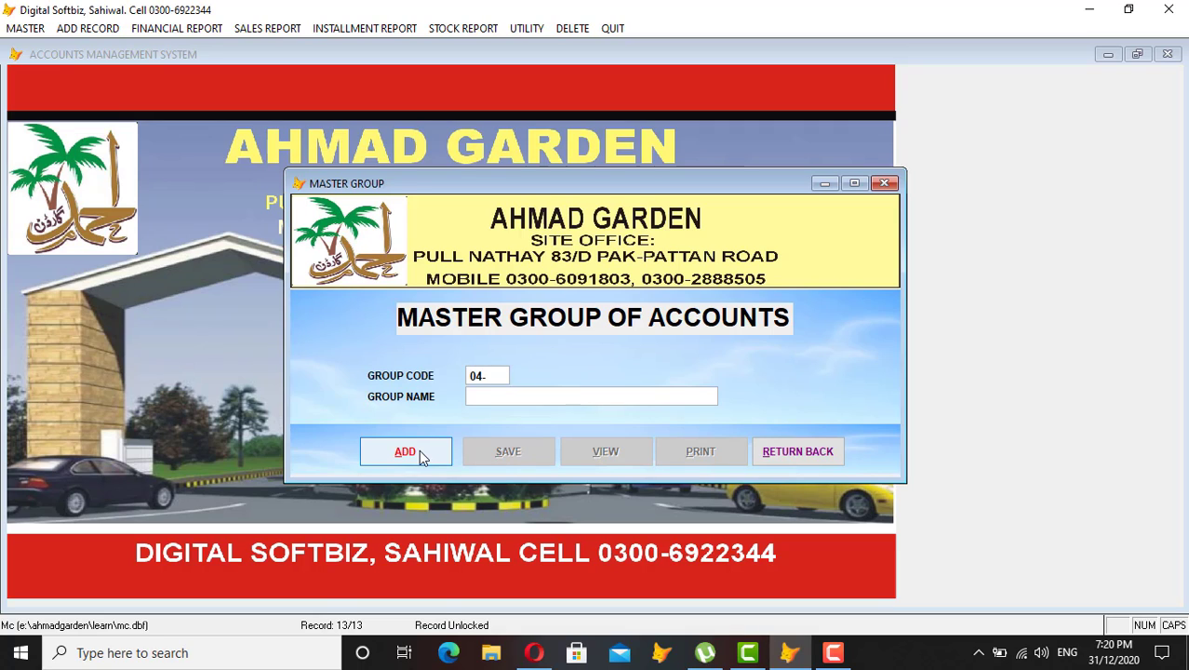
type("04")
key("Return")
type("P")
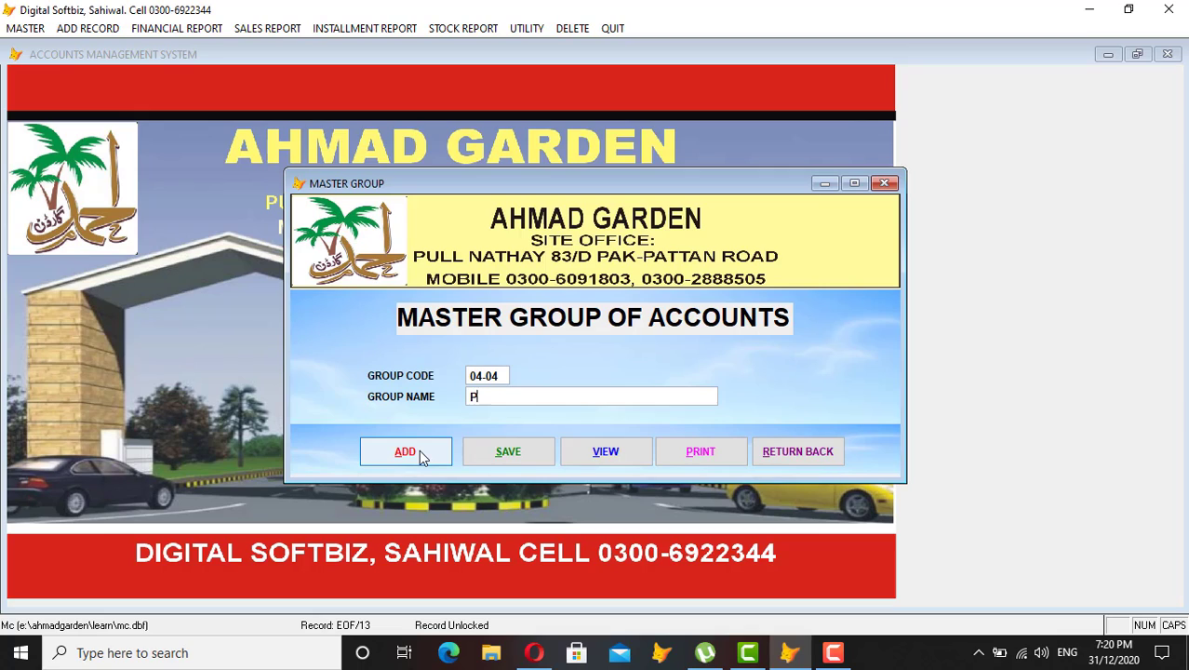
type("AYABLE AG PHASE 2")
key("Return")
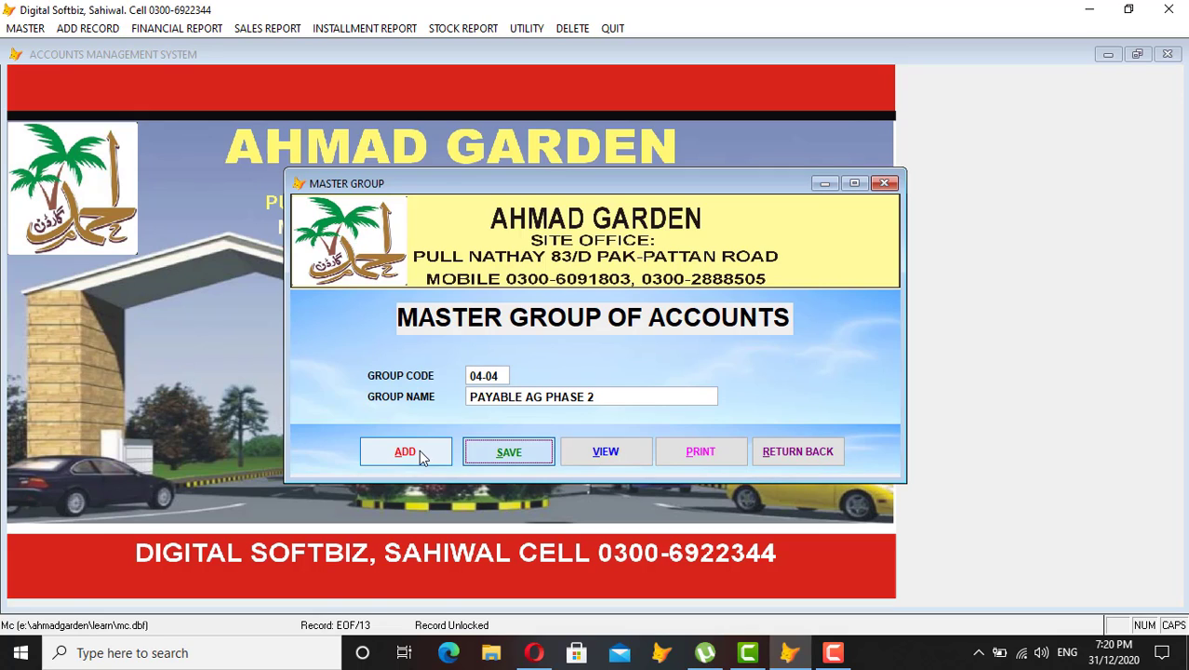
left_click(418, 450)
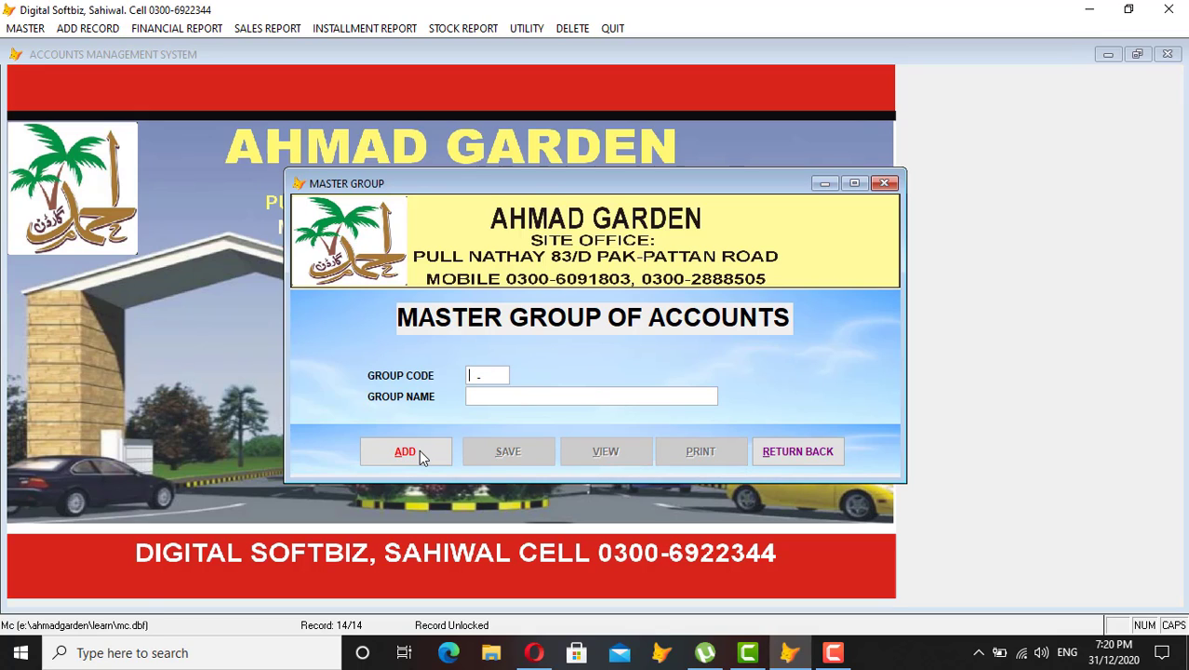
type("0435CU")
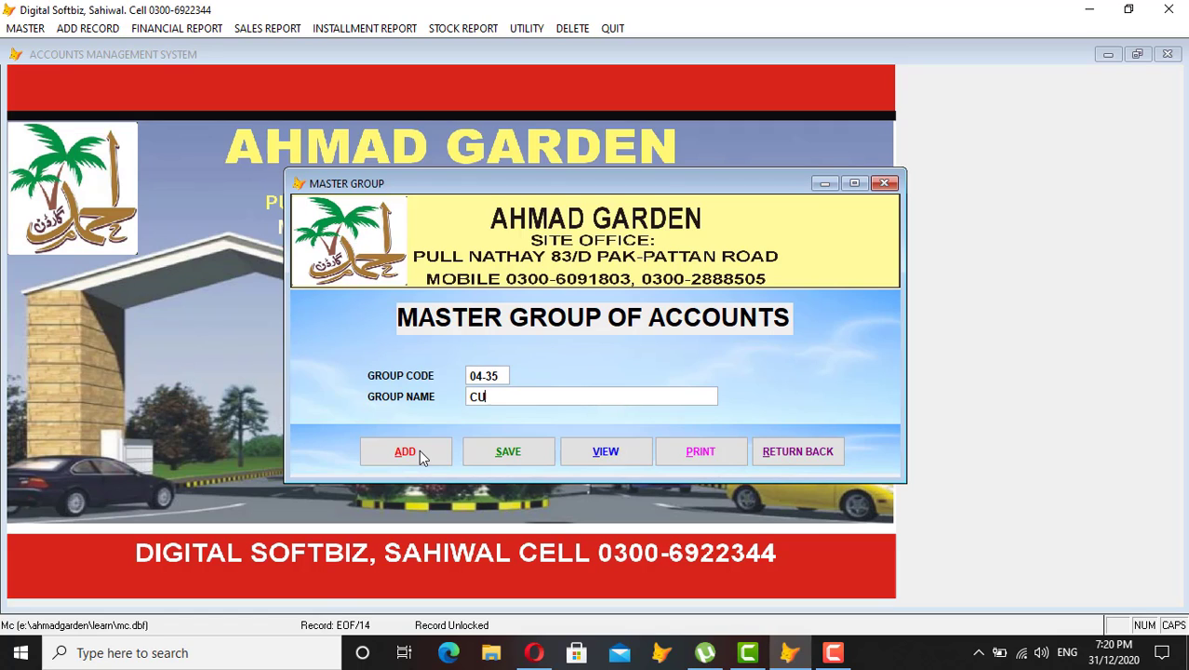
type("STMOR AG PHASE 2")
key("Return")
key("Return")
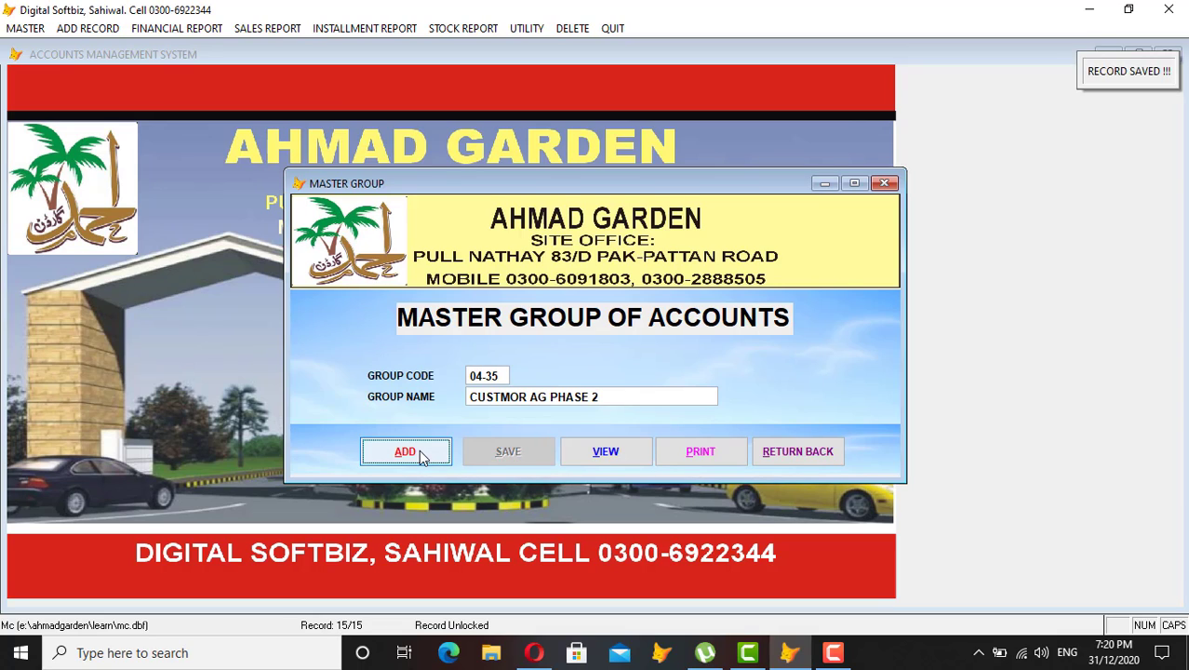
key("Return")
Save groups 04-71 SALE AG PHASE 2 and 04-98 EXP AG PHASE 2.
type("04")
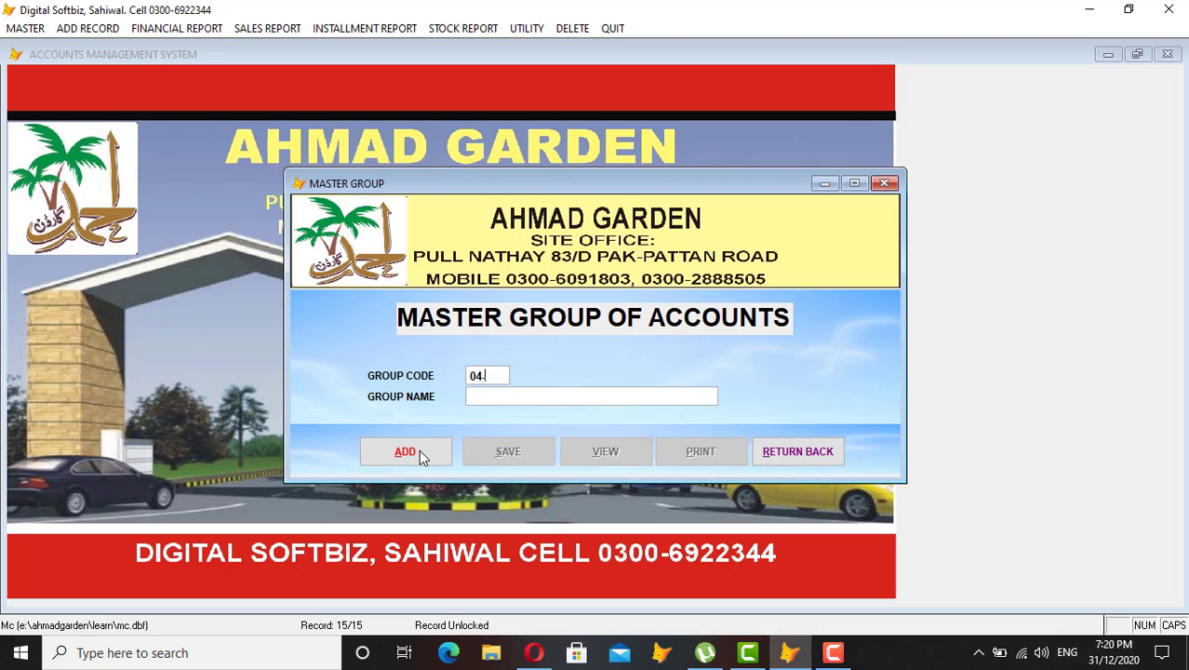
type("71")
key("Return")
type("SALE")
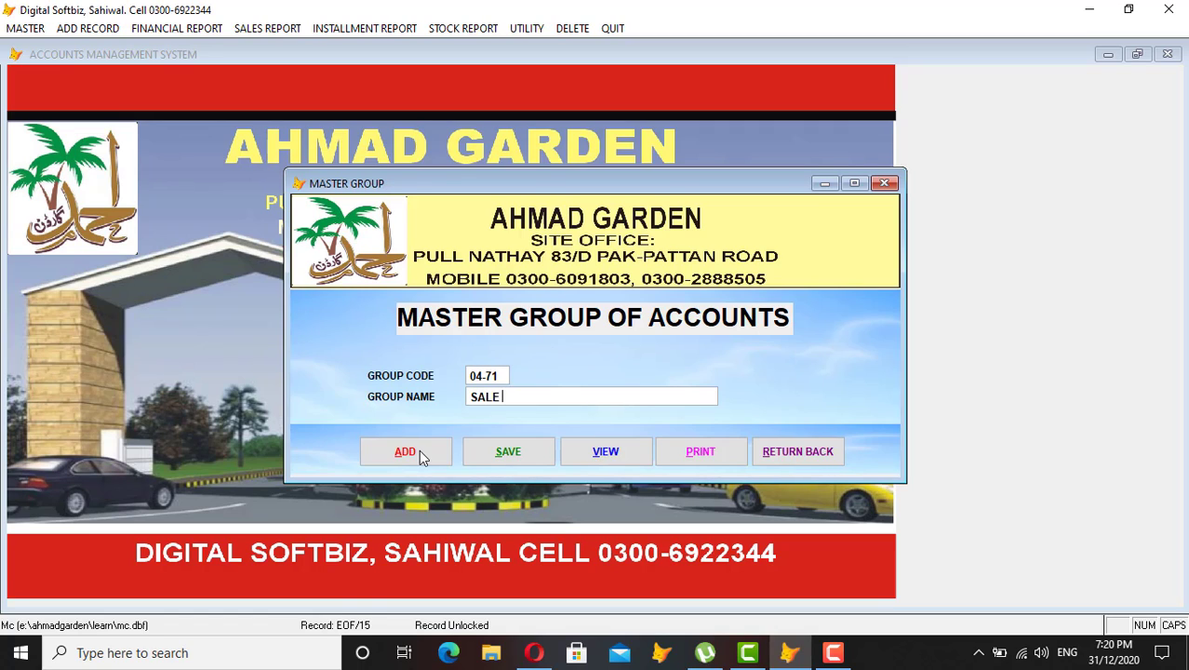
type(" AG PHASE 2")
key("Return")
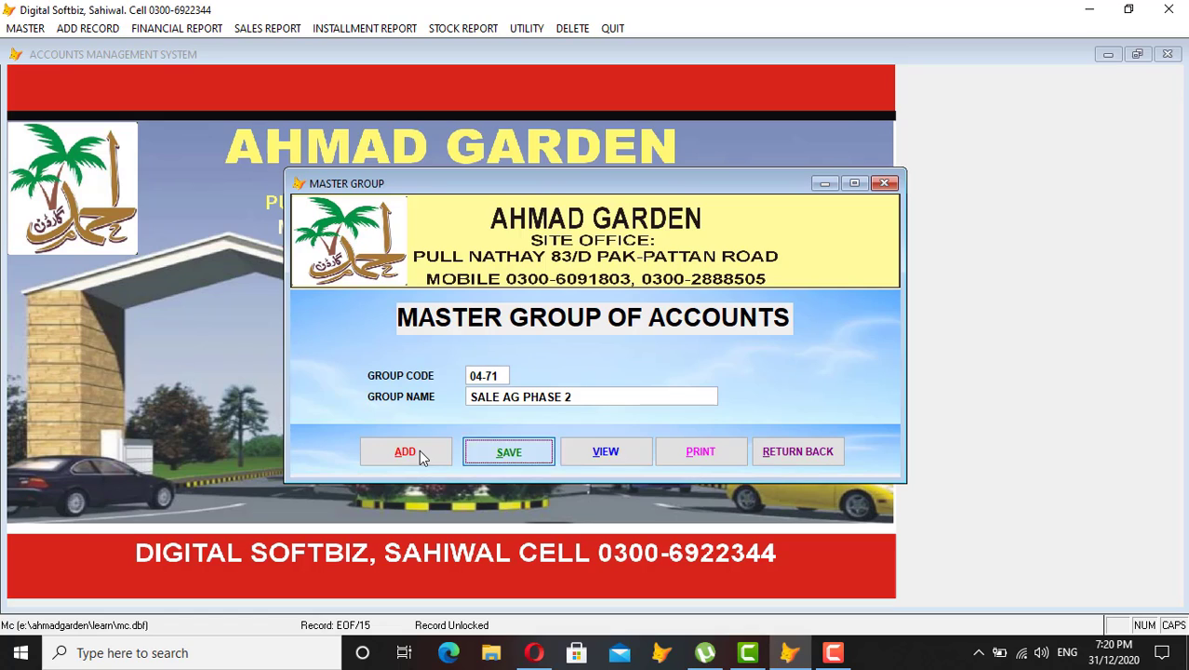
key("Return")
key("Return")
type("04")
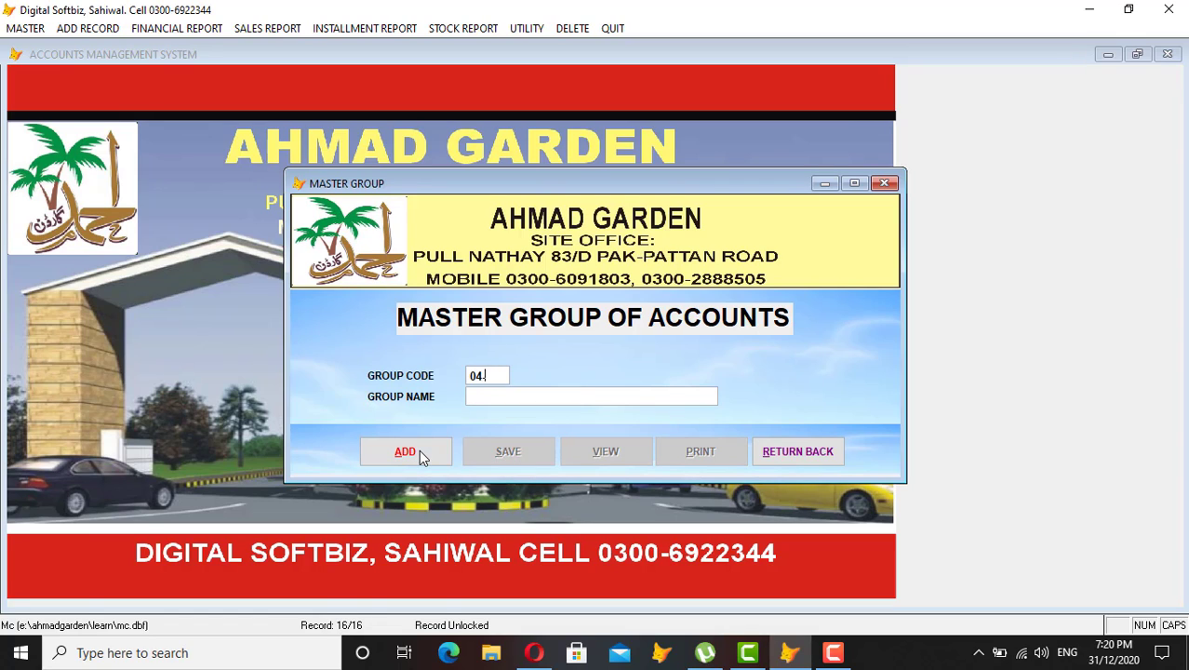
type("-98")
key("Return")
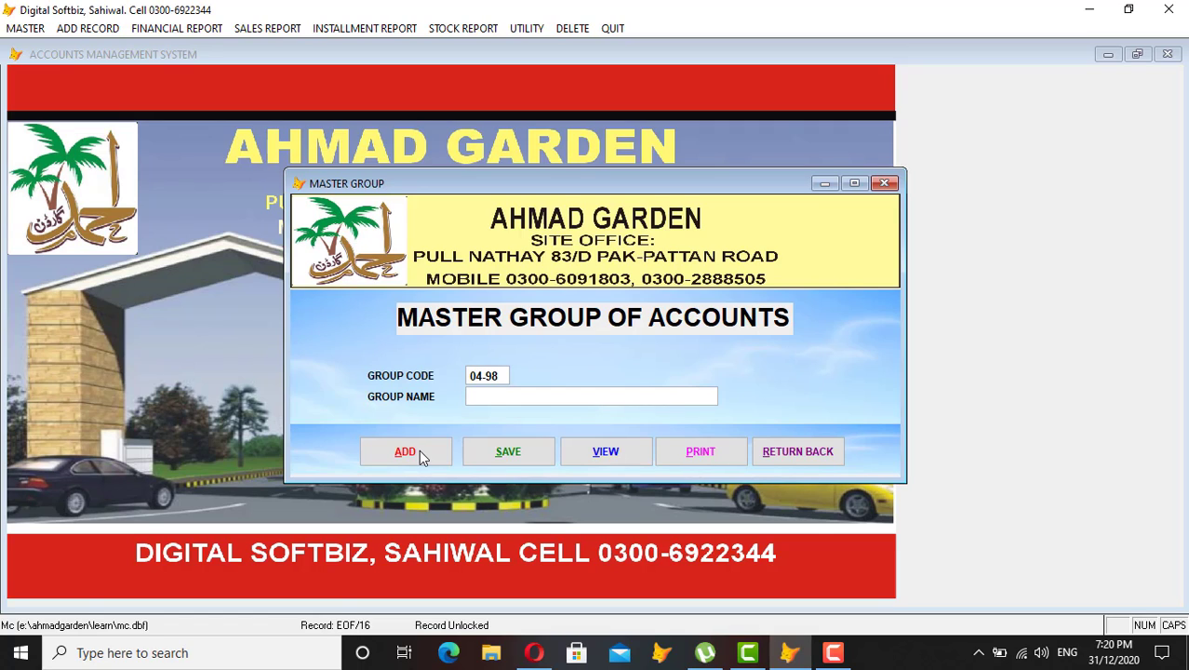
type("EXP AG PHASE 2")
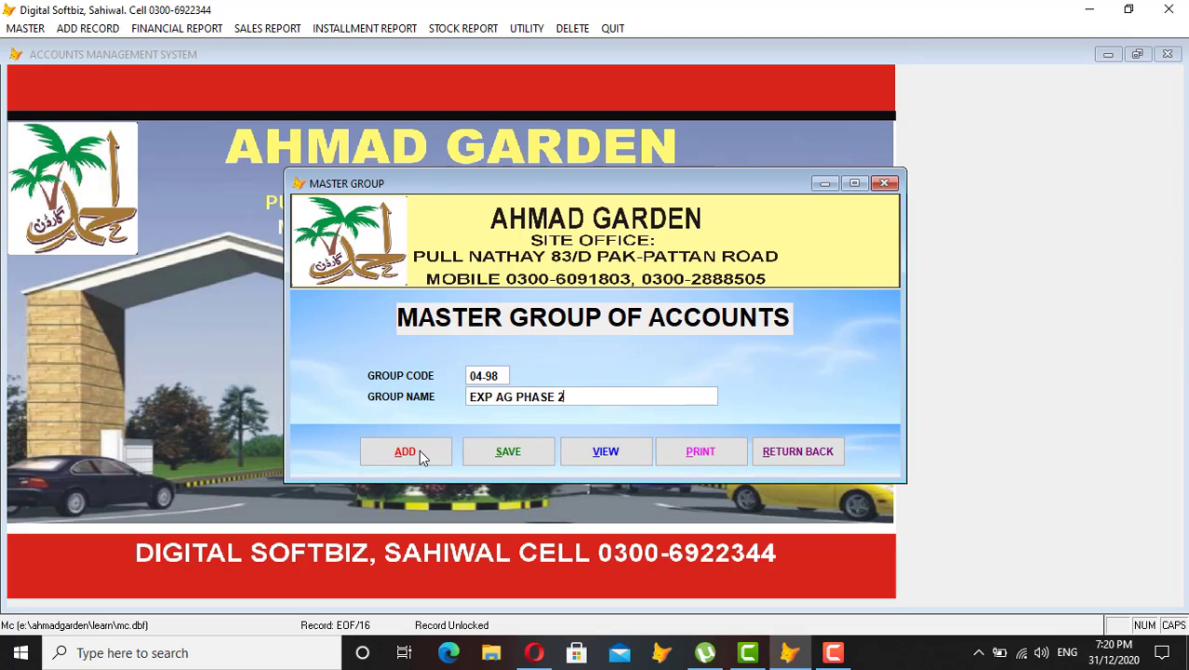
key("Return")
key("Return")
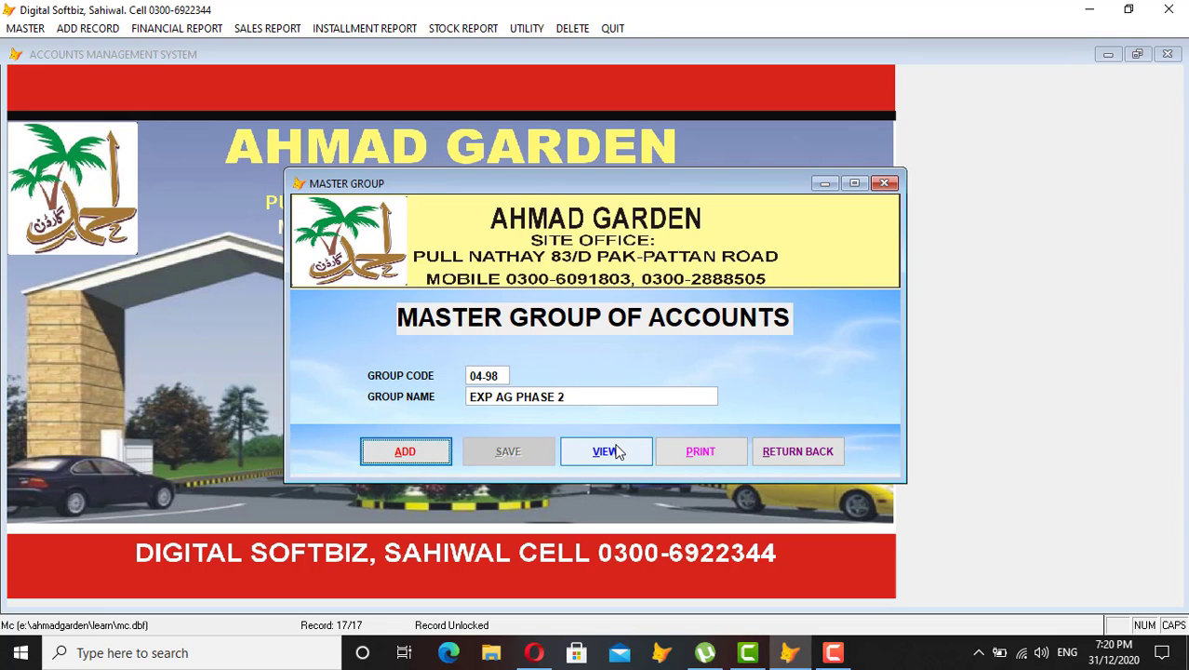
left_click(617, 452)
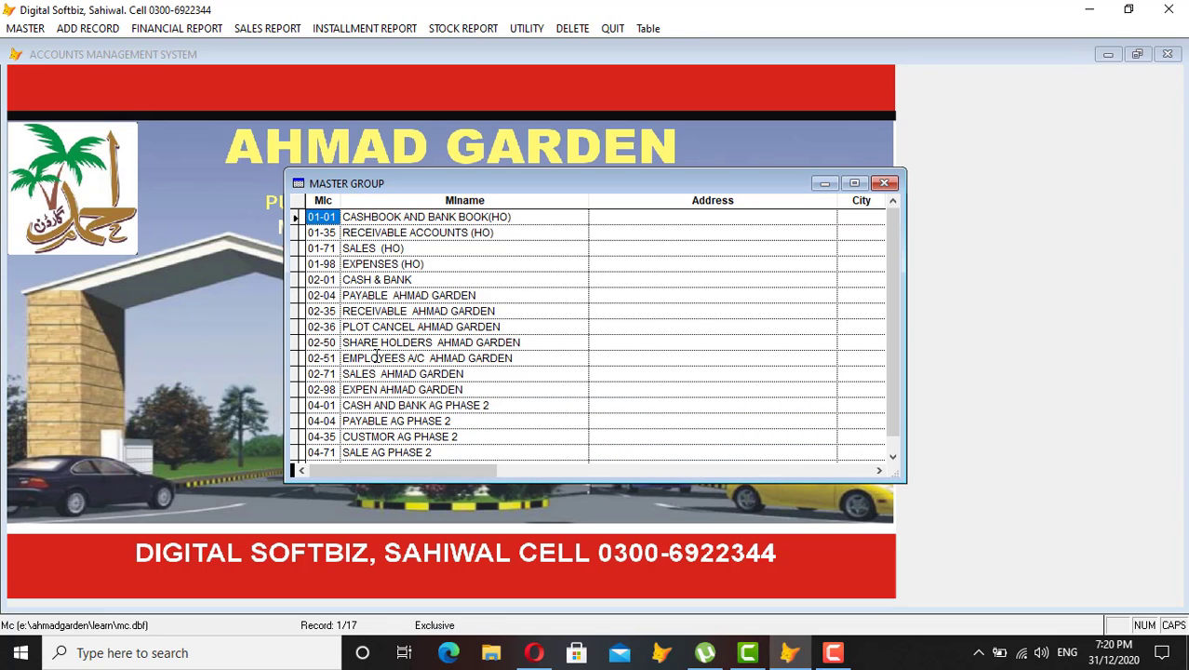
scroll(375, 357, "down", 1)
double_click(314, 233)
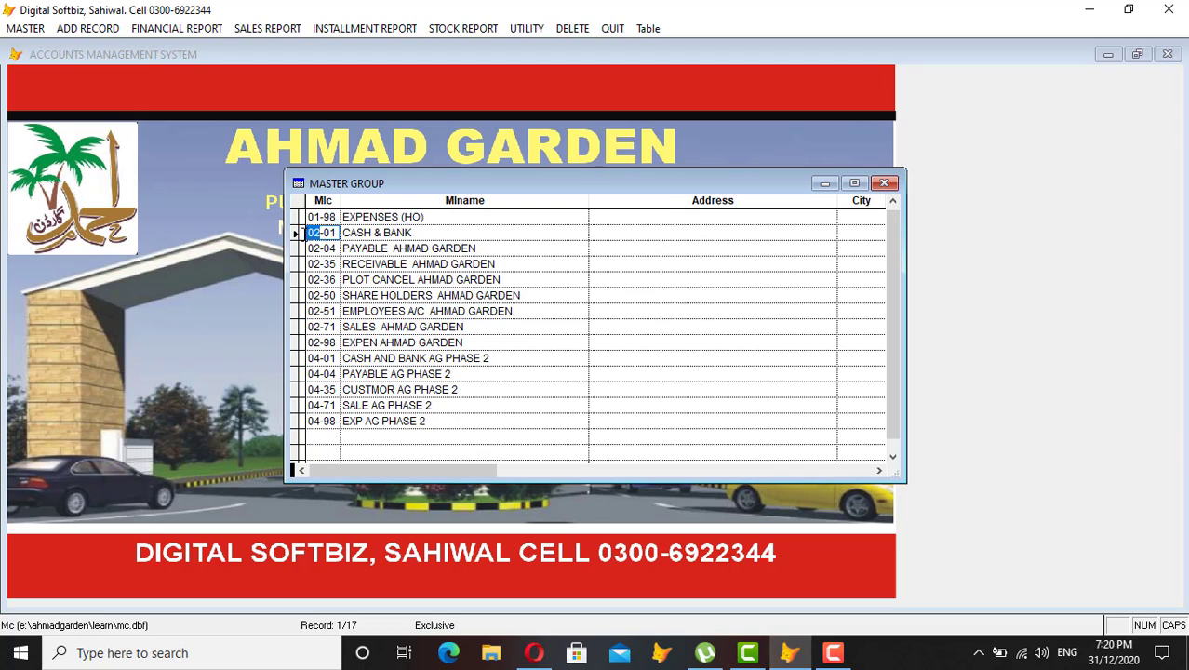
left_click(323, 233)
left_click(325, 247)
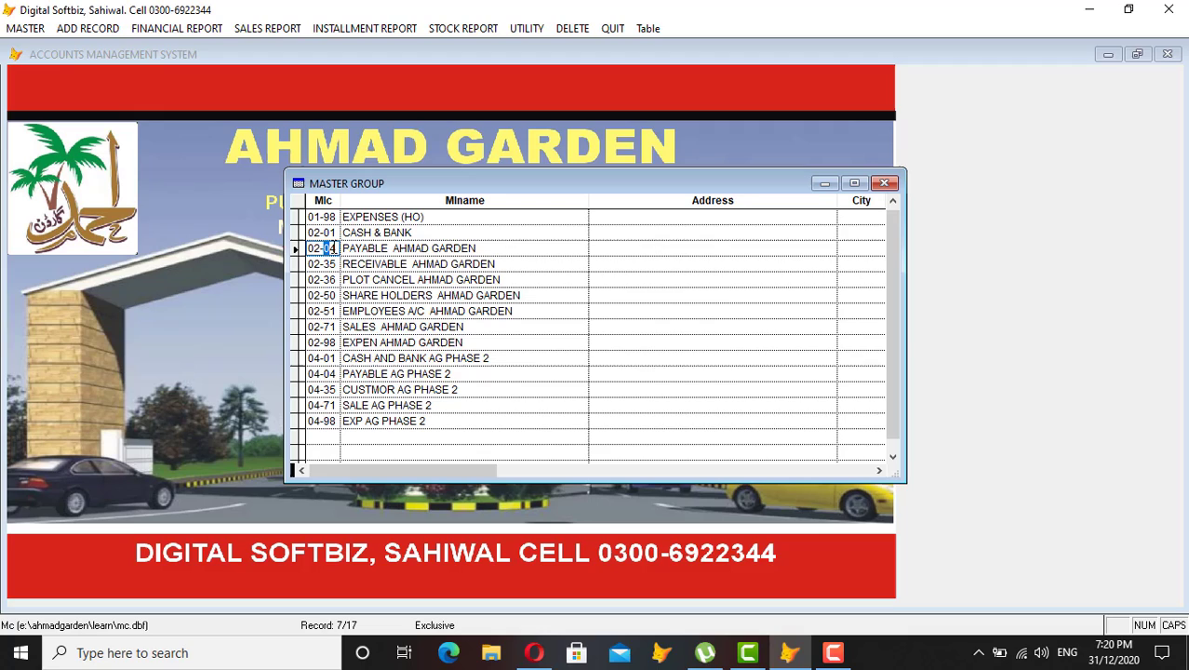
left_click(324, 264)
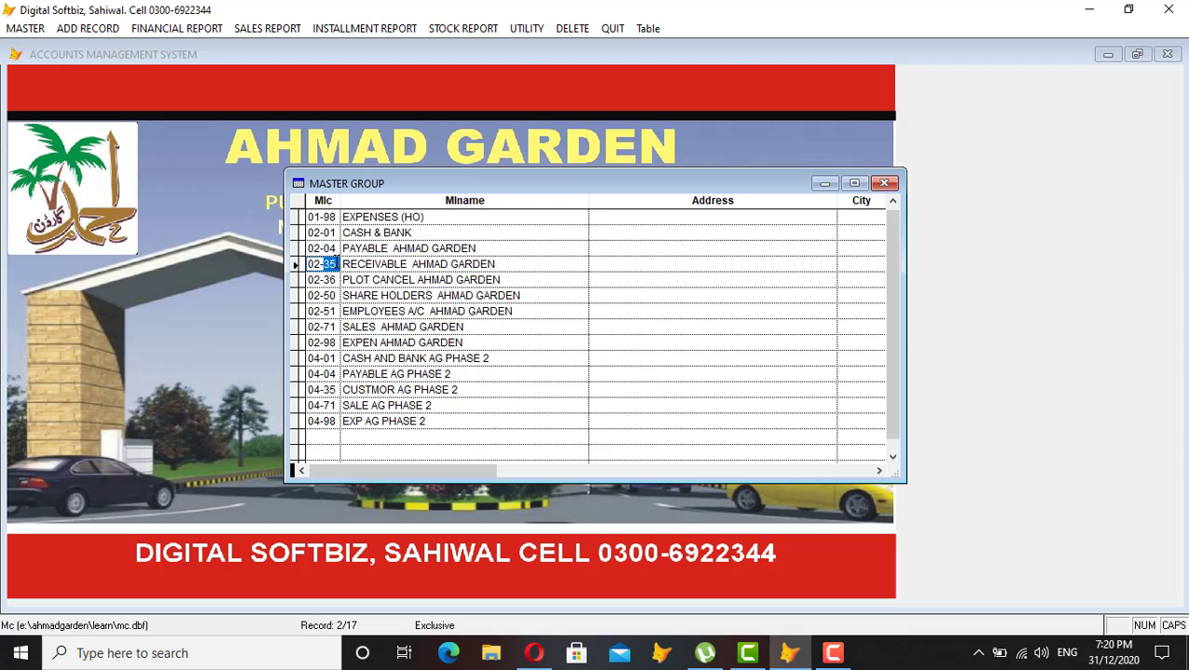
left_click(324, 296)
left_click(324, 311)
left_click(328, 327)
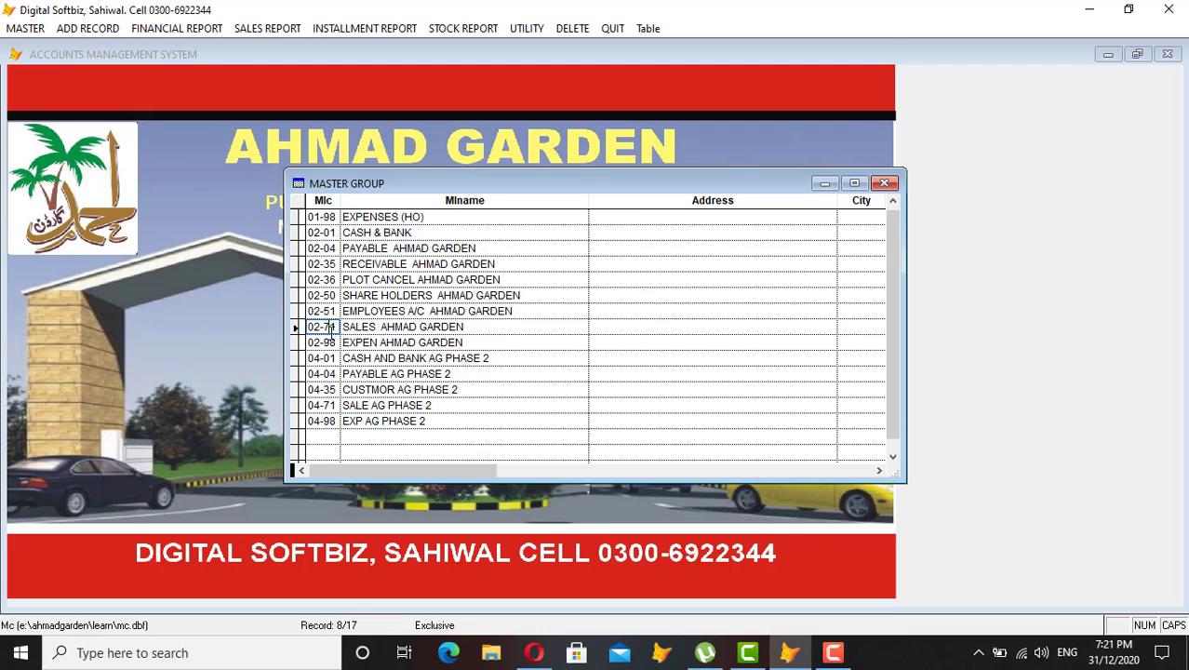
left_click(328, 342)
left_click(311, 360)
double_click(312, 359)
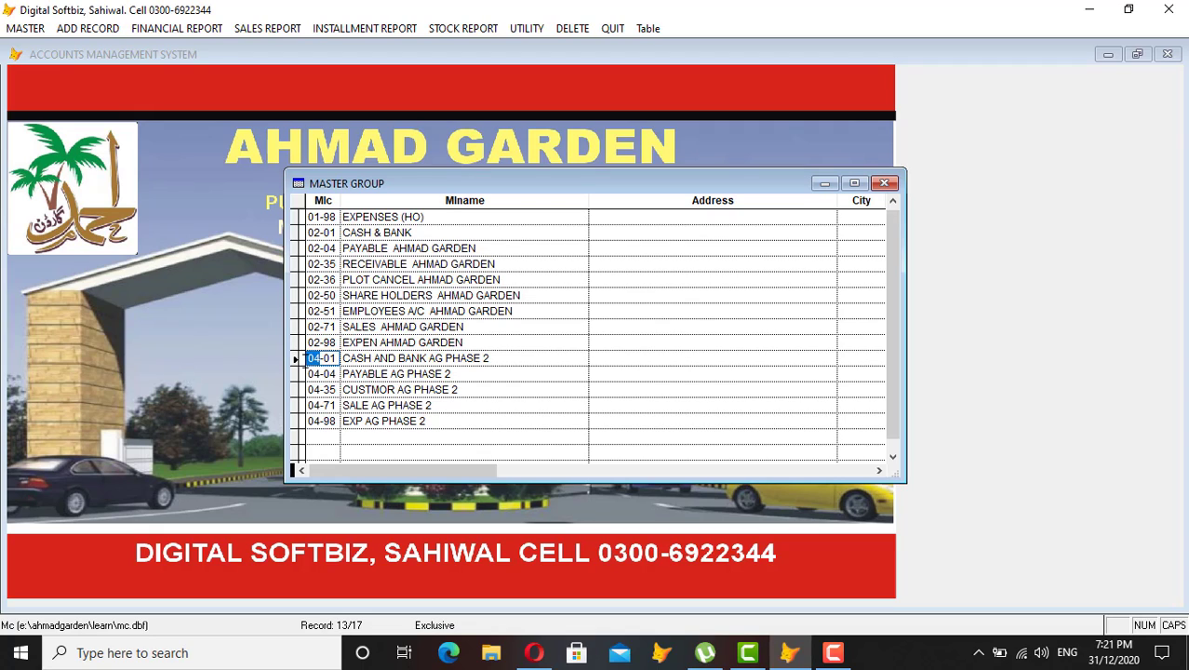
left_click(485, 358)
left_click_drag(488, 358, 426, 358)
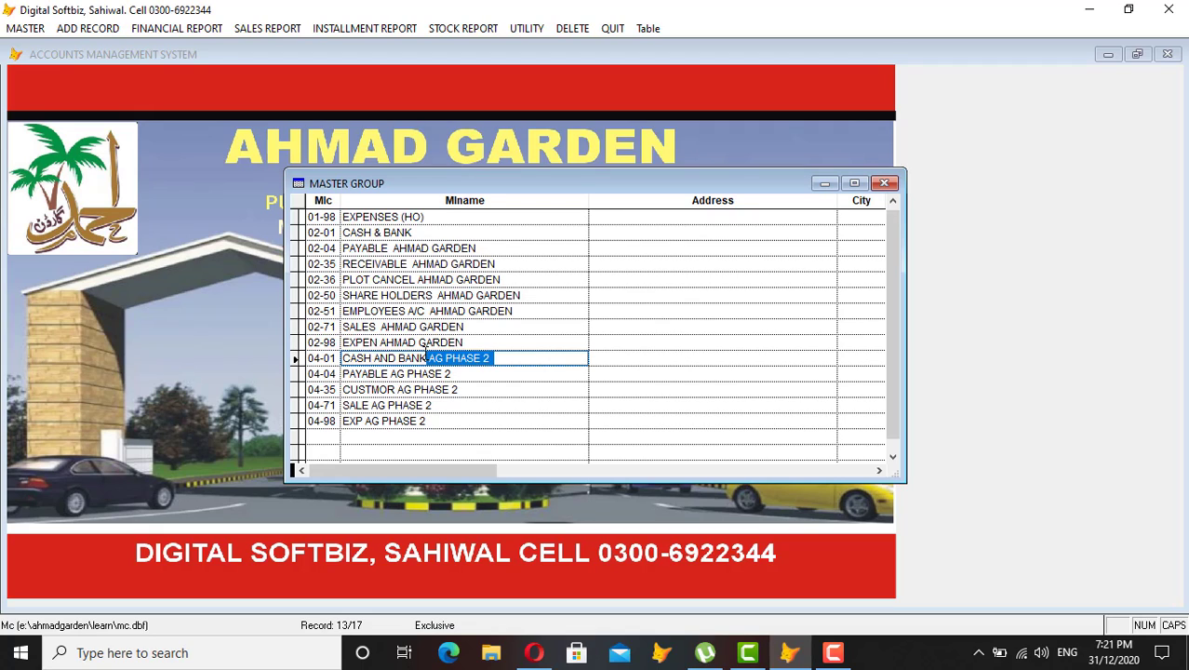
left_click(325, 296)
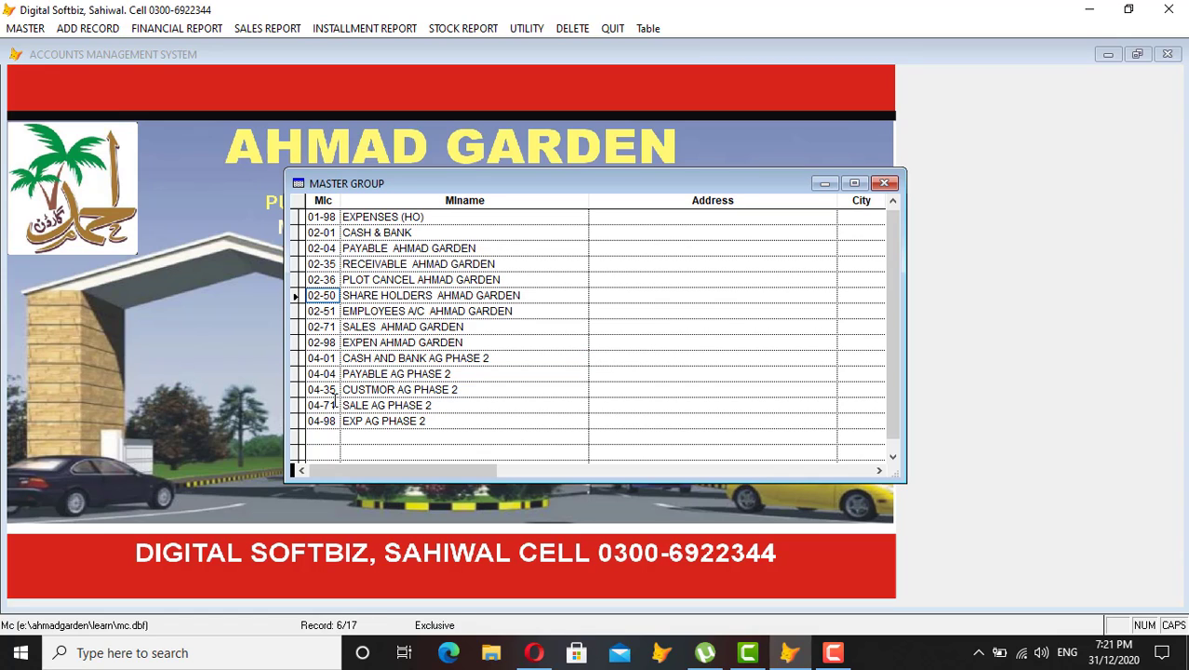
key("Escape")
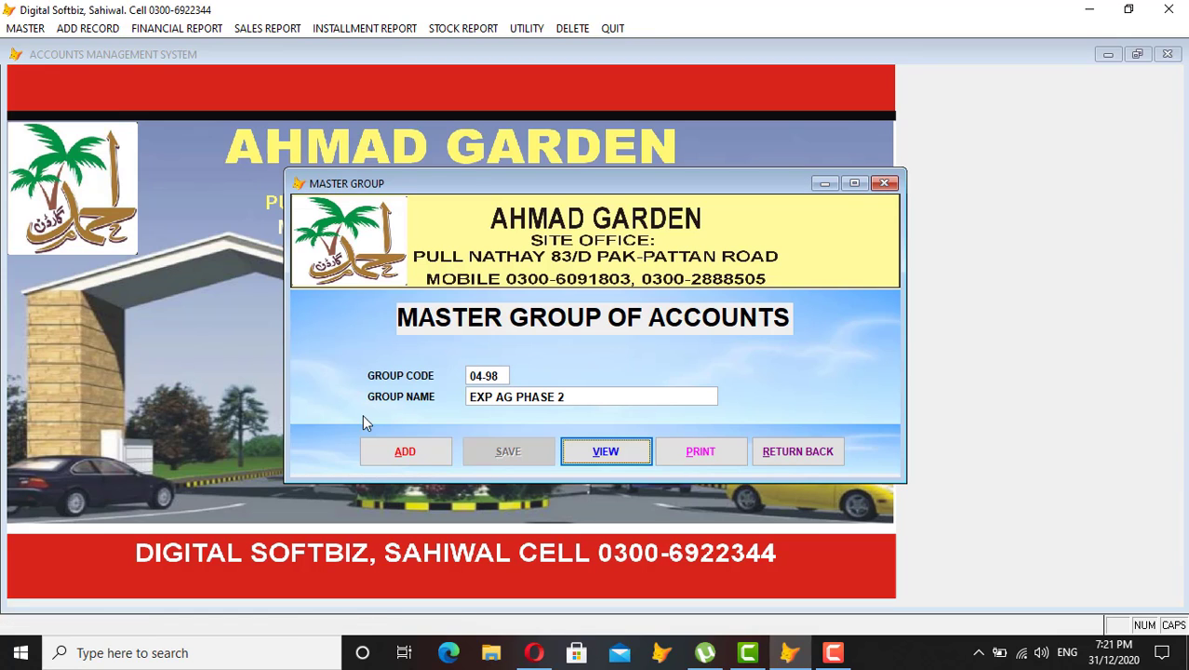
Add and save group 04-50 CAPITAL AG PHASE 2, then verify it in the group list.
left_click(405, 450)
type("04-")
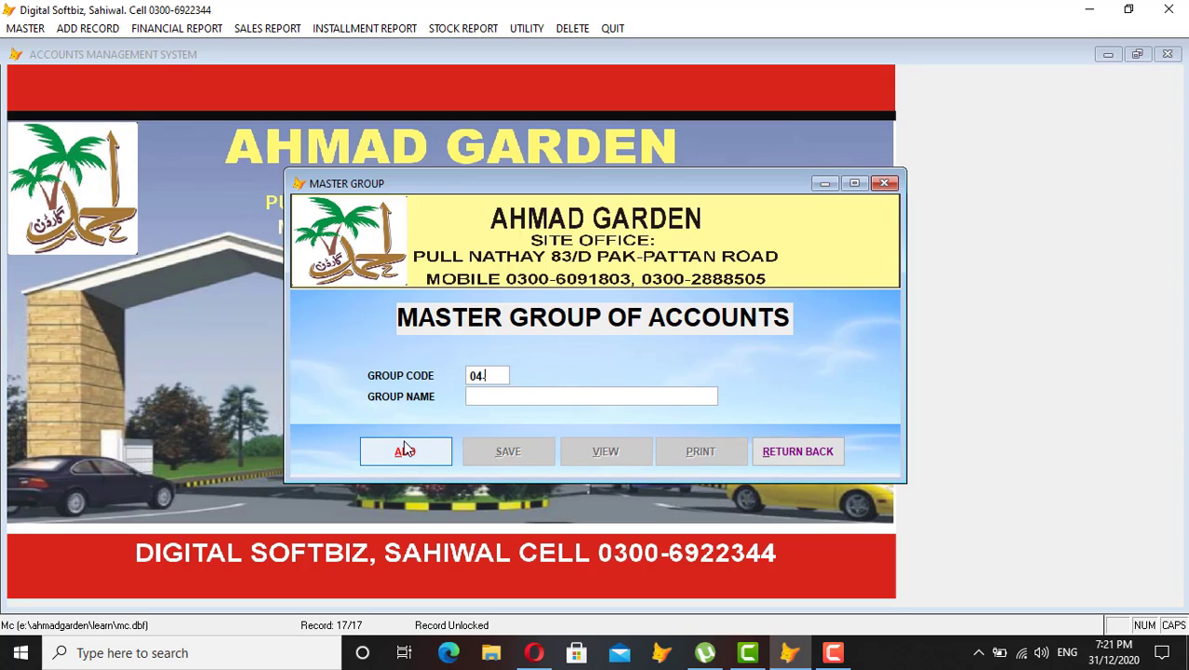
type("50")
key("Return")
type("CA")
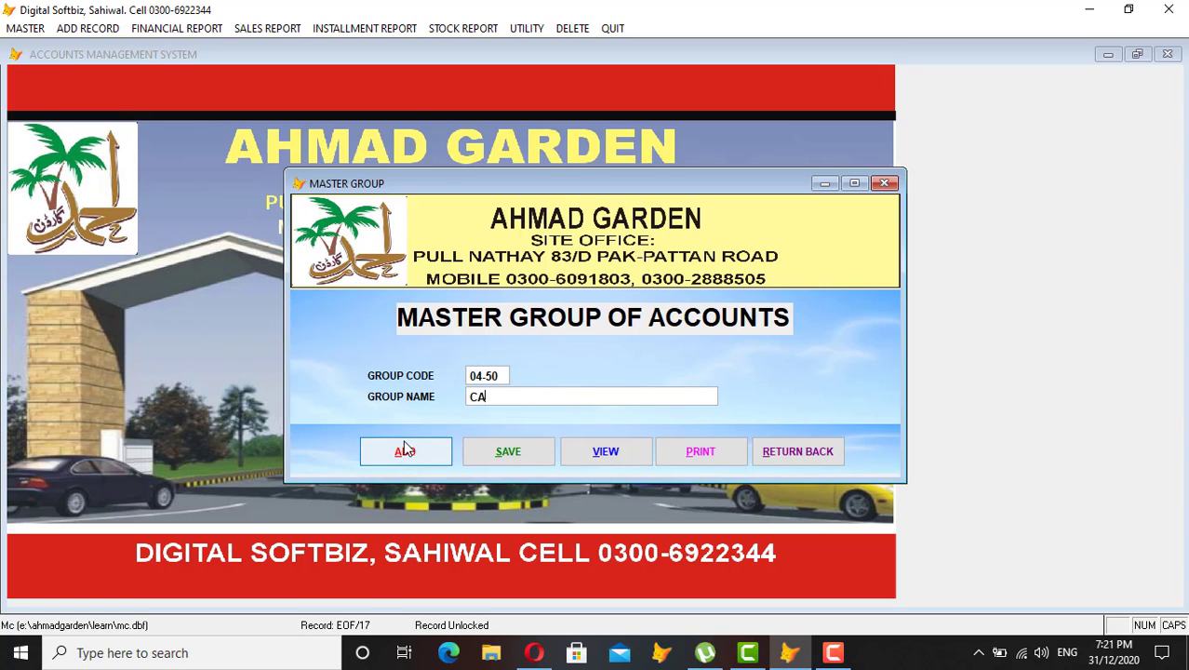
type("PITAL AG PHASE 2")
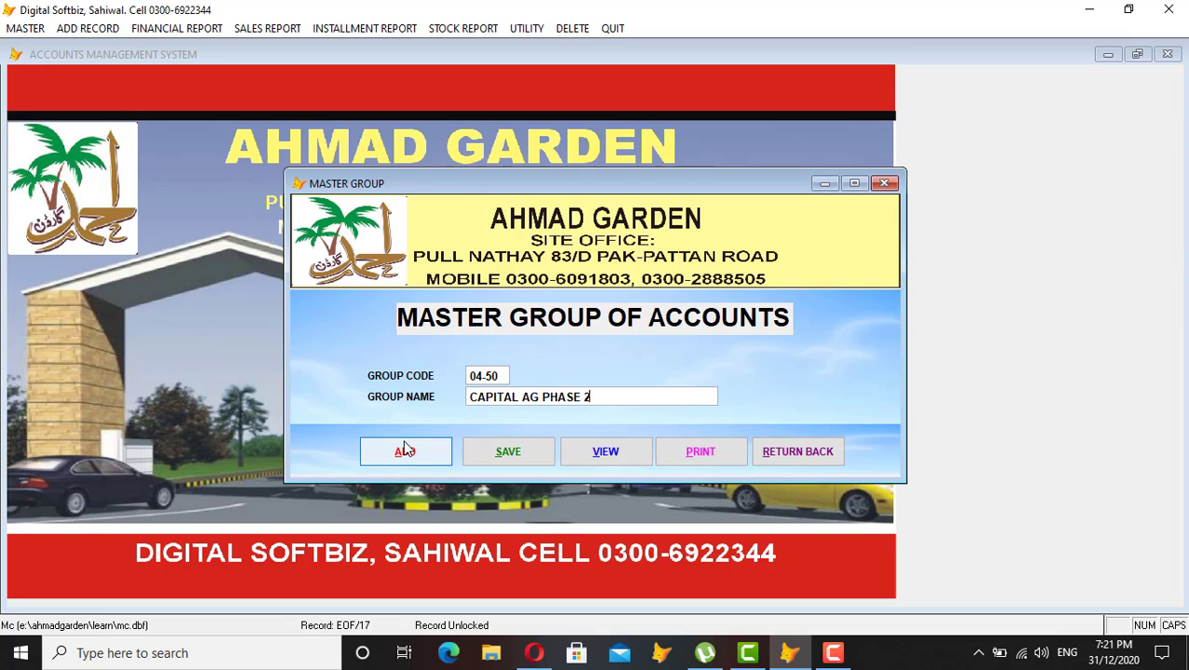
left_click(508, 452)
left_click(624, 451)
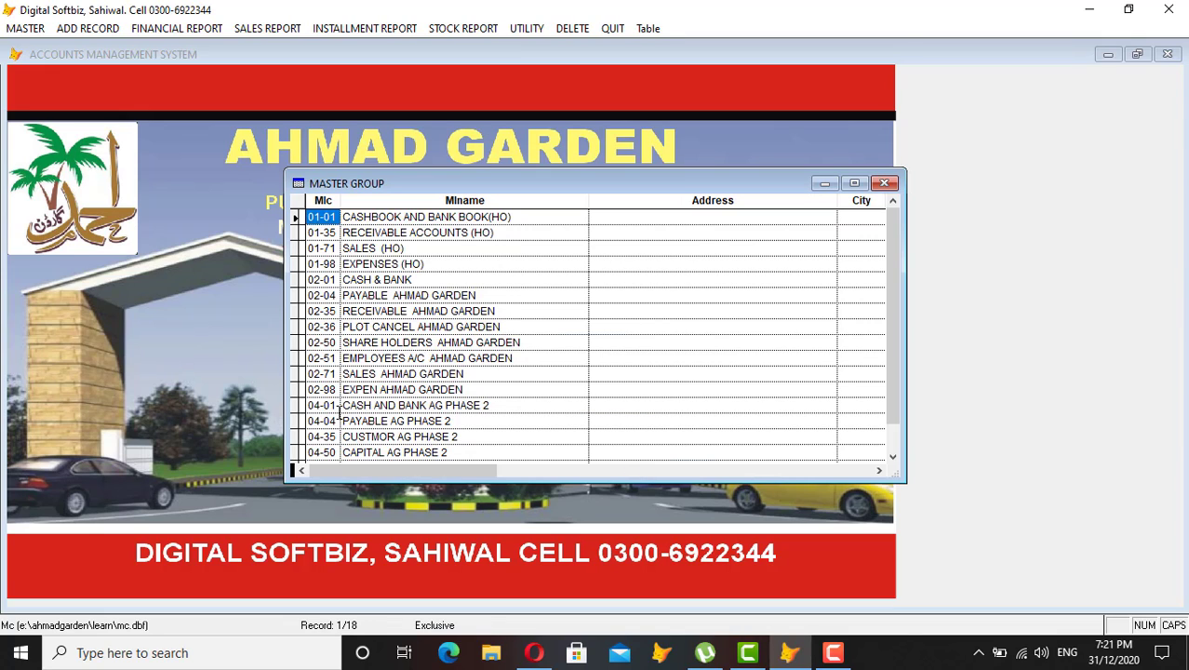
scroll(339, 411, "down", 1)
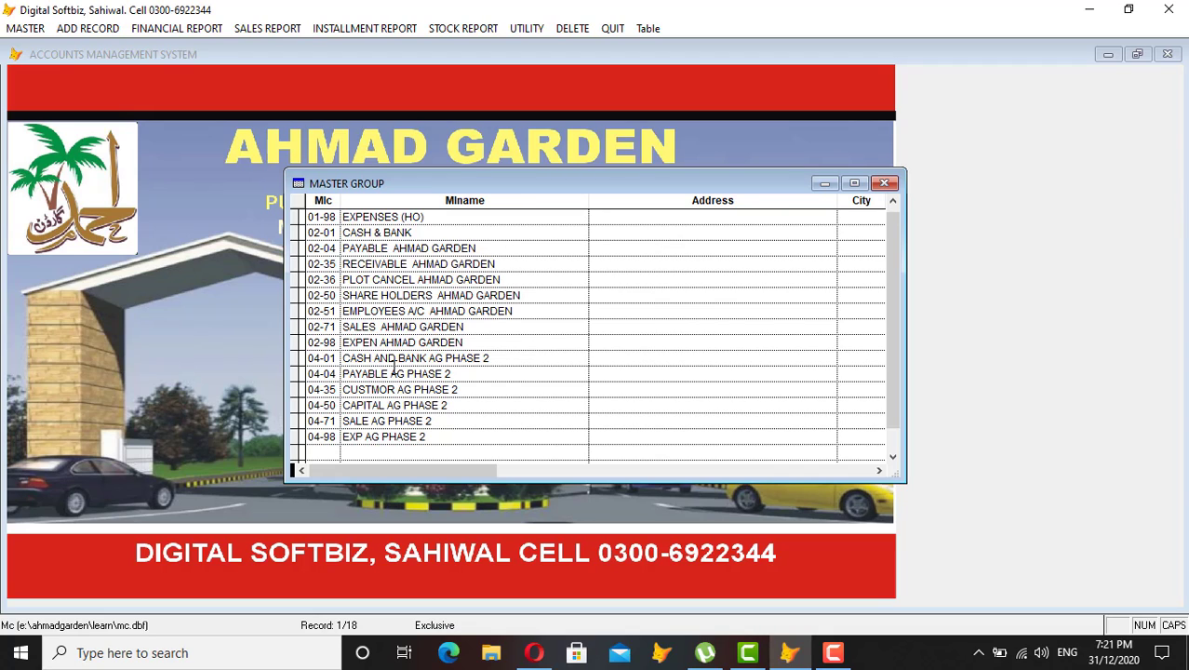
key("Escape")
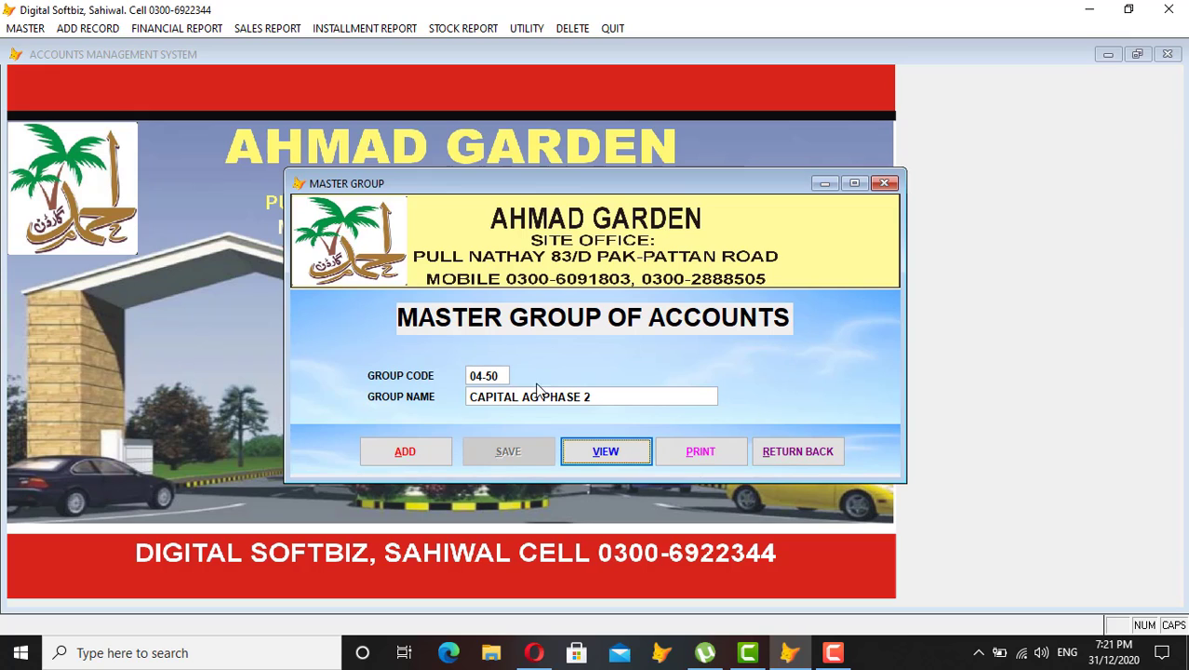
Switch to Master Title of Accounts and show all titles in FULL VIEW.
left_click(786, 453)
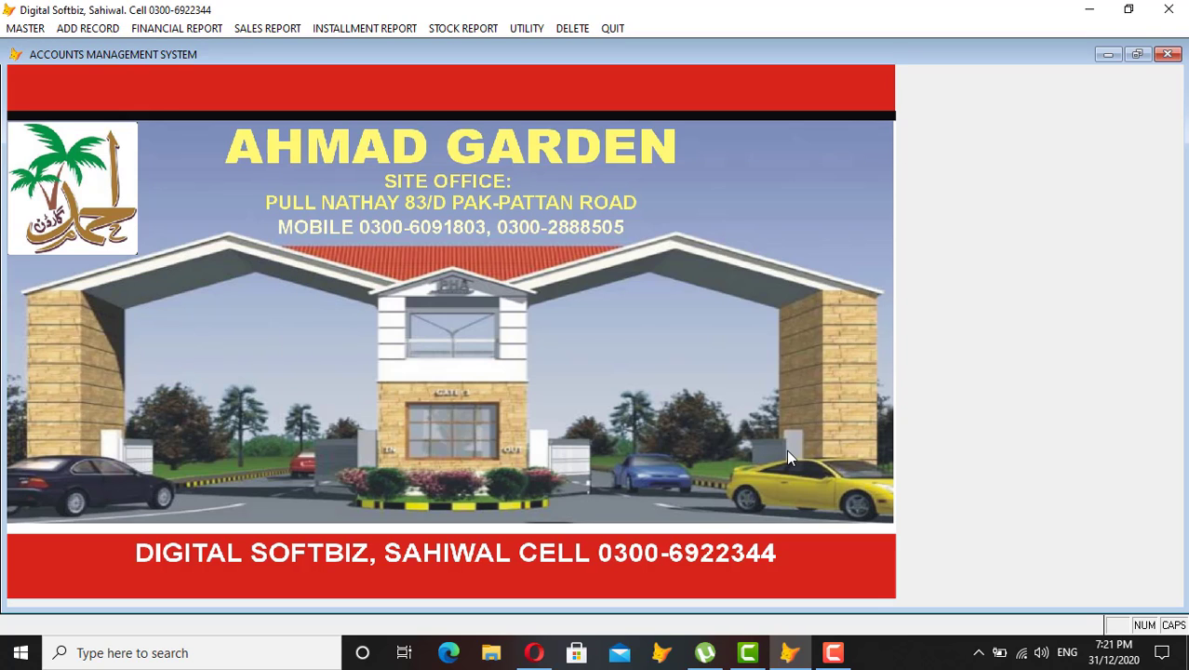
left_click(34, 29)
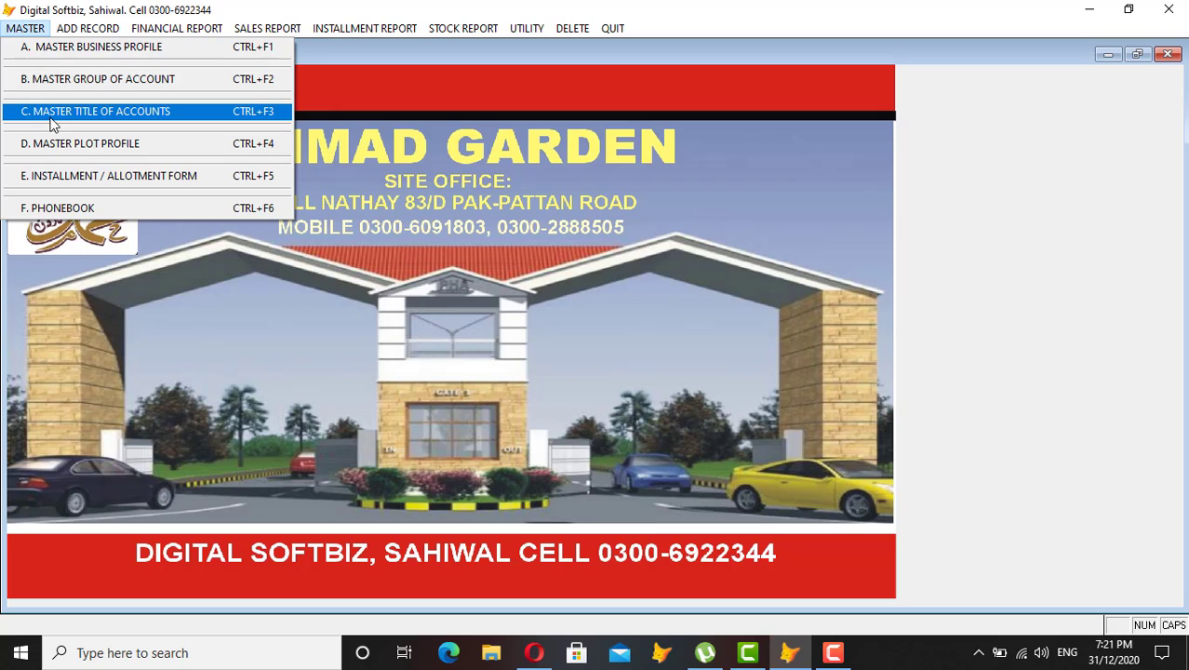
left_click(119, 111)
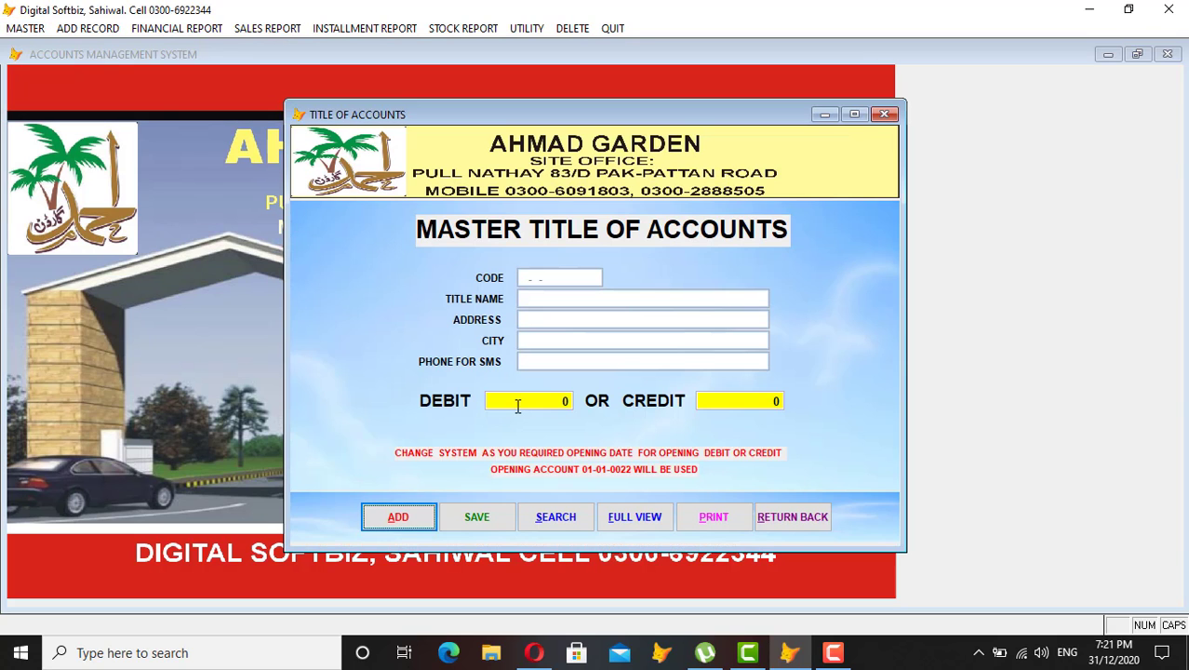
left_click(647, 515)
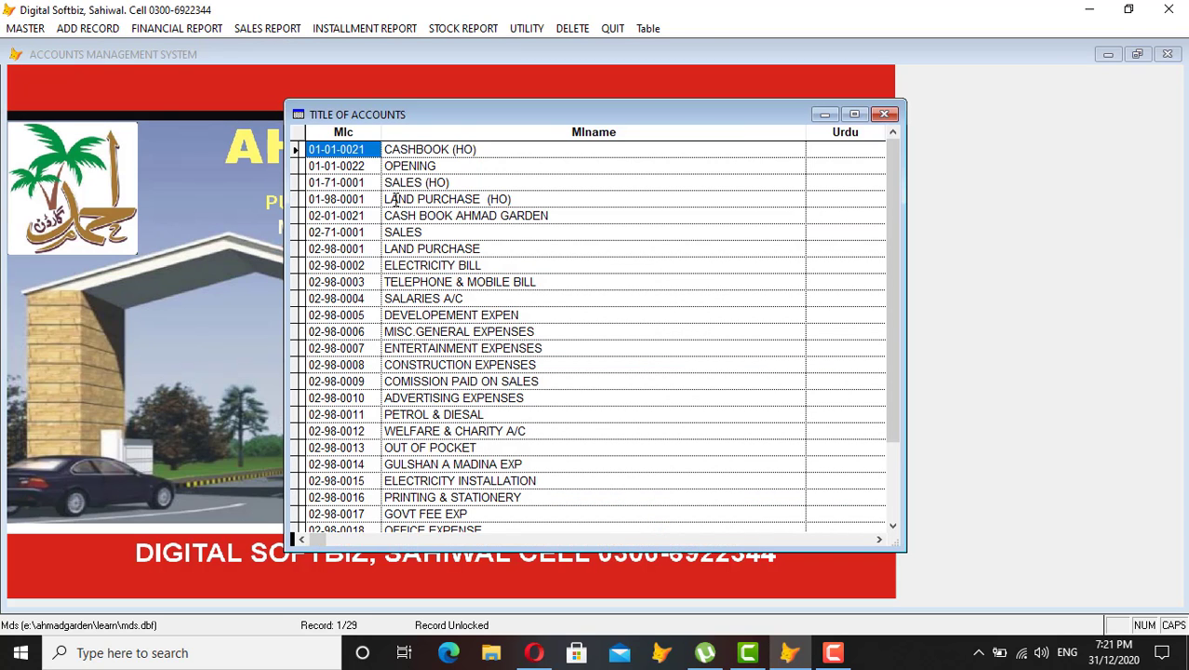
Browse the existing titles such as 01-01-0021, OPENING and SALES (HO).
left_click(323, 150)
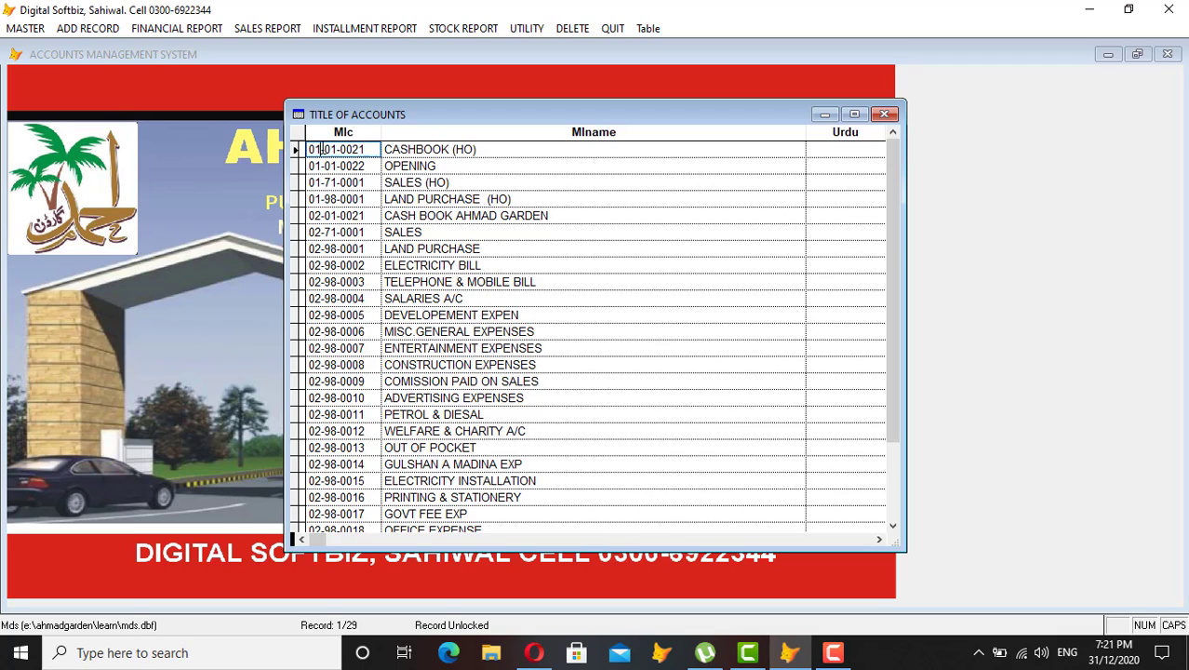
left_click_drag(323, 150, 339, 183)
left_click(417, 165)
left_click(409, 184)
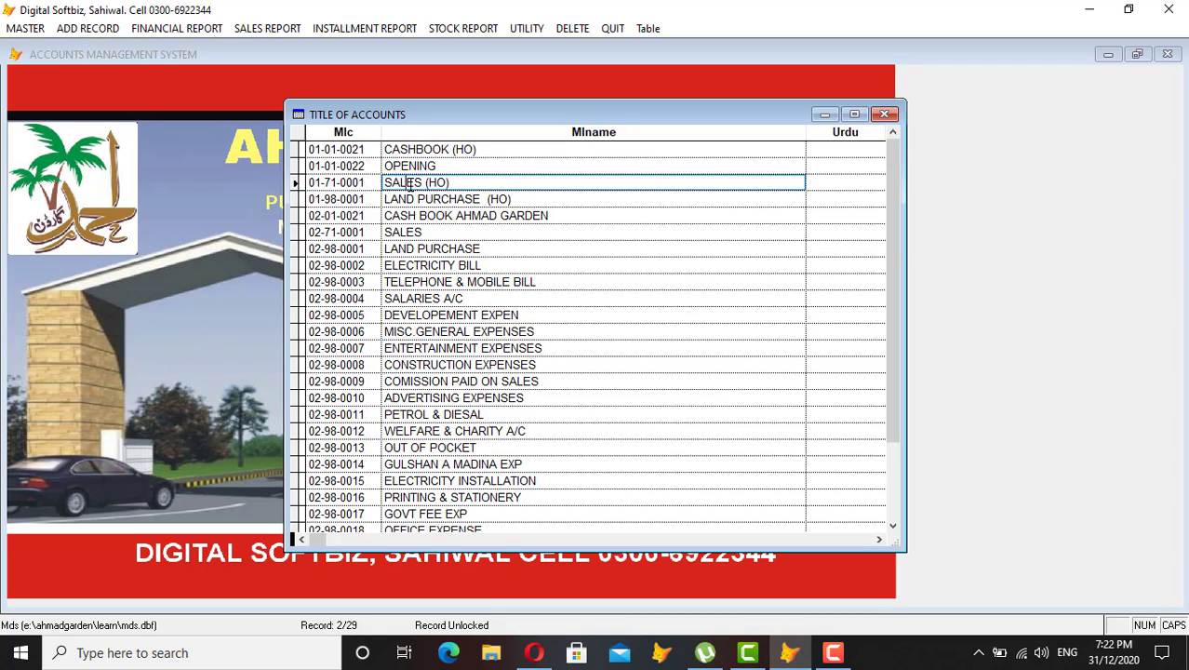
scroll(400, 279, "down", 1)
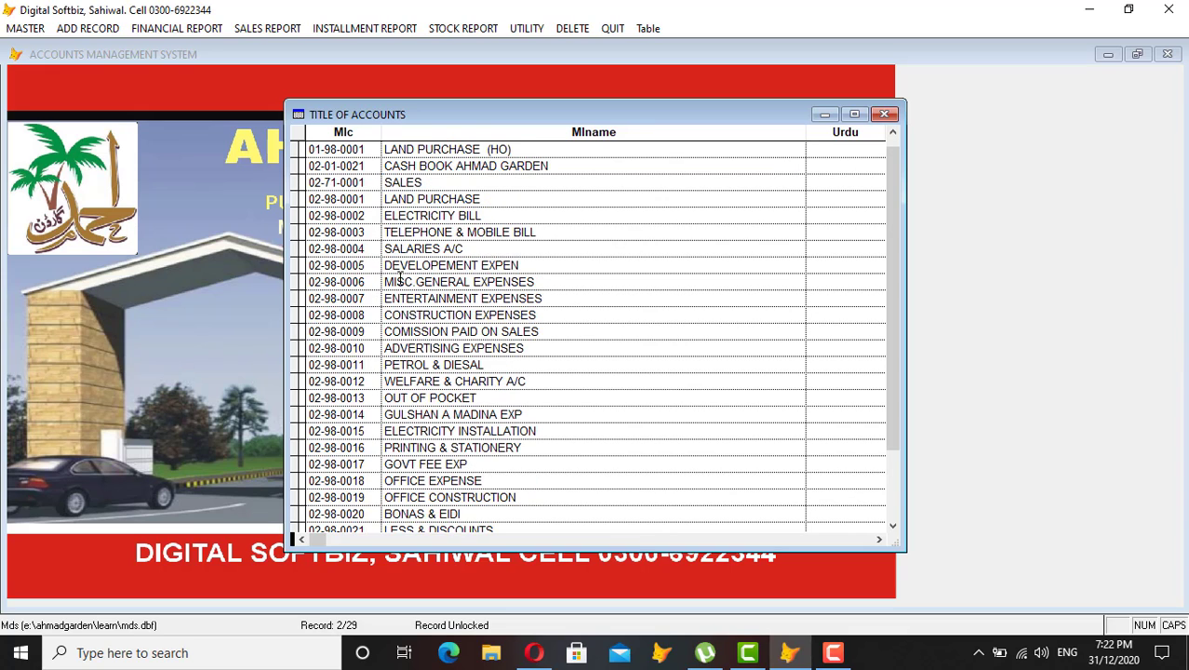
scroll(400, 279, "down", 4)
Add and save account title 04-01-0021 'CASH BOOK AG PHASE 2'.
key("Escape")
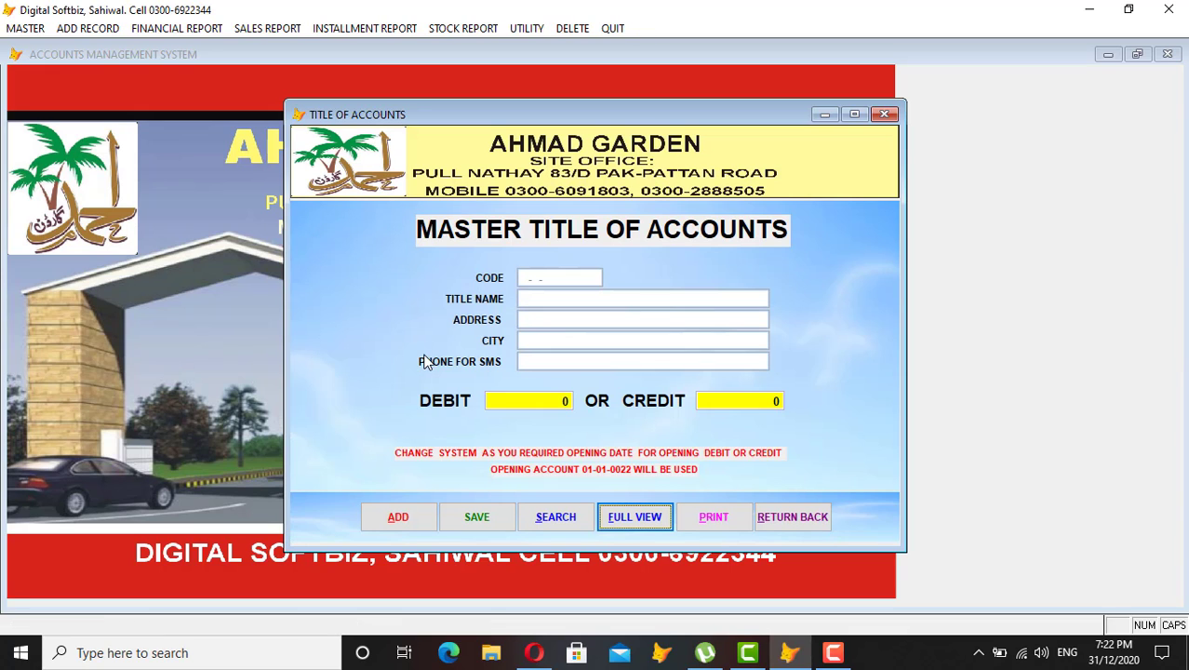
left_click(419, 507)
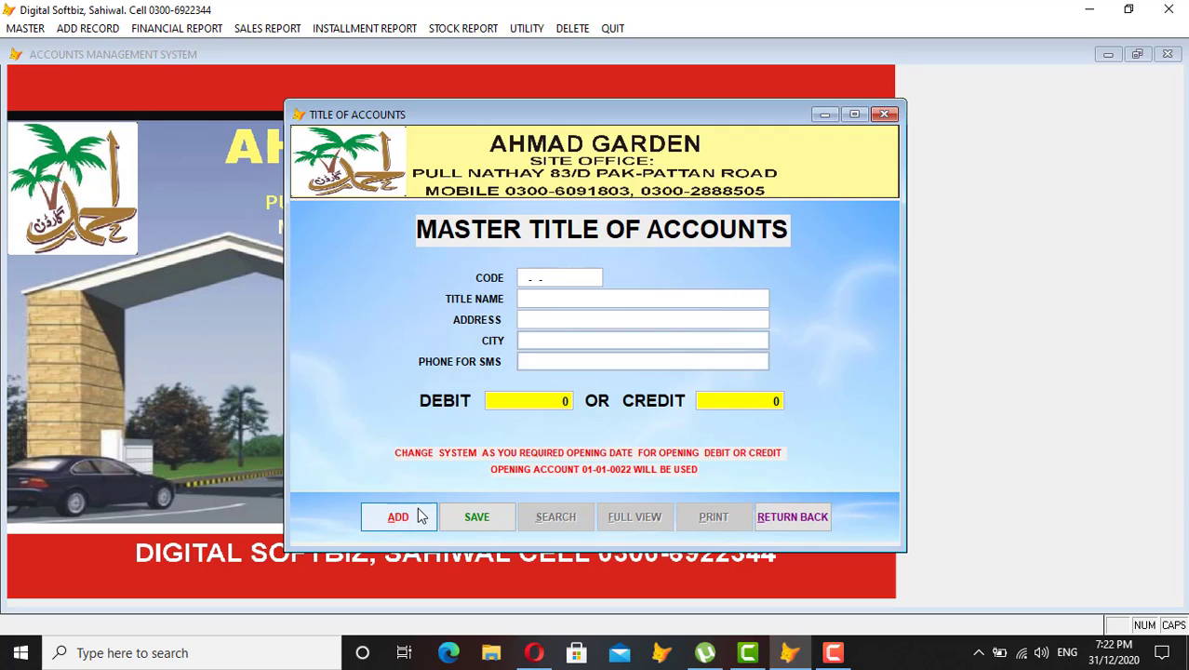
type("04-01-000")
key("BackSpace")
type("21")
key("Return")
type("CAS")
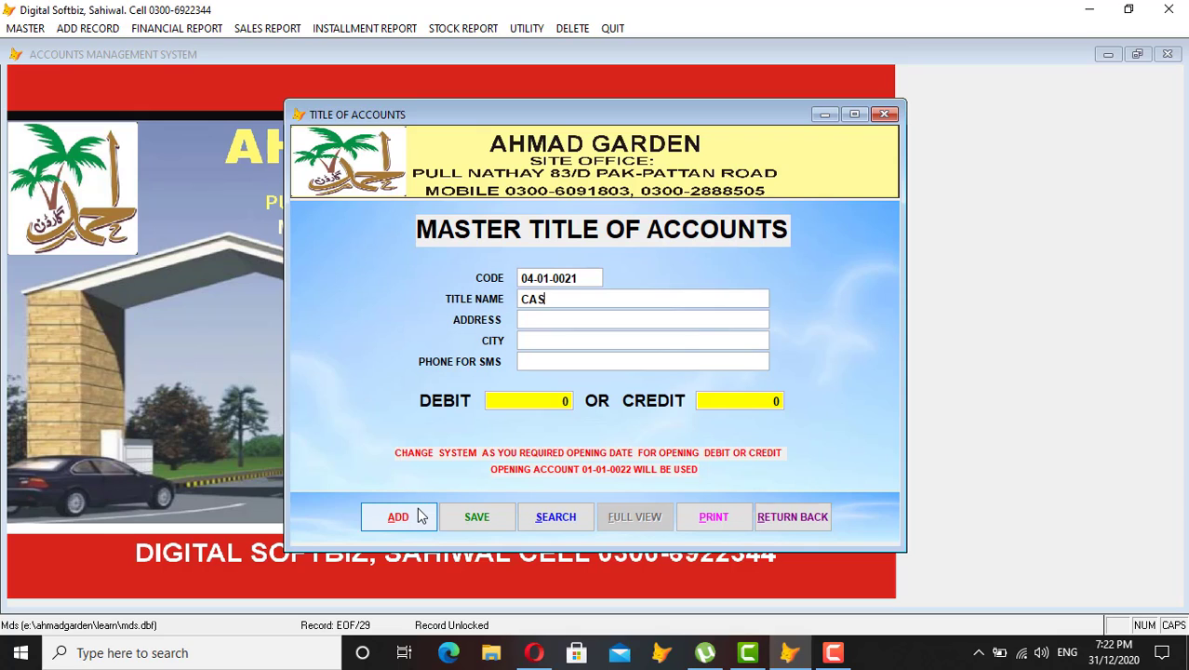
type("H BOOK AG PHASE 2")
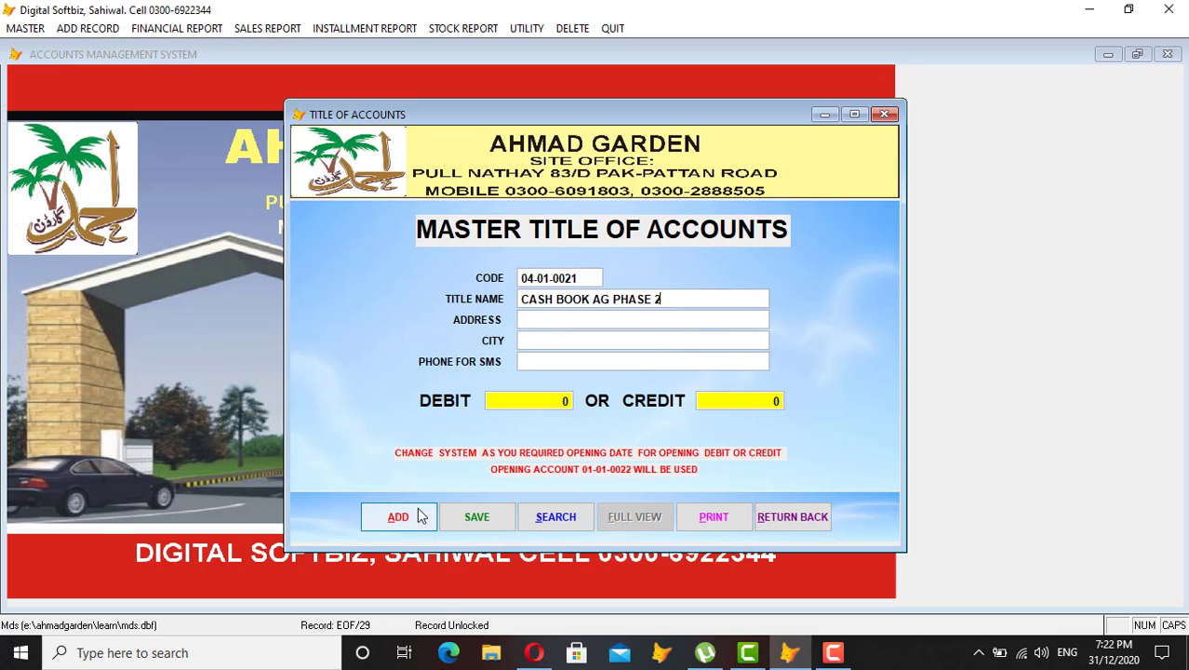
key("Return")
key("Return")
key("Return")
key("Return")
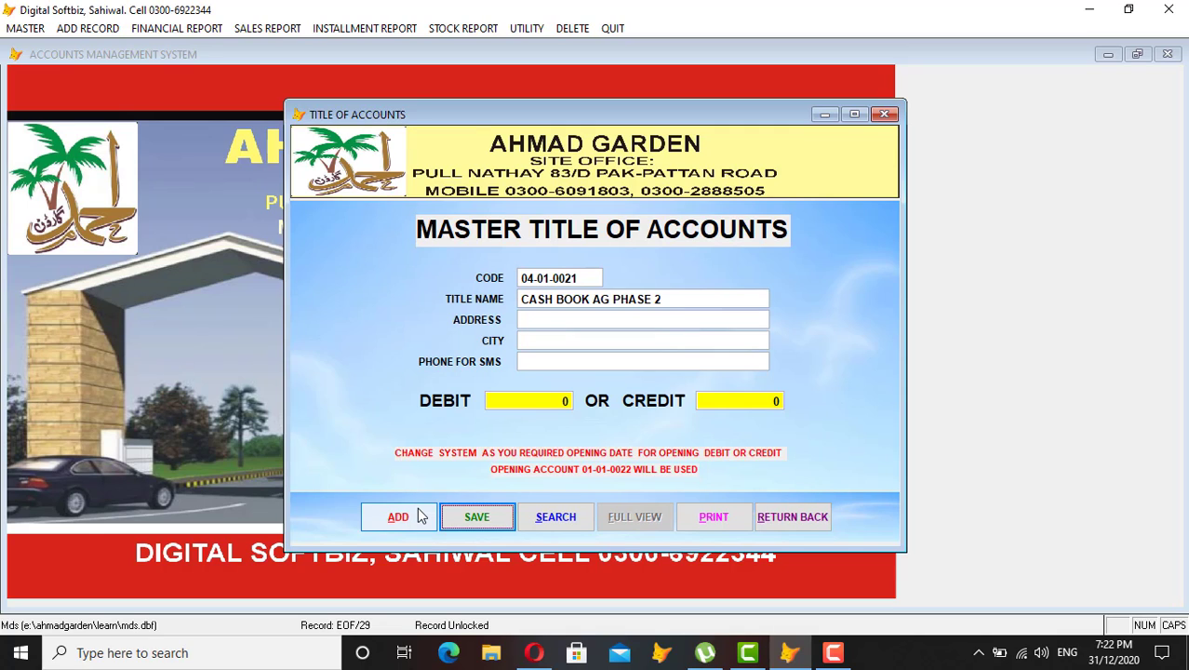
key("Return")
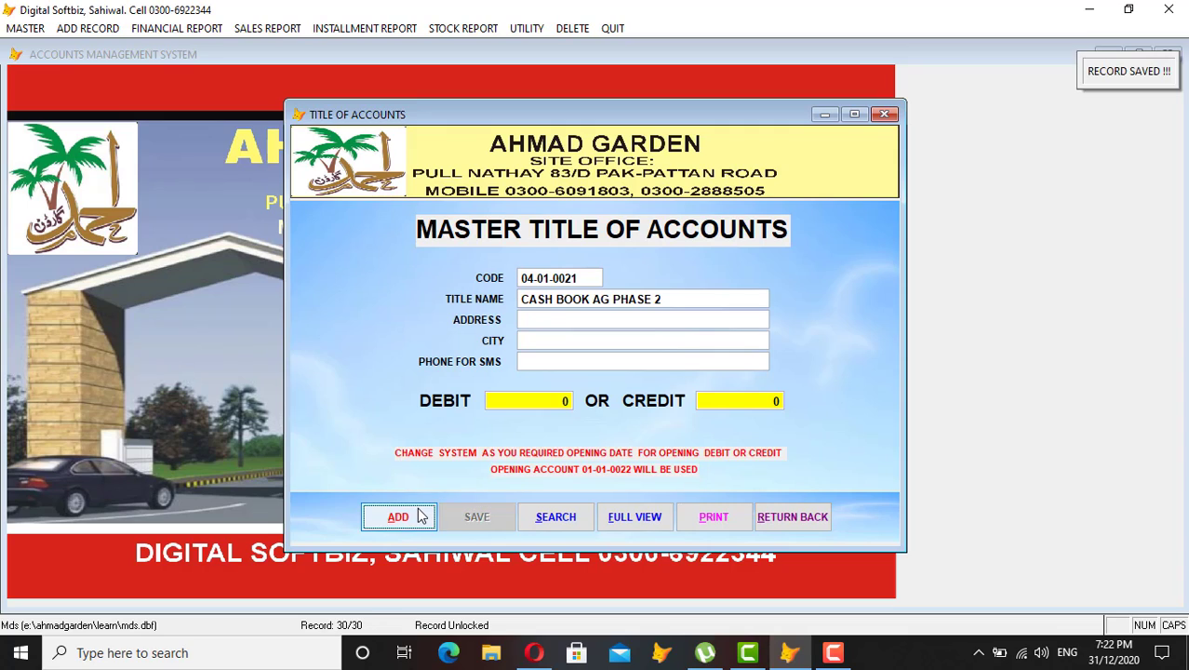
Add and save account title 04-01-0022 'OPENING AG PHASE 2'.
left_click(418, 516)
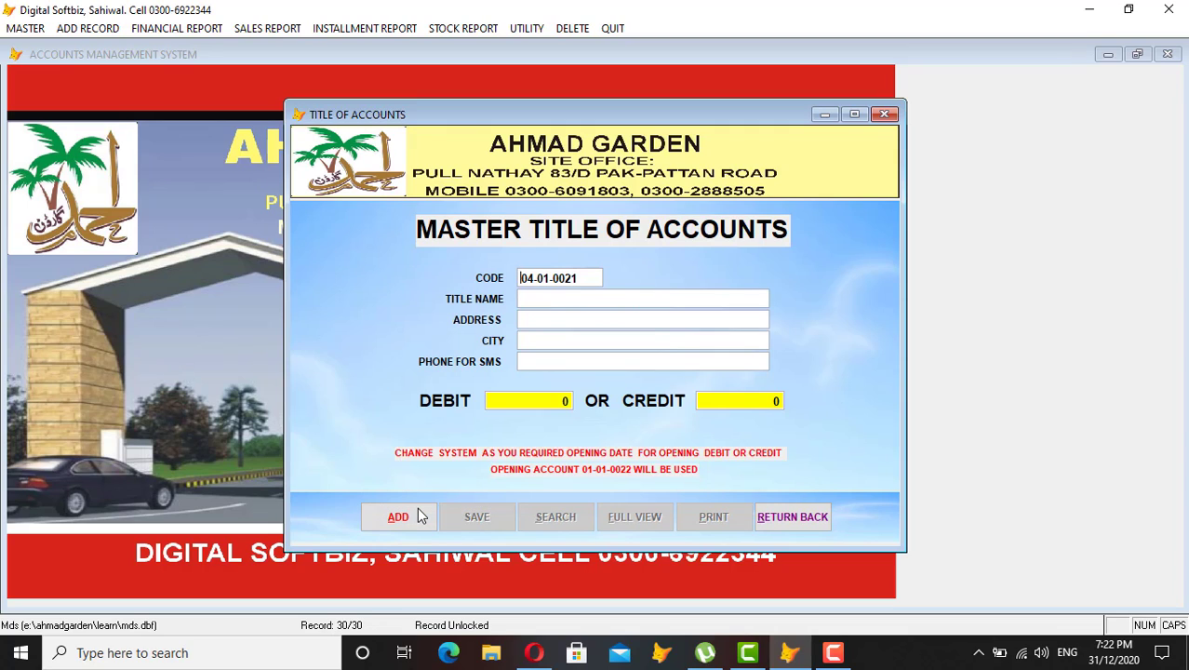
key("BackSpace")
key("BackSpace")
type("22")
key("Return")
type("O")
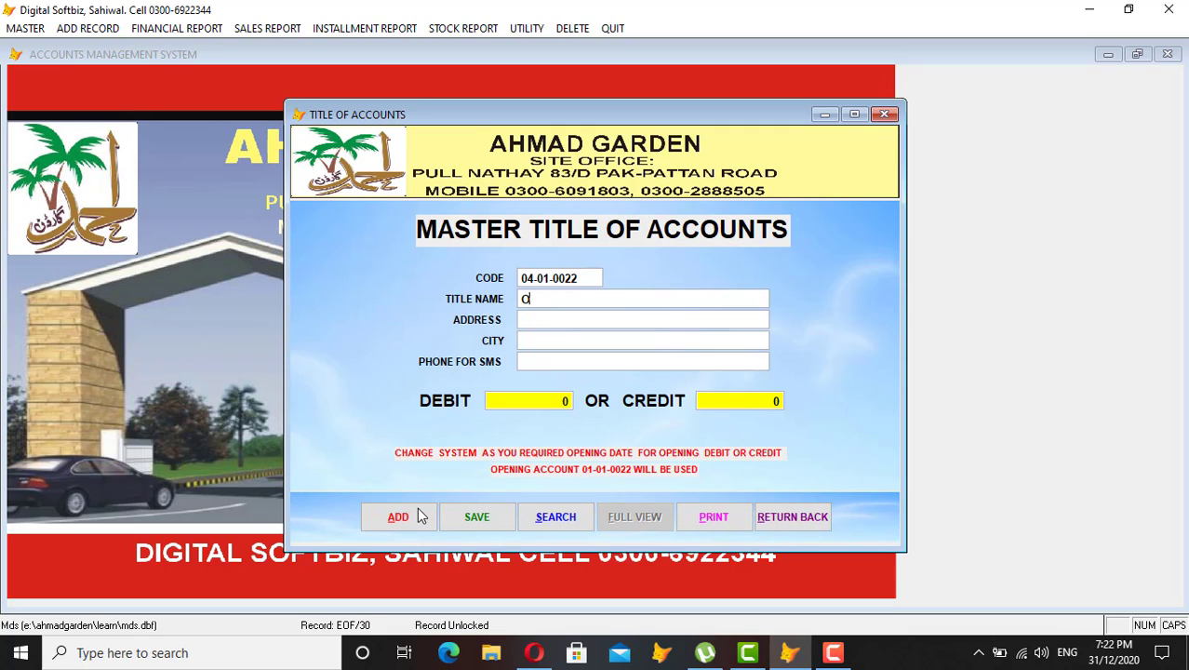
type("PEING AG PHASE 2N")
key("Return")
key("Return")
key("Return")
key("Return")
key("Return")
key("Return")
key("Return")
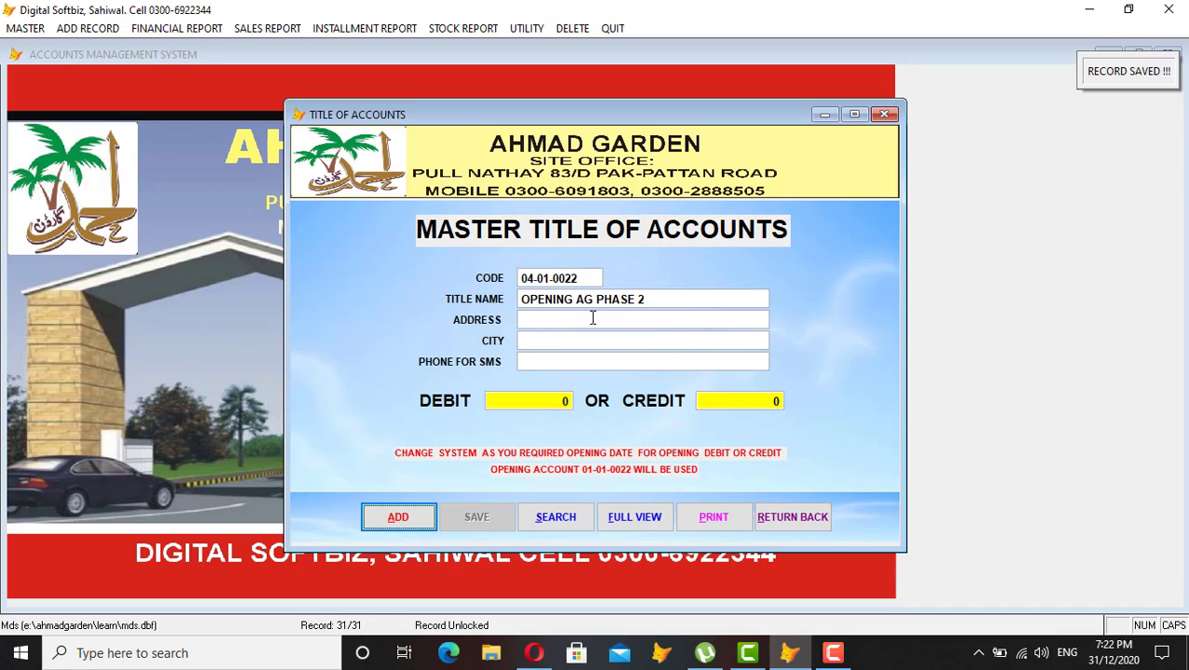
Begin the next account title with code 04-71-0001.
key("Return")
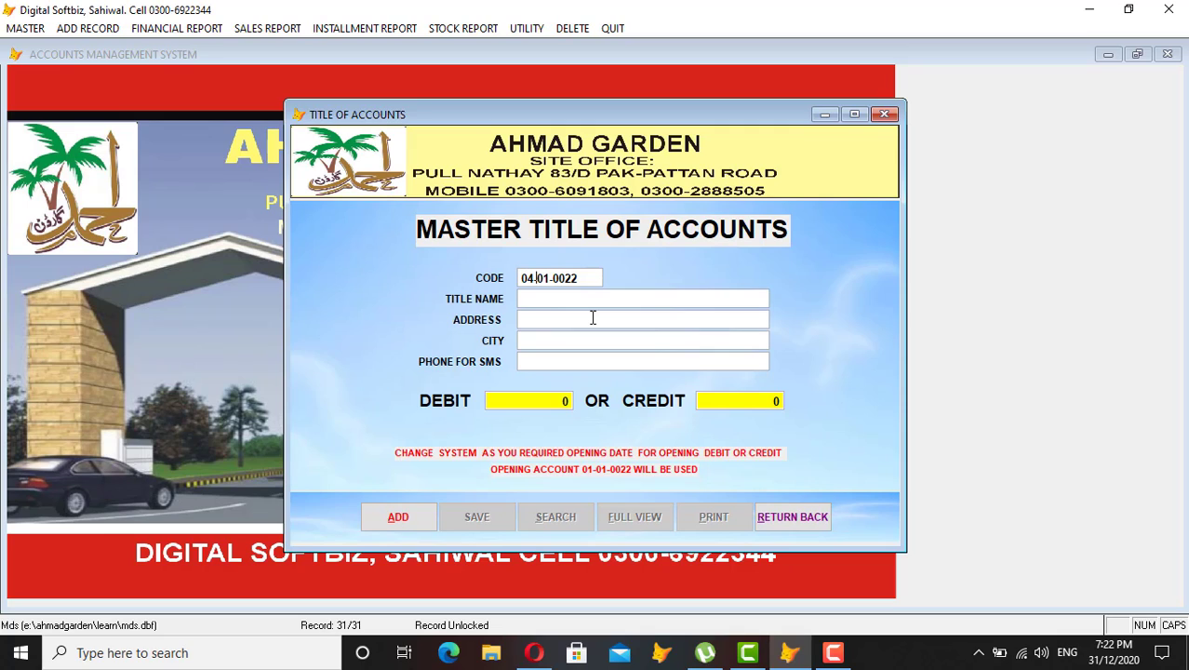
type("710001")
key("Return")
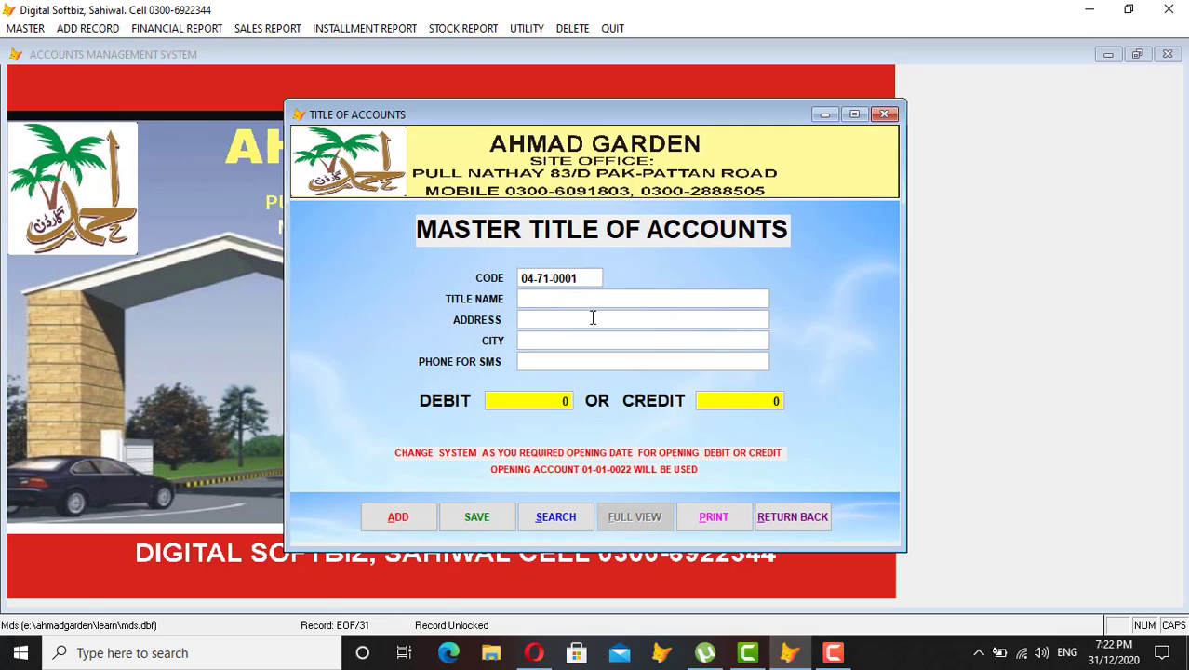
Save account 04-71-0001 with the title SALE AG PHASE 2.
type("SALE AG PHASE 2")
key("Return")
key("Return")
key("Return")
key("Return")
key("Return")
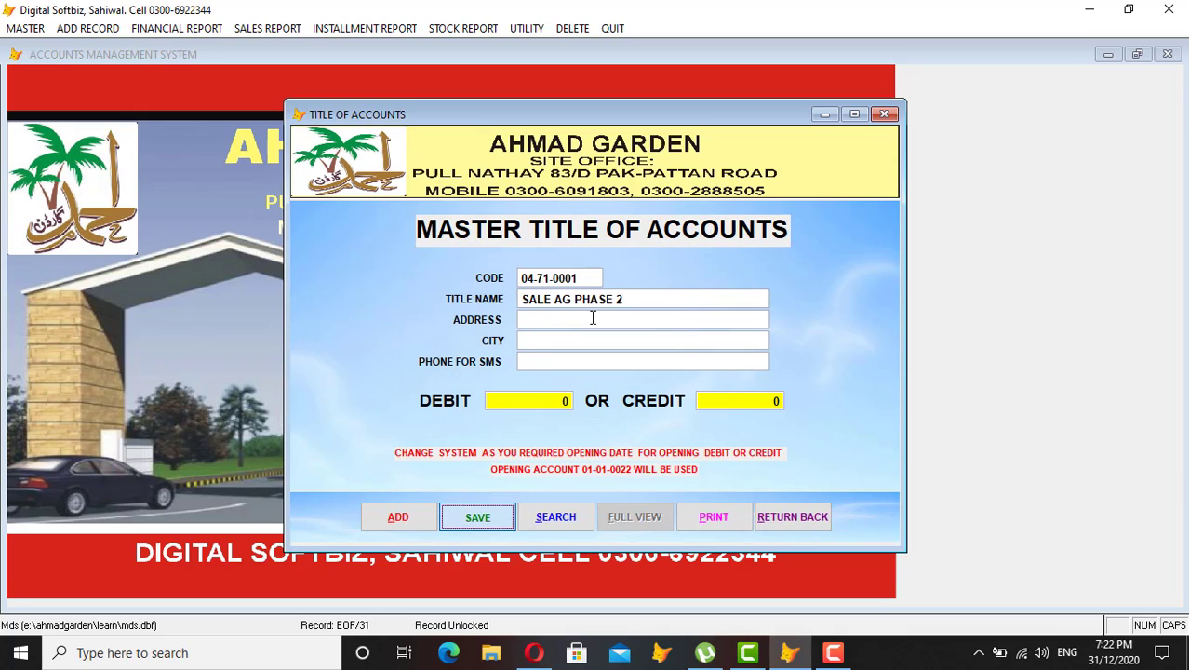
key("Return")
Add and save account 04-98-0001 with the title FOOD.
key("Return")
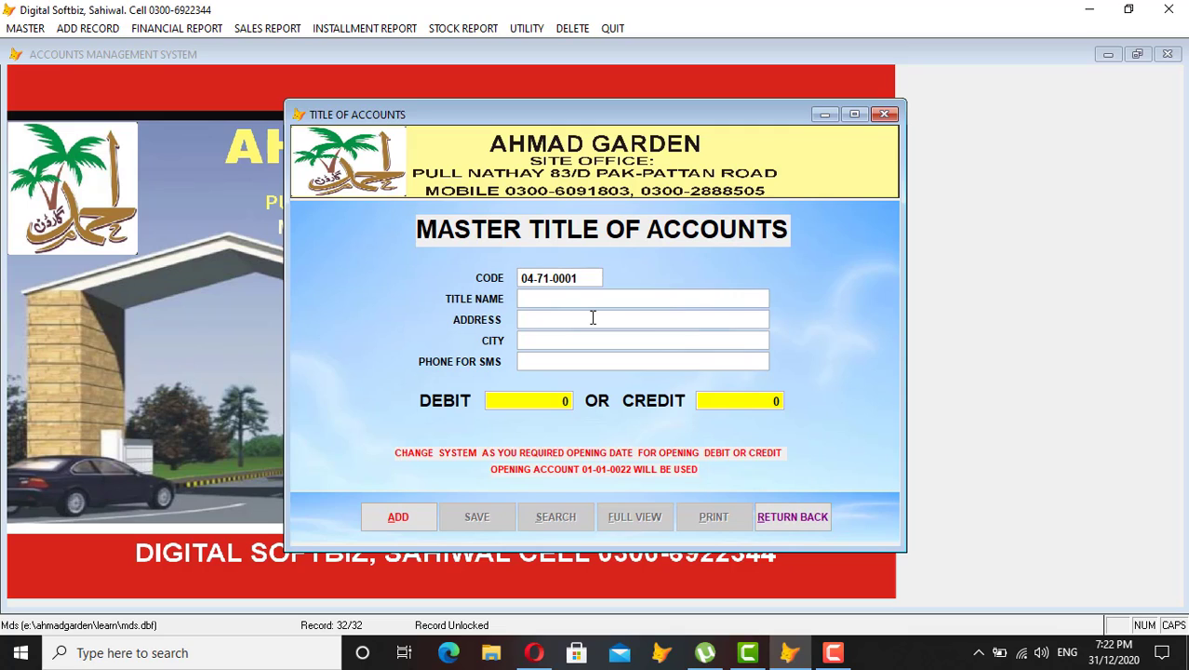
type("98")
key("Return")
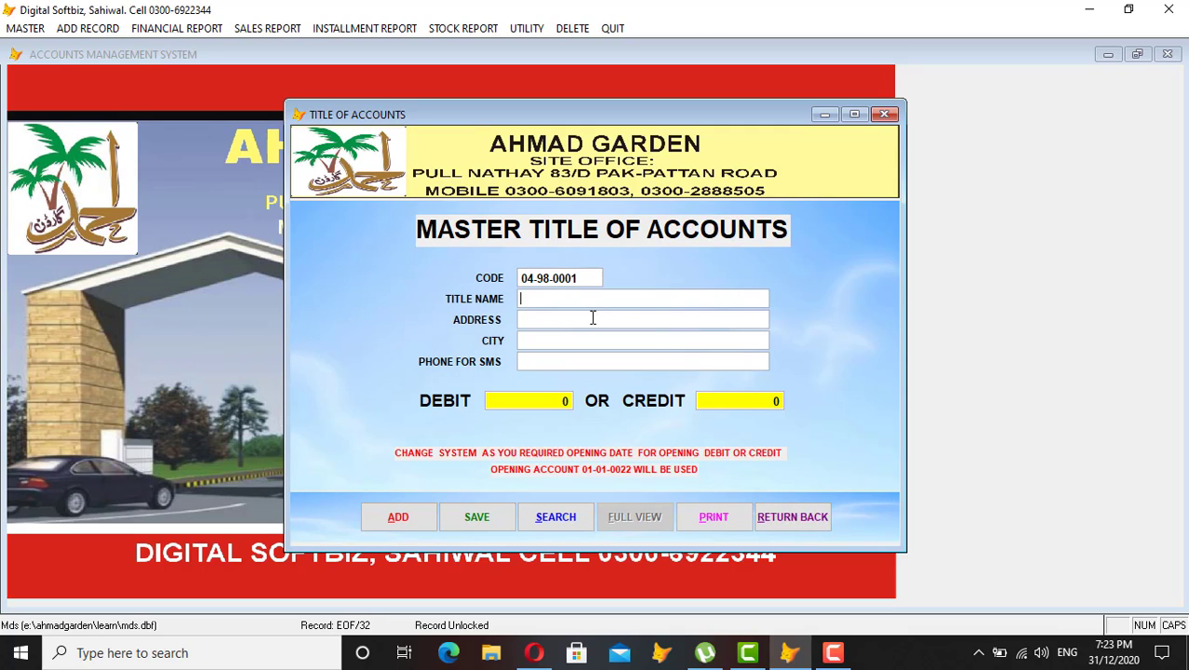
type("FODO")
key("BackSpace")
key("BackSpace")
type("OD")
key("Return")
key("Return")
key("Return")
key("Return")
key("Return")
key("Return")
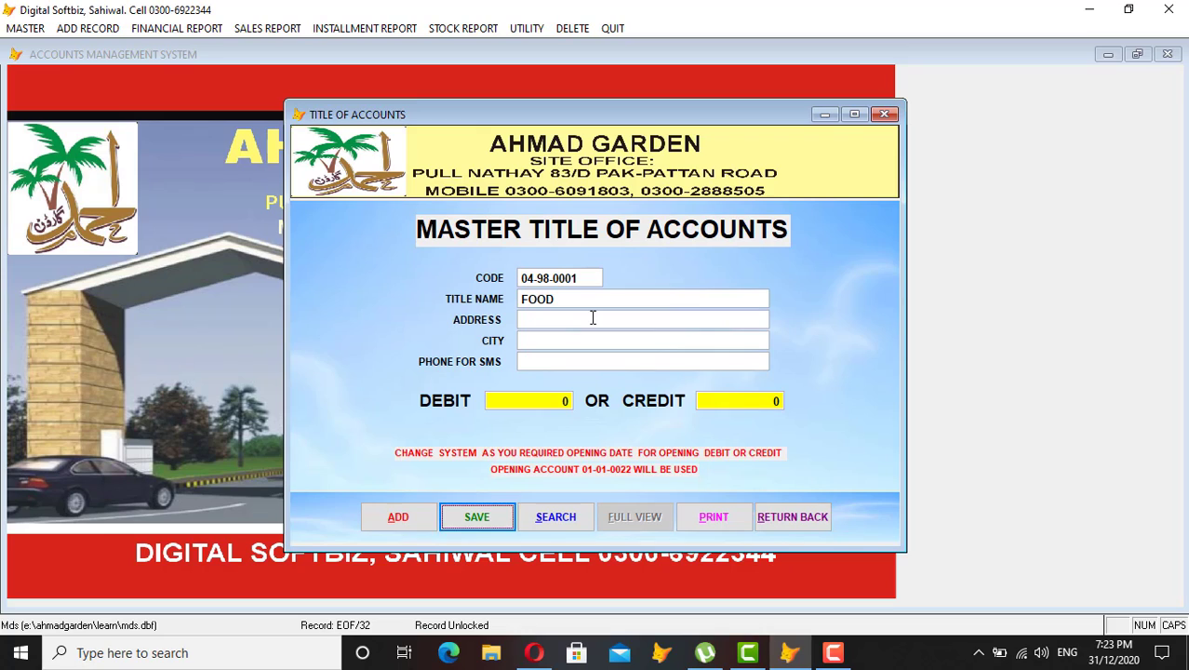
Add and save account 04-98-0002 with the title CONSUTRTION.
key("Return")
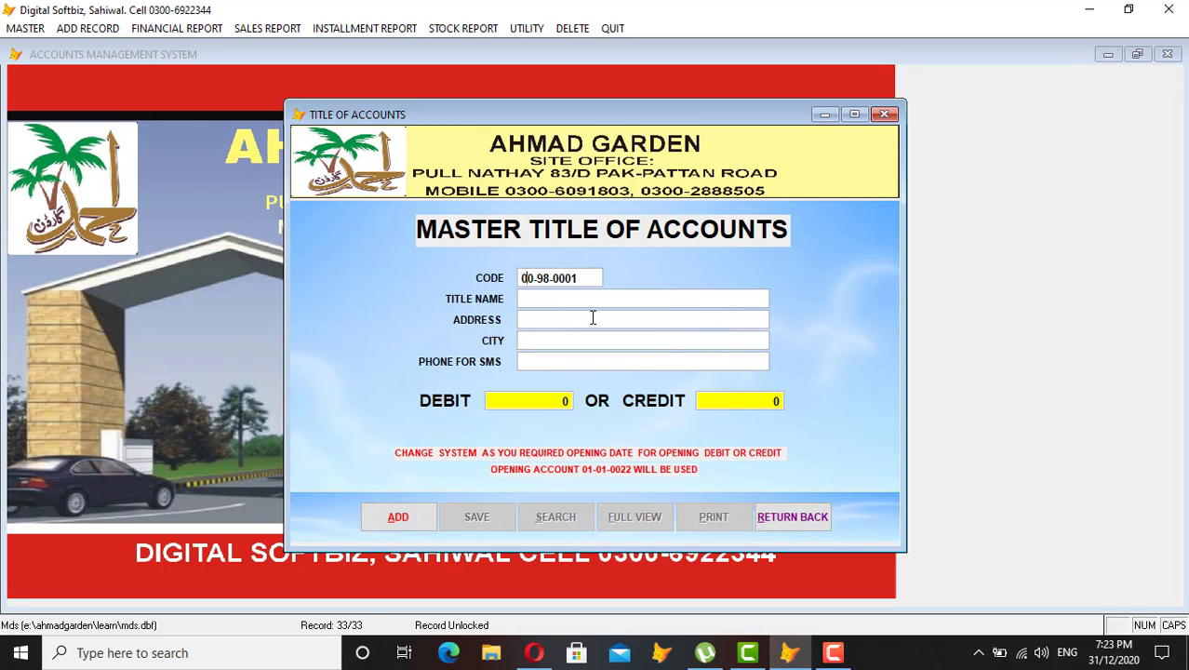
type("0002")
key("Return")
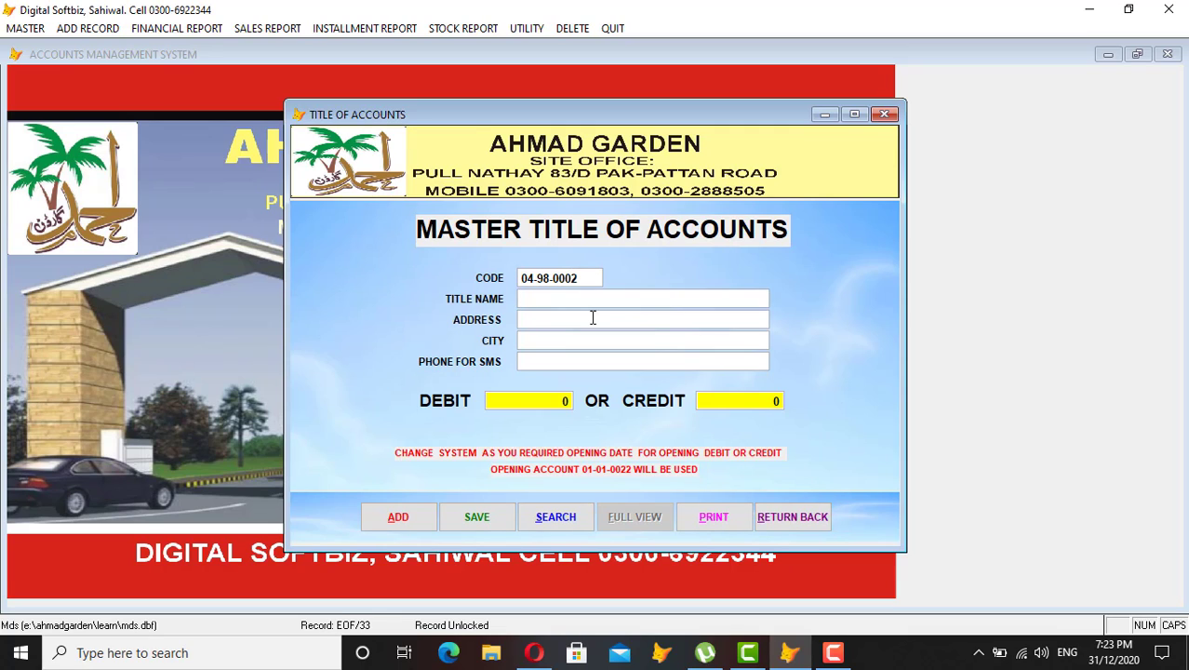
type("C")
type("SUTRTION")
key("Return")
key("Return")
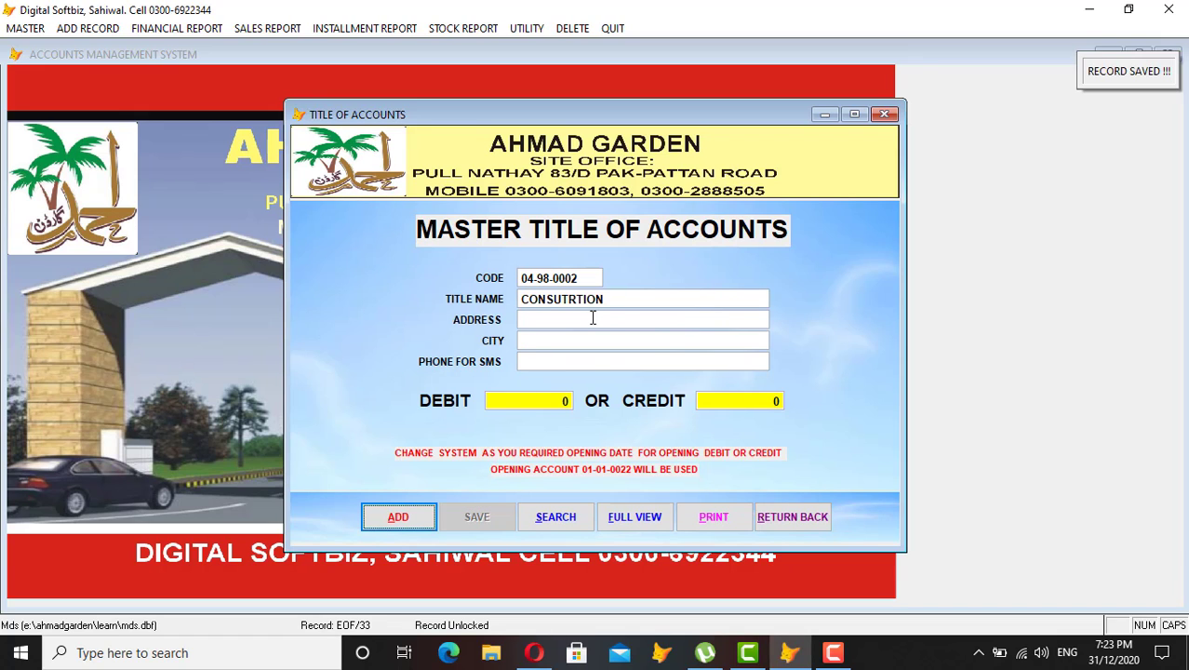
In full view, check the CASH BOOK AG PHASE 2, SALE AG PHASE 2, FOOD and CONSUTRTION rows, then close the window.
left_click(651, 518)
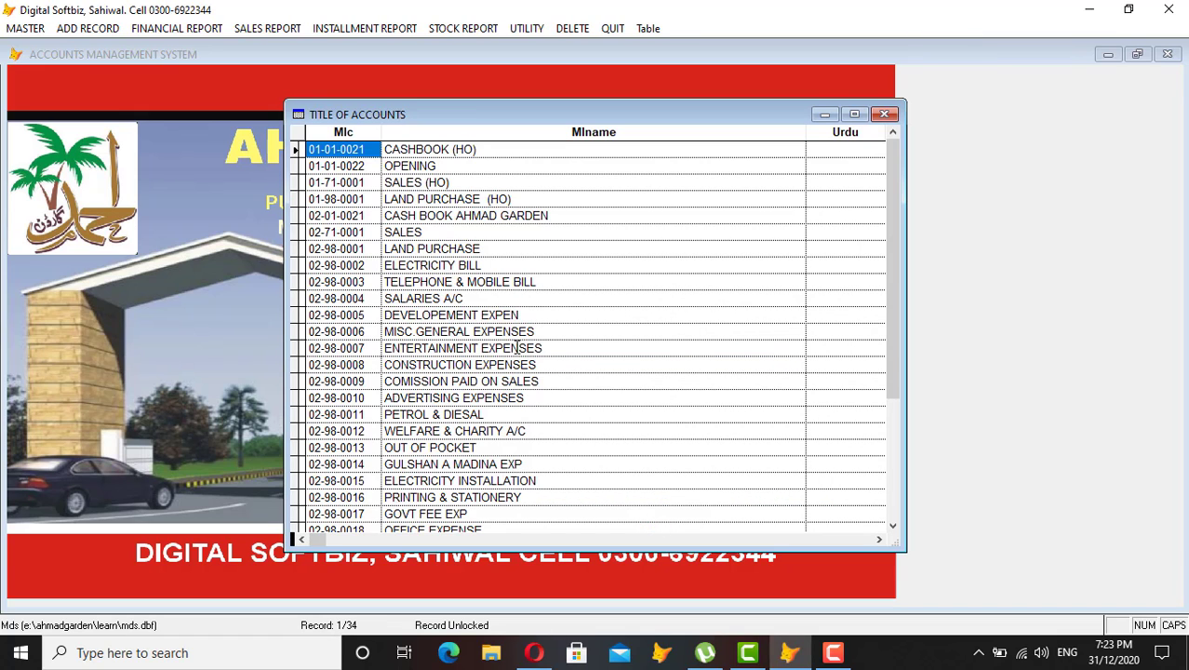
scroll(518, 346, "down", 9)
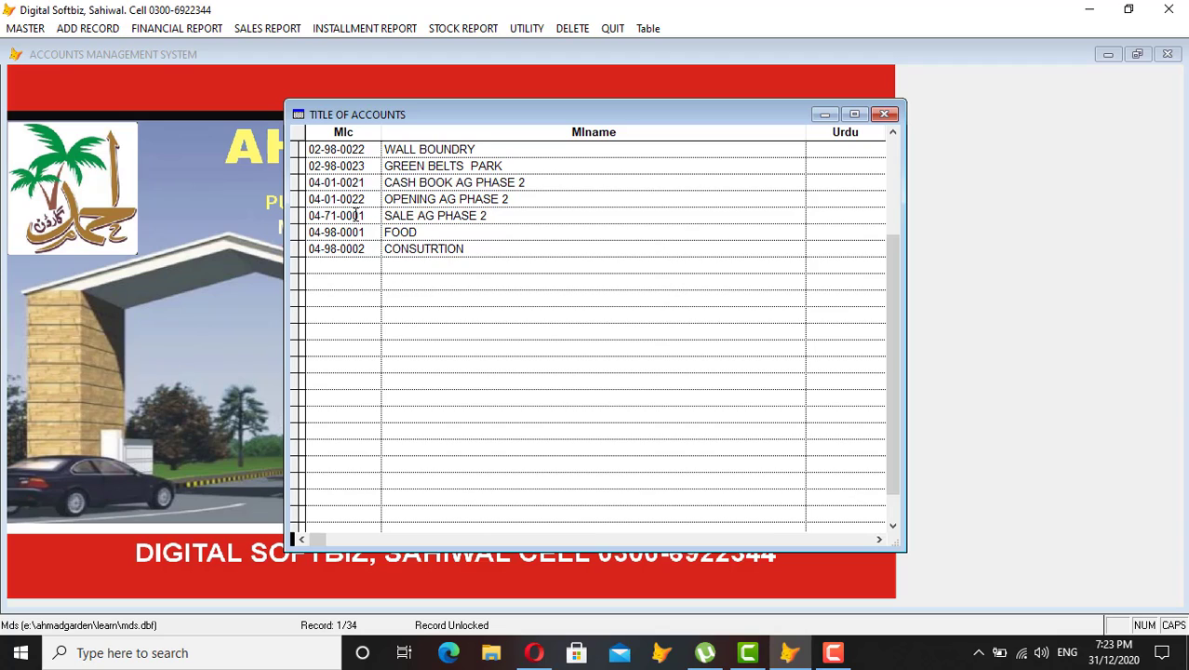
left_click(328, 185)
left_click(385, 184)
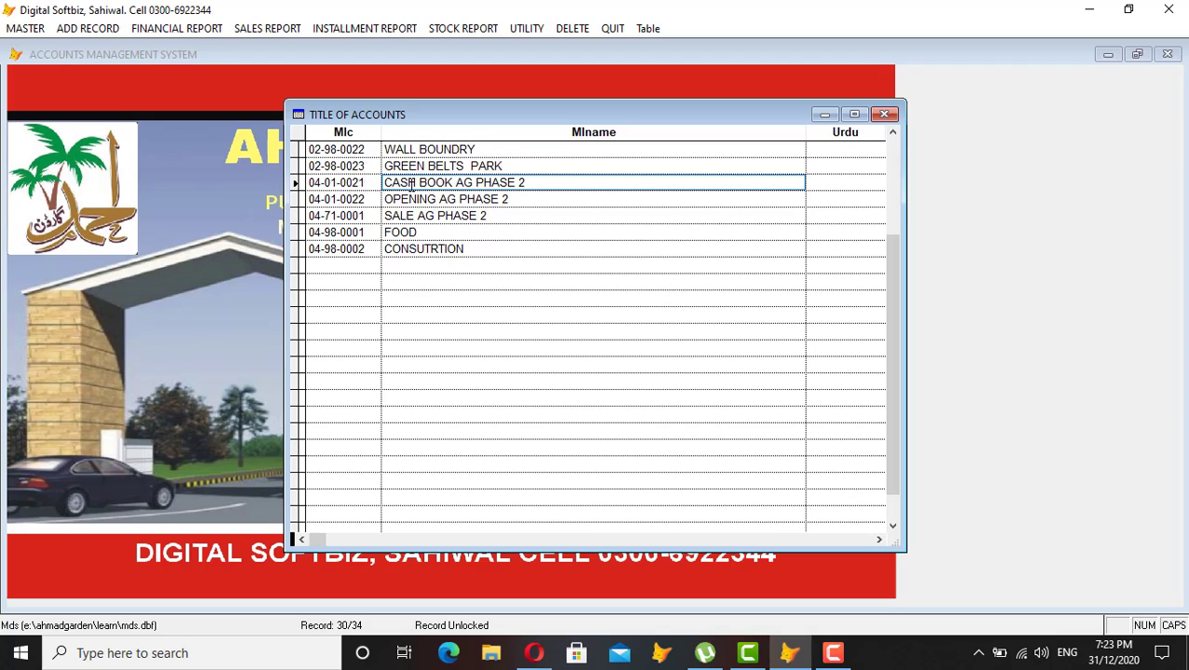
key("Down")
left_click(365, 217)
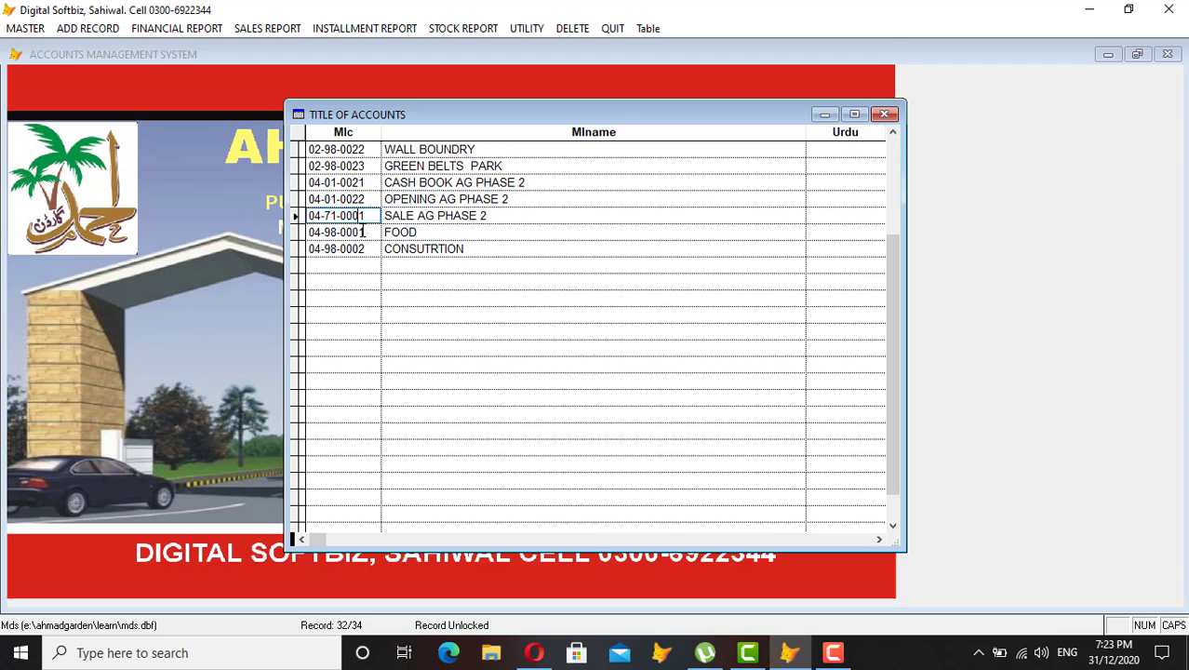
left_click(368, 233)
left_click(356, 248)
left_click(412, 248)
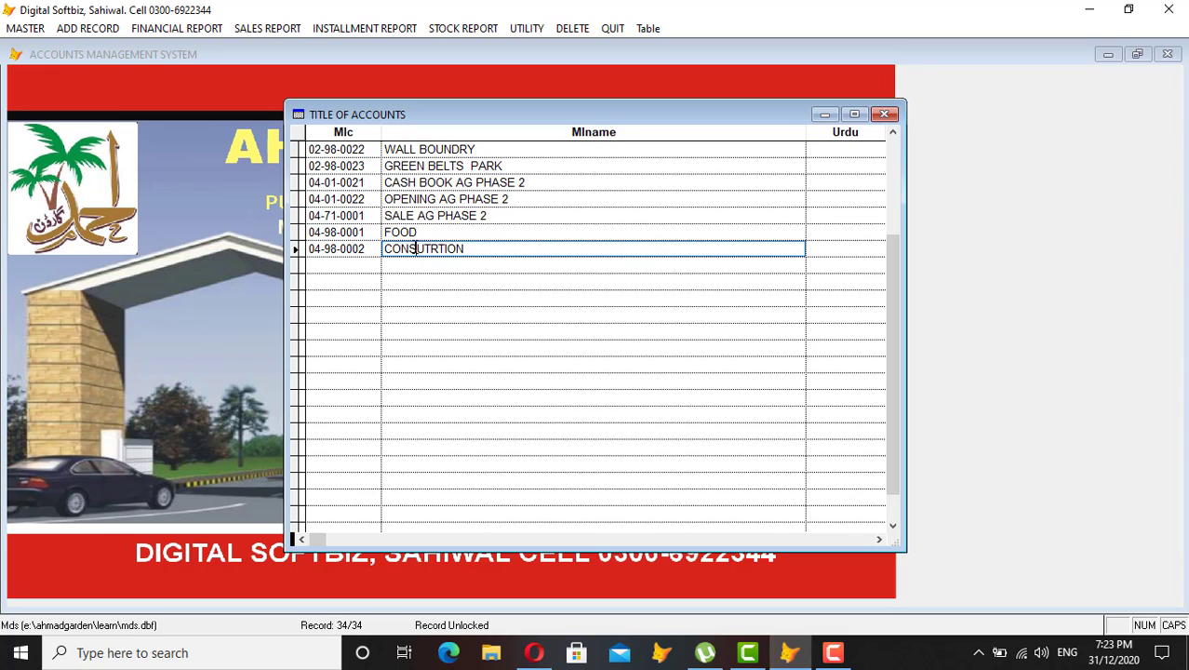
left_click(357, 234)
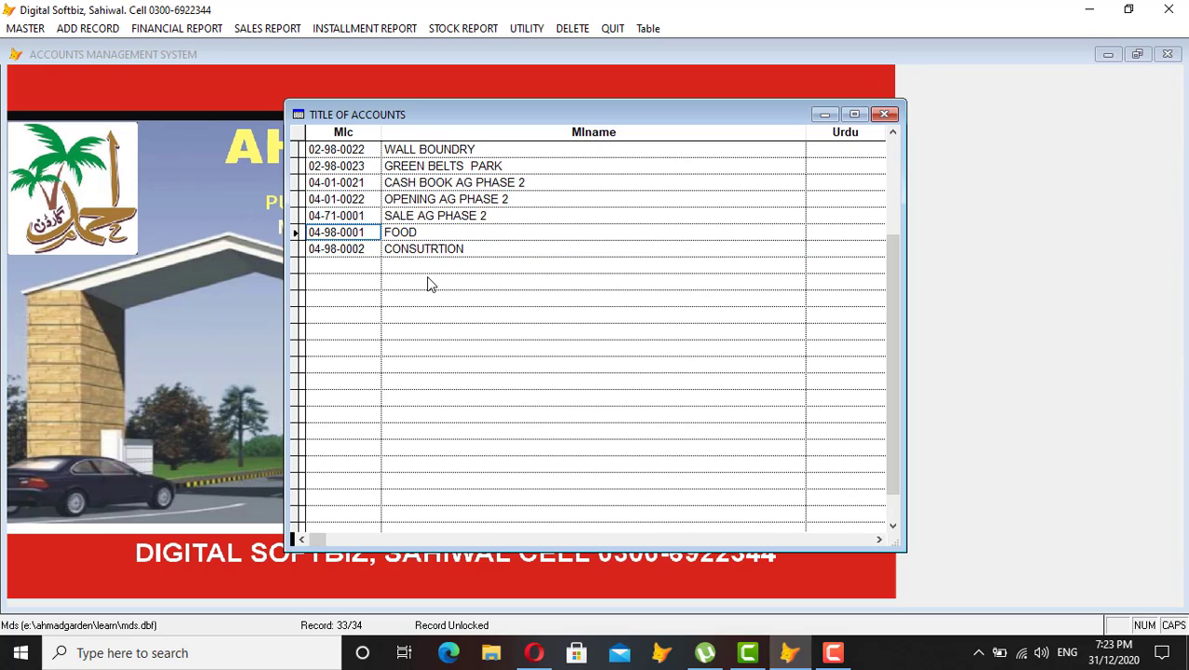
key("Escape")
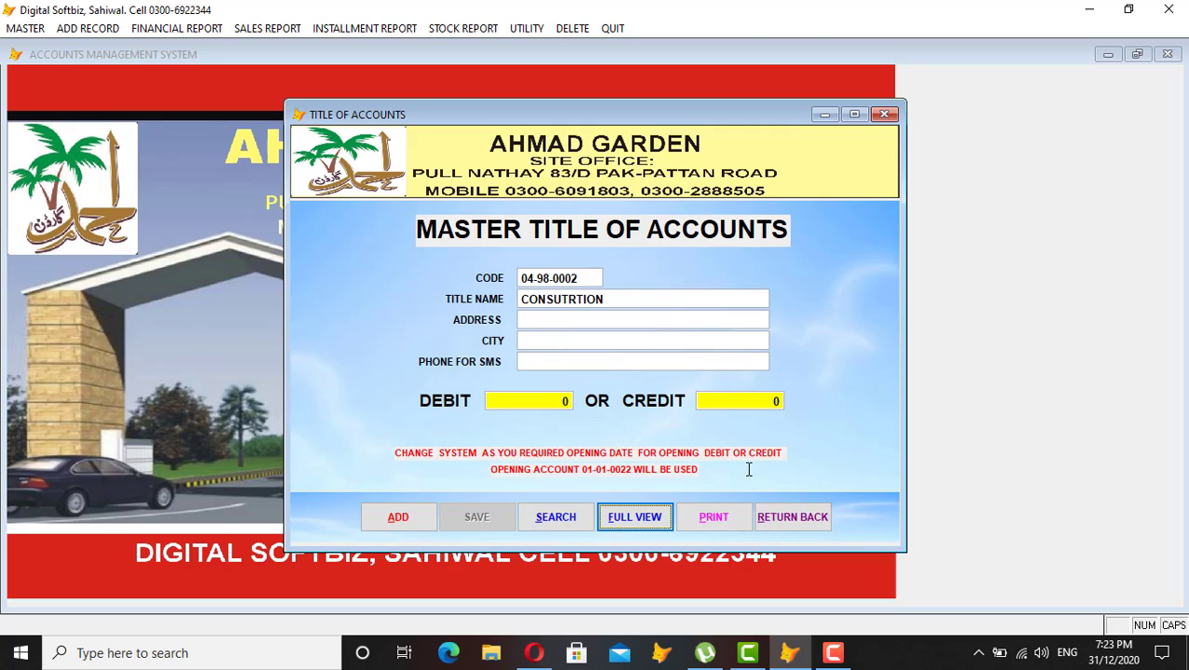
left_click(813, 523)
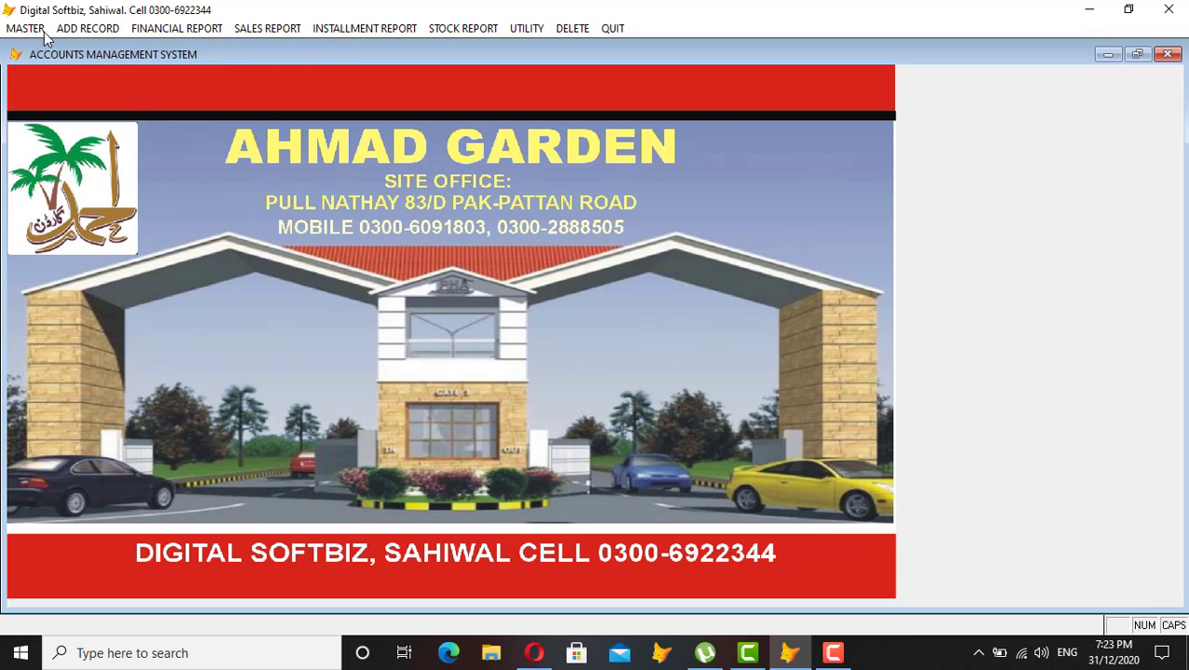
Add plot 1 at 30 by 45 (5.00 marla) under site AHMAD GARDEN PHASE 2 and save it.
left_click(43, 29)
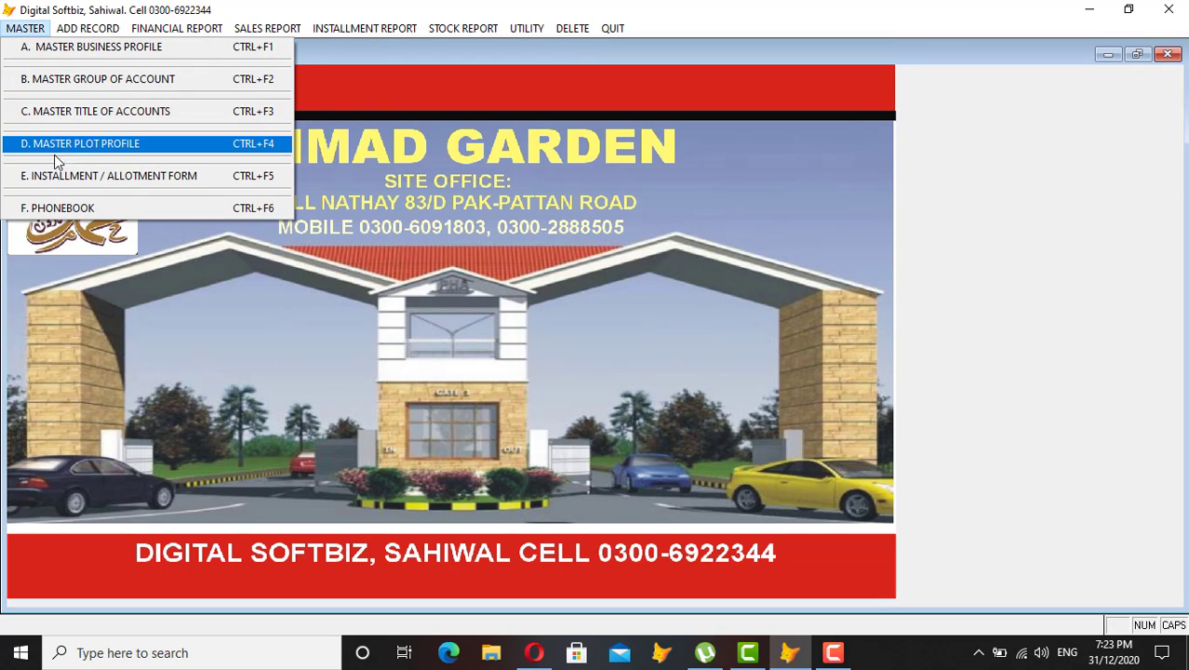
left_click(122, 149)
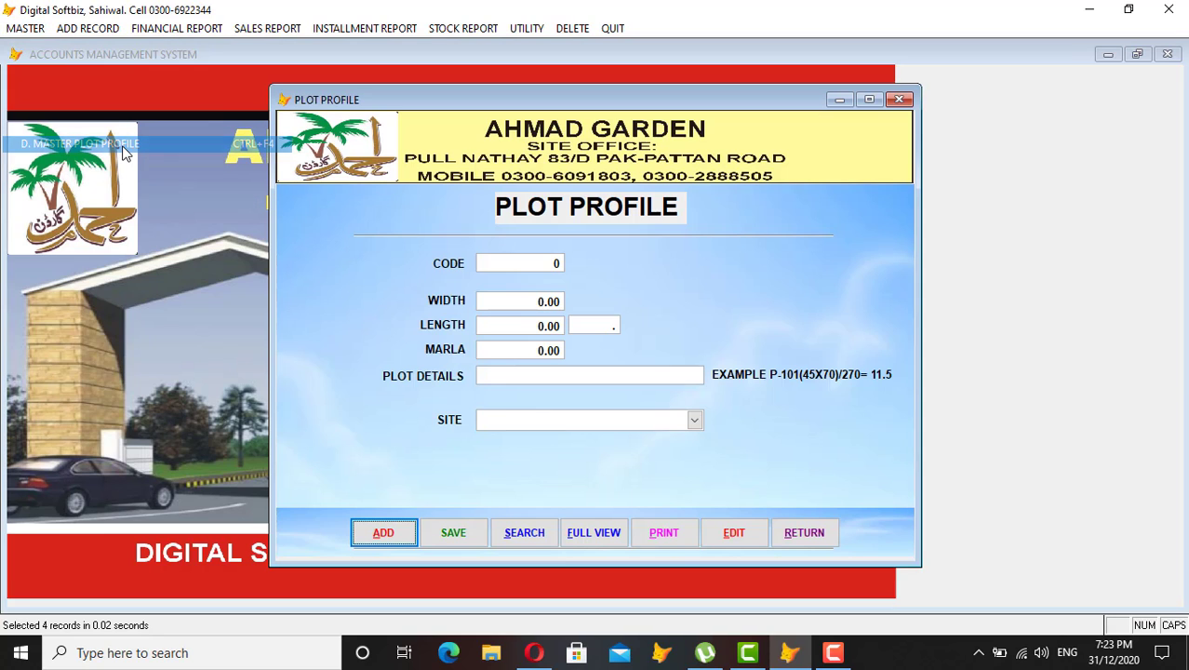
left_click(383, 531)
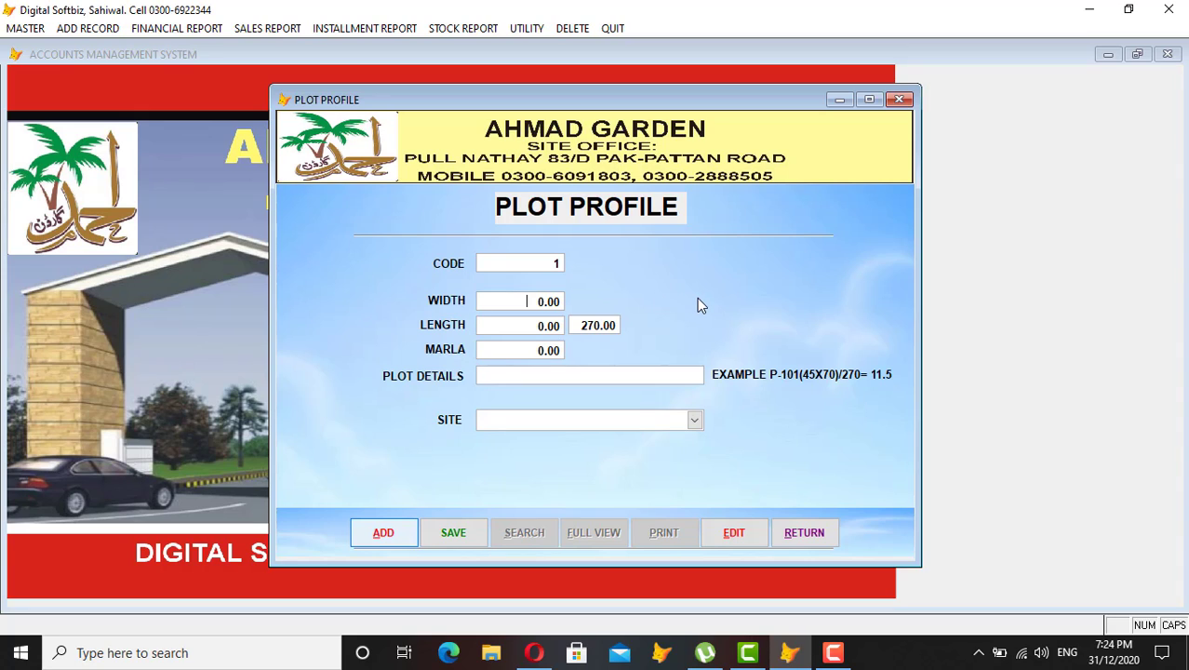
type("30")
key("Tab")
type("45")
key("Tab")
key("Tab")
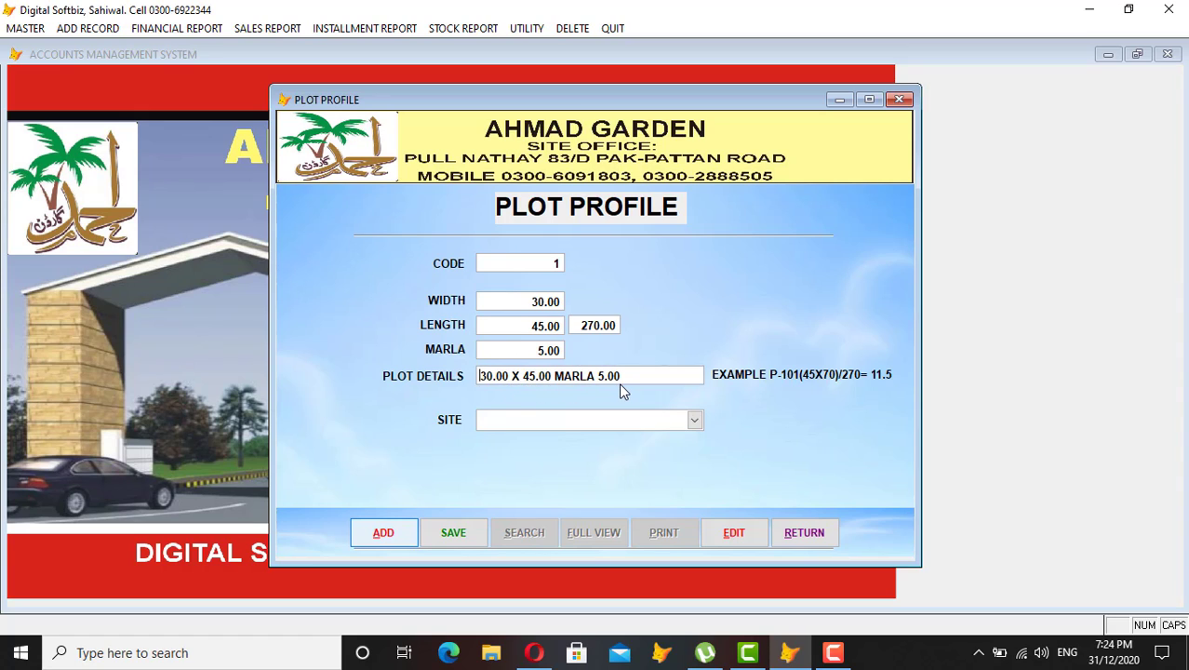
key("Tab")
left_click(695, 419)
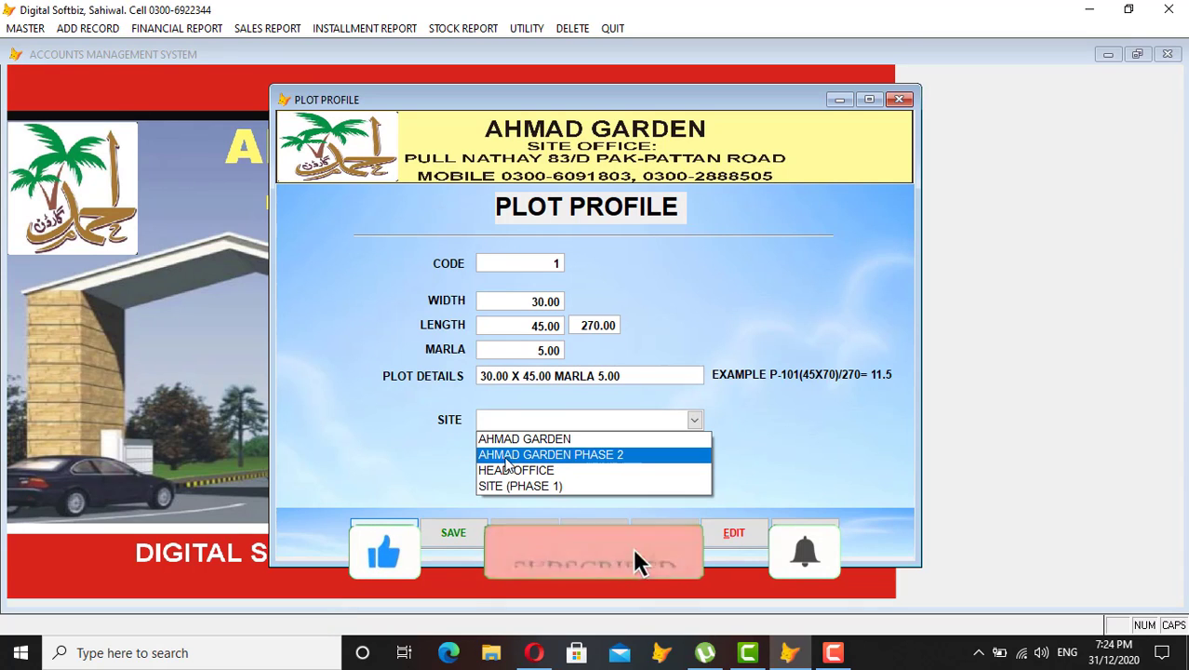
left_click(595, 456)
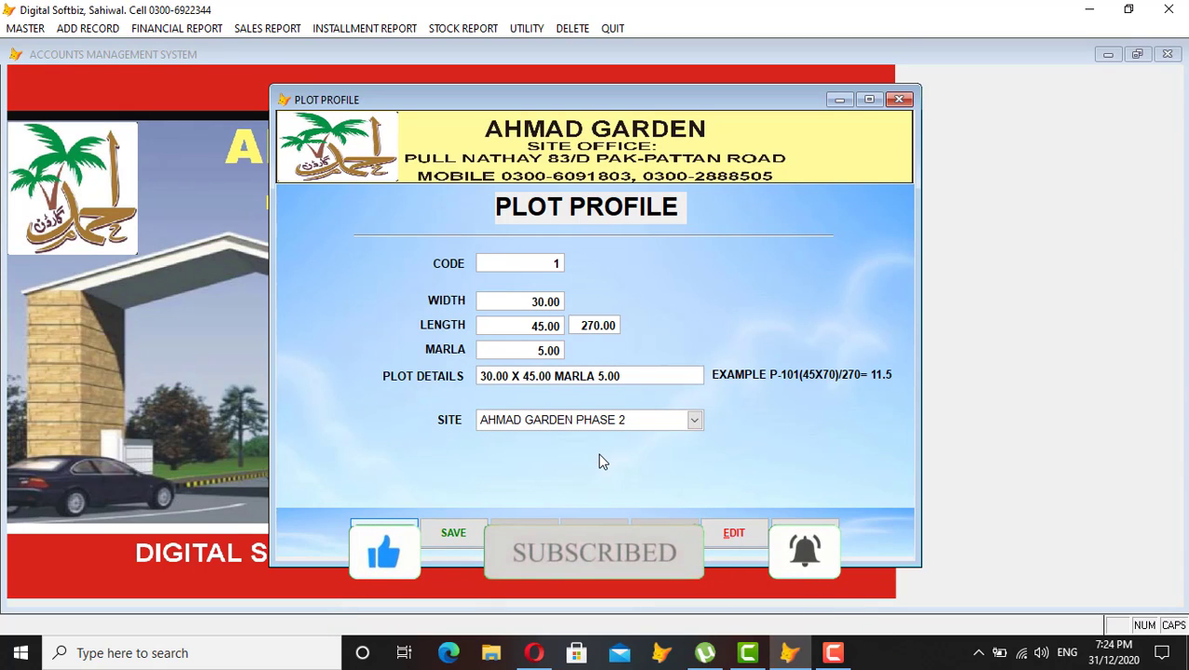
key("Return")
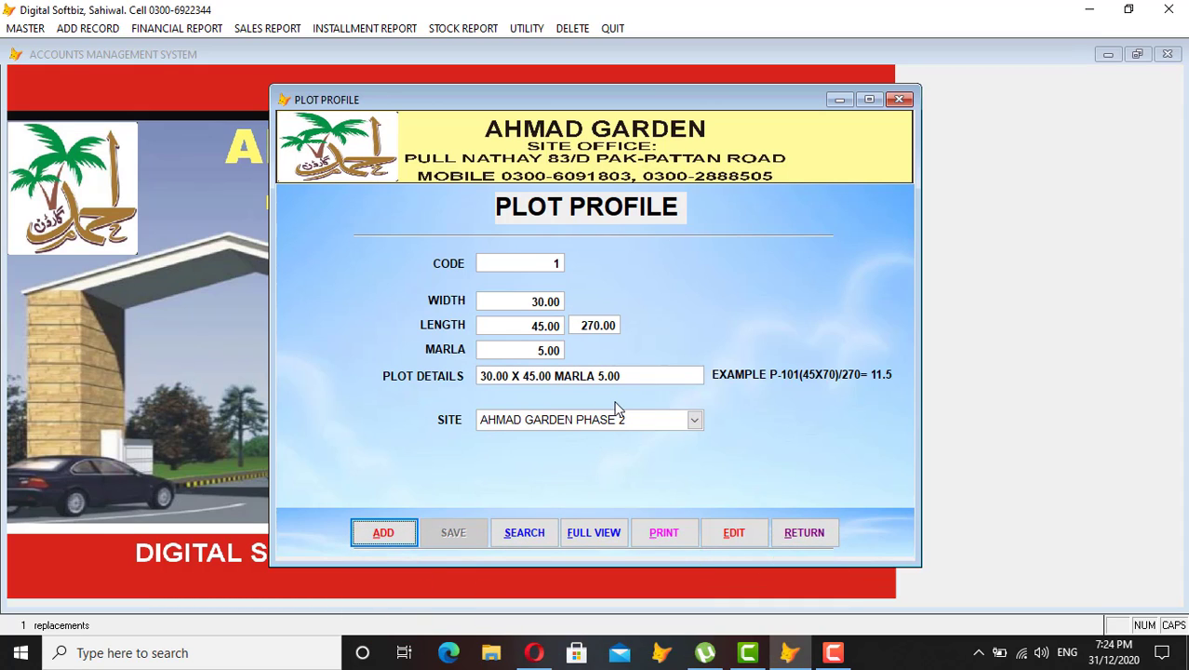
Close Plot Profile and preview the stock-in-hand report to 31/12/2020.
left_click(804, 532)
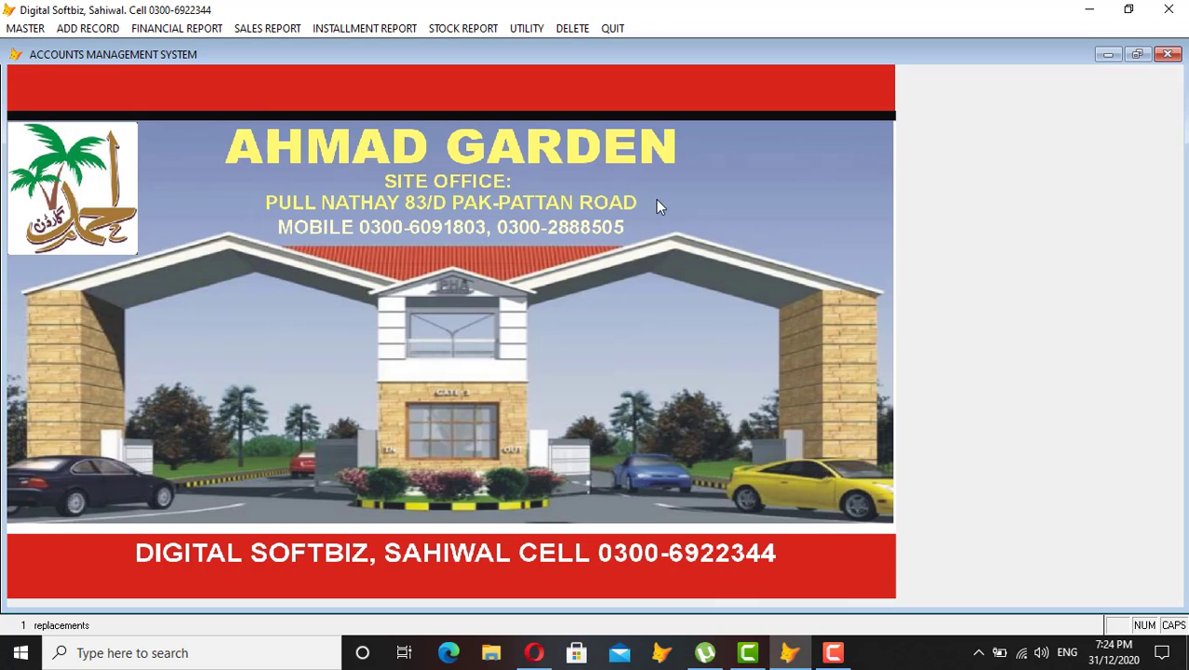
left_click(472, 28)
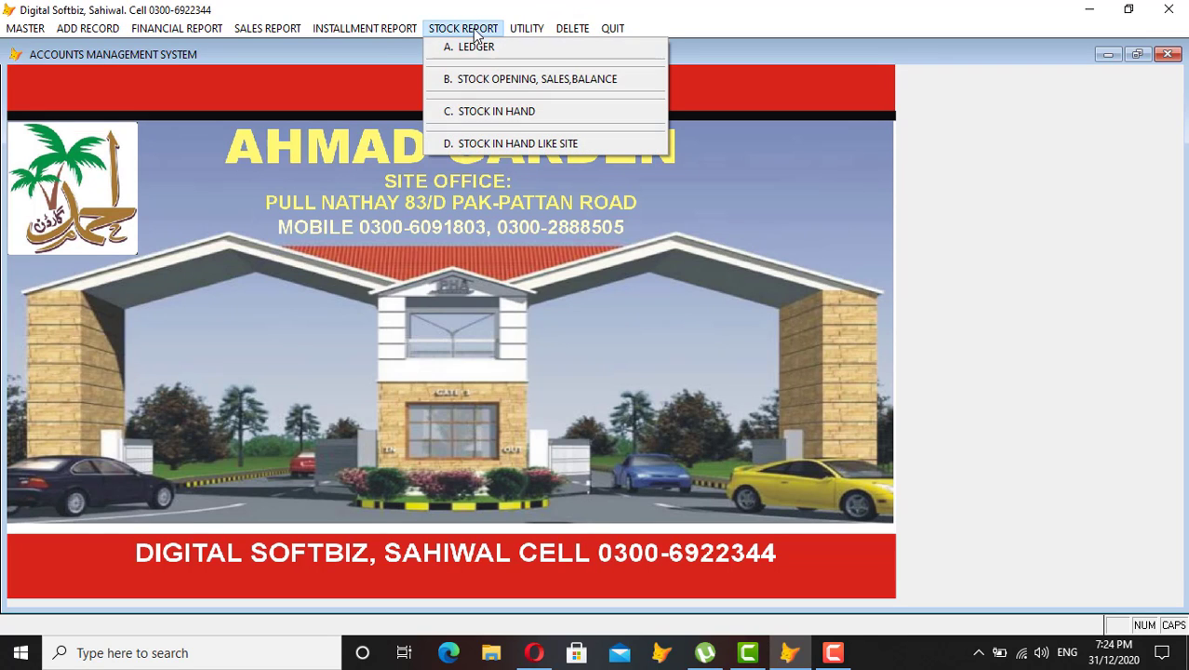
left_click(510, 112)
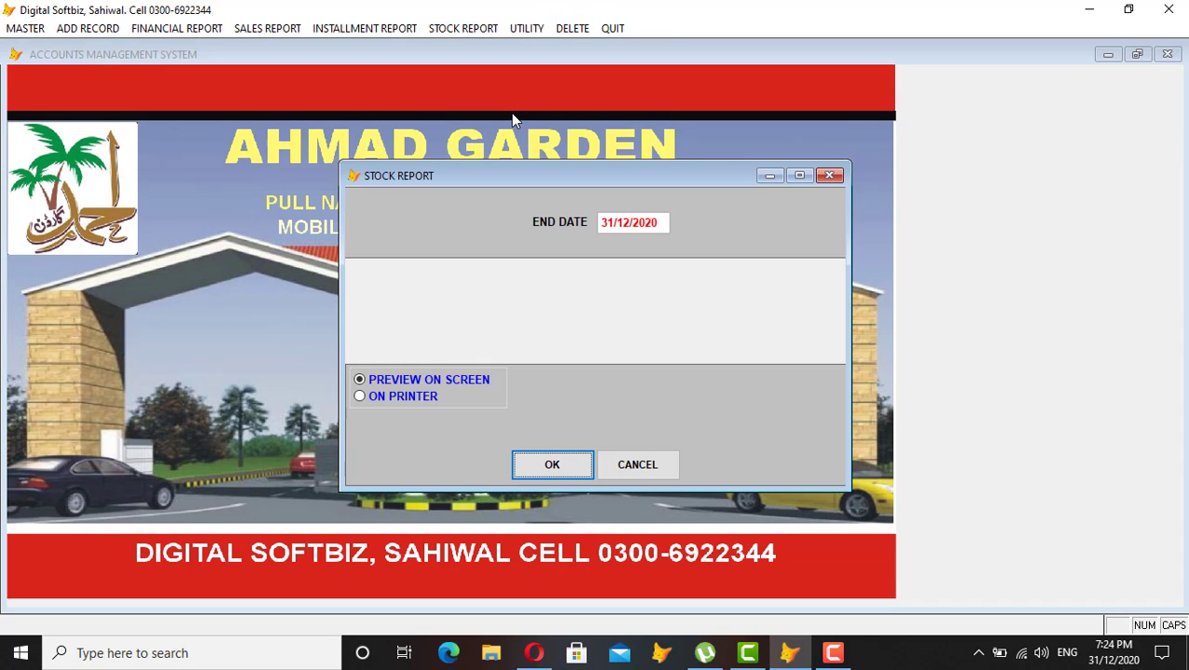
key("Return")
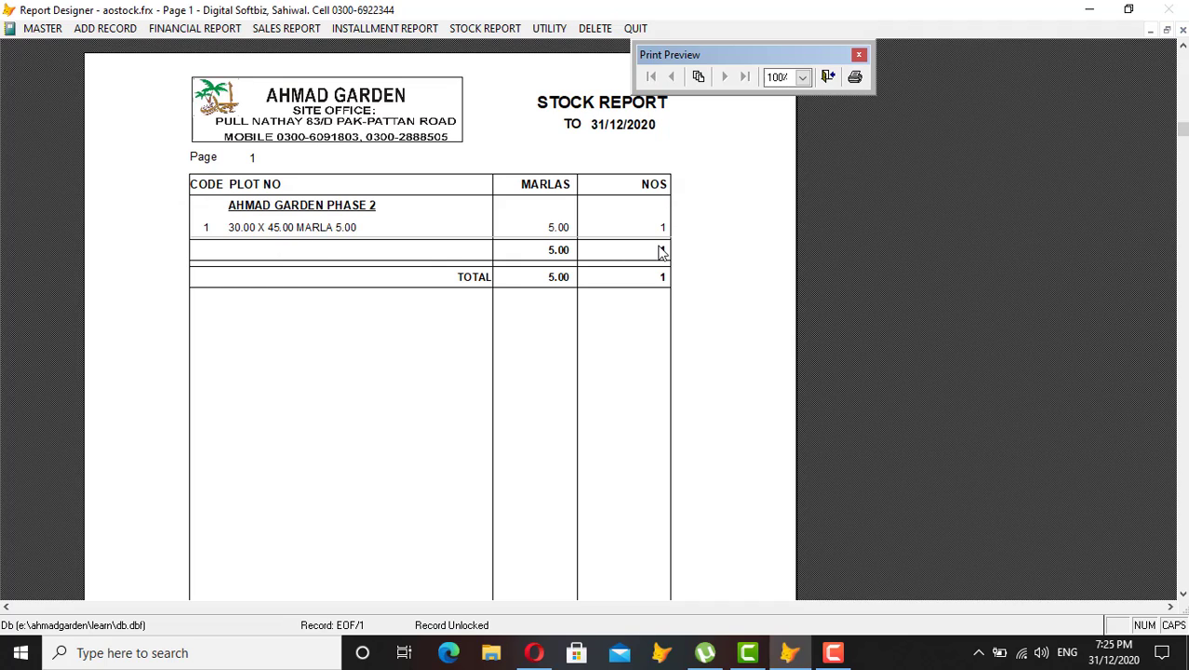
Close the report preview and start plot code 2 in Plot Profile, entering 45 by 45.
key("Escape")
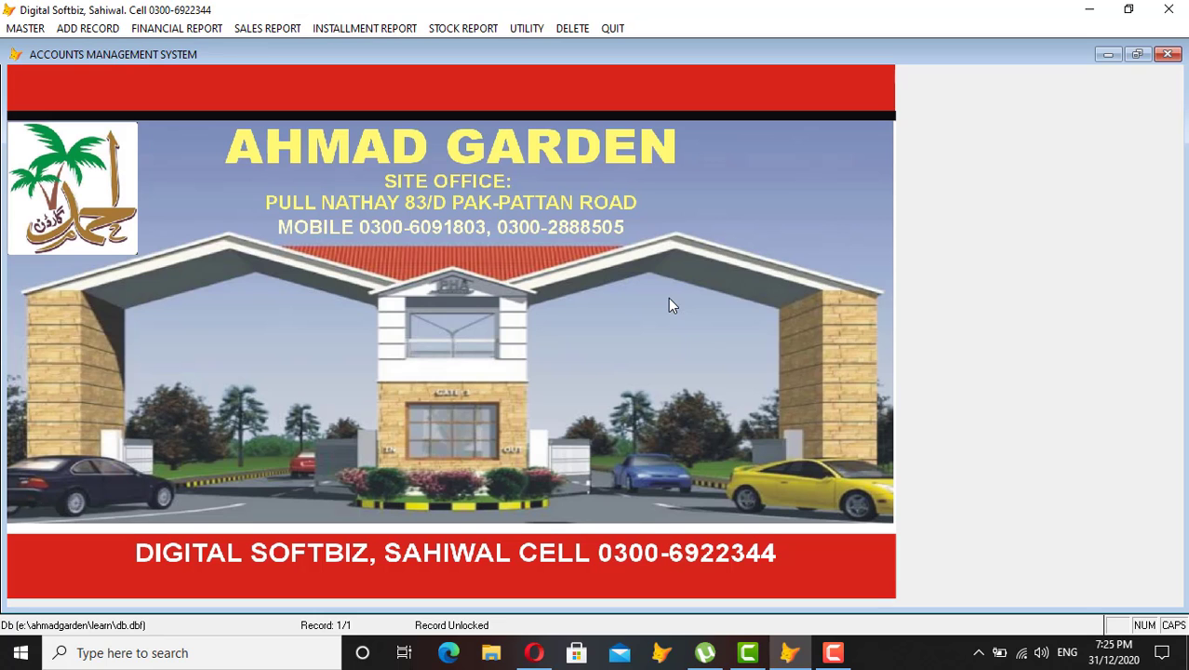
left_click(25, 28)
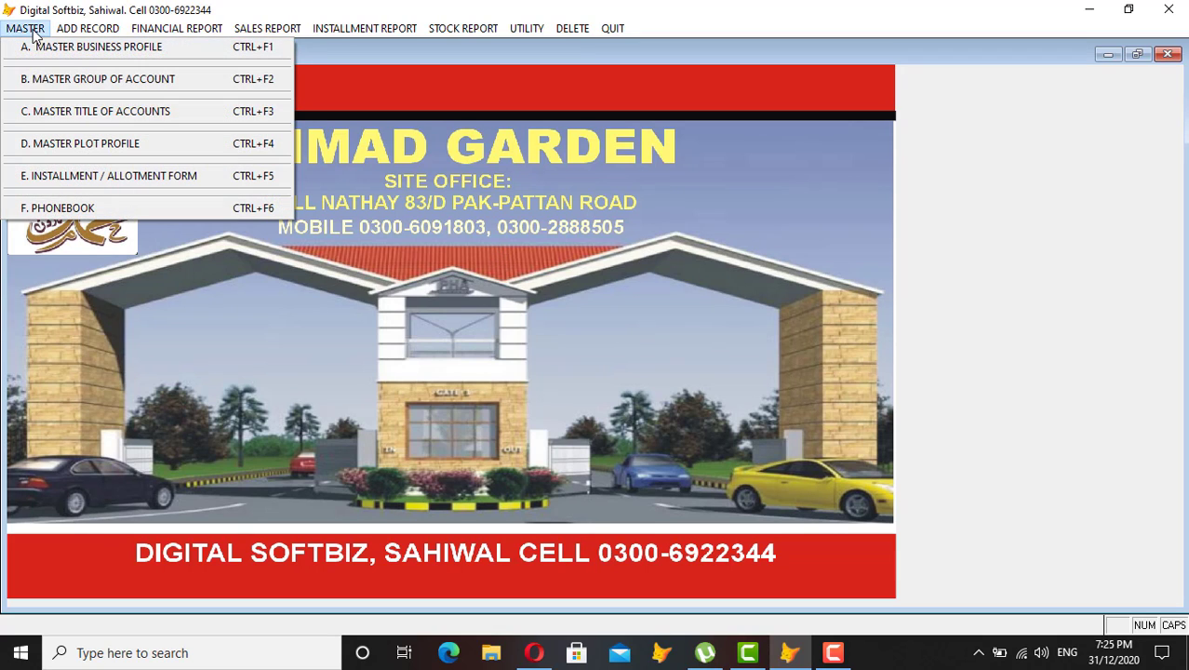
left_click(88, 144)
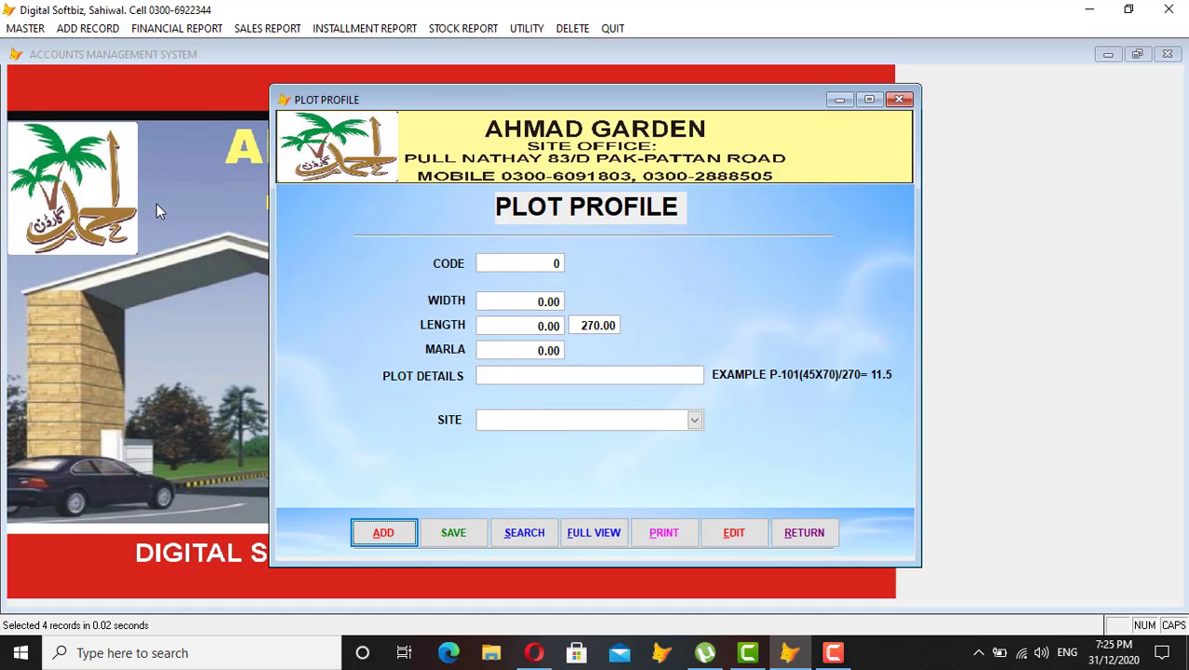
key("Return")
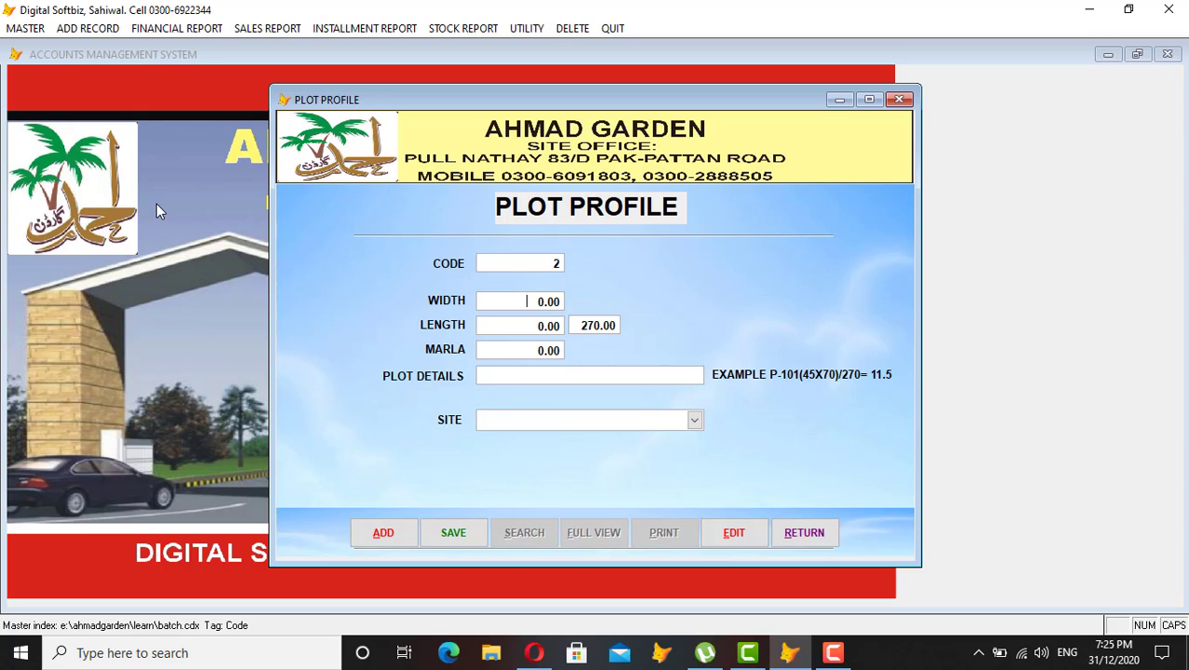
type("45")
key("Return")
type("45")
key("Return")
key("Return")
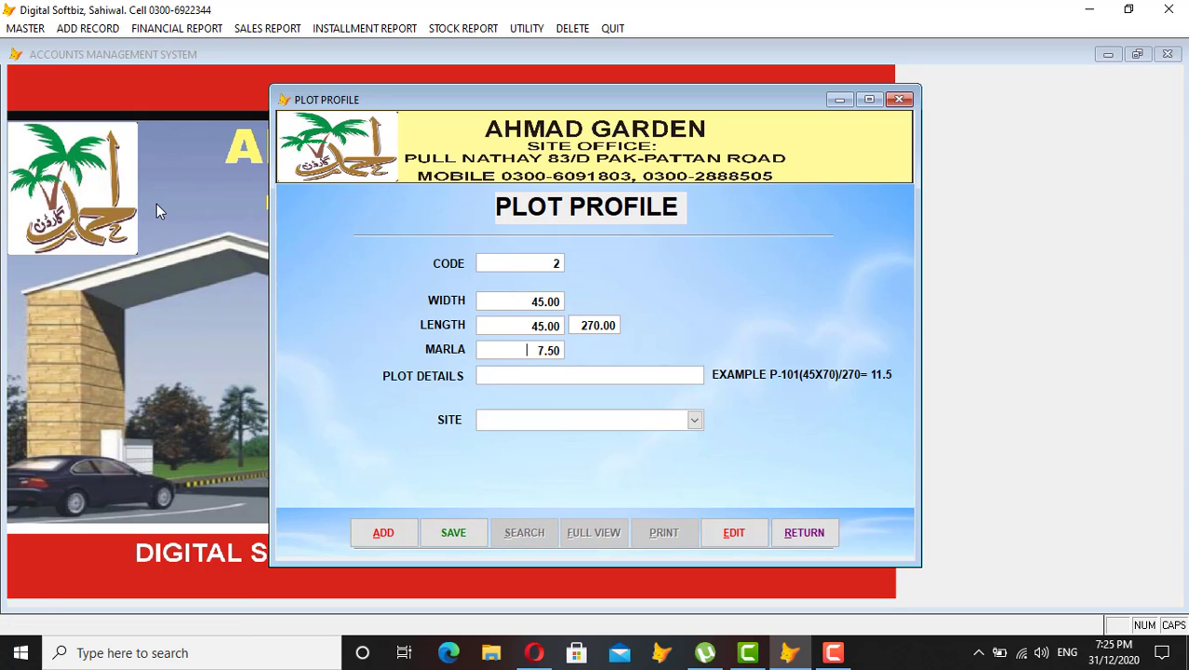
key("Return")
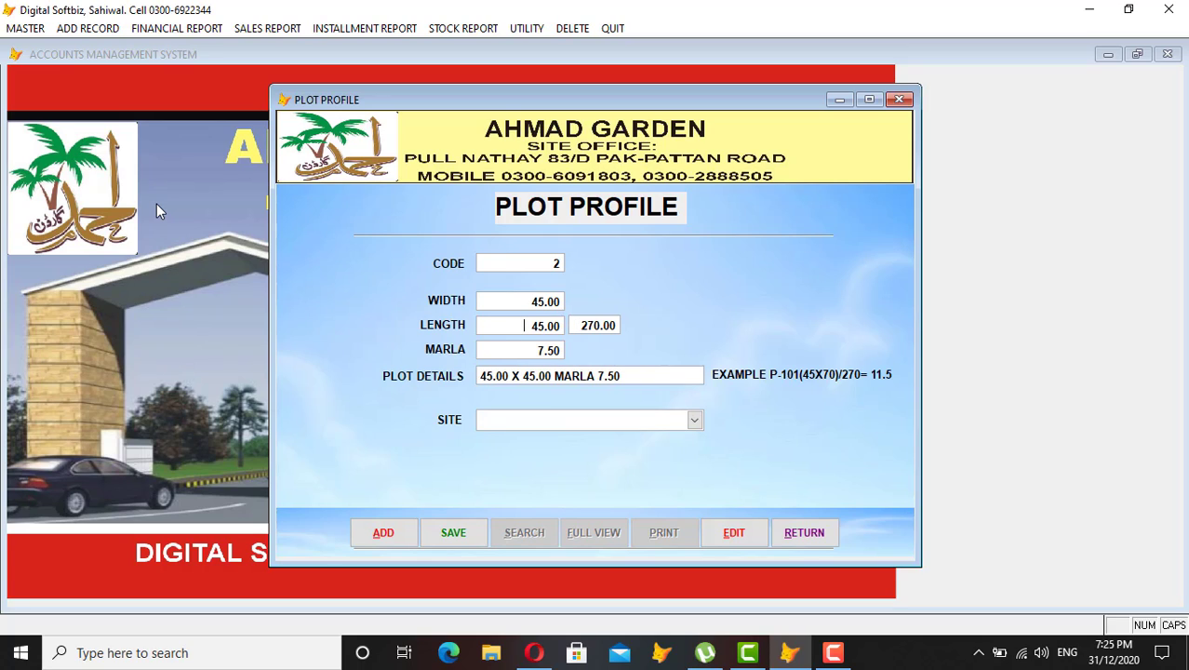
Correct the plot dimensions to 30 by 63, giving 7.00 marla.
type("50")
key("Return")
key("Return")
key("Return")
type("30")
key("Return")
key("Return")
key("Return")
key("Return")
type("60")
key("Return")
key("Return")
key("Return")
type("65")
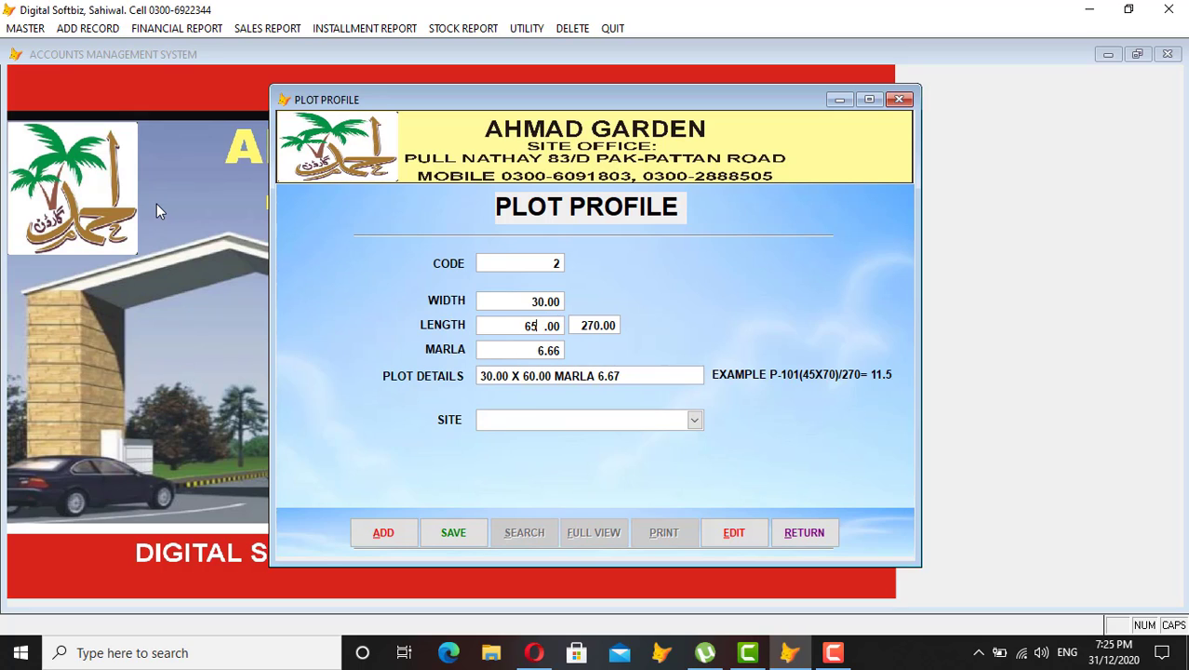
key("Return")
key("Return")
type("62")
key("Return")
key("Return")
key("BackSpace")
type("3")
key("Return")
key("Return")
Assign the plot to site SITE (PHASE 1).
left_click(695, 419)
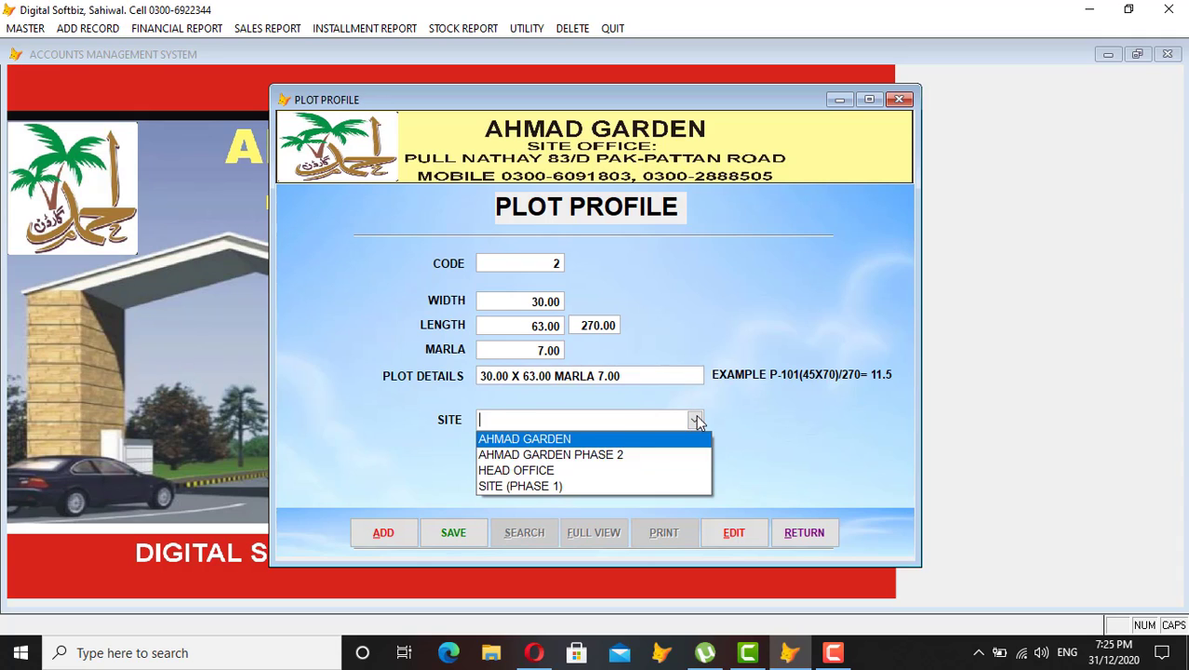
left_click(571, 487)
key("Return")
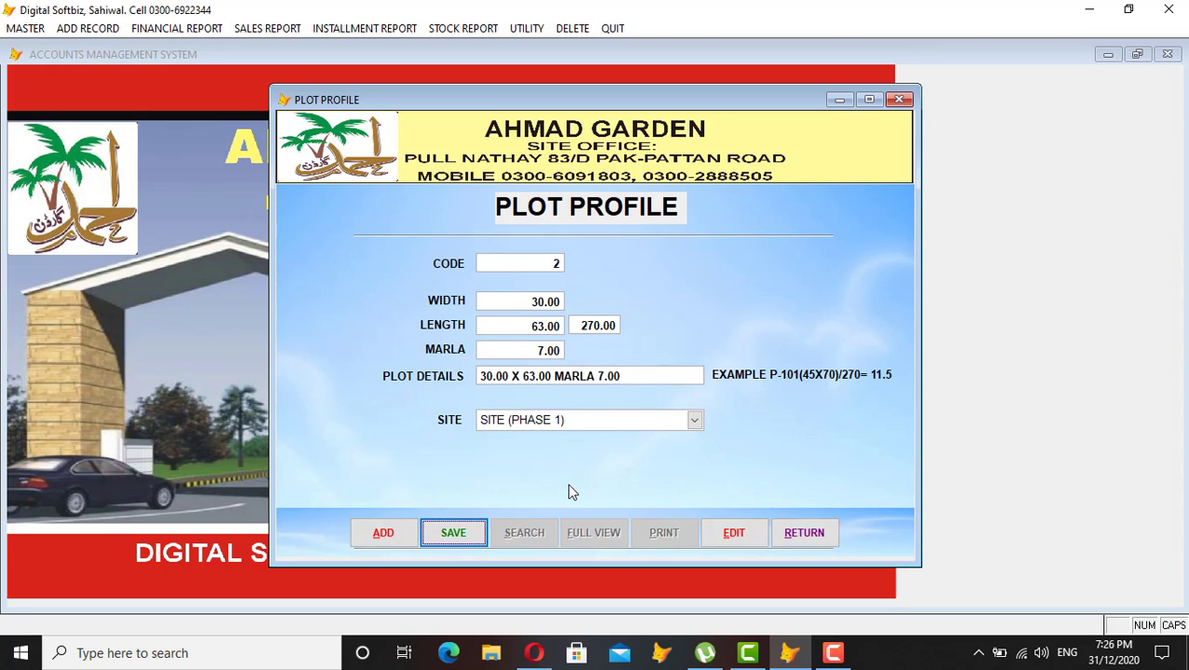
Save plot 2 and check the stock-in-hand report, now totalling 12.00 marla across 2 plots.
key("Return")
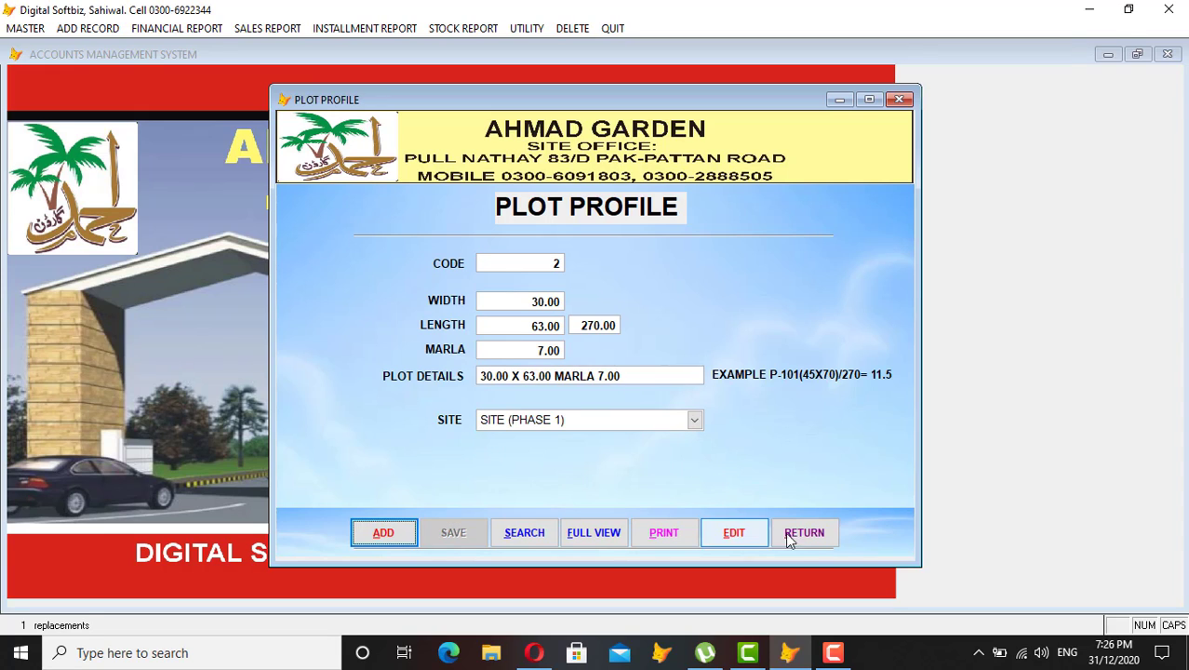
left_click(806, 534)
left_click(486, 28)
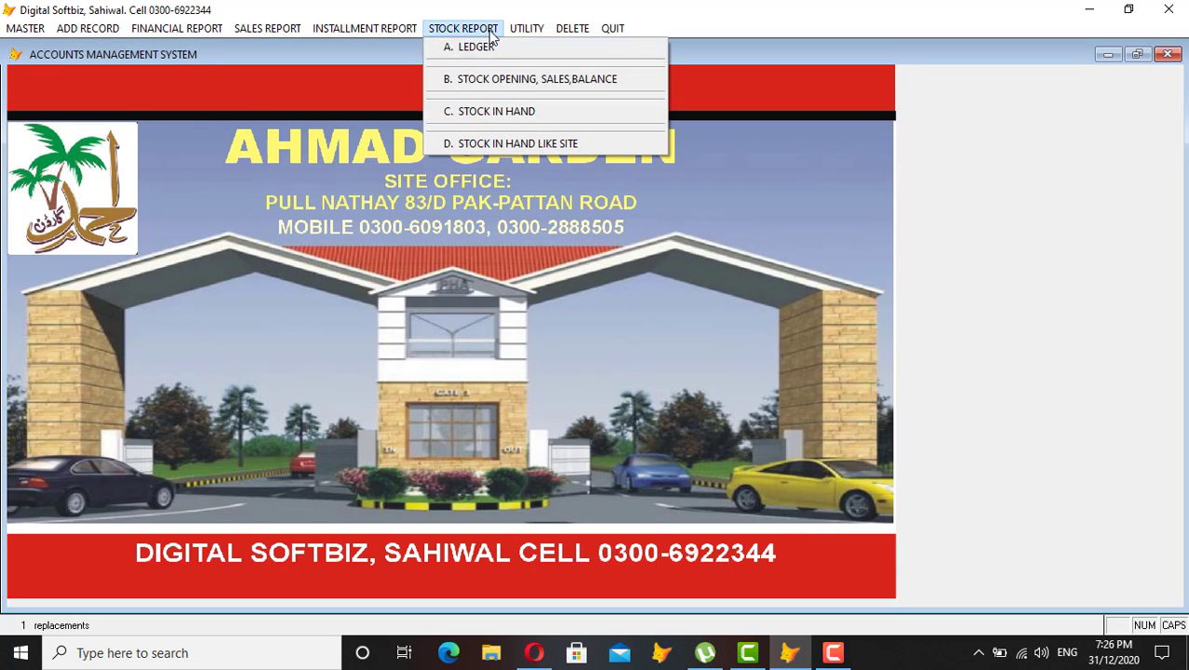
left_click(496, 111)
key("Return")
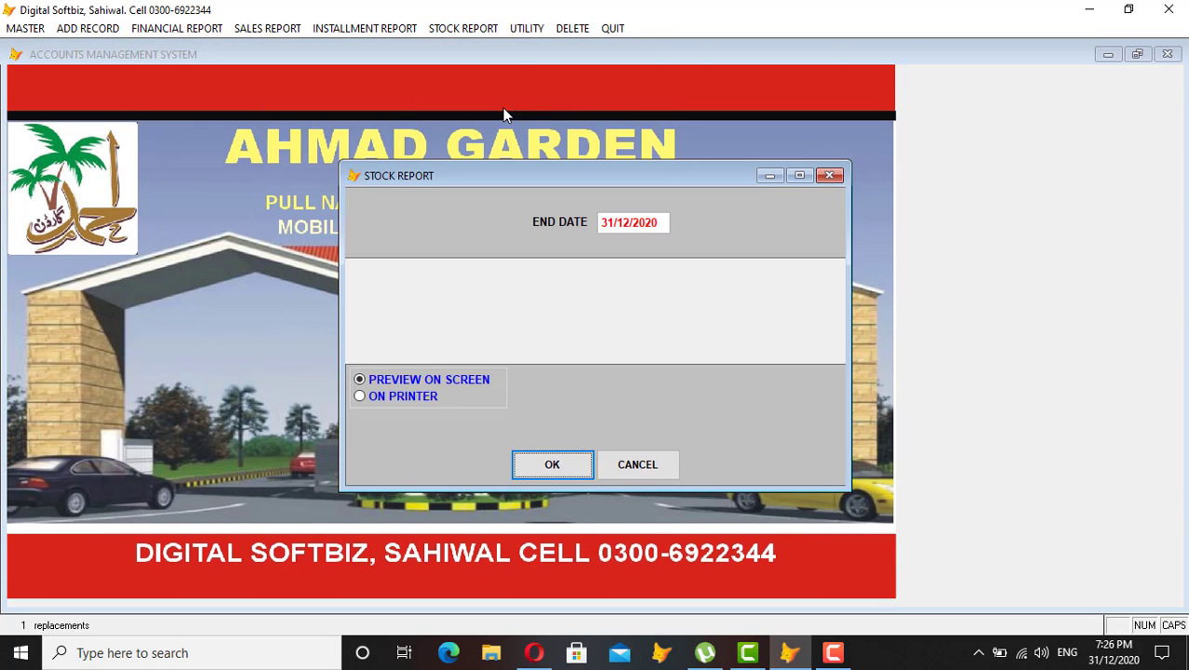
key("Return")
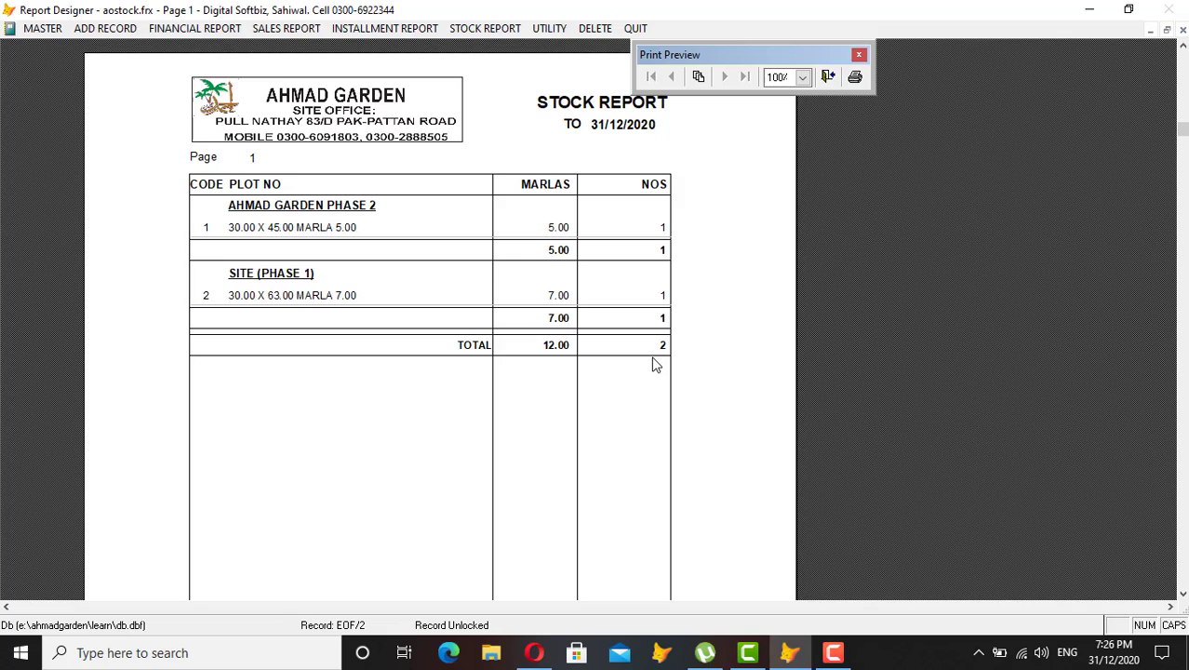
key("Escape")
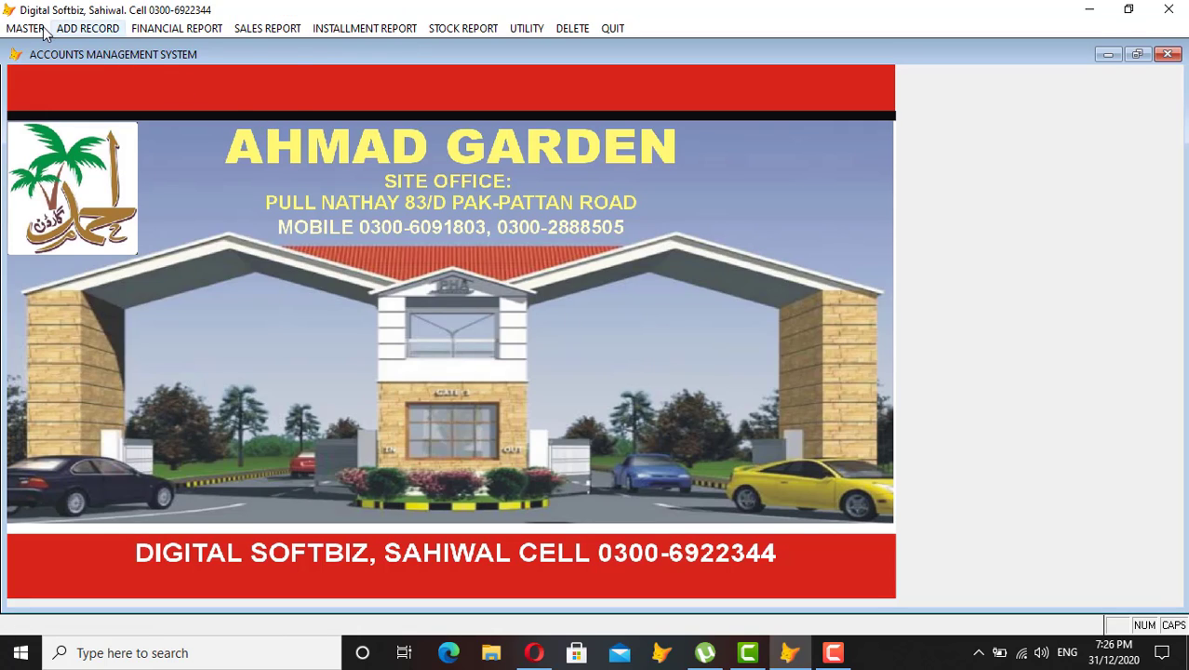
Open the Installment/Allotment Form and enter party code 04-35-0201, leaving the Urdu name blank.
left_click(41, 28)
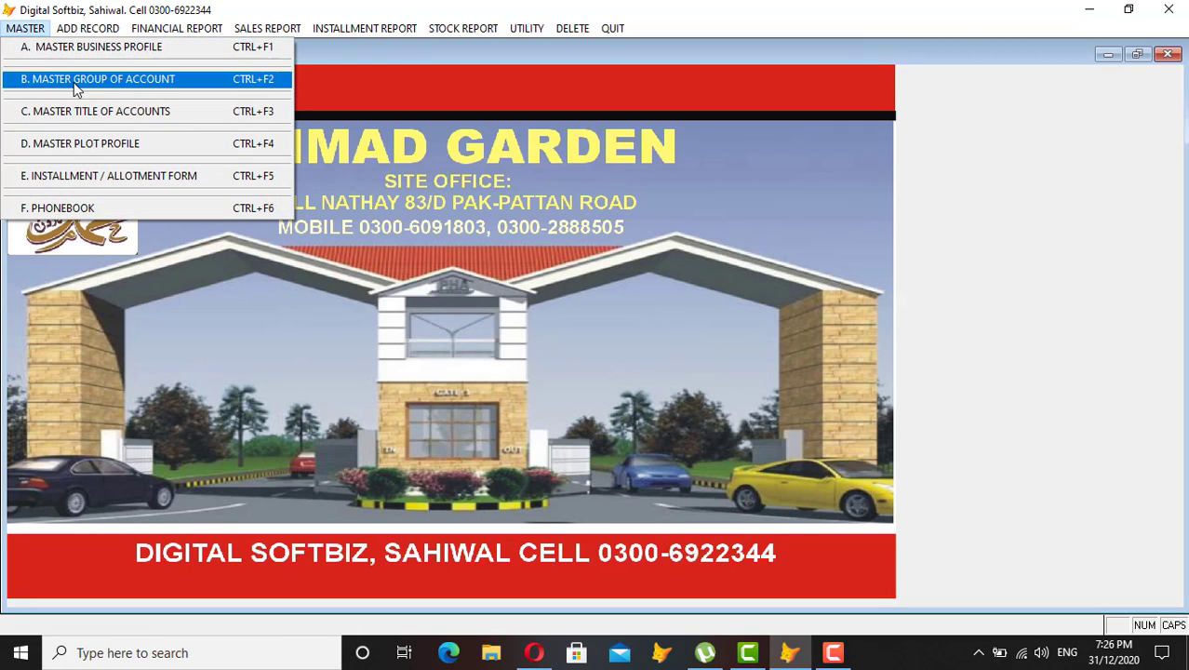
left_click(92, 203)
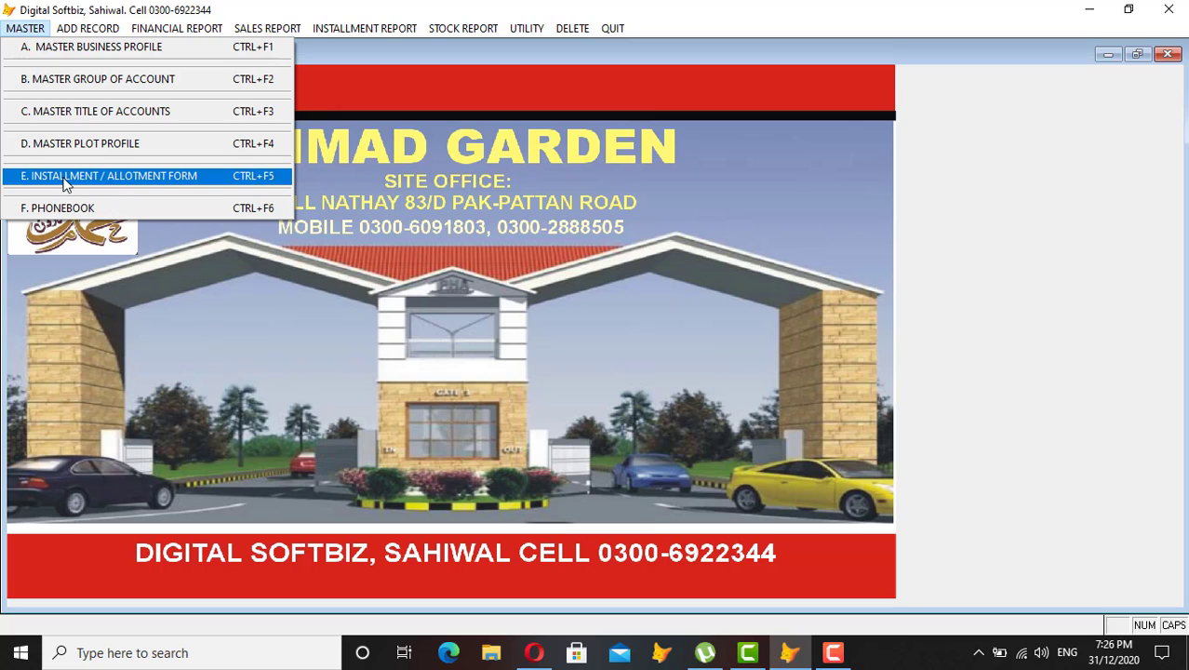
left_click(153, 177)
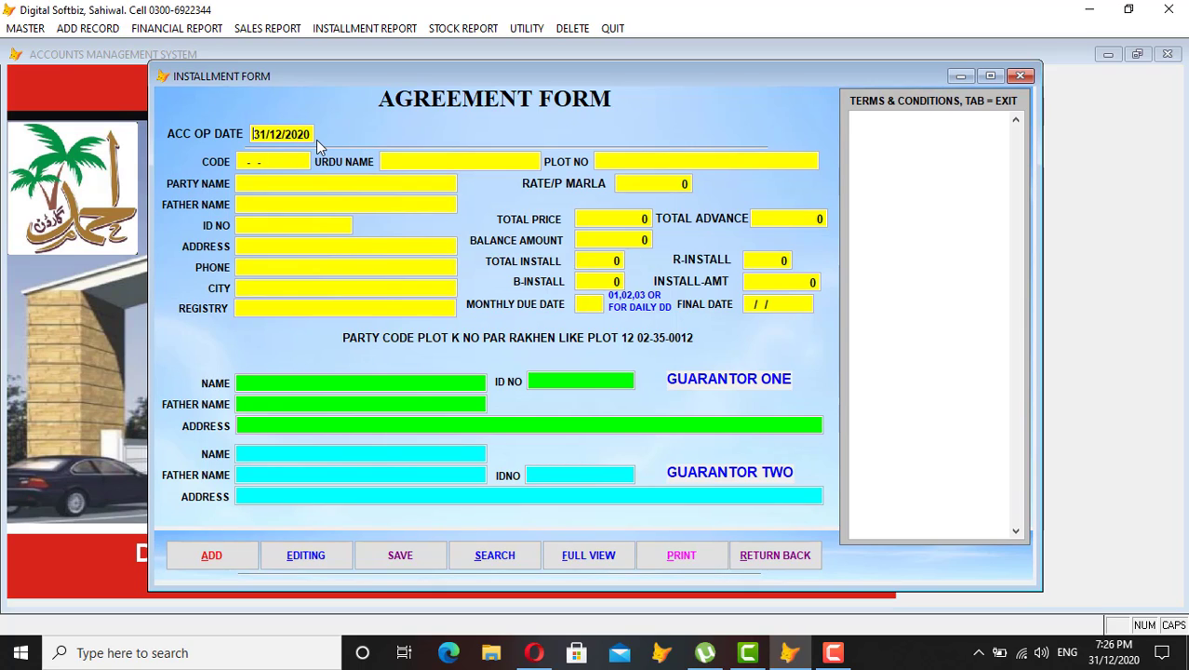
key("Return")
type("04-")
type("35")
type("-0201")
key("Return")
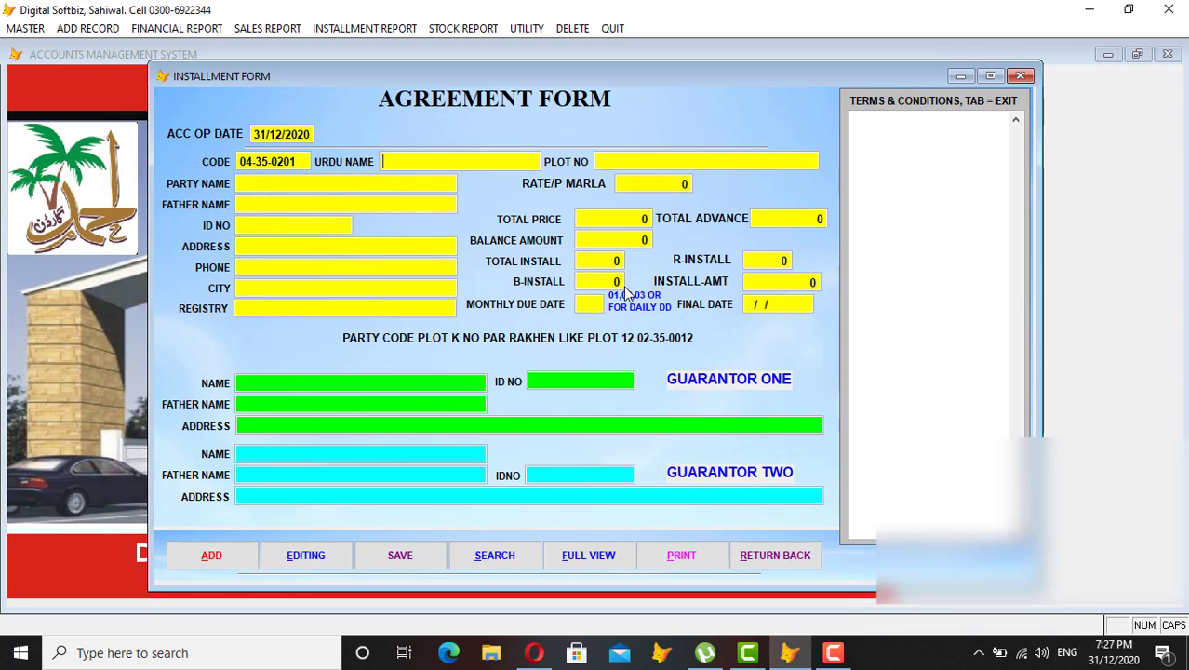
key("Tab")
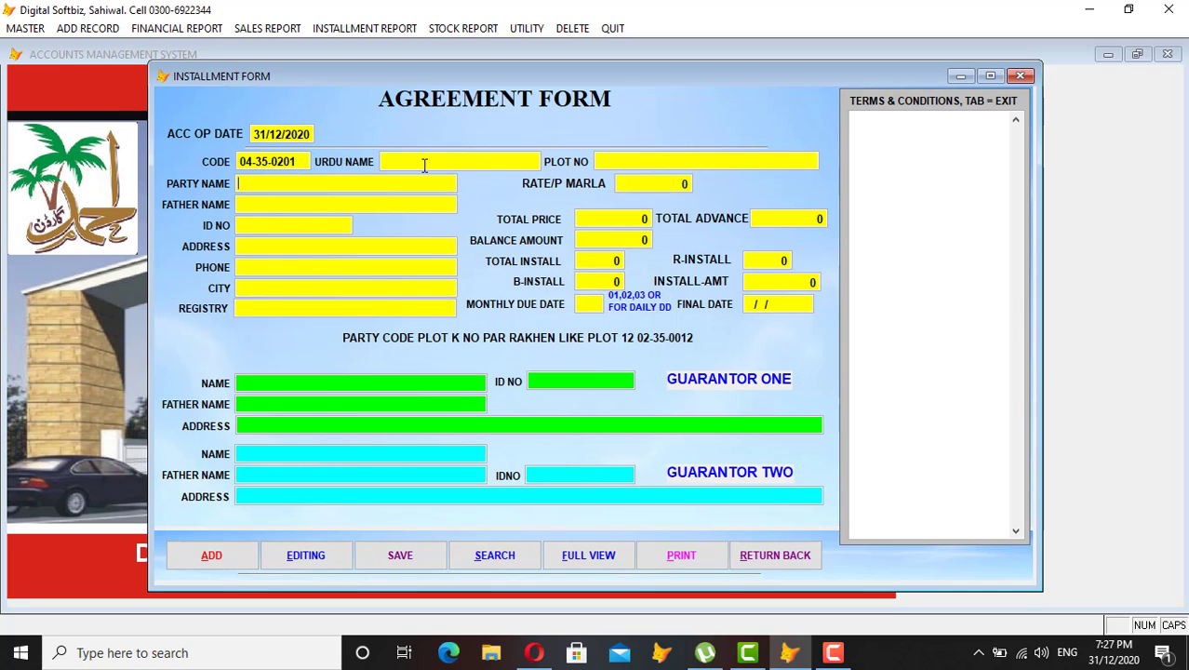
Enter the party's name, father's name and ID number, fixing an extra digit in the ID.
key("Return")
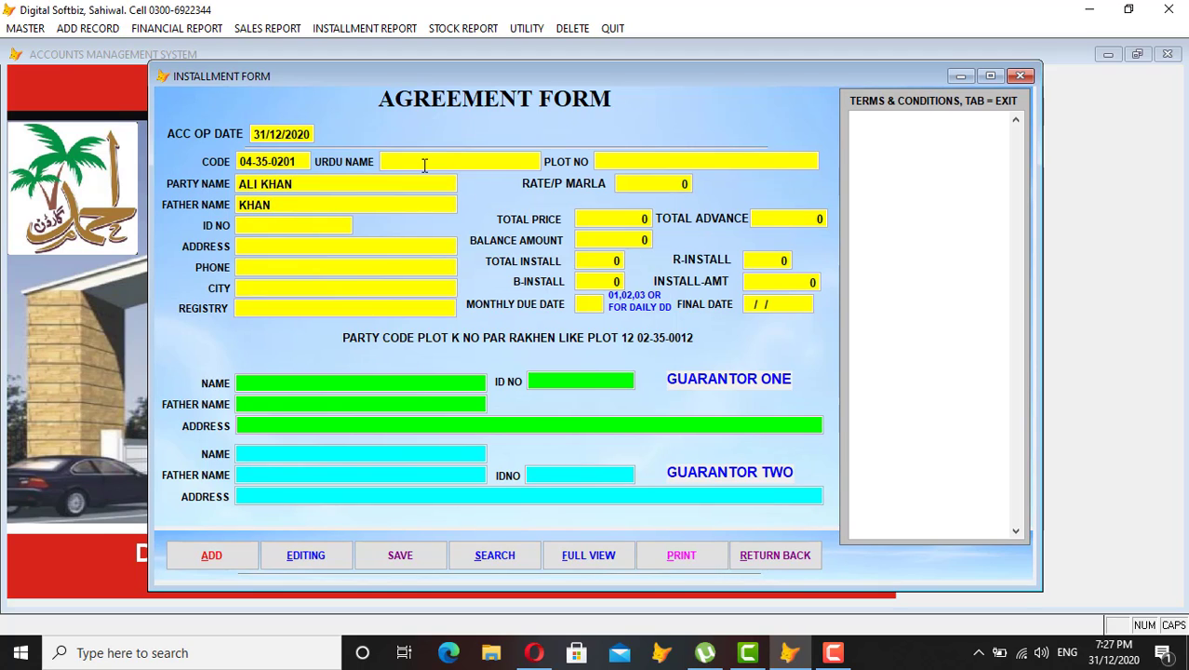
key("Return")
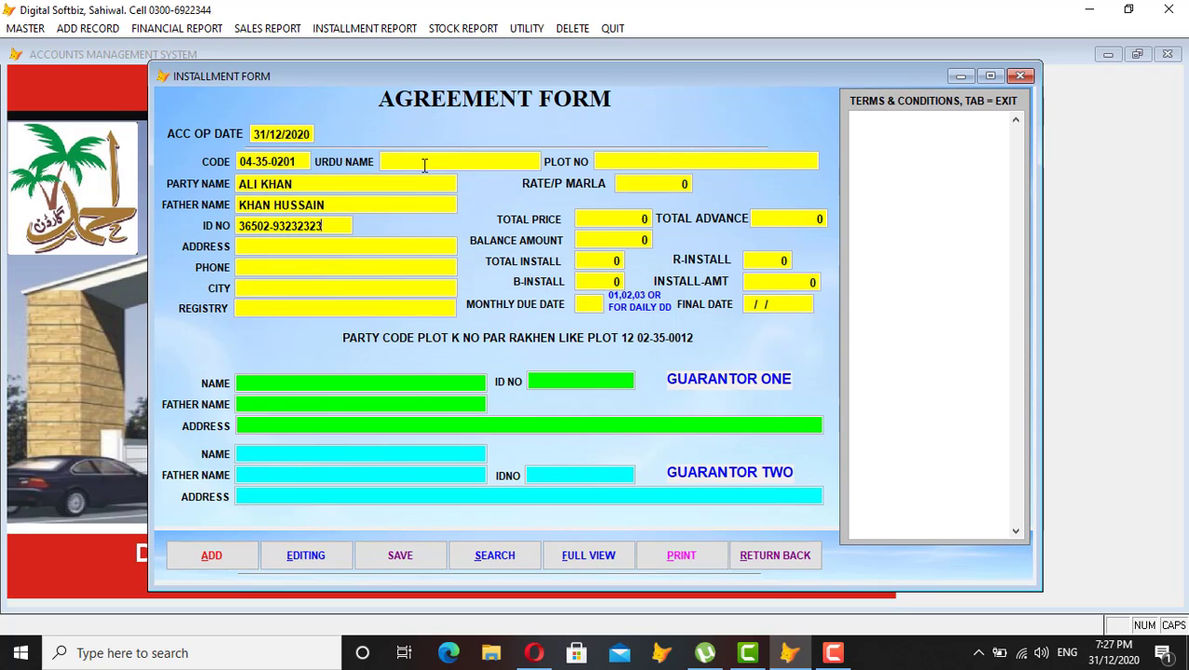
key("shift+Tab")
left_click(335, 229)
key("Left")
key("BackSpace")
Enter the party's address, phone number and city, skipping the registry field.
type("3")
type("LAHORE")
key("Return")
type("0")
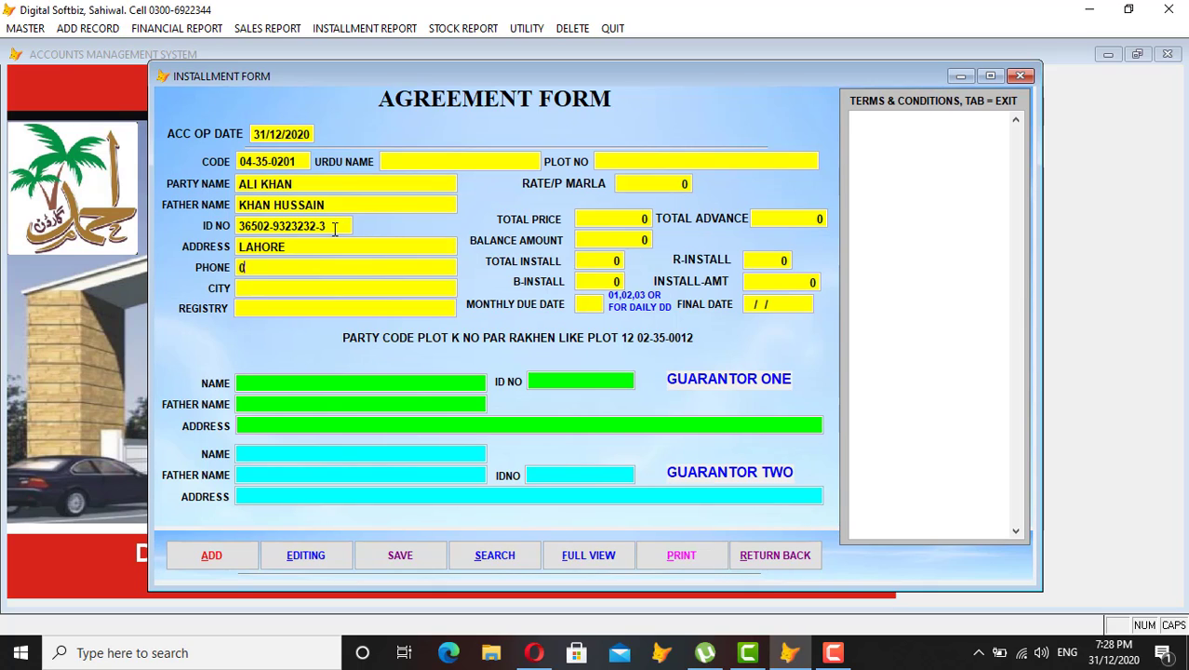
type("333333333")
key("Return")
type("LAHORE")
key("Return")
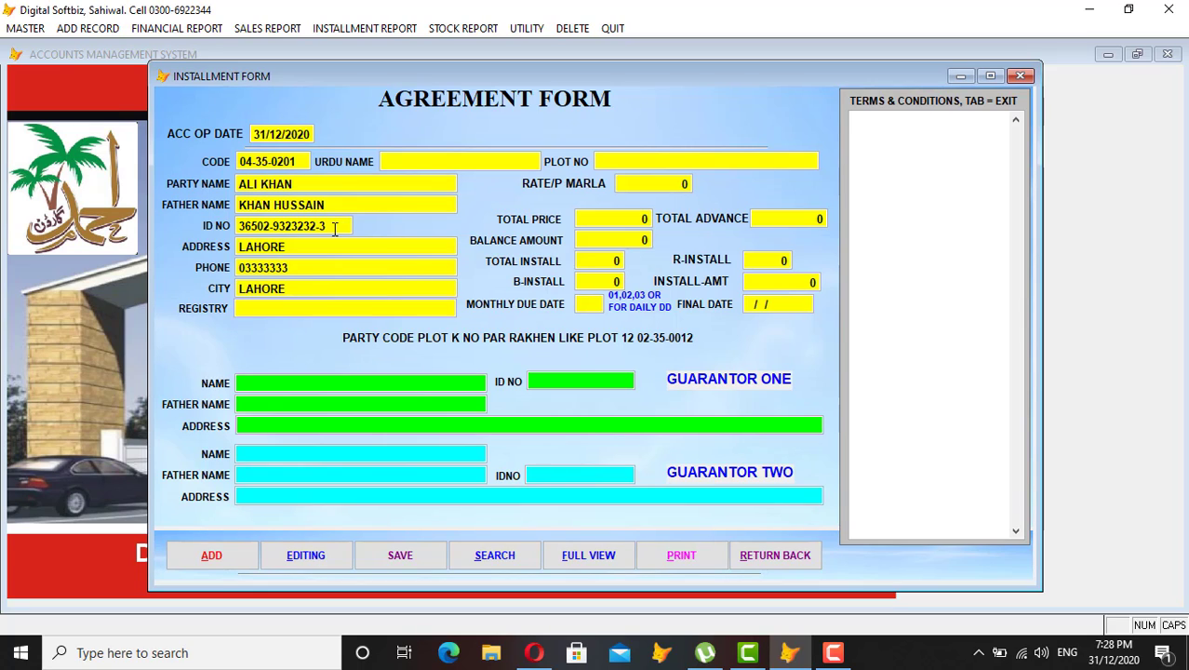
key("Return")
Look up plots by name and select the 30.00 X 45.00, 5.00 marla AHMAD GARDEN PHASE 2 plot.
key("Return")
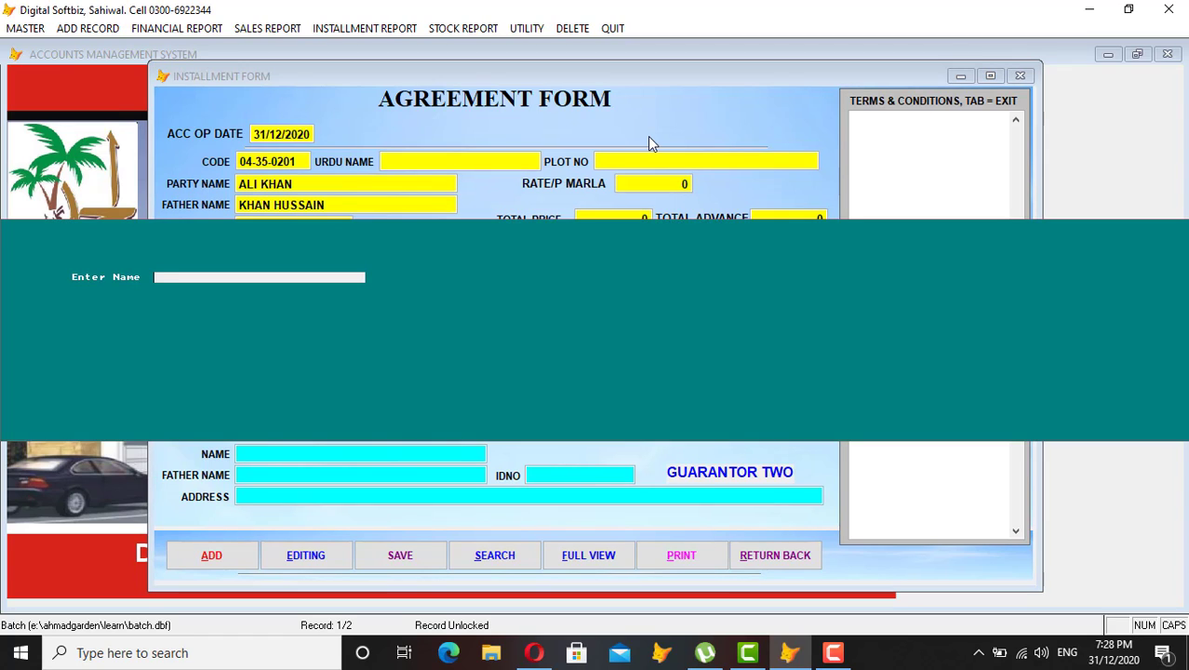
type("A")
key("Return")
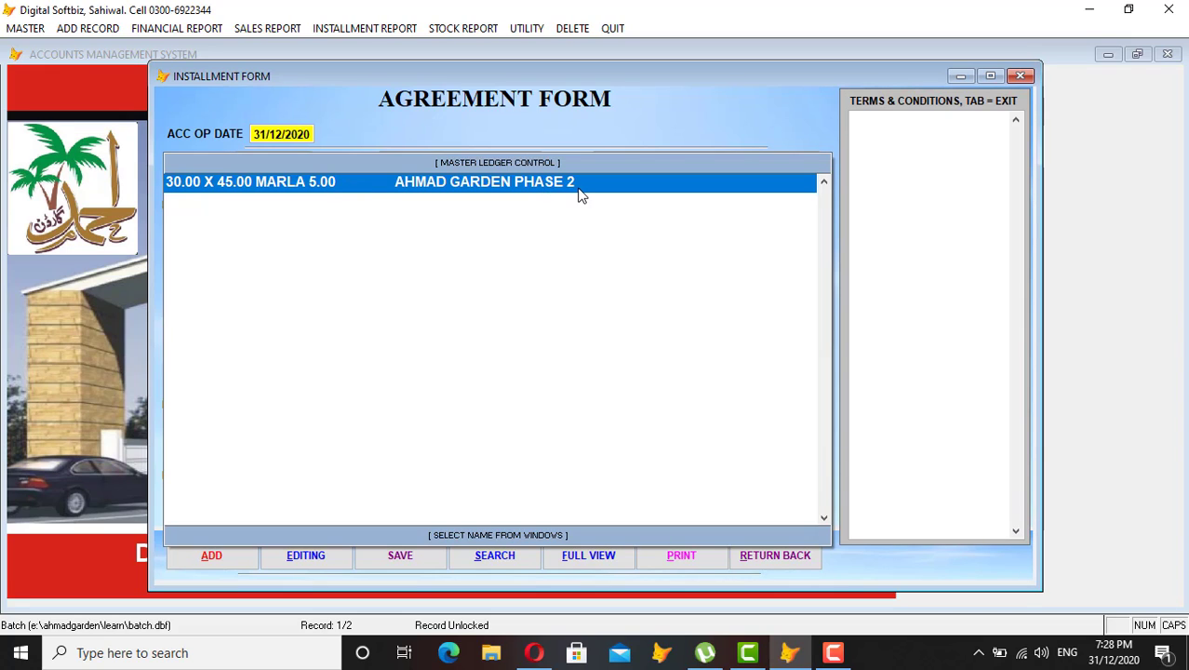
key("Return")
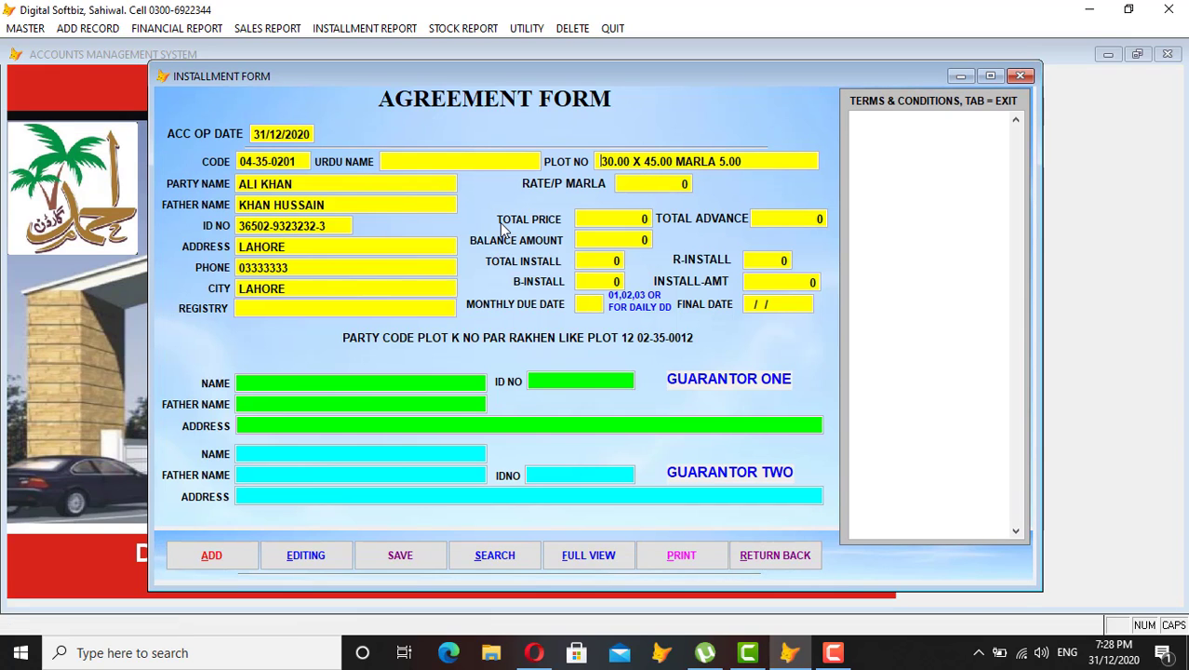
key("Return")
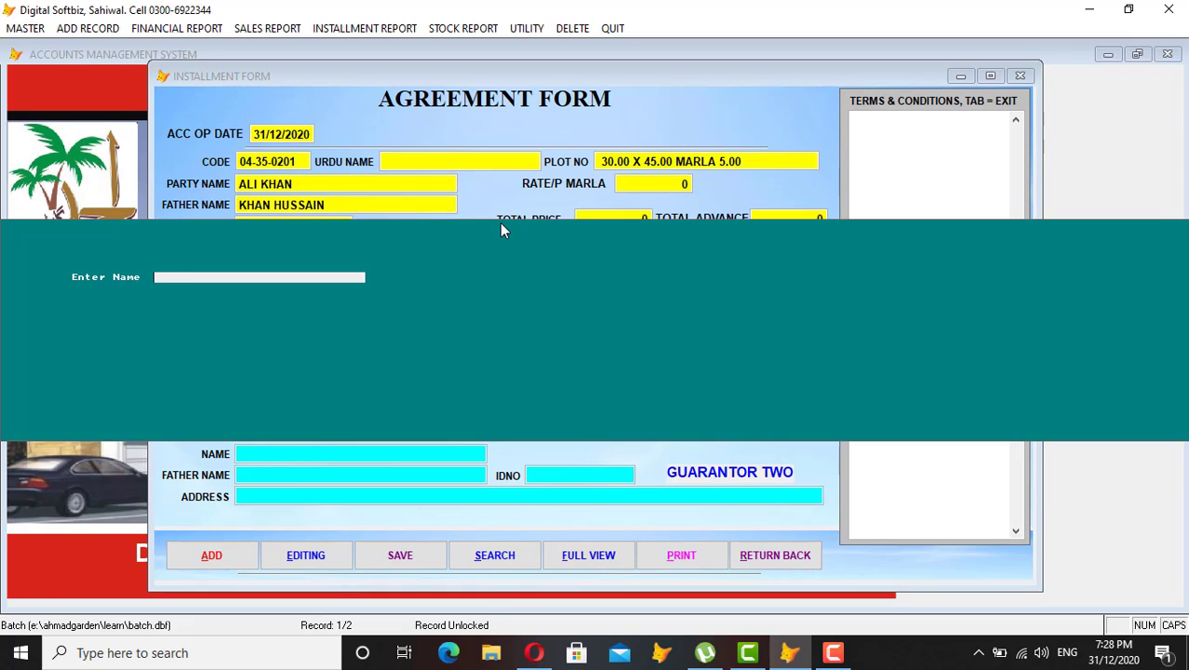
key("Return")
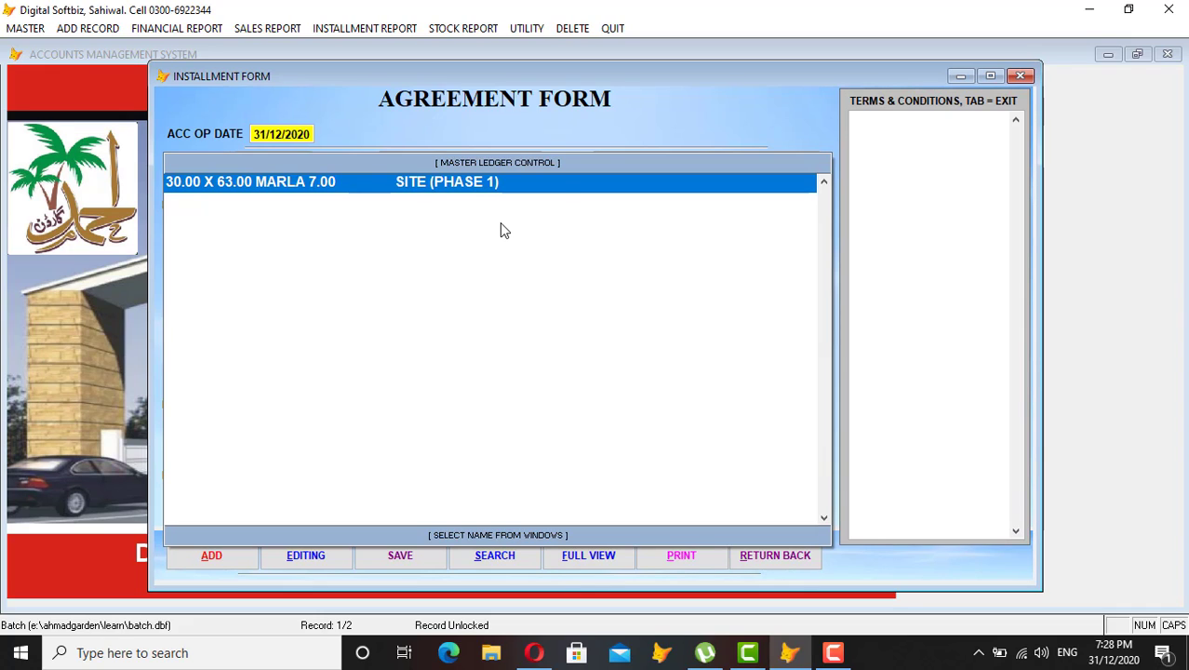
key("Return")
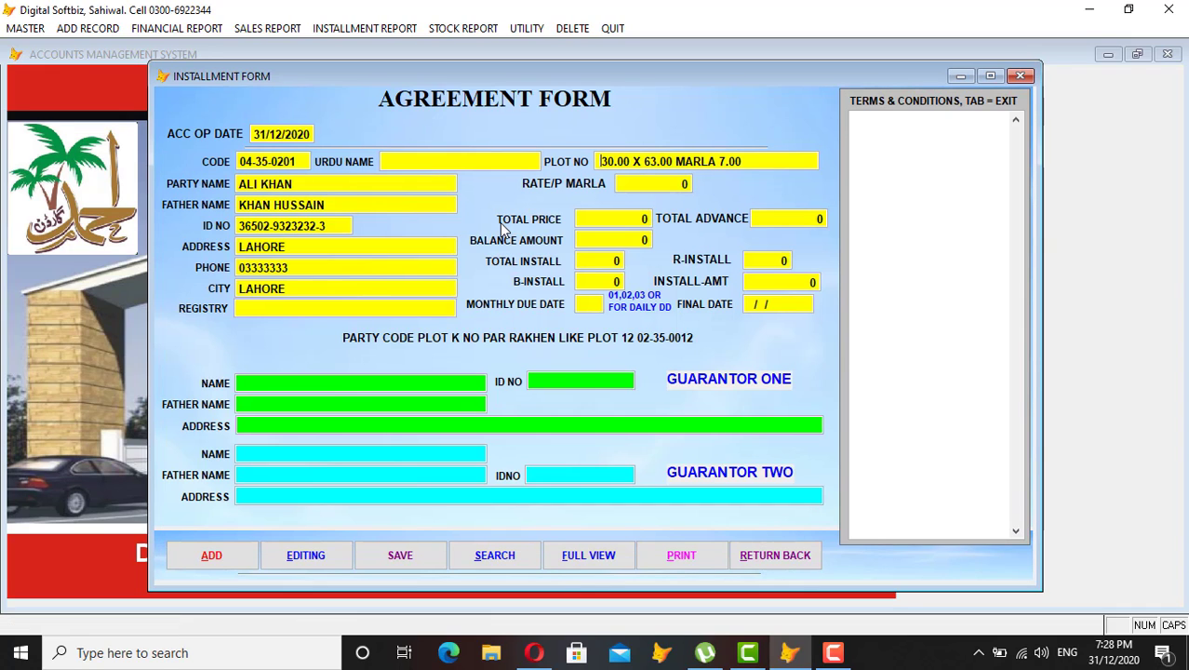
key("Return")
key("Return")
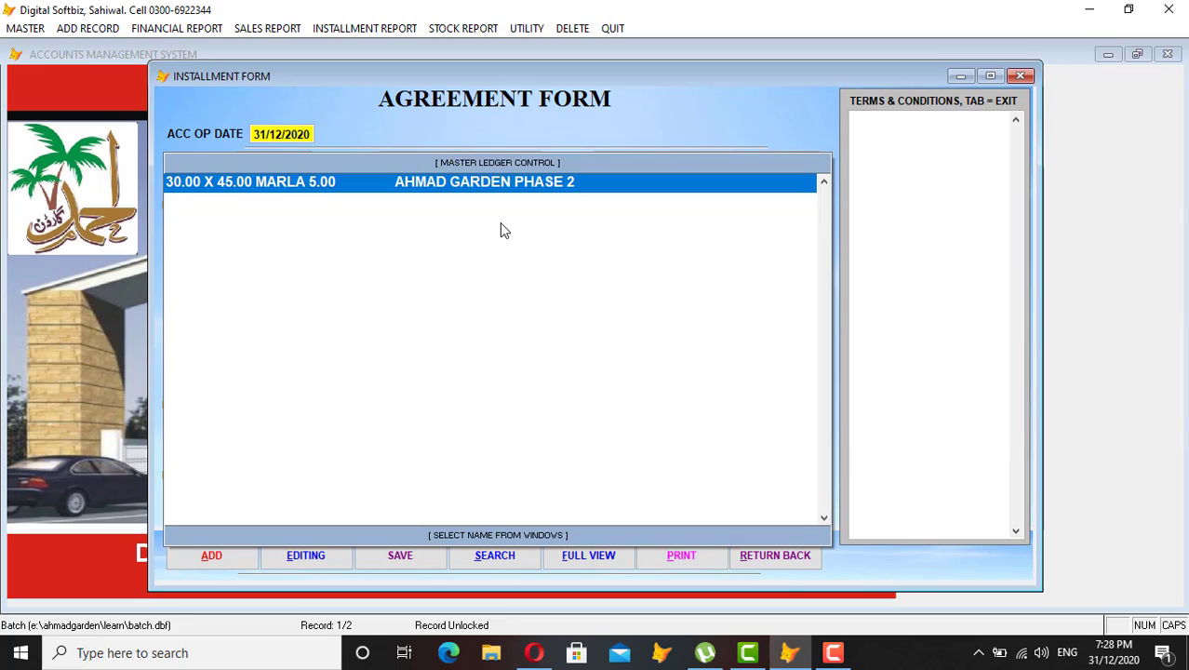
key("Return")
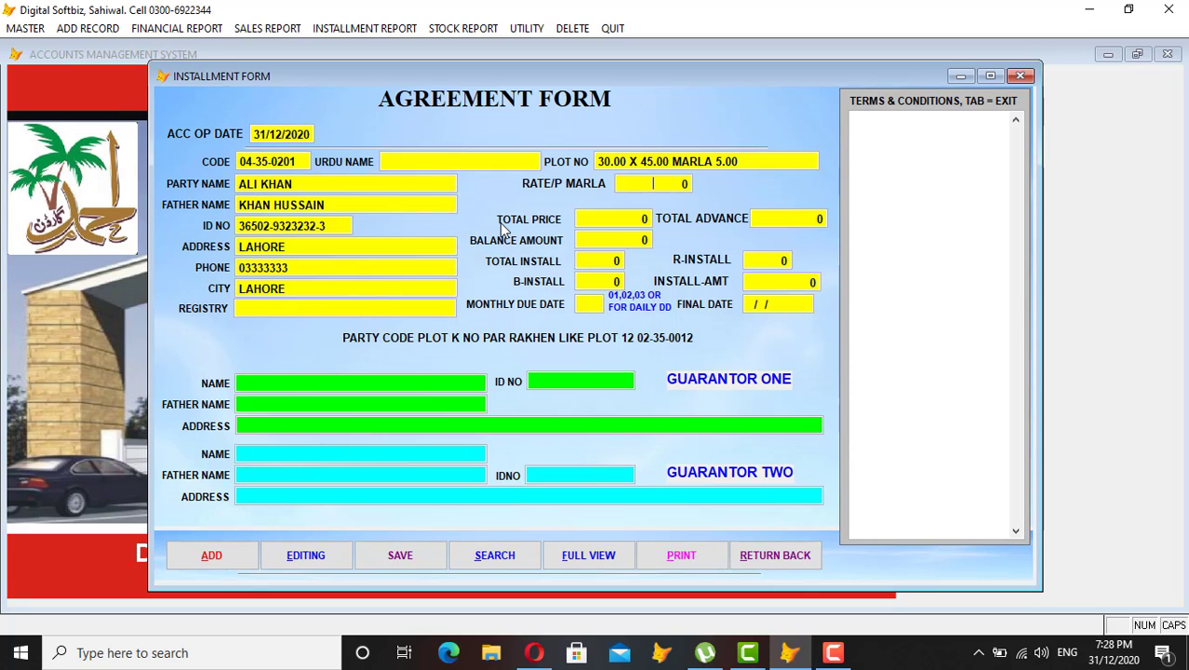
Enter a rate of 300,000 per marla and a total price of 1,500,000.
type("1,000.00")
key("Return")
type("30000")
key("Return")
type("150000")
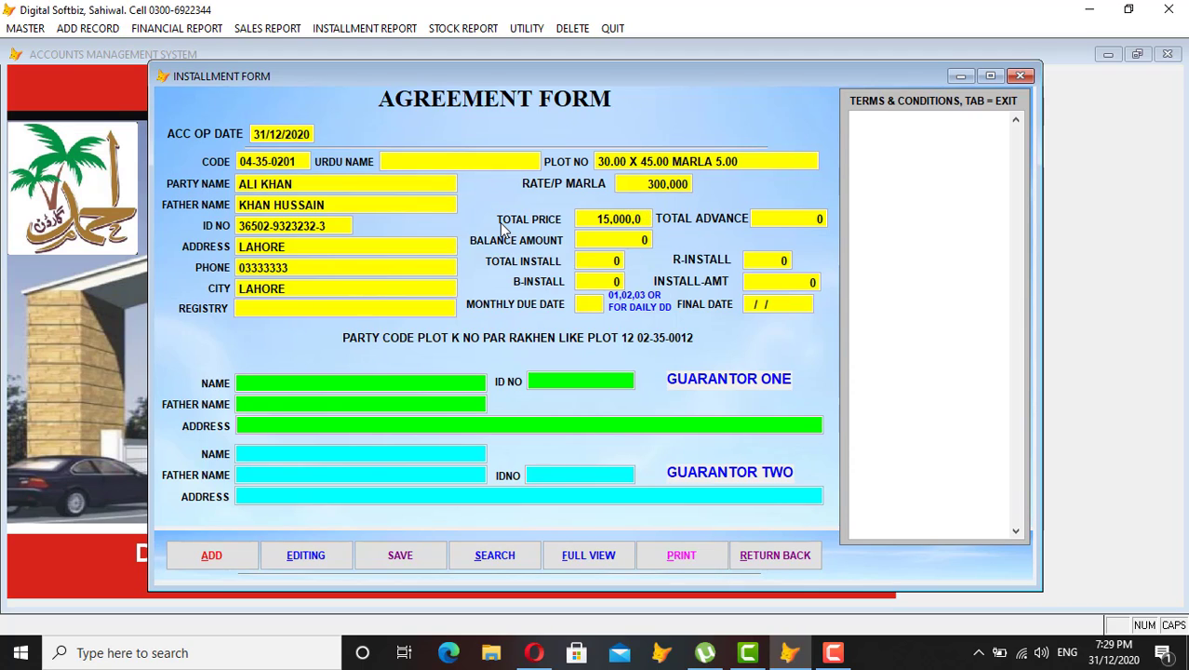
key("Return")
Enter a 200,000 total advance, leaving a 1,300,000 balance.
type("1")
key("BackSpace")
type("2,000,00")
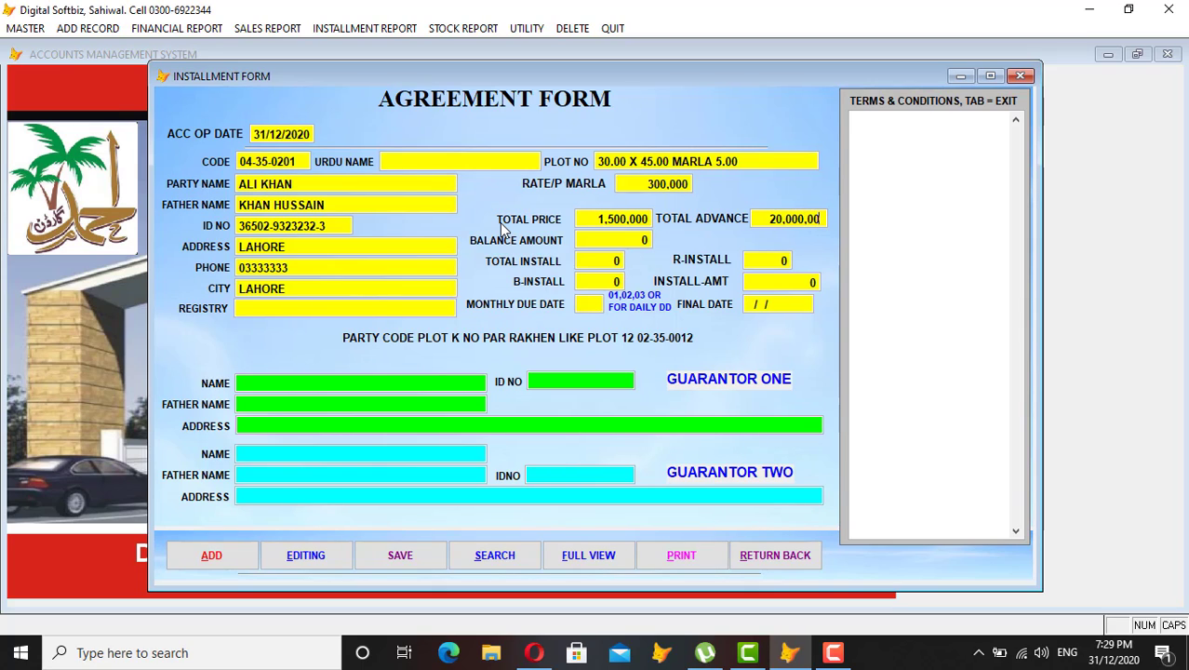
key("Return")
key("Up")
key("Up")
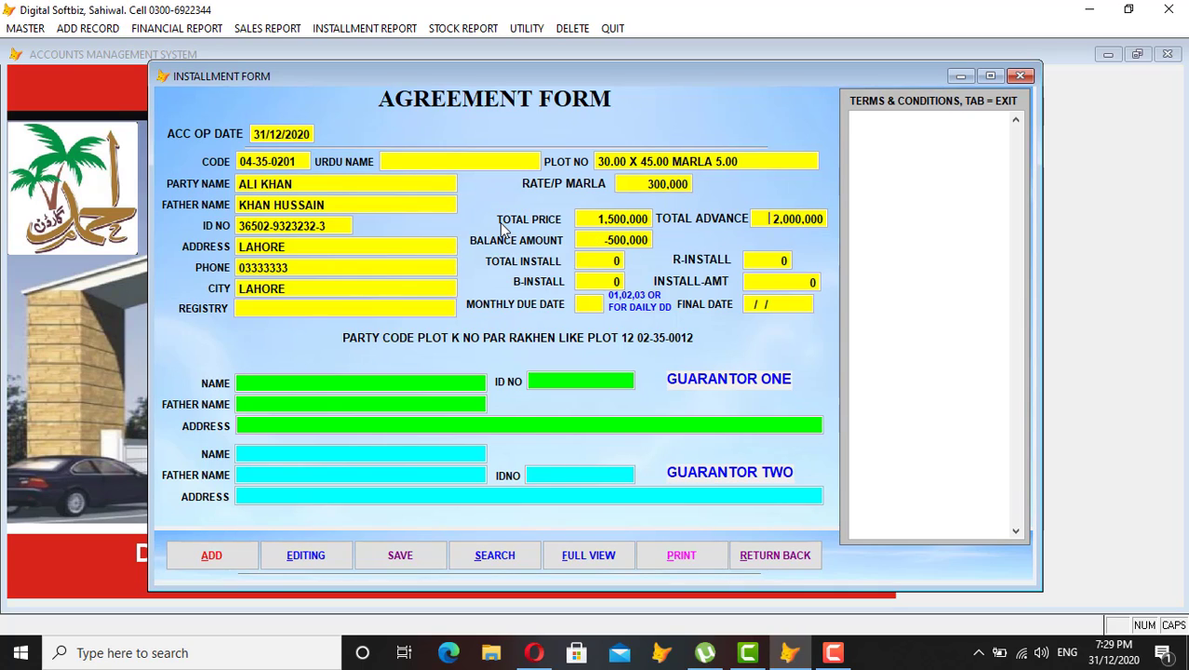
key("Return")
type("0")
key("BackSpace")
key("BackSpace")
Set TOTAL INSTALL to 36 (36,111 each, ending 16/12/2023) and the monthly due date to 05.
type("12")
key("Return")
key("Return")
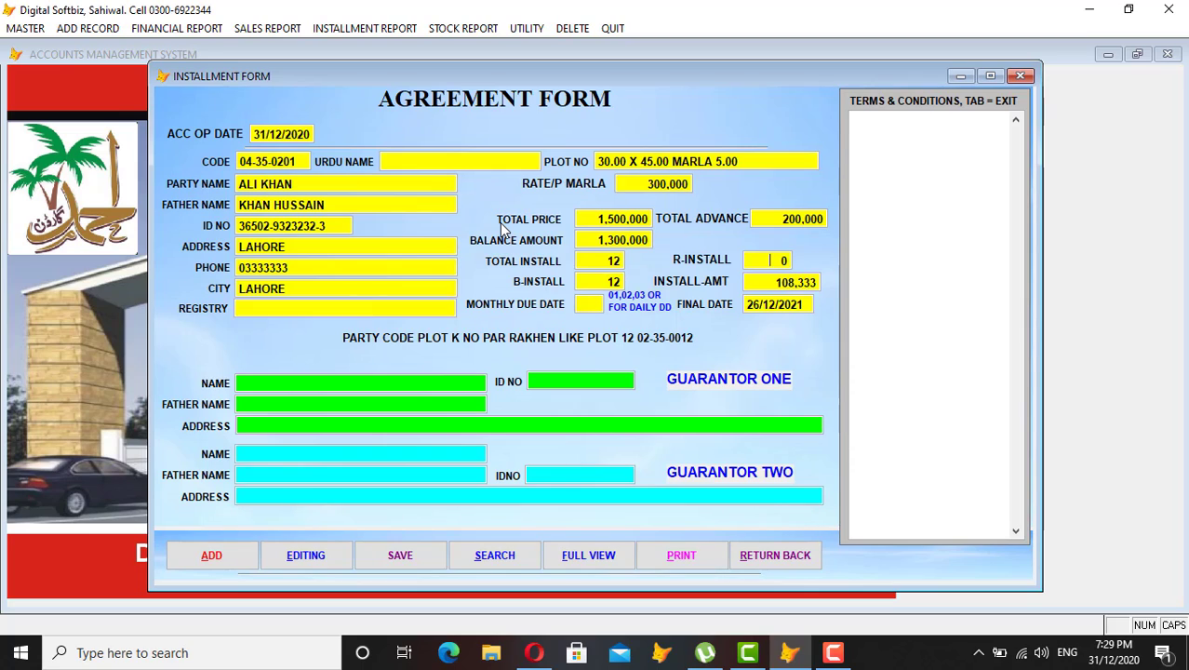
type("24")
key("Return")
key("Return")
key("Return")
key("shift+Tab")
key("shift+Tab")
type("36")
key("Tab")
key("Tab")
type("05")
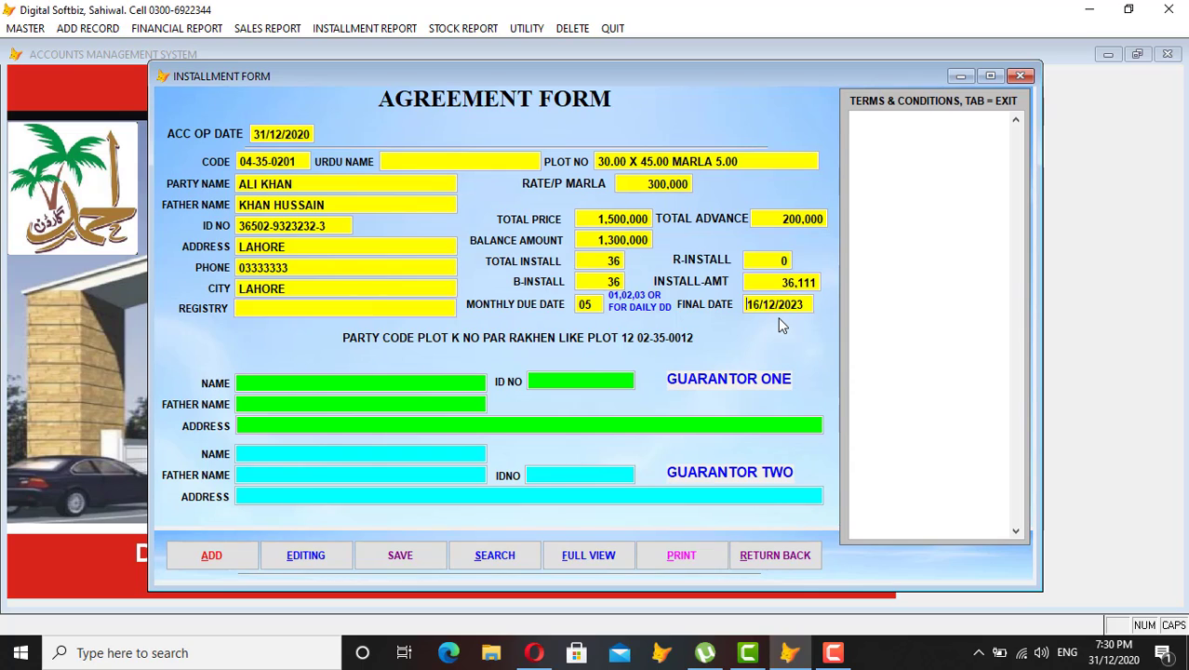
key("Return")
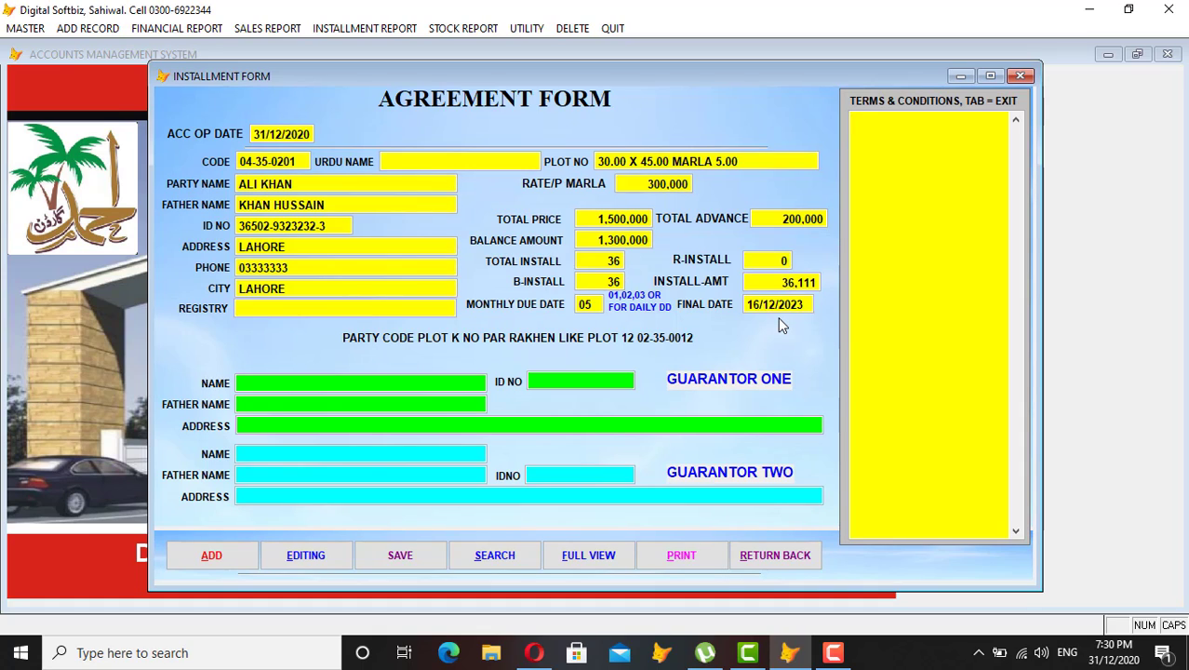
Enter placeholder terms text, then the first guarantor's name, father's name and ID details.
type("THIS HSAKJDLSJLDJASKD")
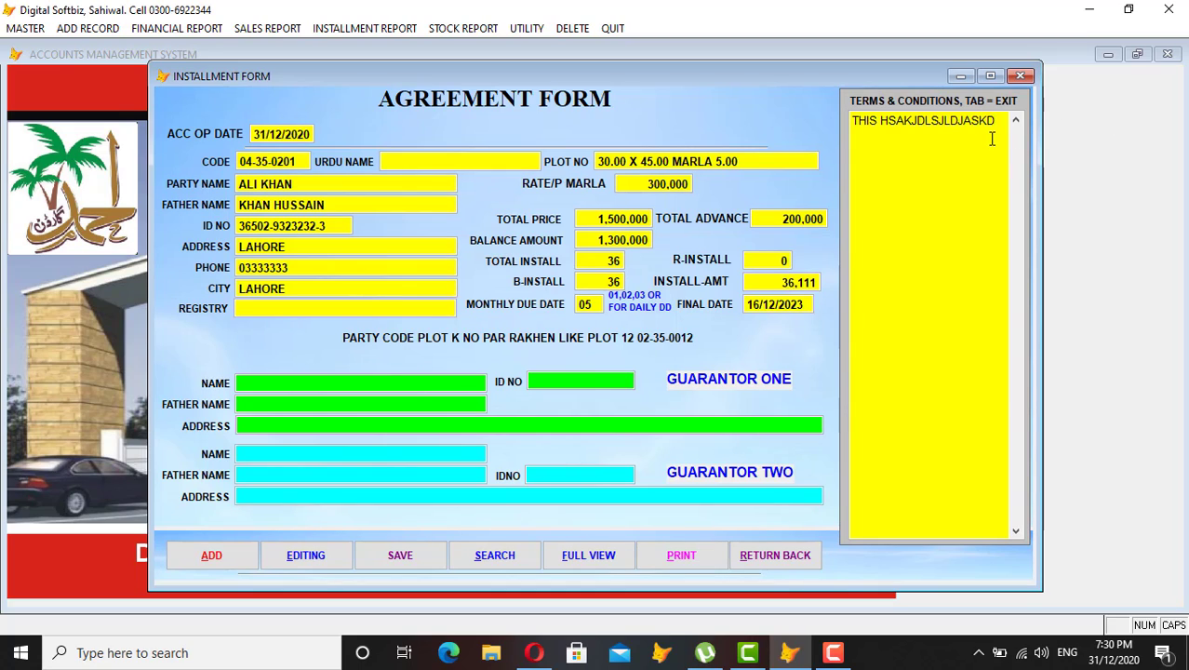
key("Tab")
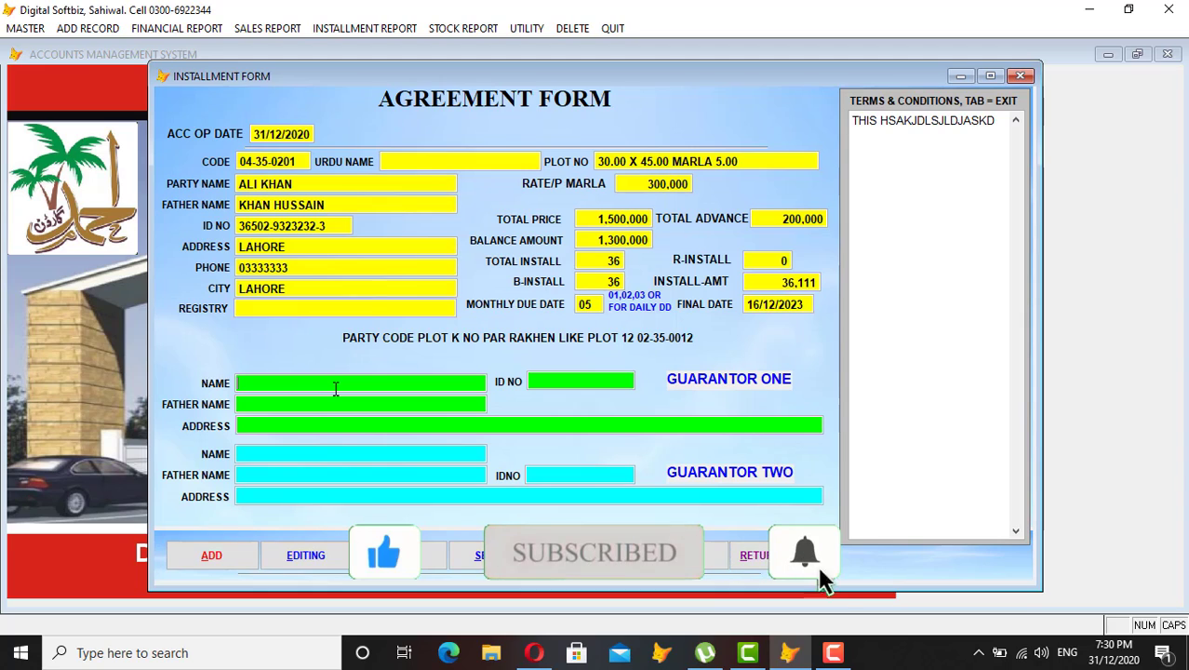
type("HAMZA")
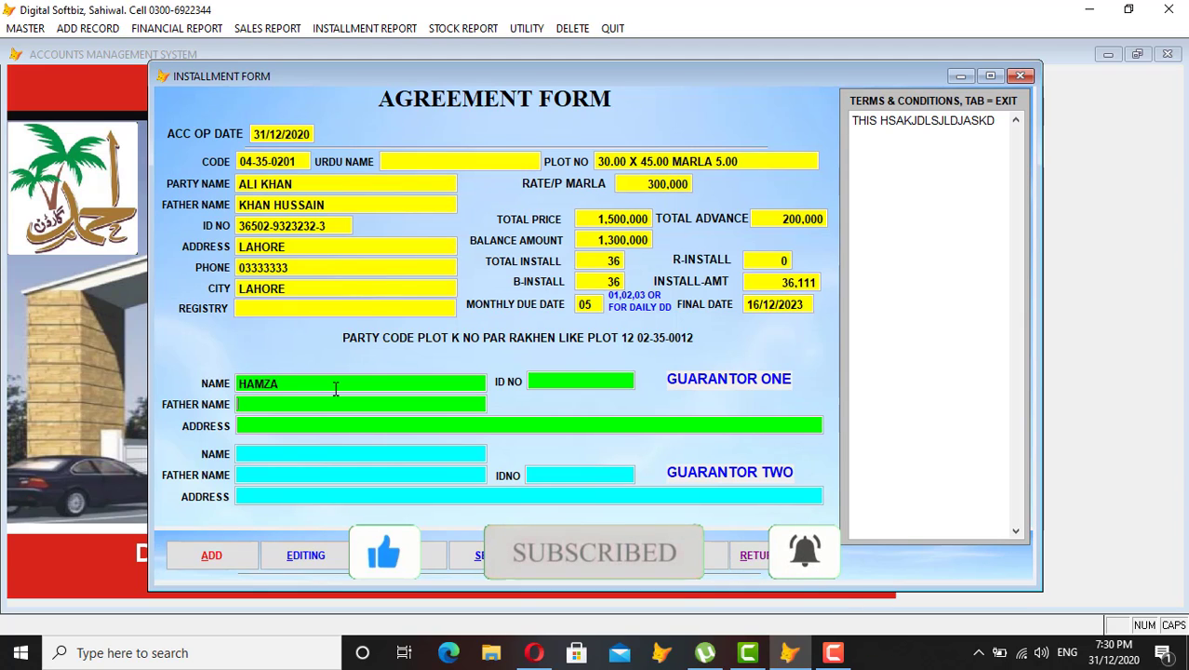
key("Return")
type("ALI")
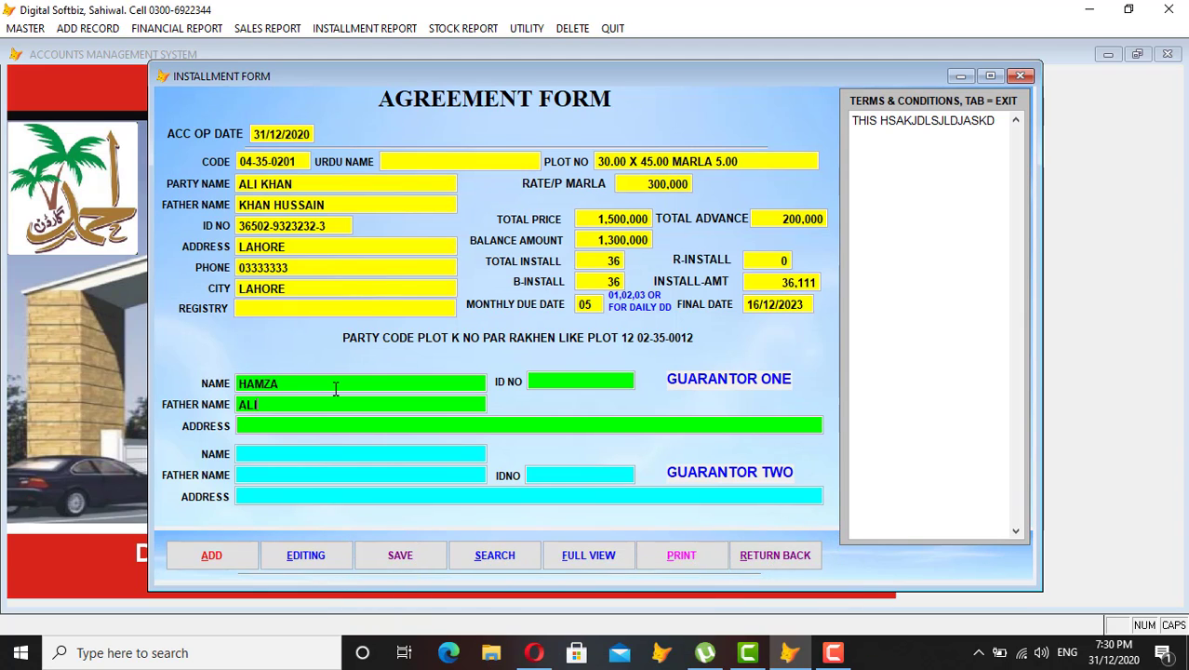
key("Return")
type("SWL")
type("2222222222")
key("Return")
Fill in the second guarantor's name, father's name, address and ID number, then save the agreement.
type("JAMIL")
key("Return")
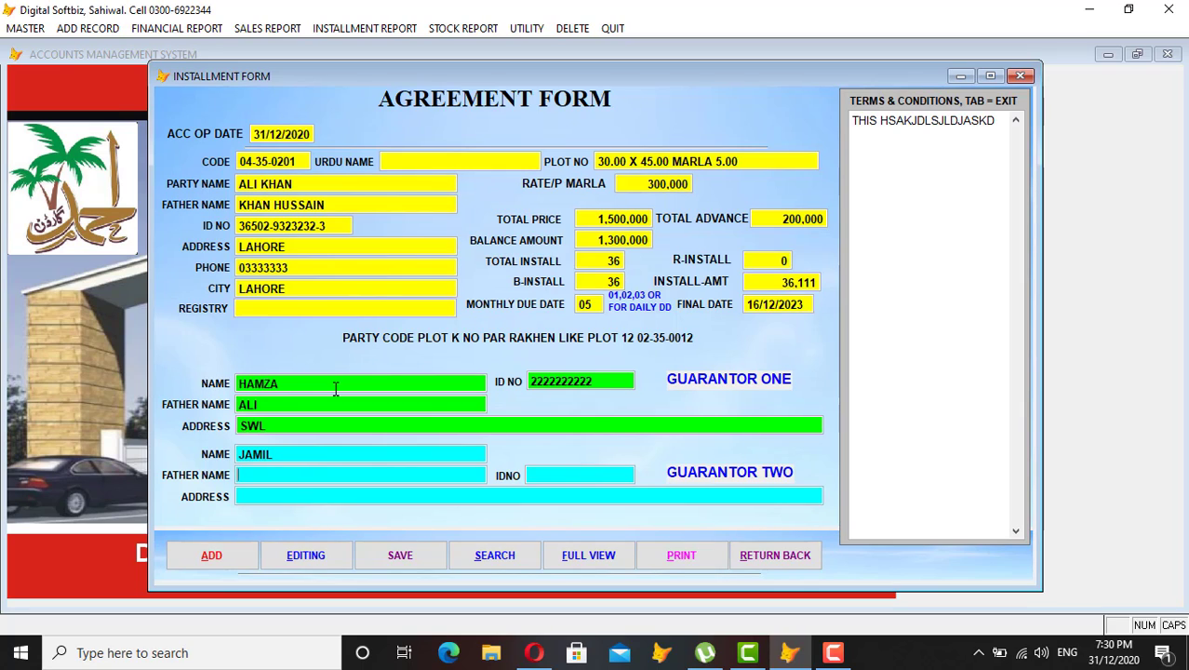
type("JAMI")
key("BackSpace")
key("BackSpace")
key("BackSpace")
type("UNAIND")
key("Return")
type("SWL")
key("Return")
type("22")
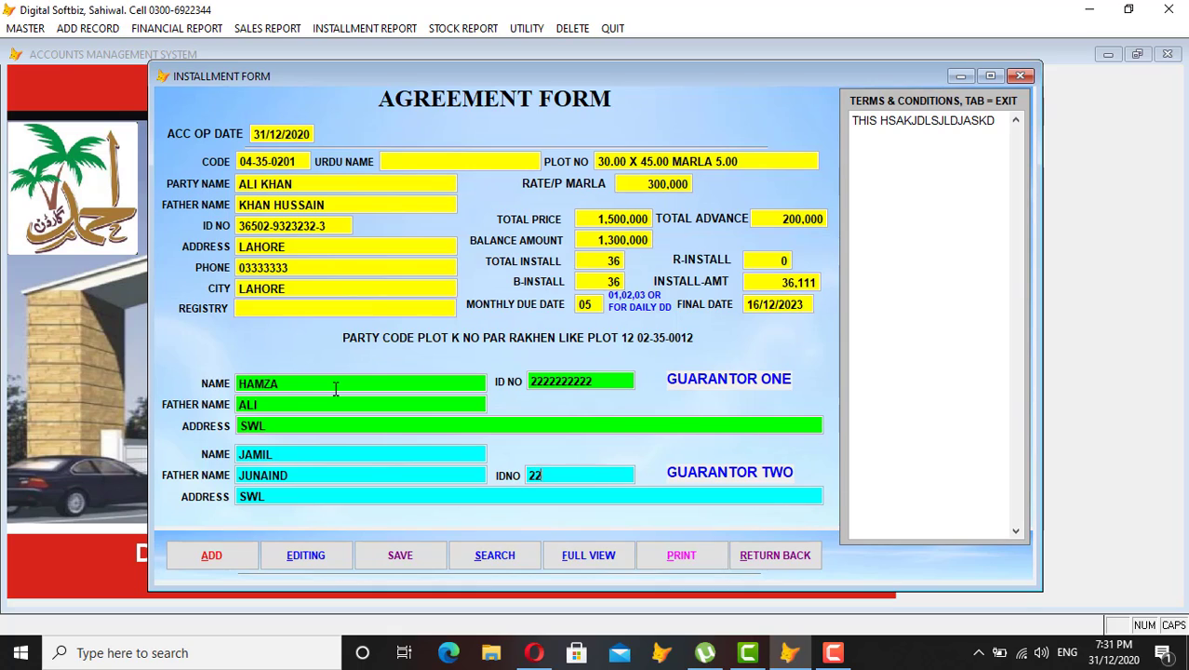
type("2222222")
key("Return")
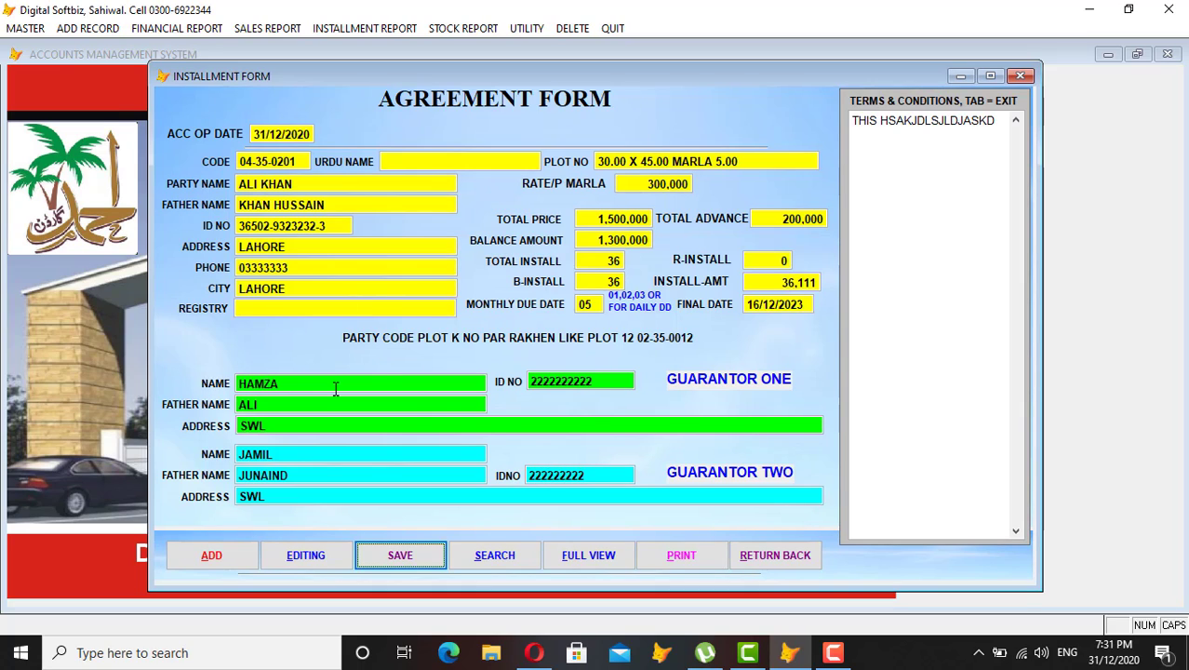
key("Return")
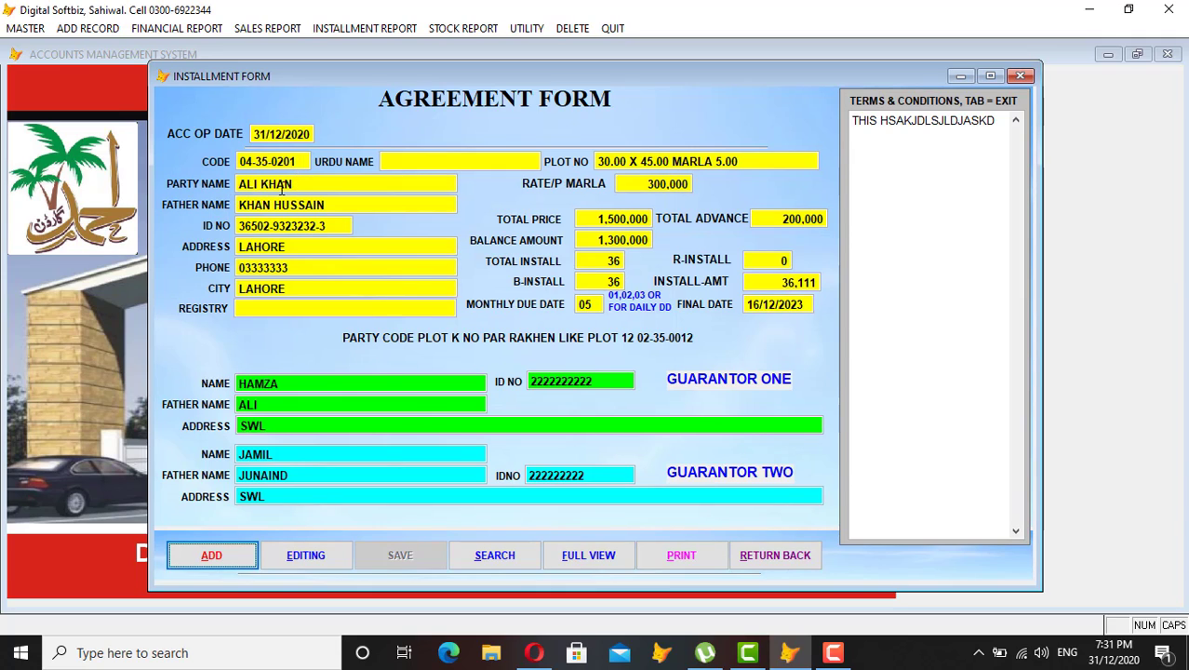
Open Form Print and pick the agreement's party from the customer search as the print customer.
left_click(670, 557)
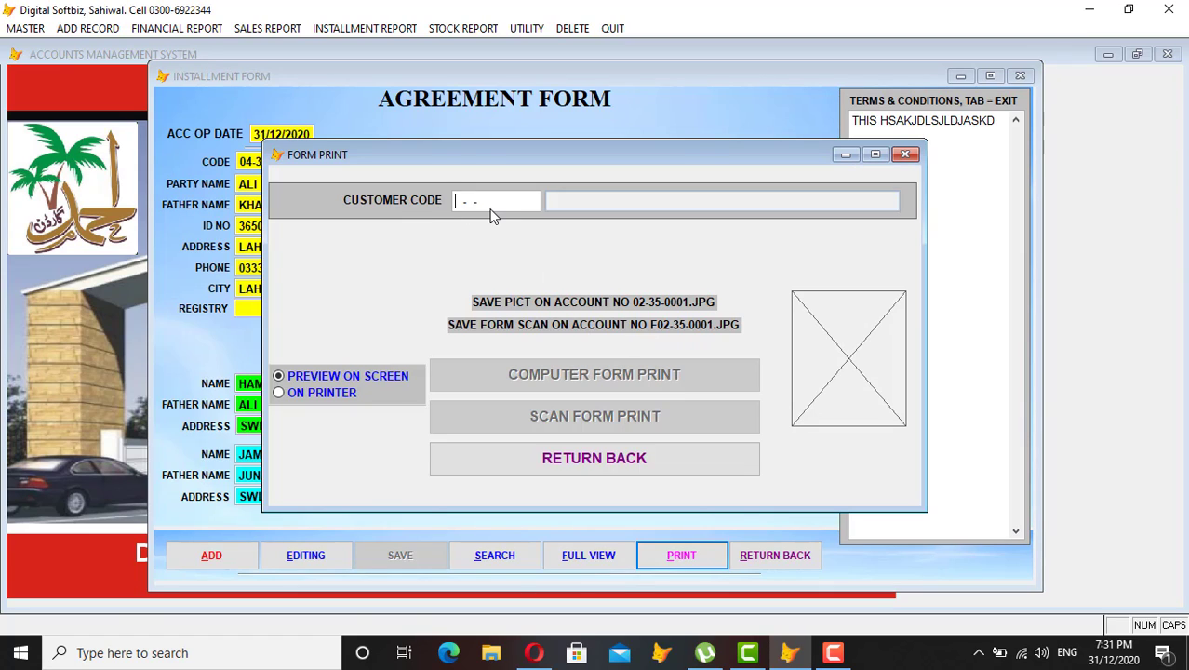
key("Return")
type("AL")
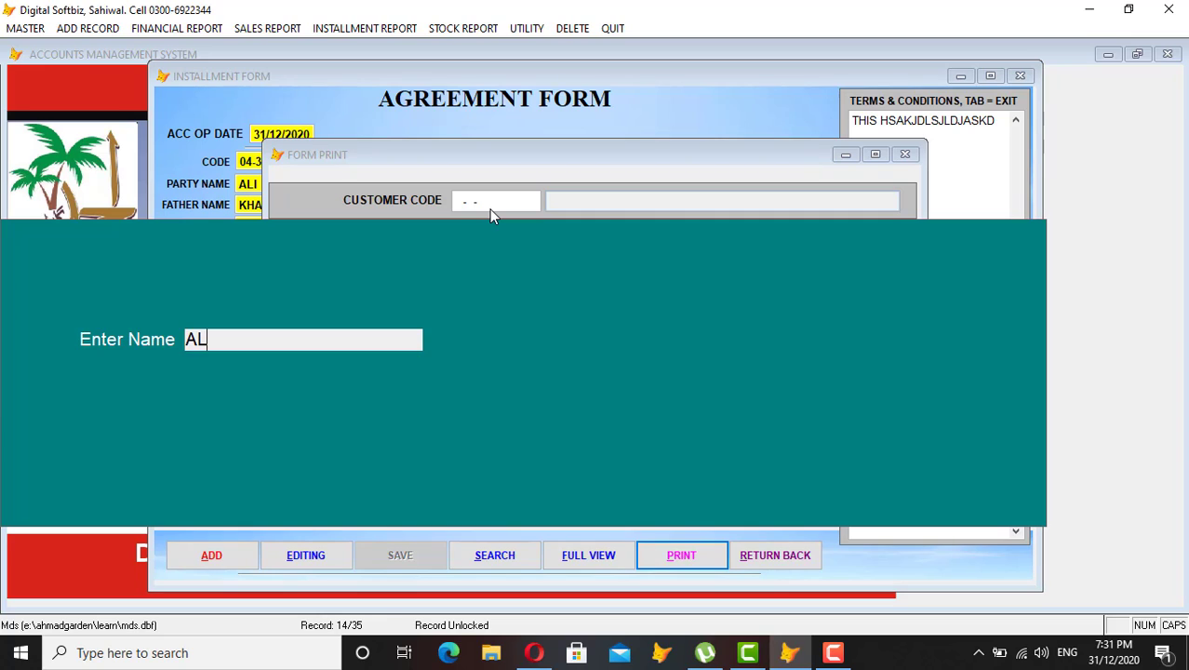
type("I KH")
key("Return")
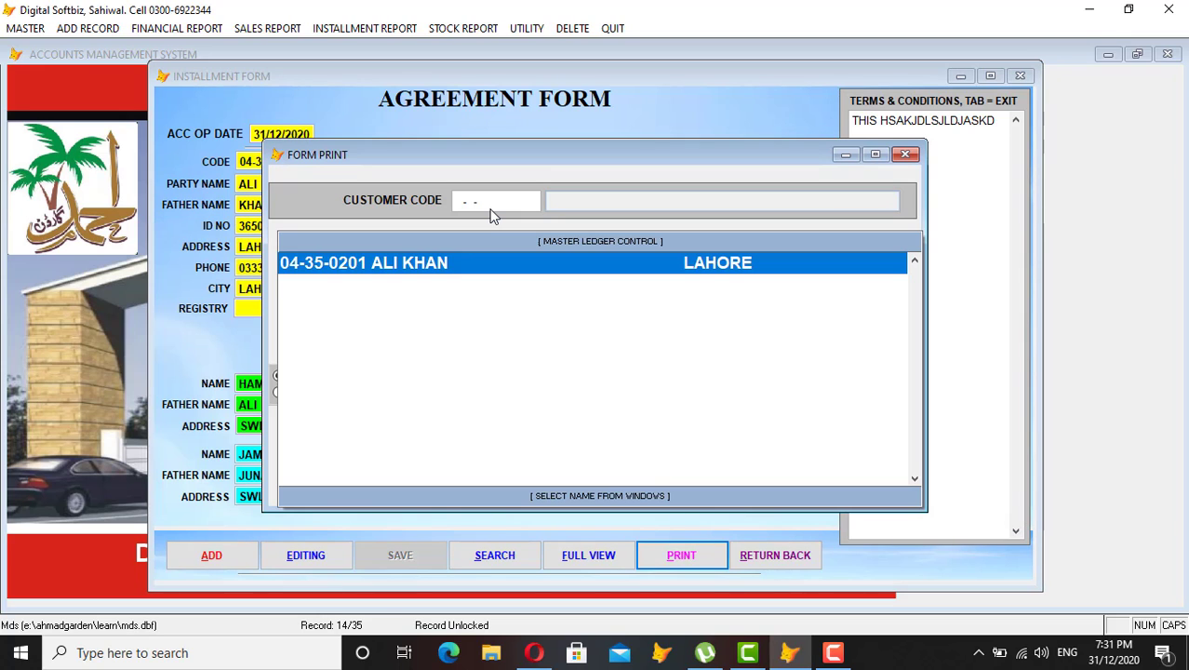
key("Return")
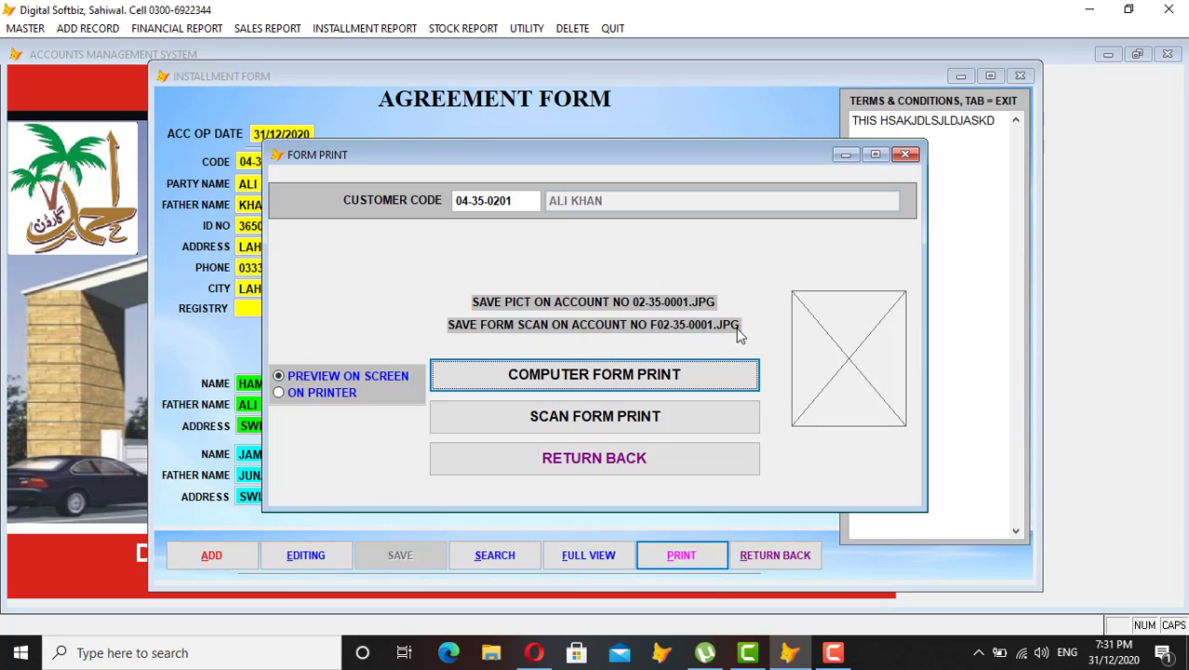
Preview the agreement form full-screen, scroll through it, and close the preview.
left_click(586, 379)
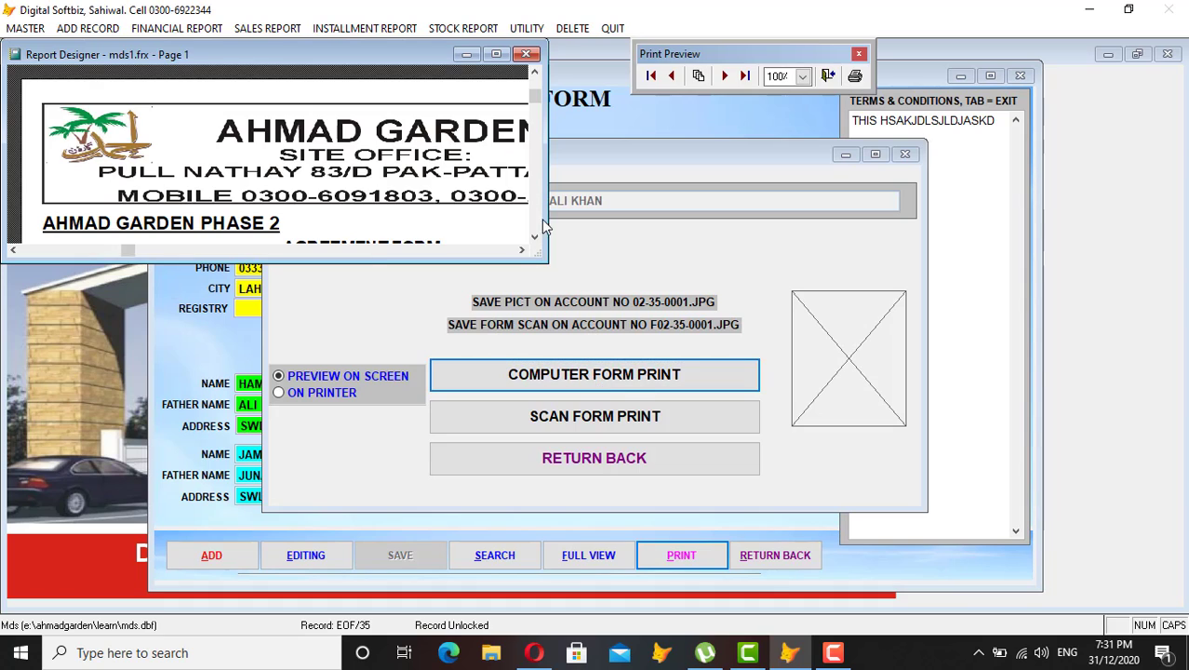
left_click(496, 55)
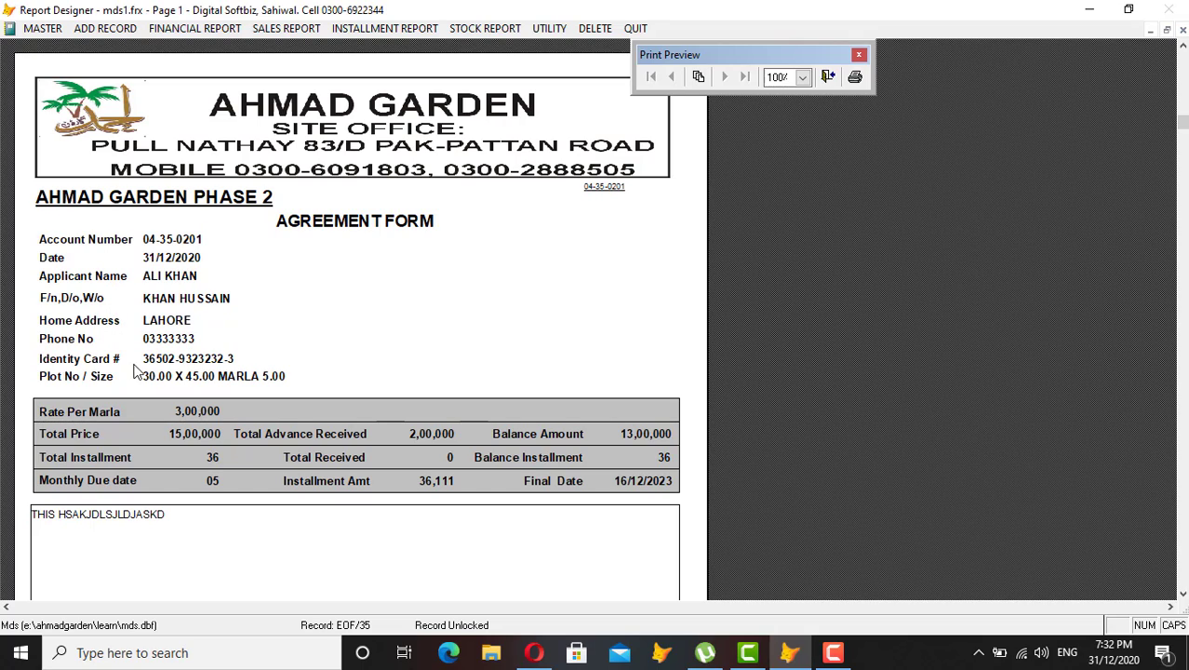
scroll(157, 384, "down", 2)
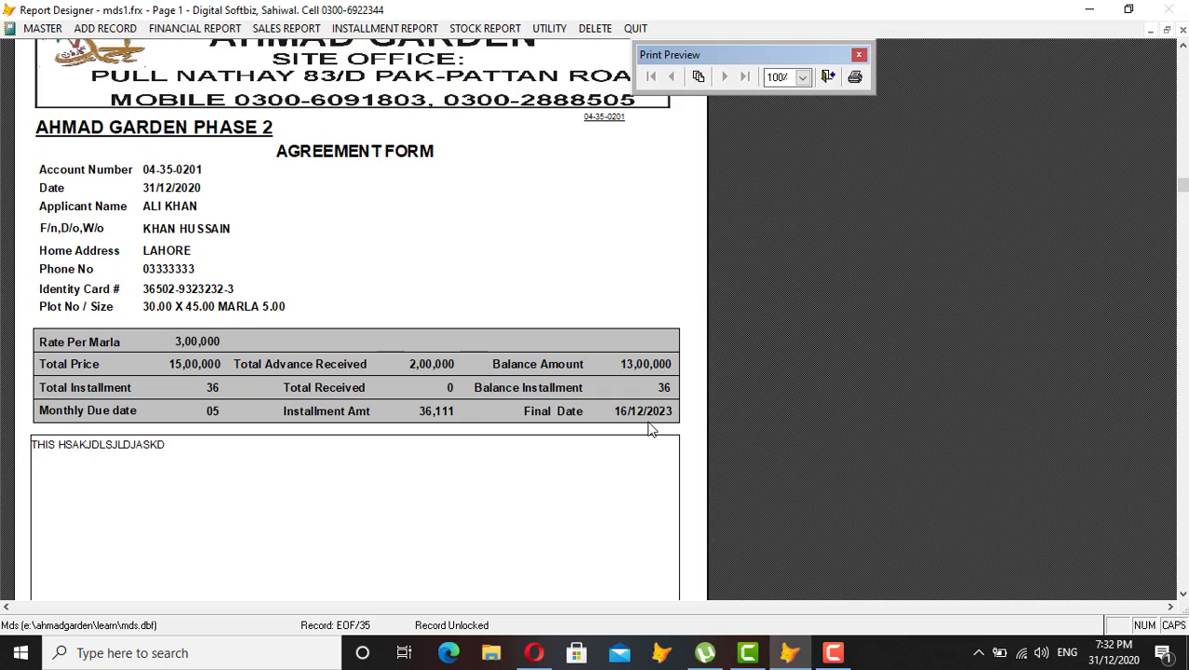
scroll(363, 366, "down", 1)
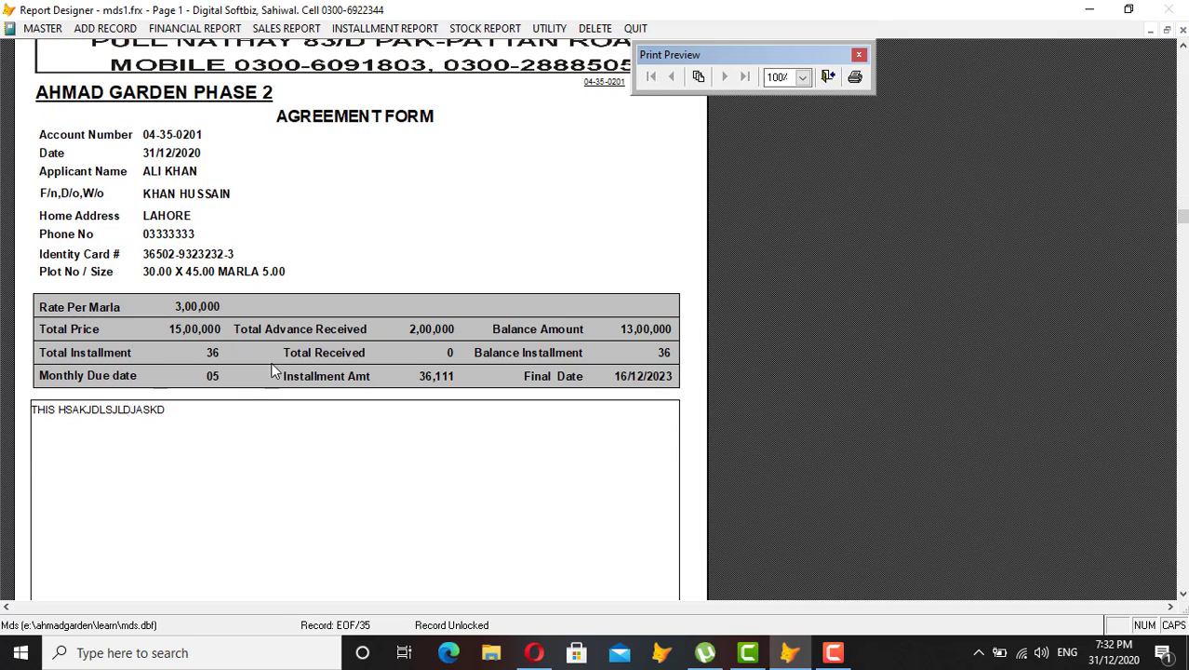
scroll(325, 470, "down", 1)
scroll(324, 472, "down", 4)
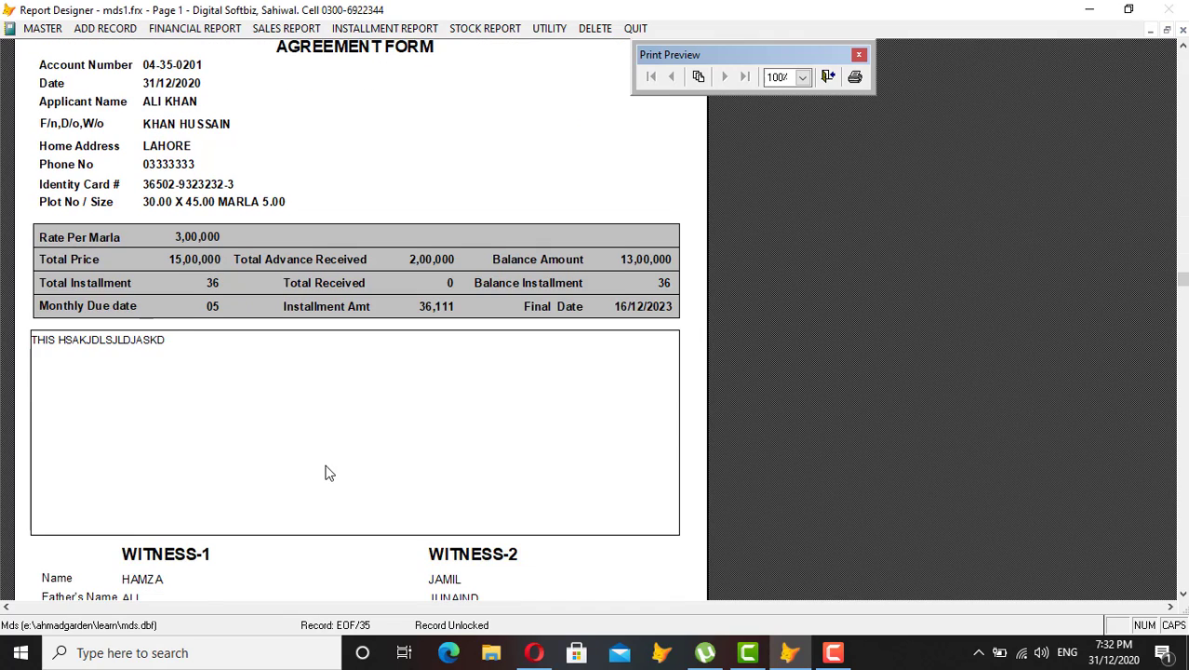
scroll(325, 472, "down", 4)
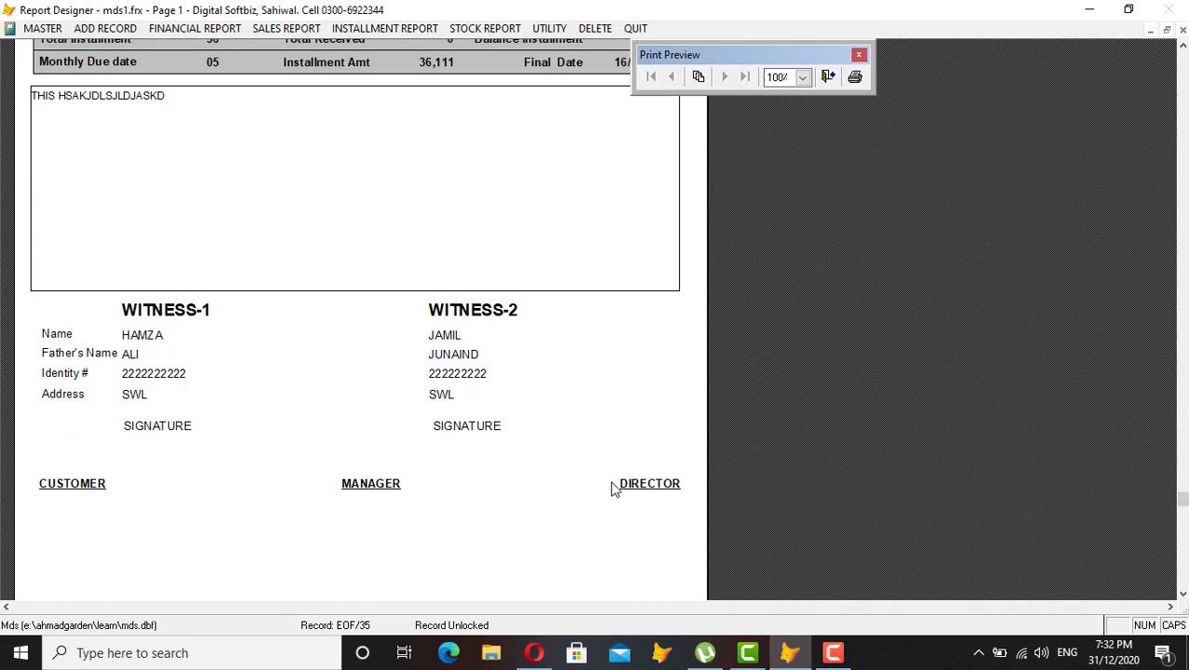
scroll(613, 487, "down", 2)
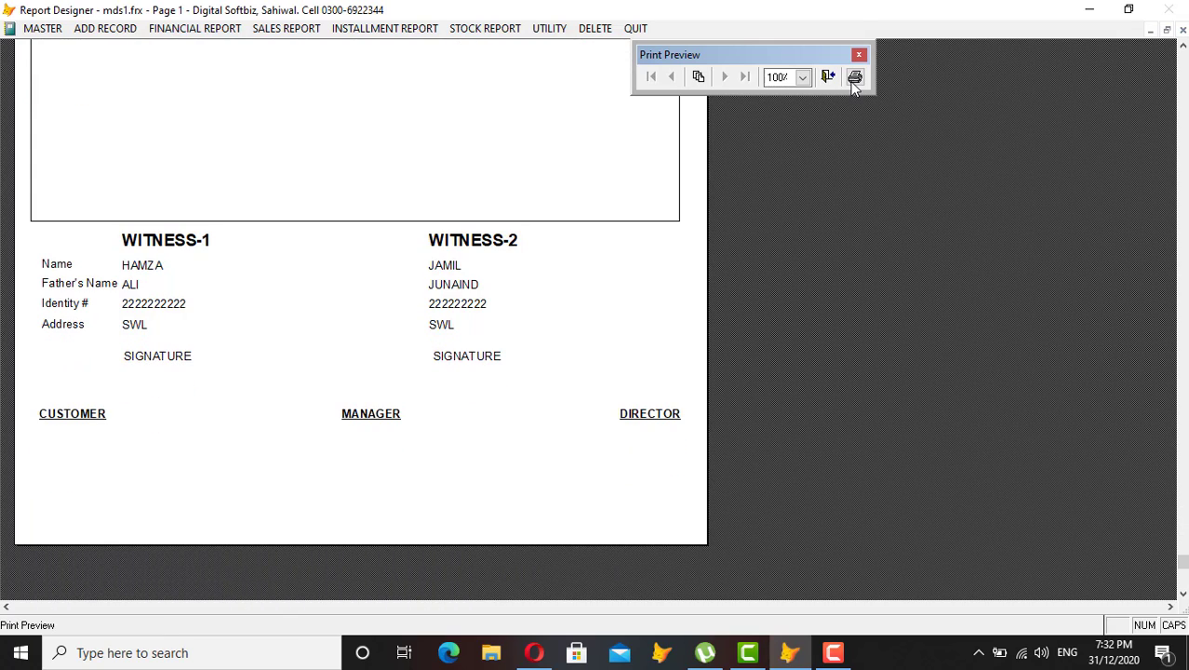
key("Escape")
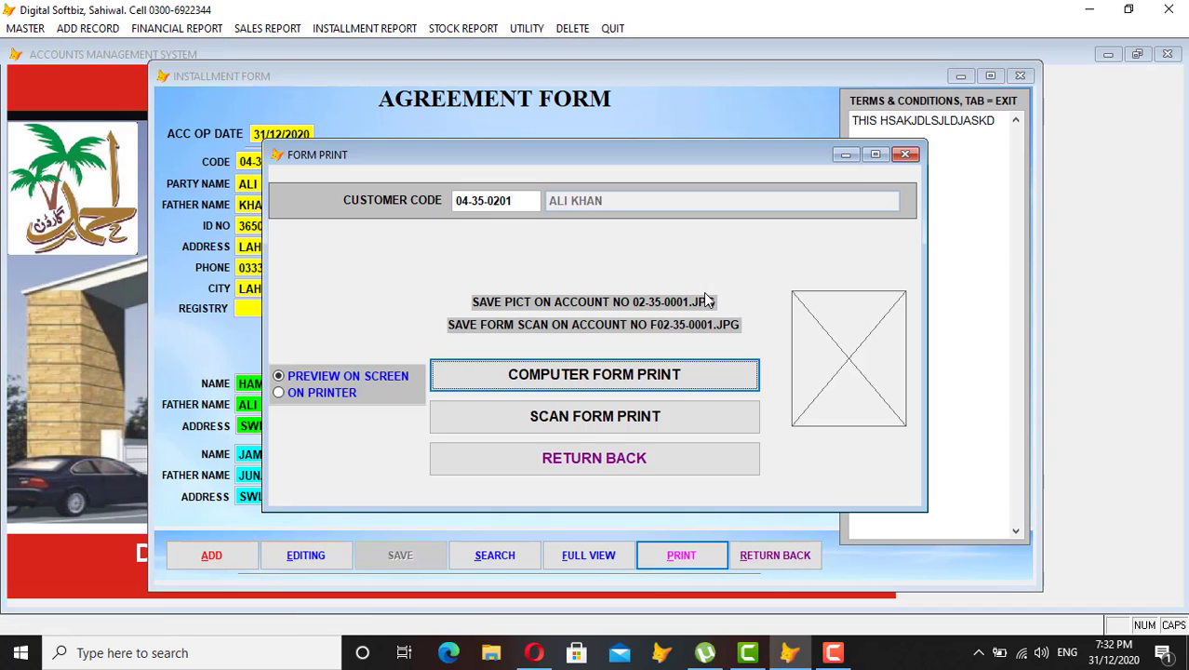
Close the agreement form, preview the Stock in Hand report to 31/12/2020, and open ADD RECORD.
left_click(649, 456)
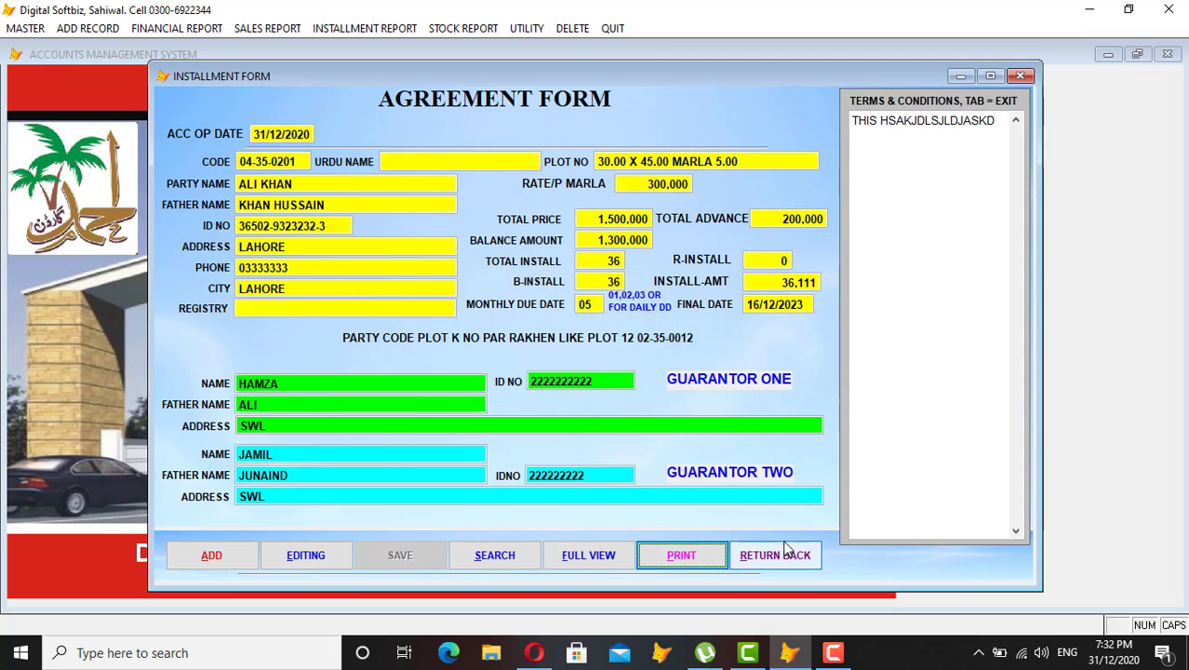
left_click(776, 555)
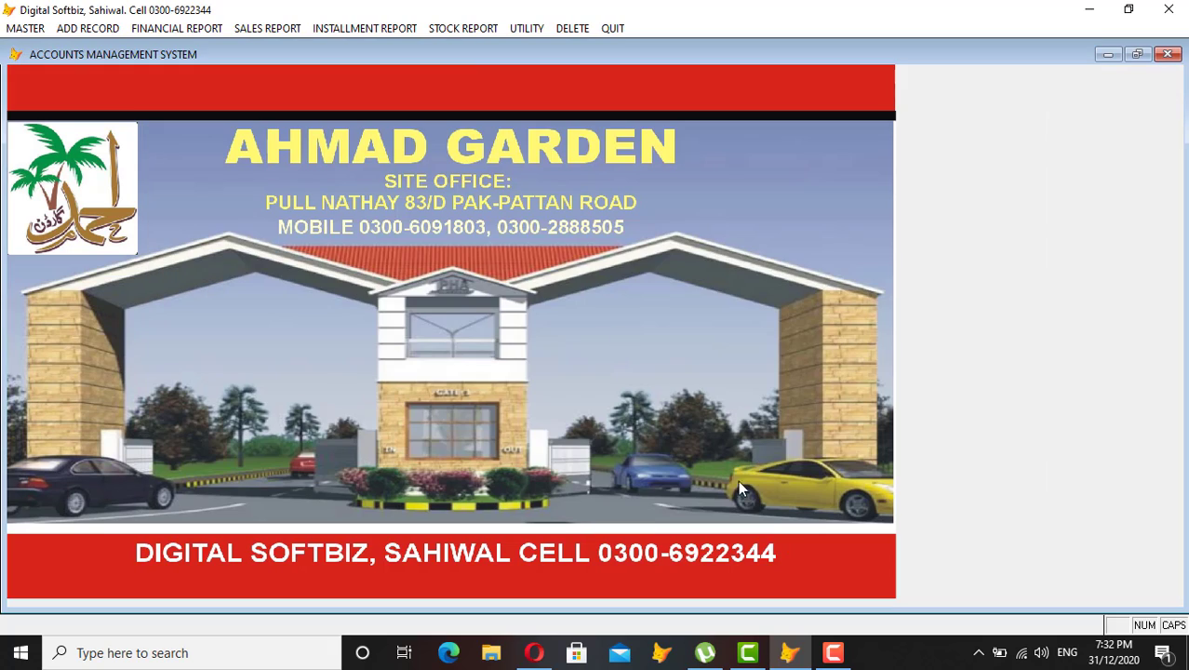
left_click(472, 33)
left_click(526, 111)
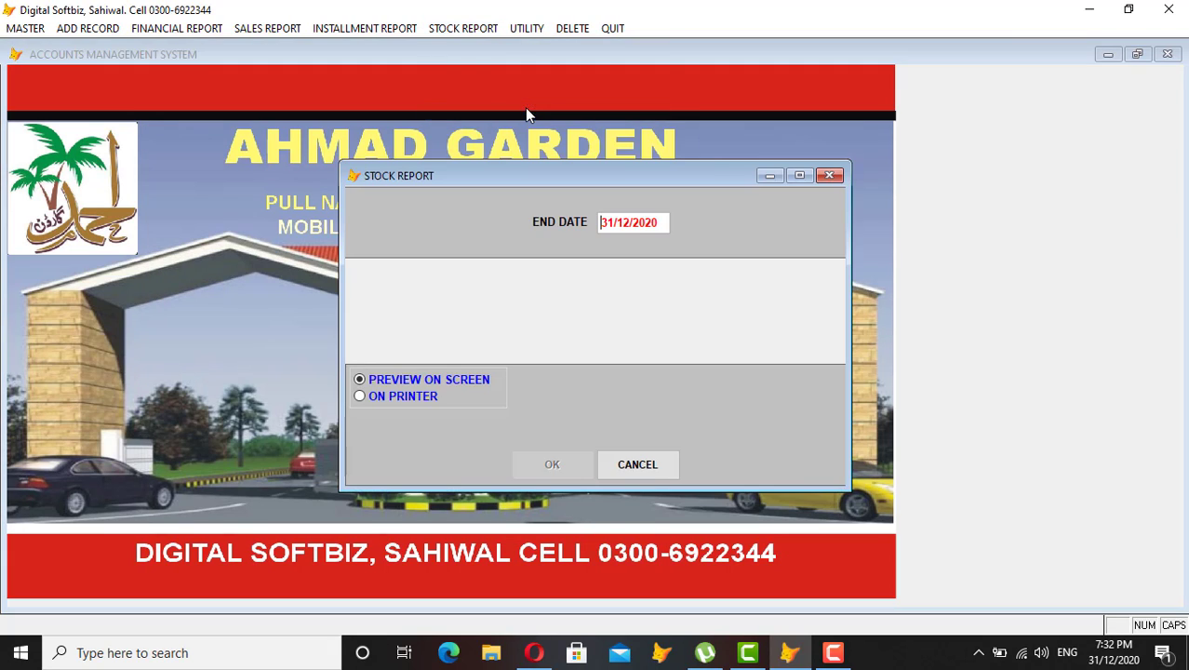
key("Return")
key("Return")
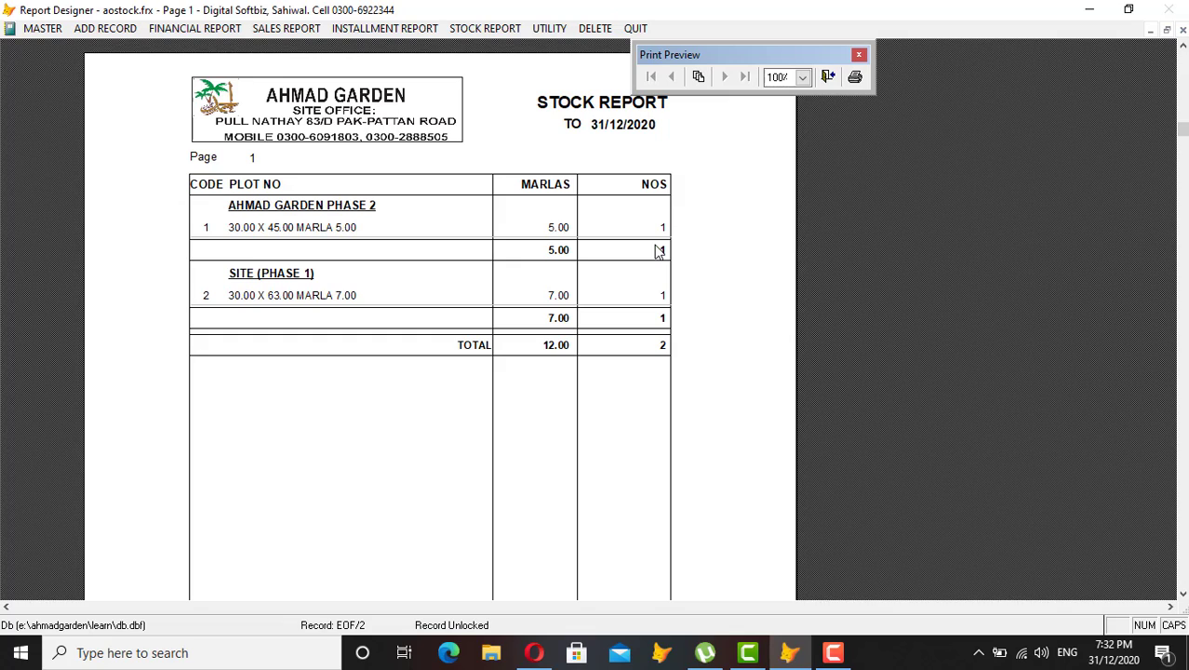
key("Escape")
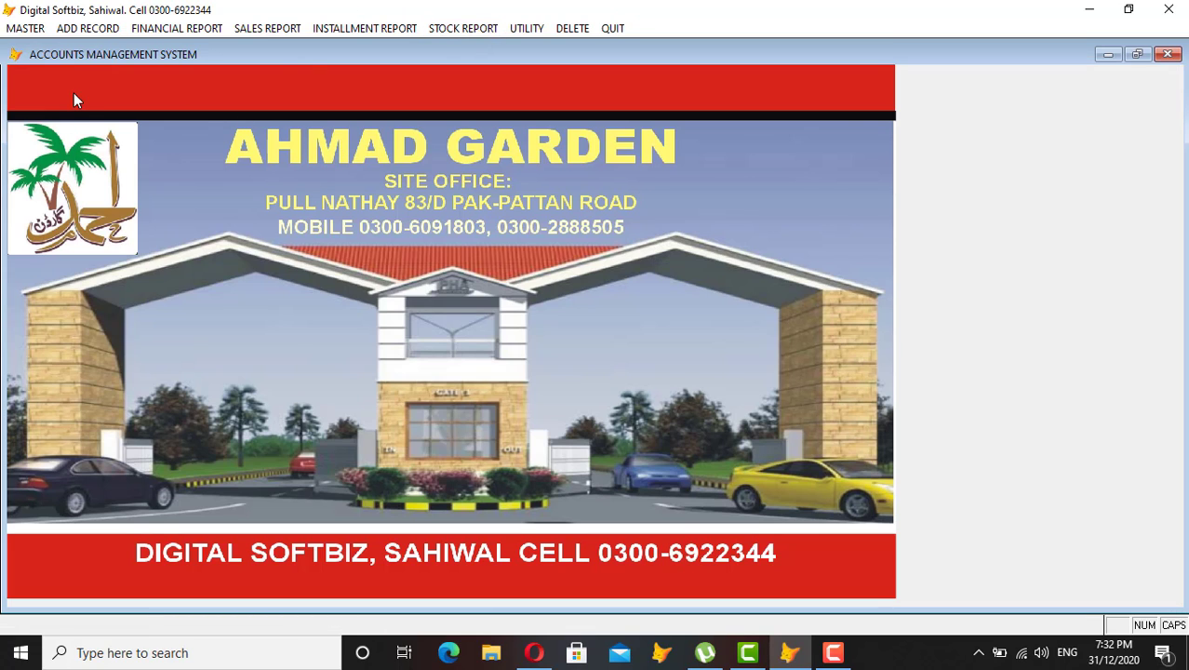
left_click(91, 32)
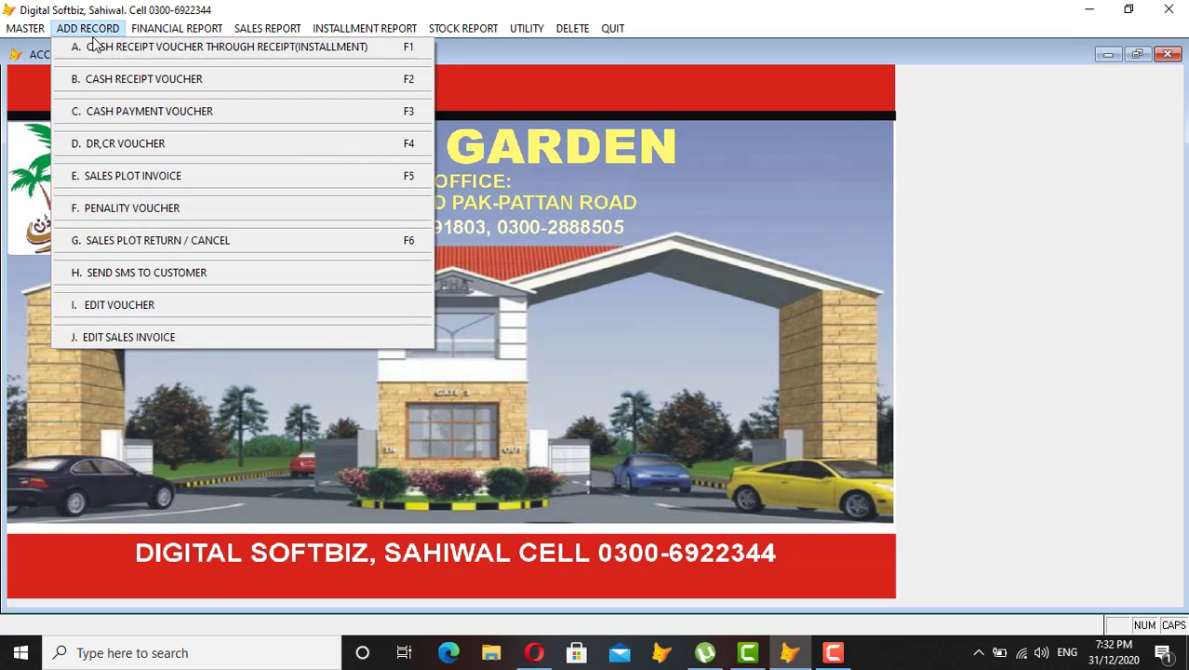
Start a new plot sales invoice for the customer found by name search, with sale site code 04.
left_click(165, 177)
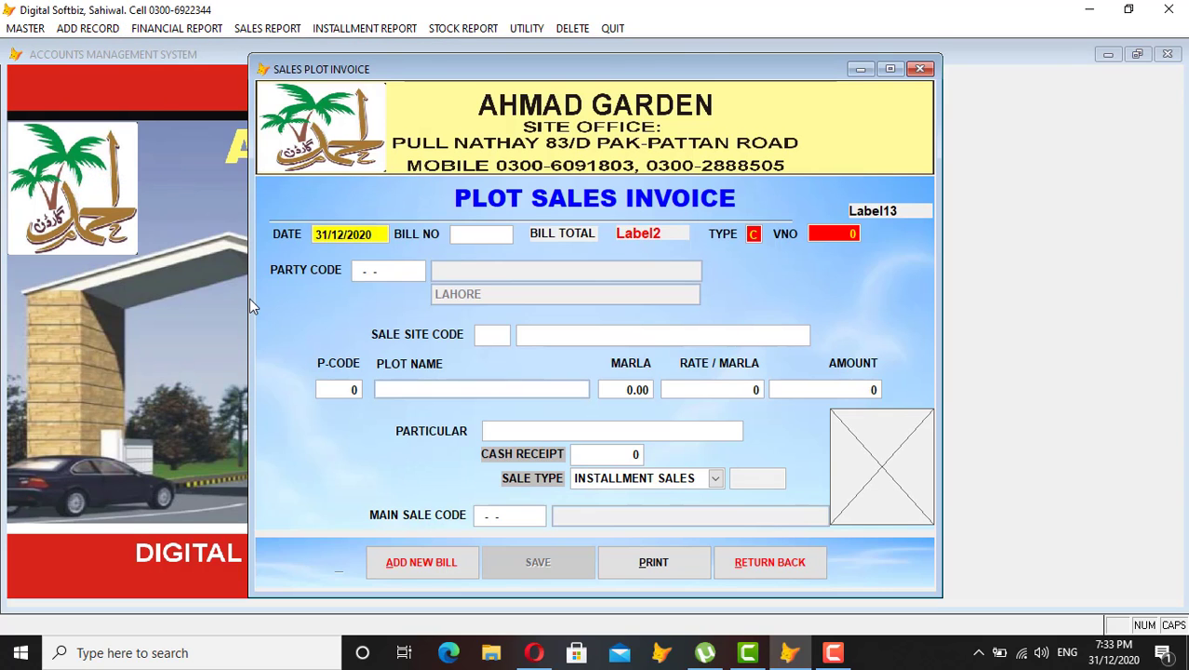
key("Return")
key("Return")
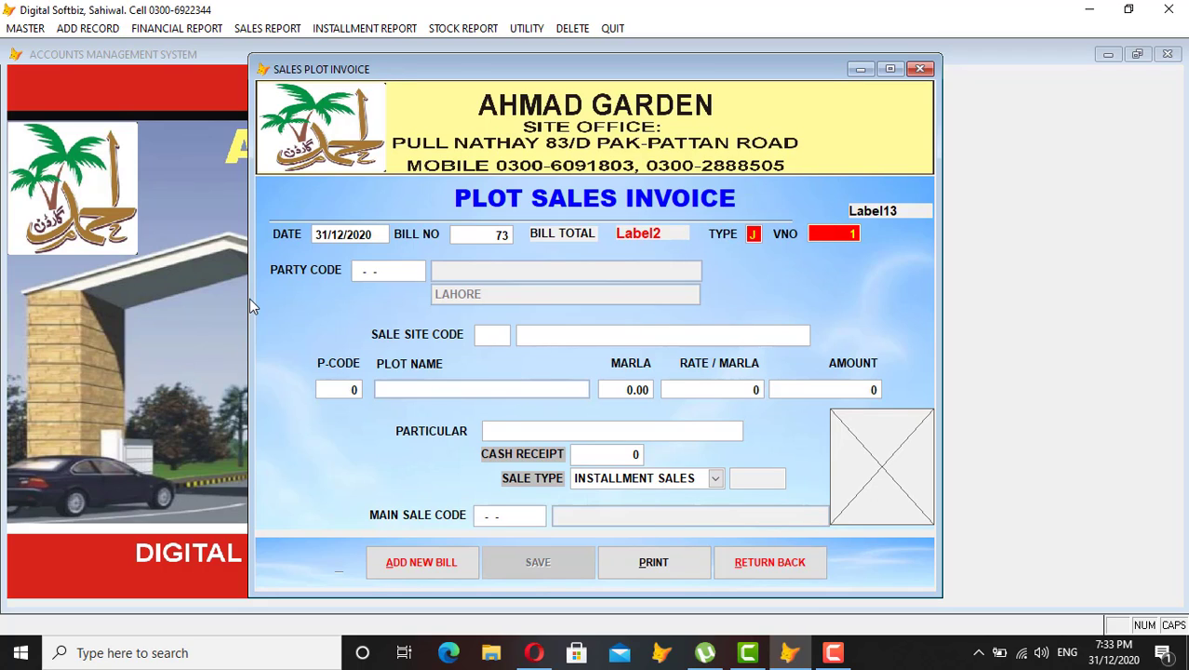
key("Return")
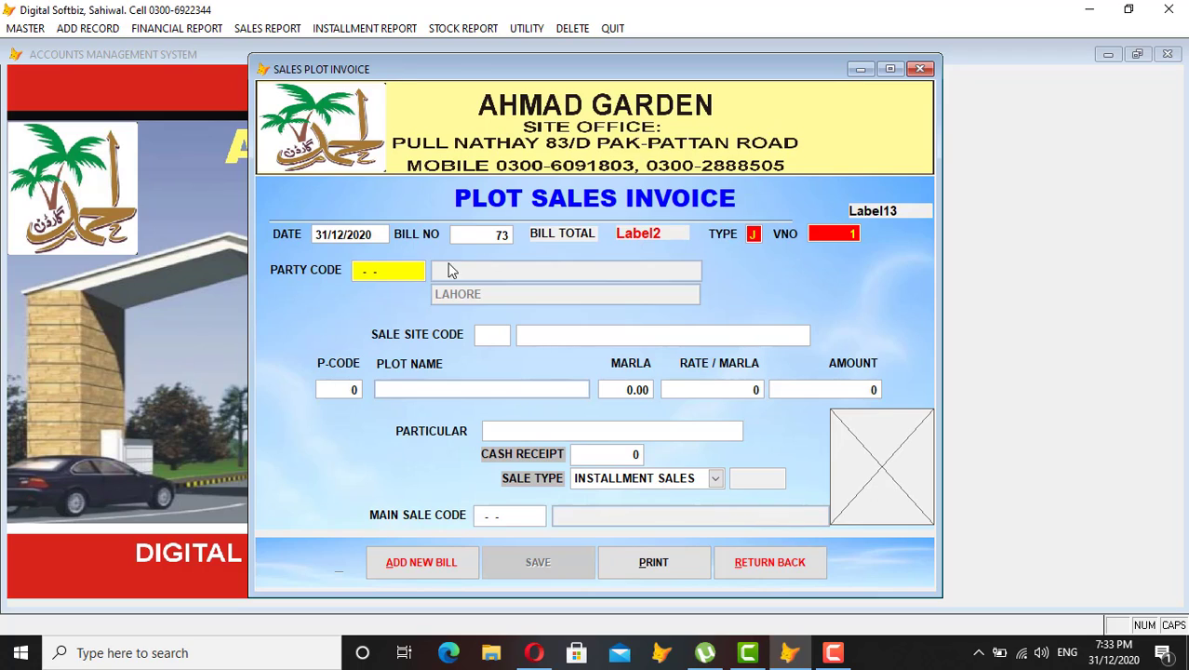
key("Return")
type("ALI KH")
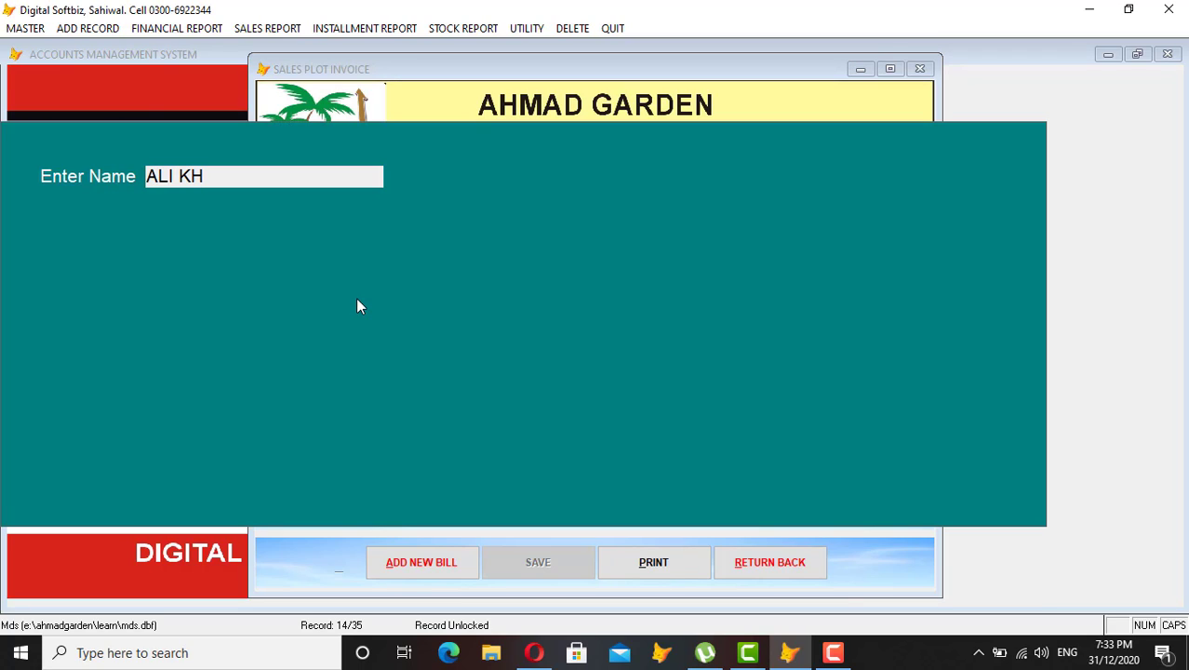
key("Return")
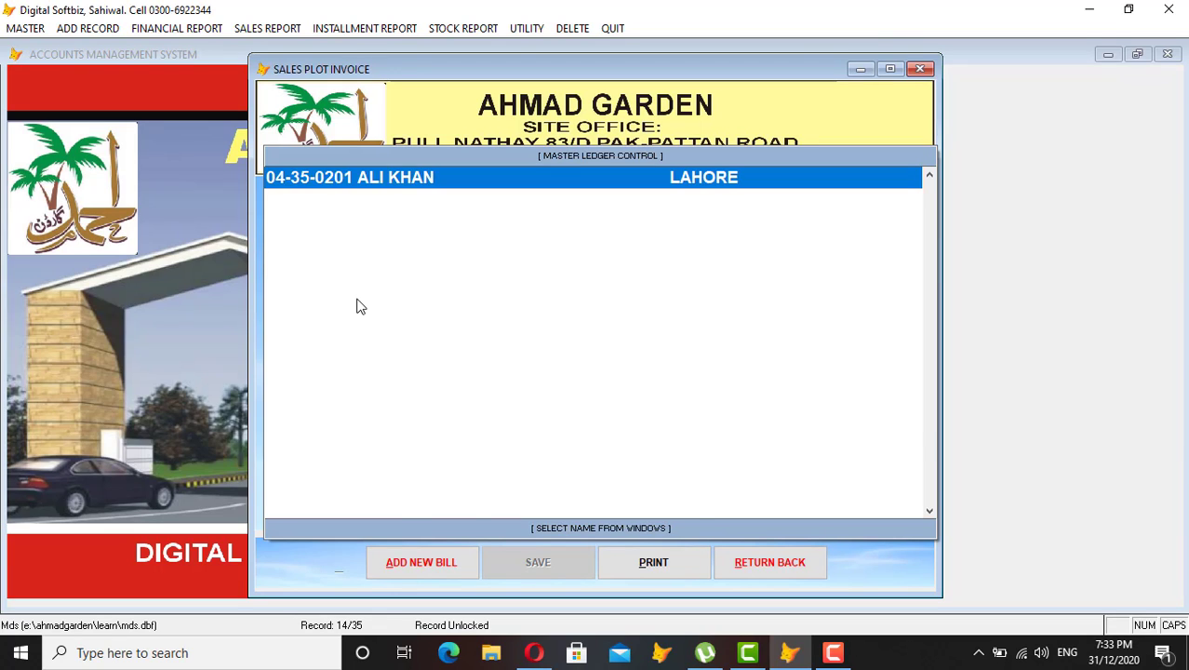
key("Return")
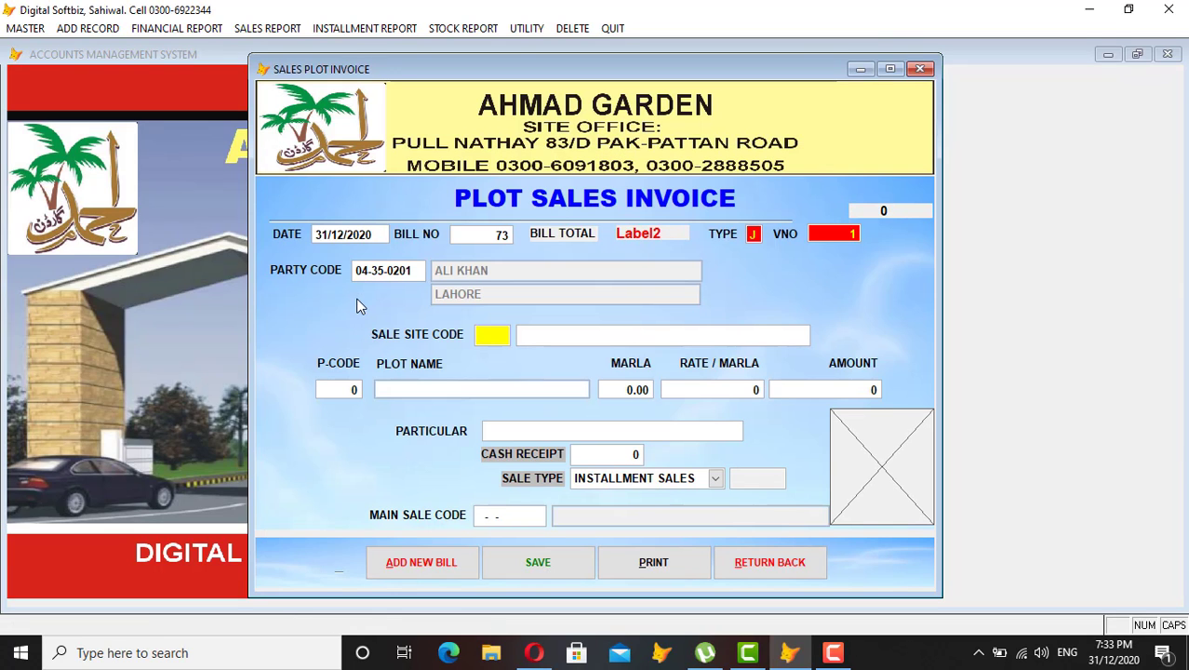
type("04")
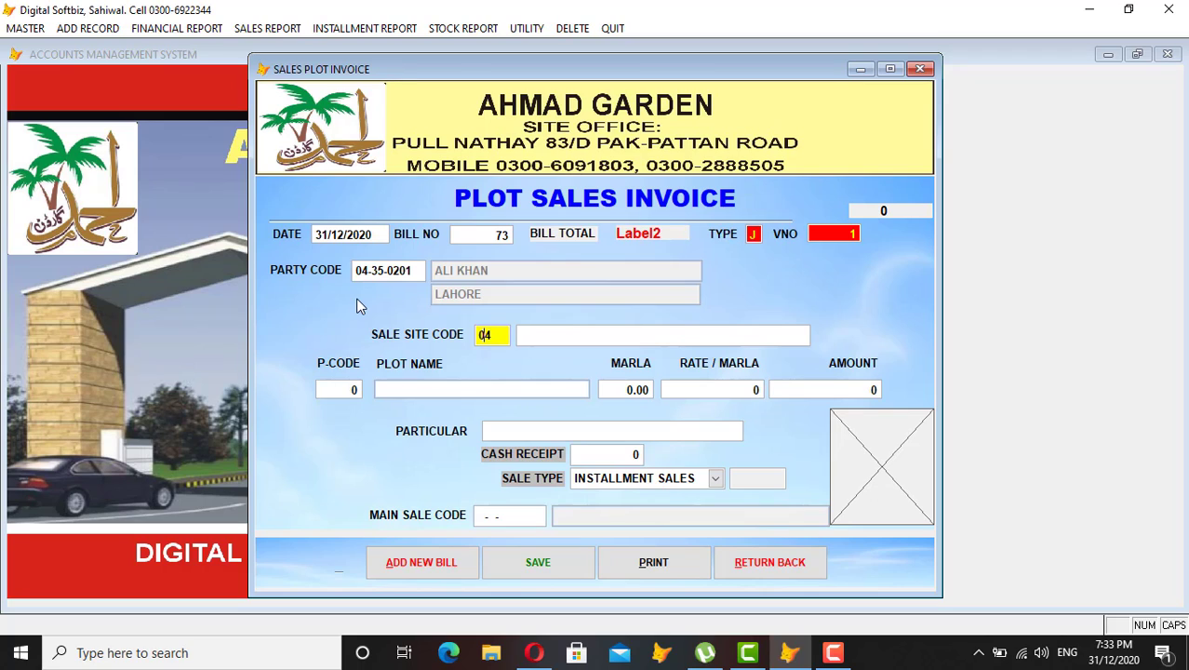
key("Return")
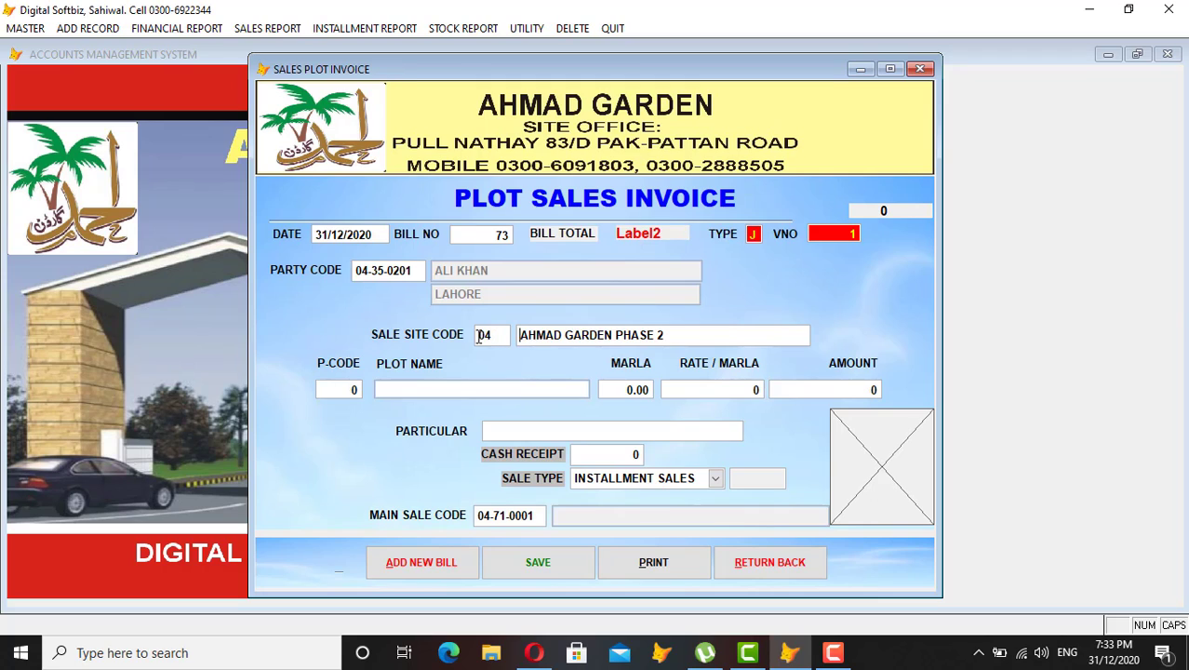
Select the 5.00-marla AHMAD GARDEN PHASE 2 plot at 300,000 per marla.
key("Return")
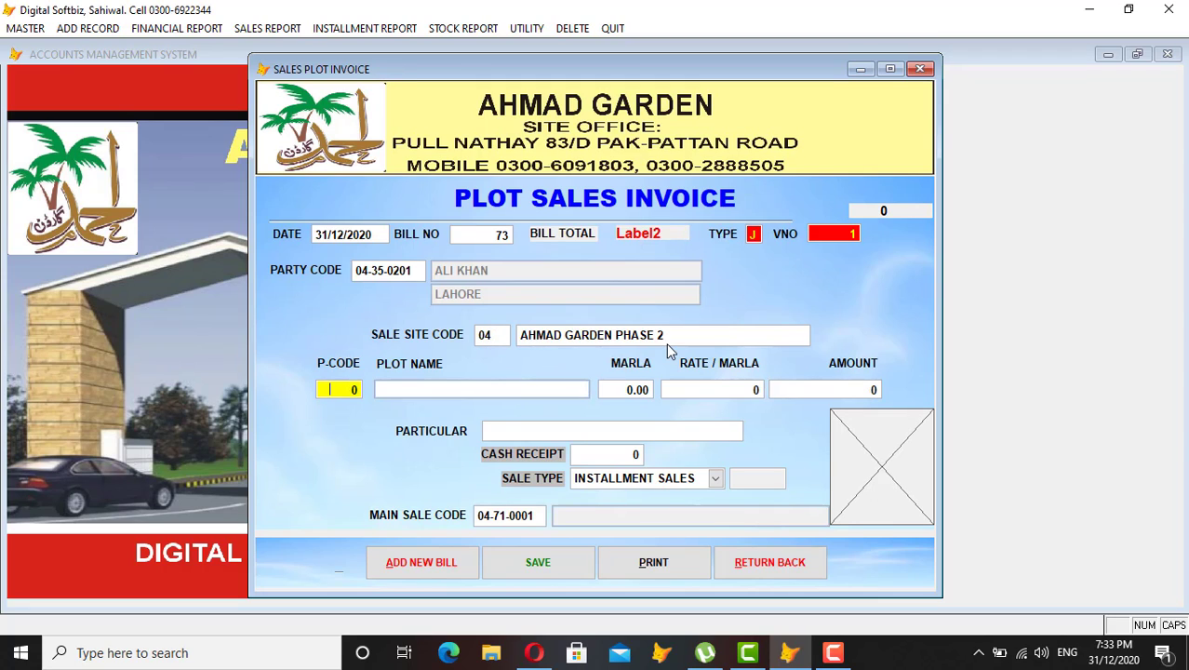
key("Return")
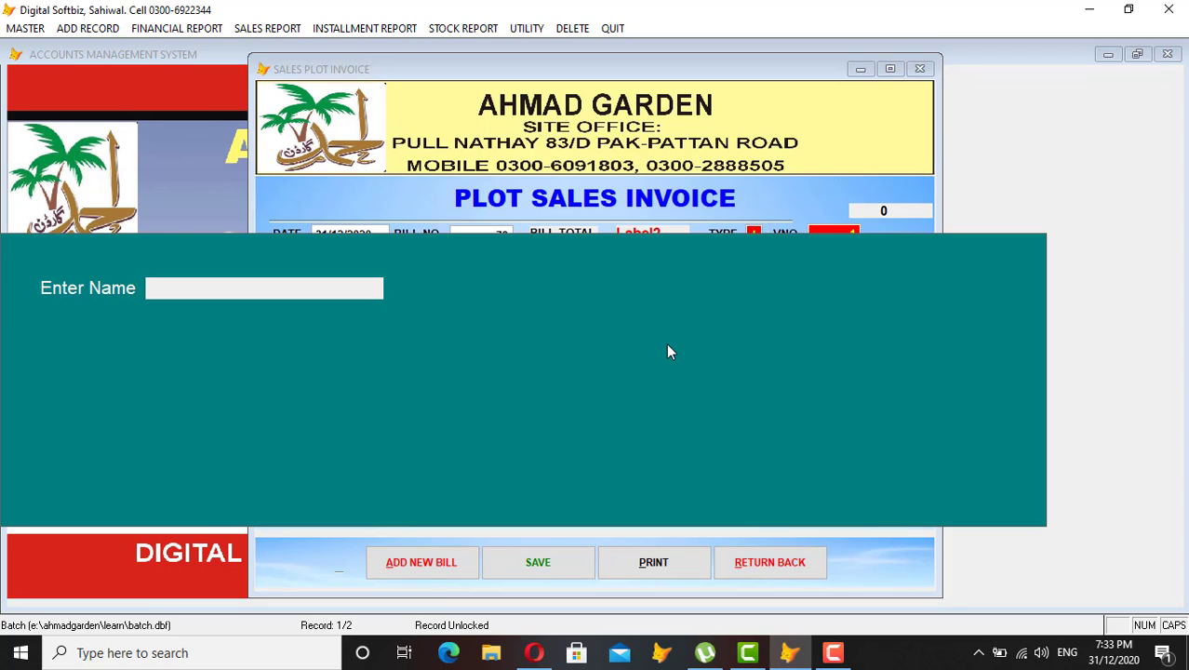
type("5")
key("Return")
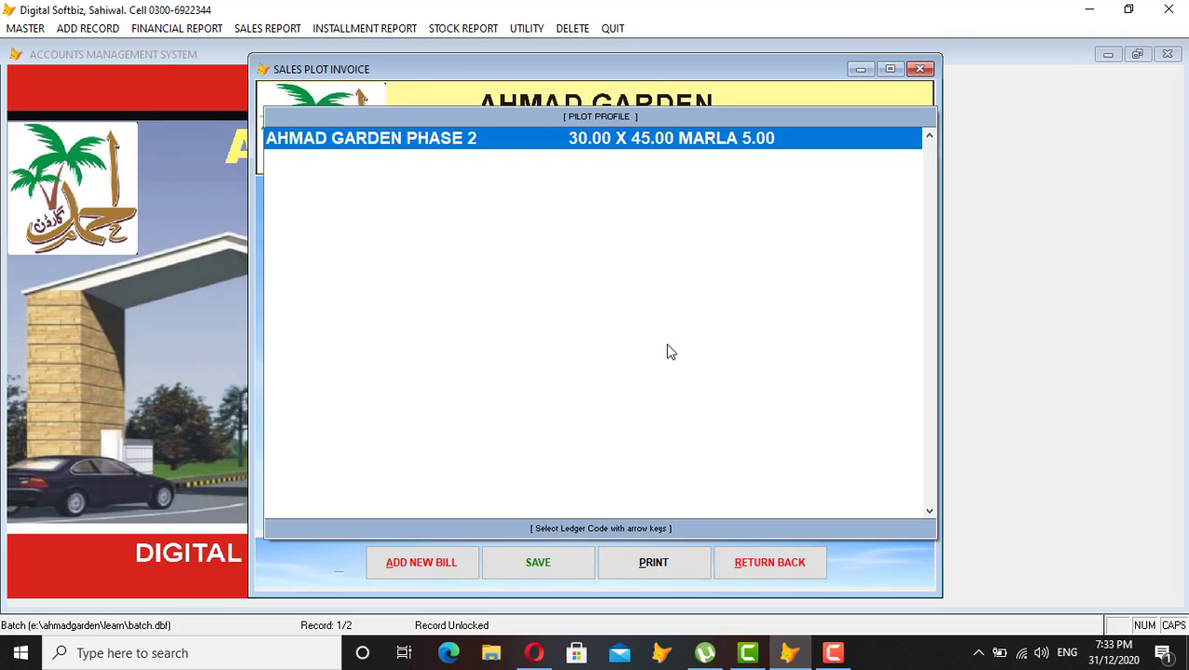
key("Return")
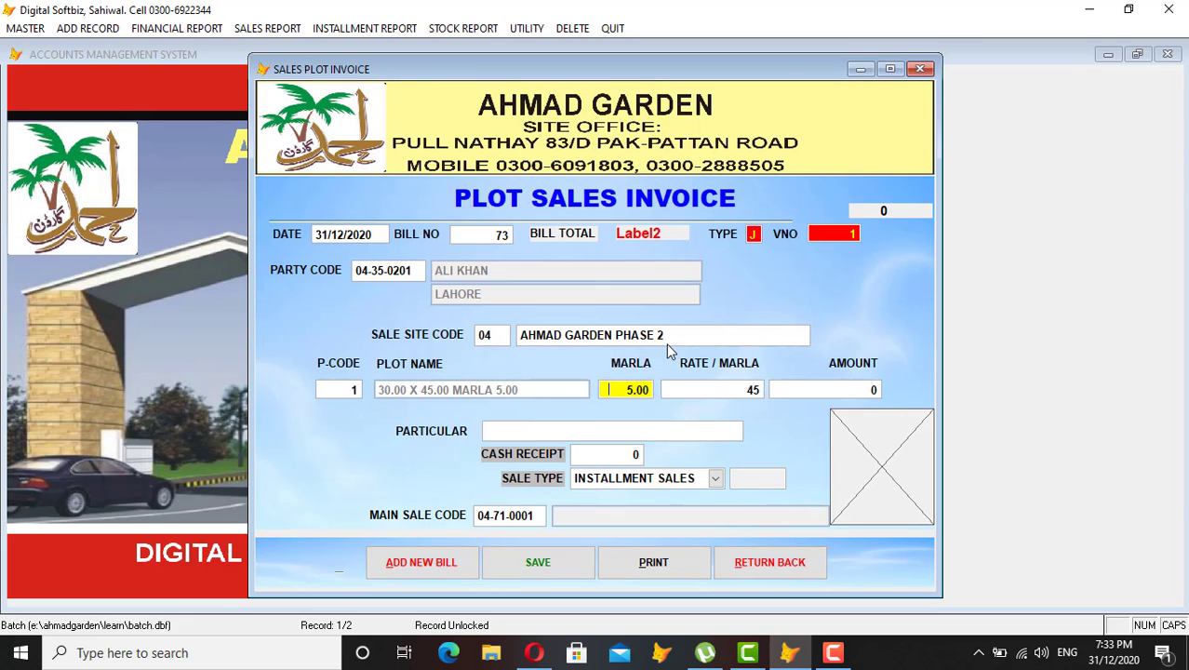
key("Return")
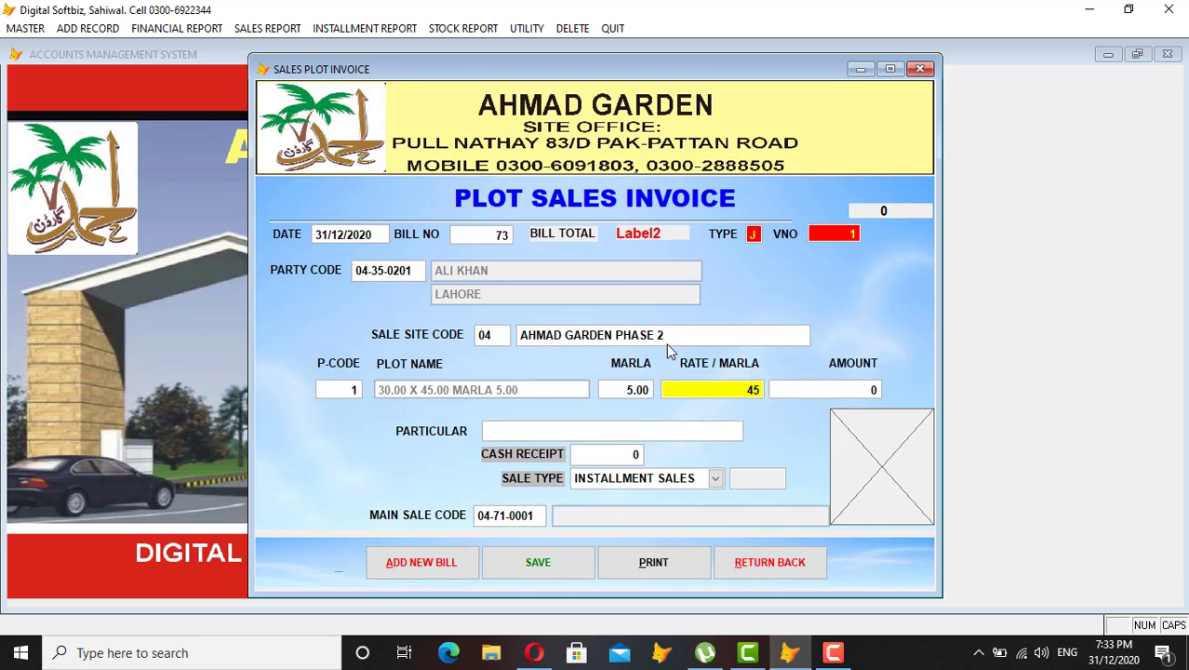
type("300,000")
key("Return")
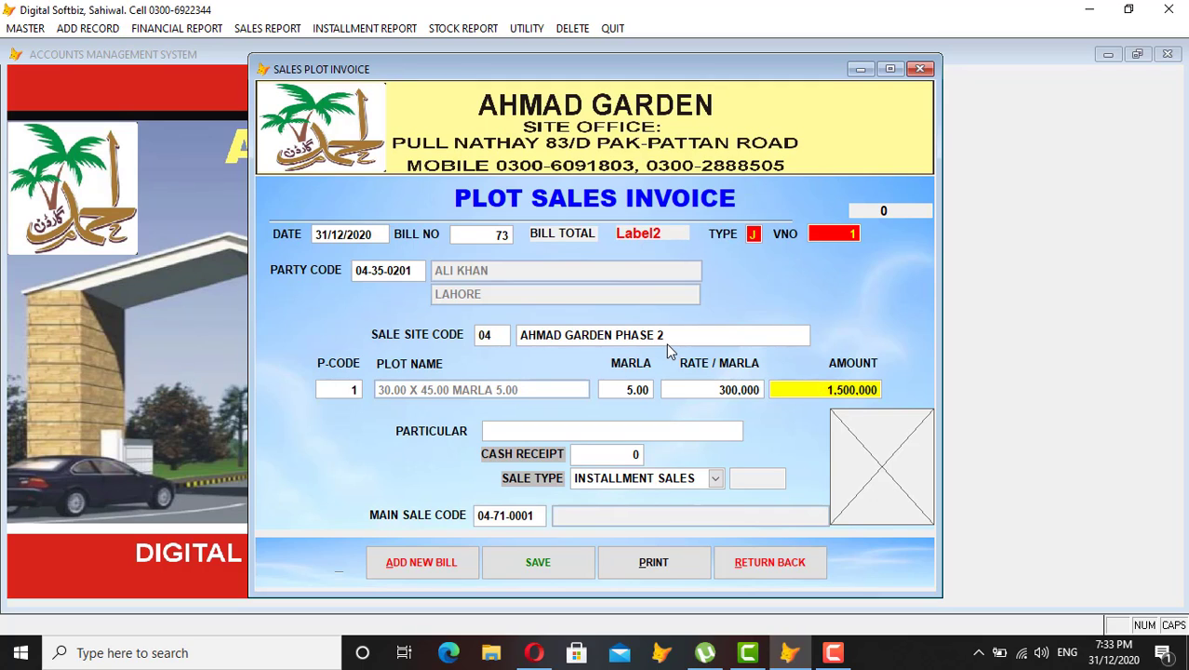
Accept the 1,500,000 amount, enter particular SALE, and keep installment sales as sale type.
key("Return")
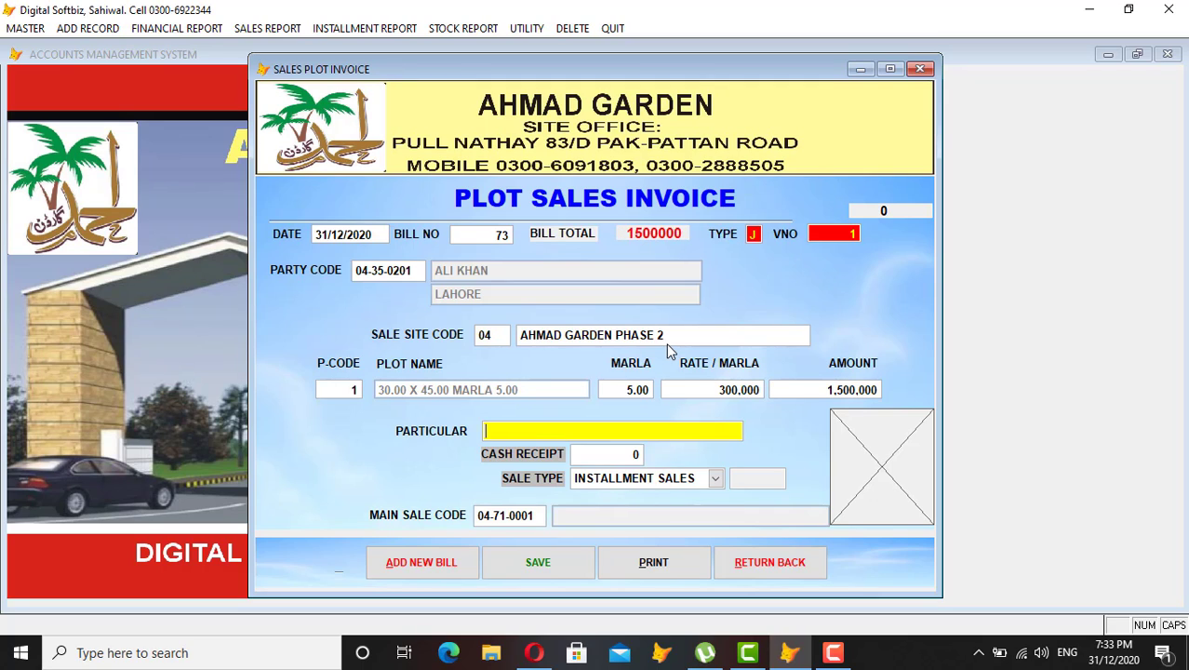
type("SALE")
key("Return")
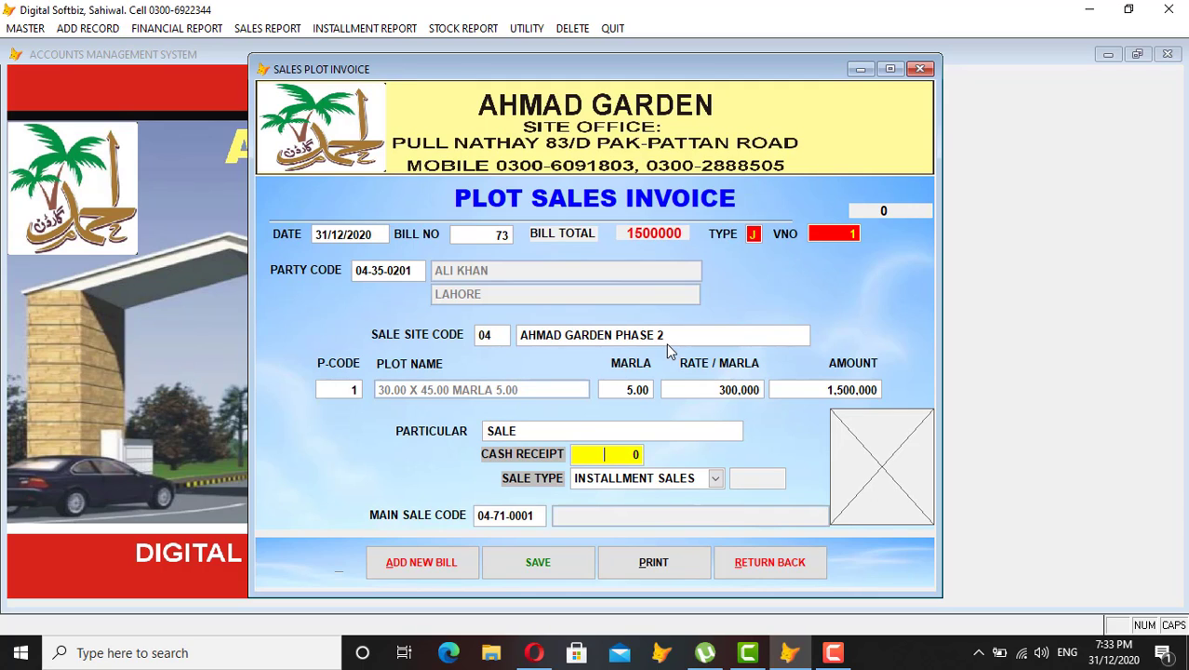
key("Return")
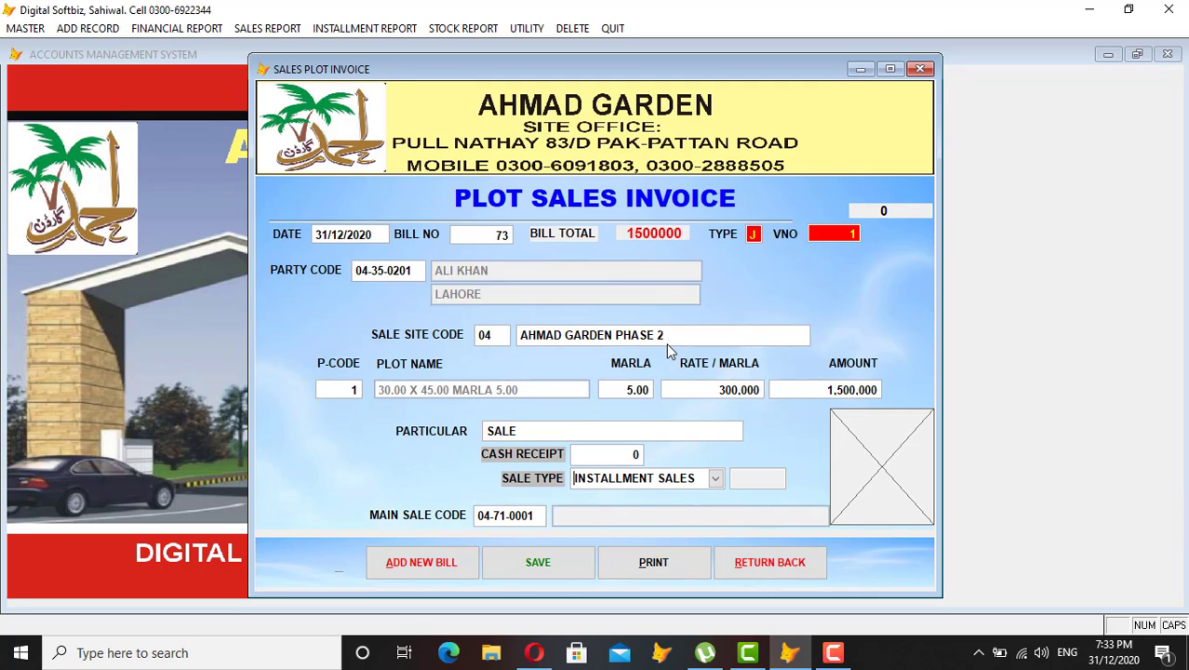
key("Return")
key("Return")
key("Return")
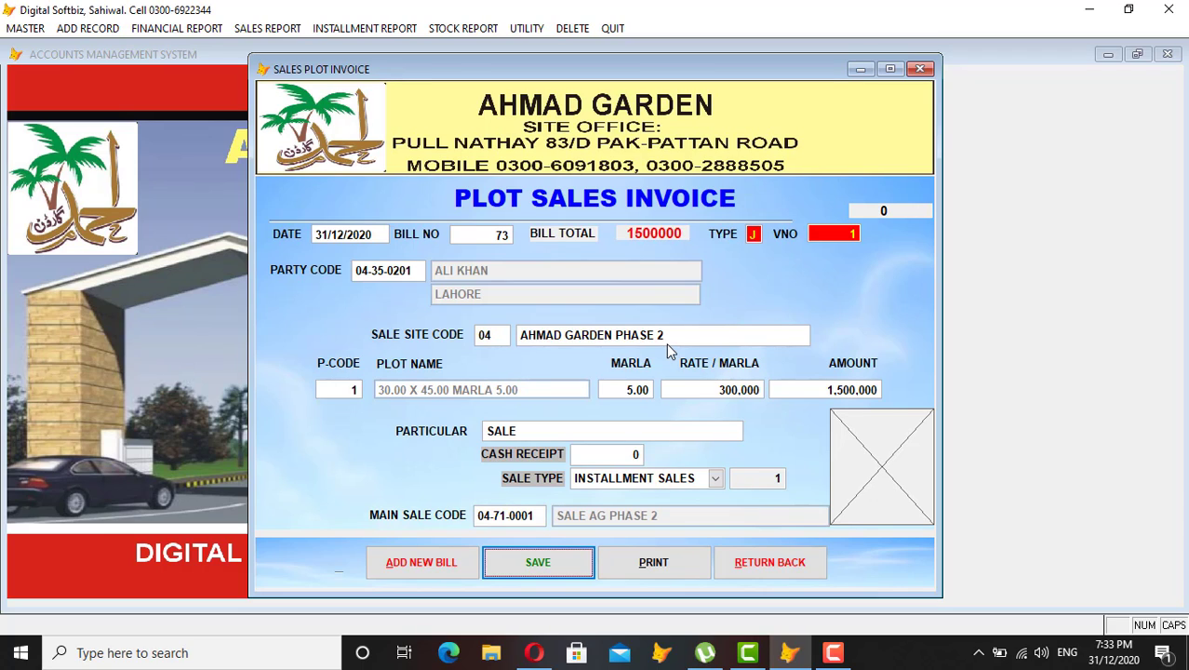
Save invoice 73 and preview its allotment letter (36 installments of 36,111), zooming out and back in.
left_click(568, 553)
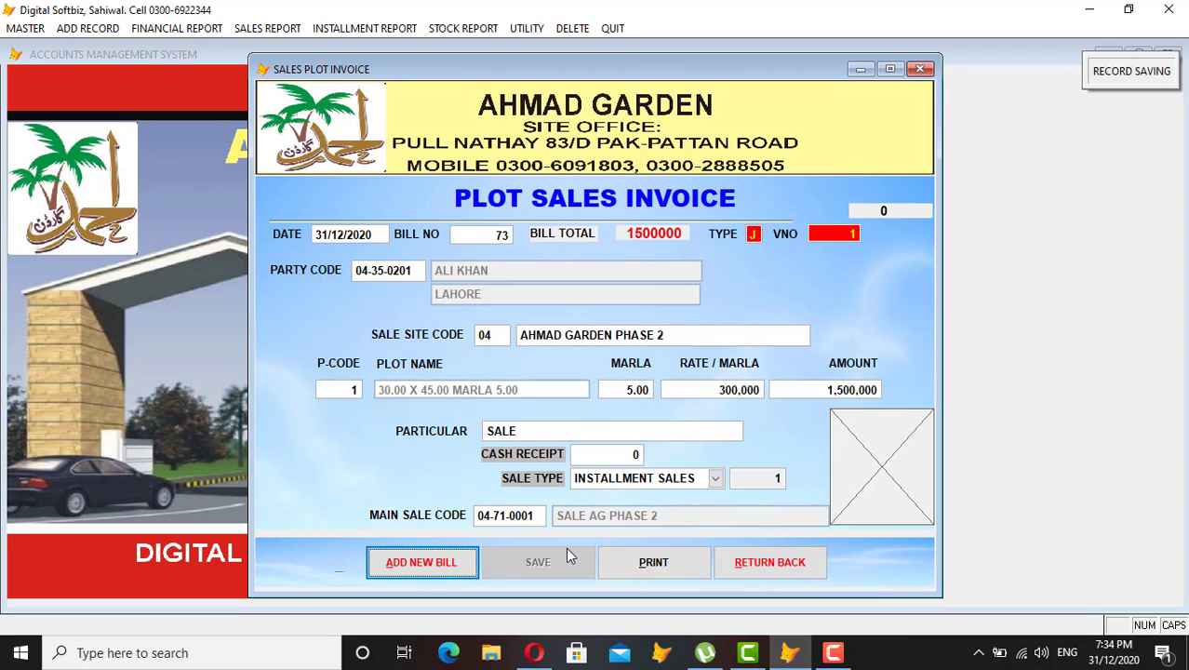
left_click(636, 567)
key("Return")
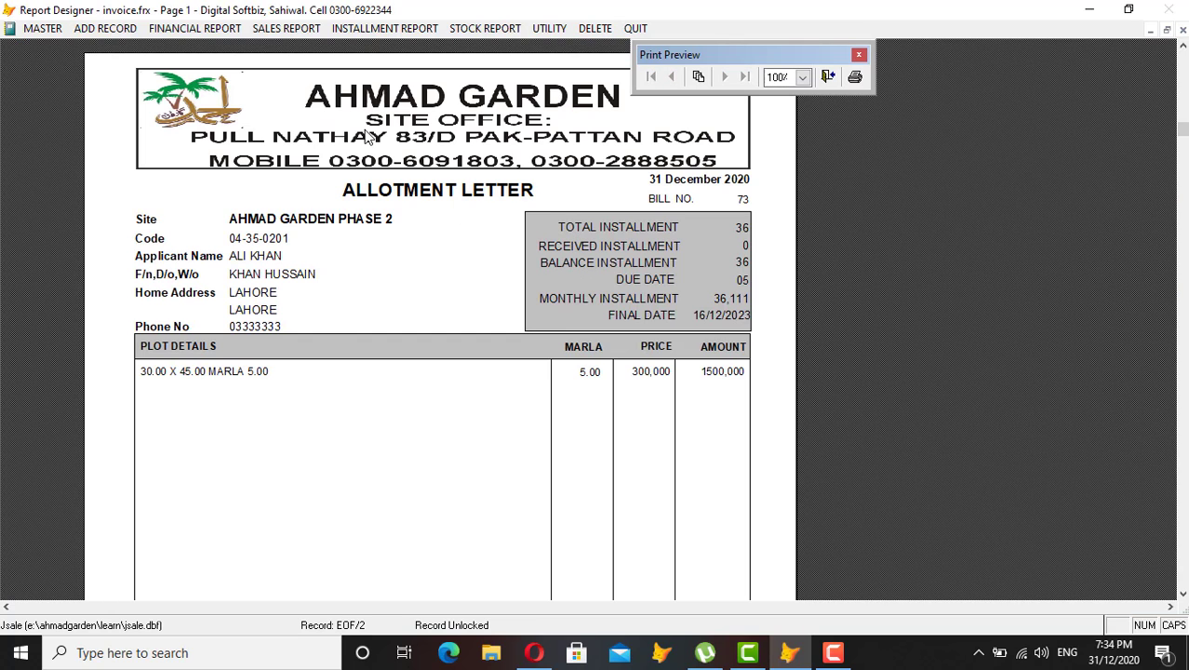
left_click(550, 385)
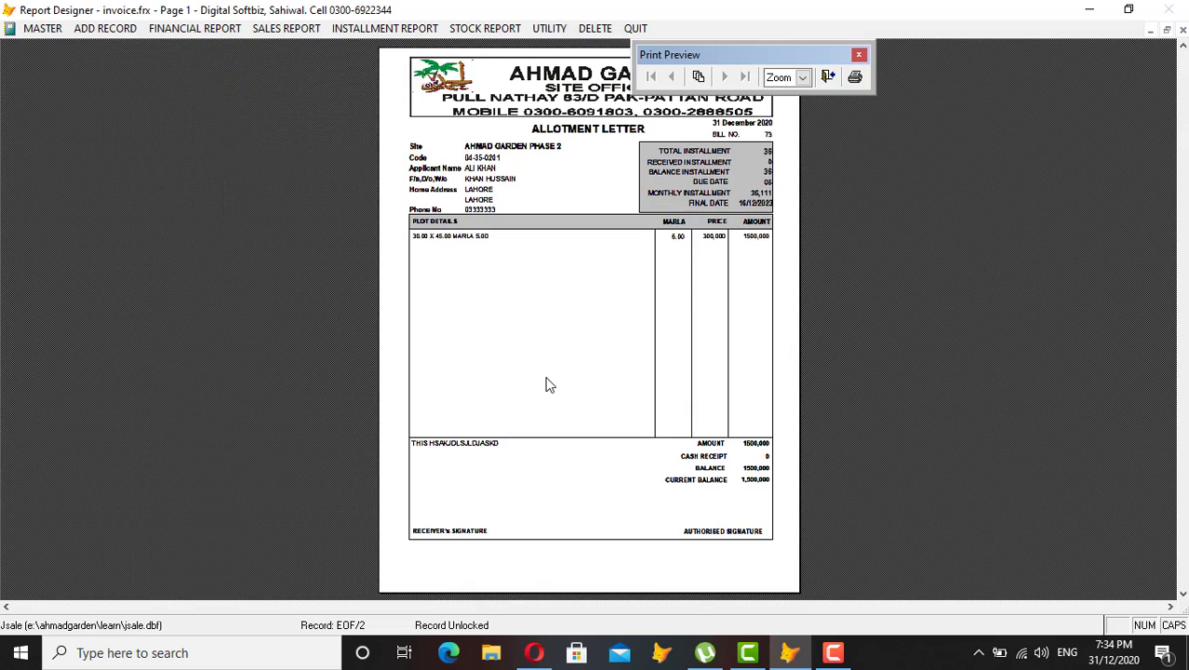
left_click(680, 423)
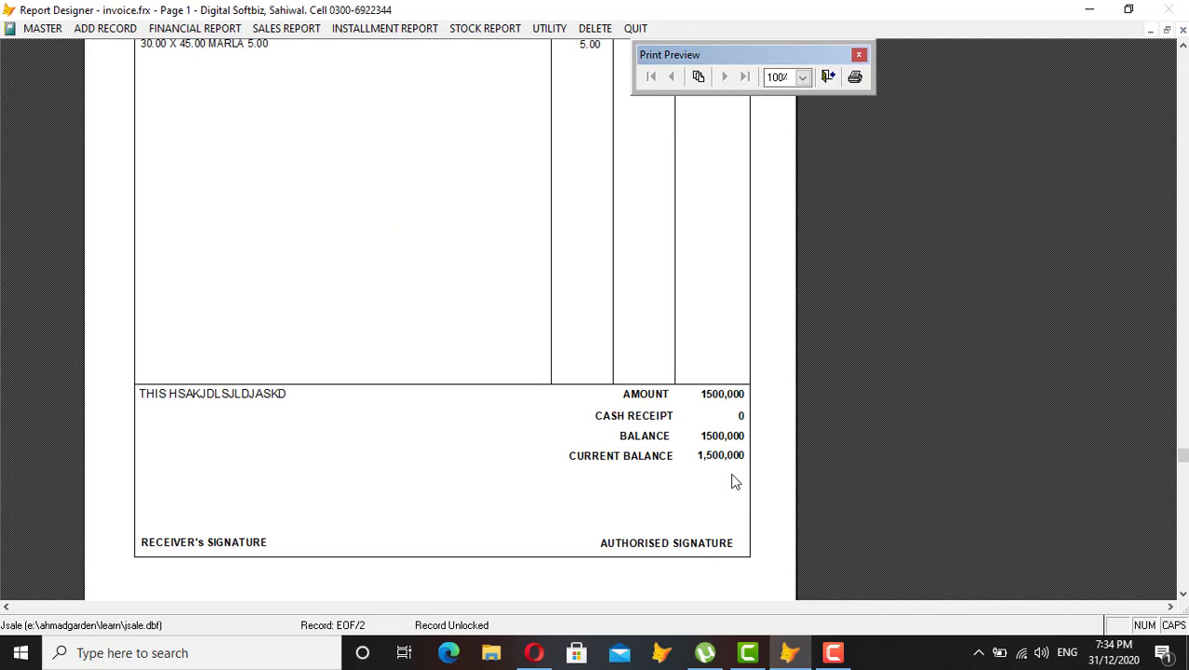
key("Escape")
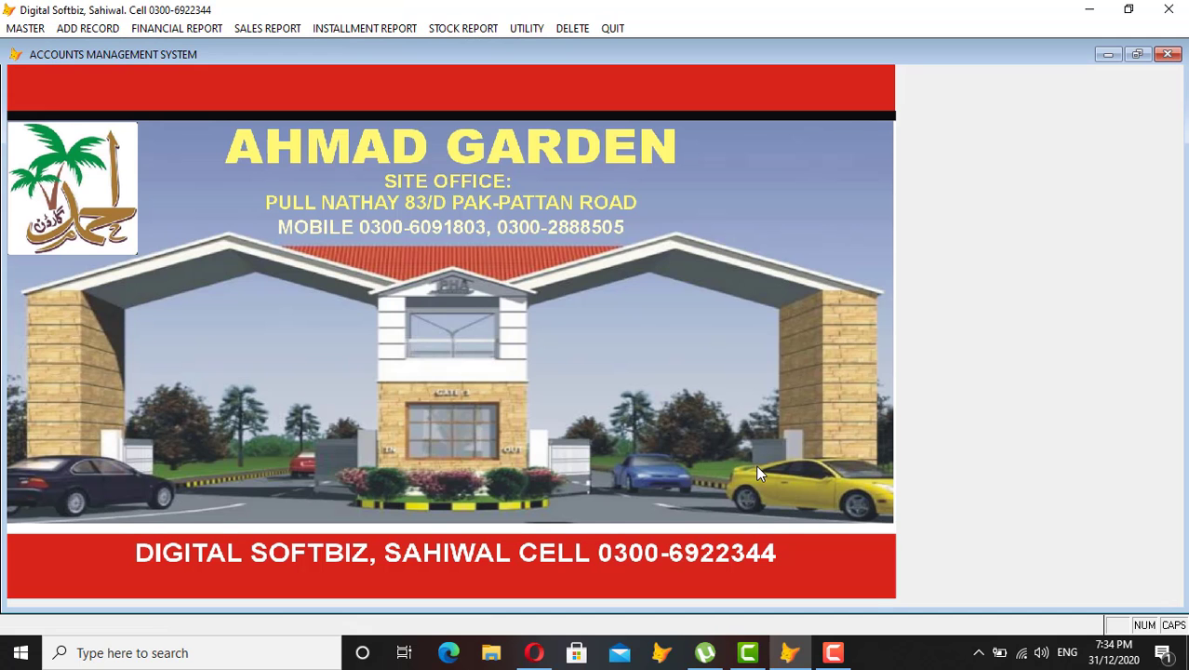
left_click(484, 28)
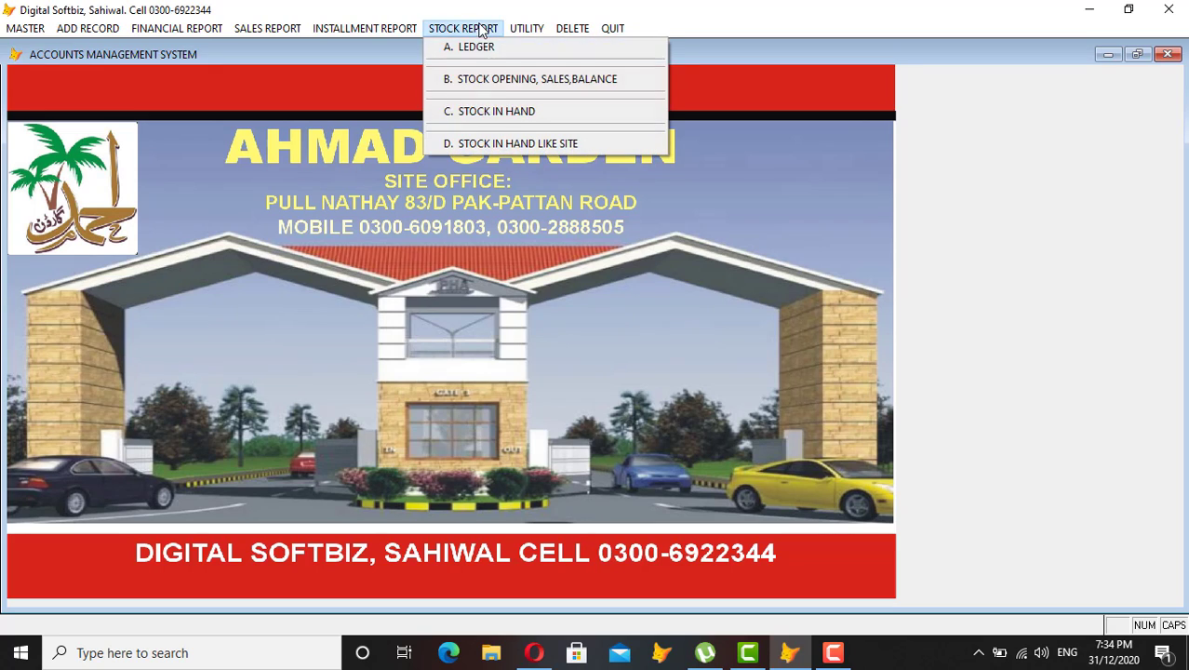
left_click(499, 111)
key("Return")
key("Return")
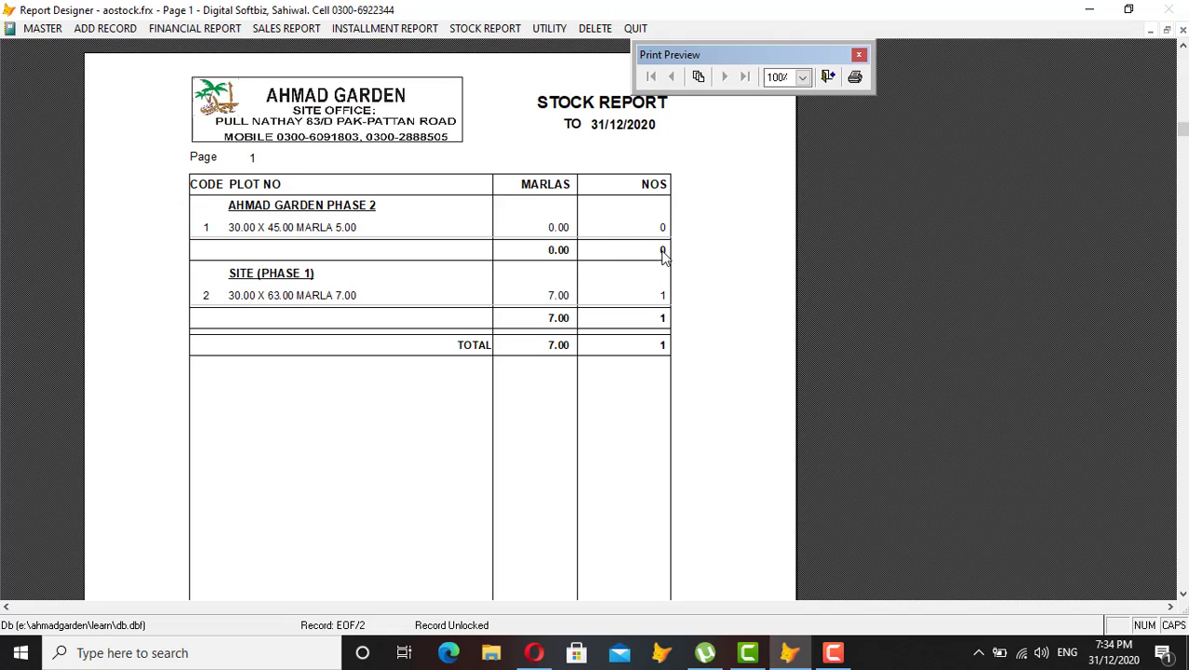
Close the stock preview, open and close the Cash Receipt Voucher form, then reopen ADD RECORD.
key("Escape")
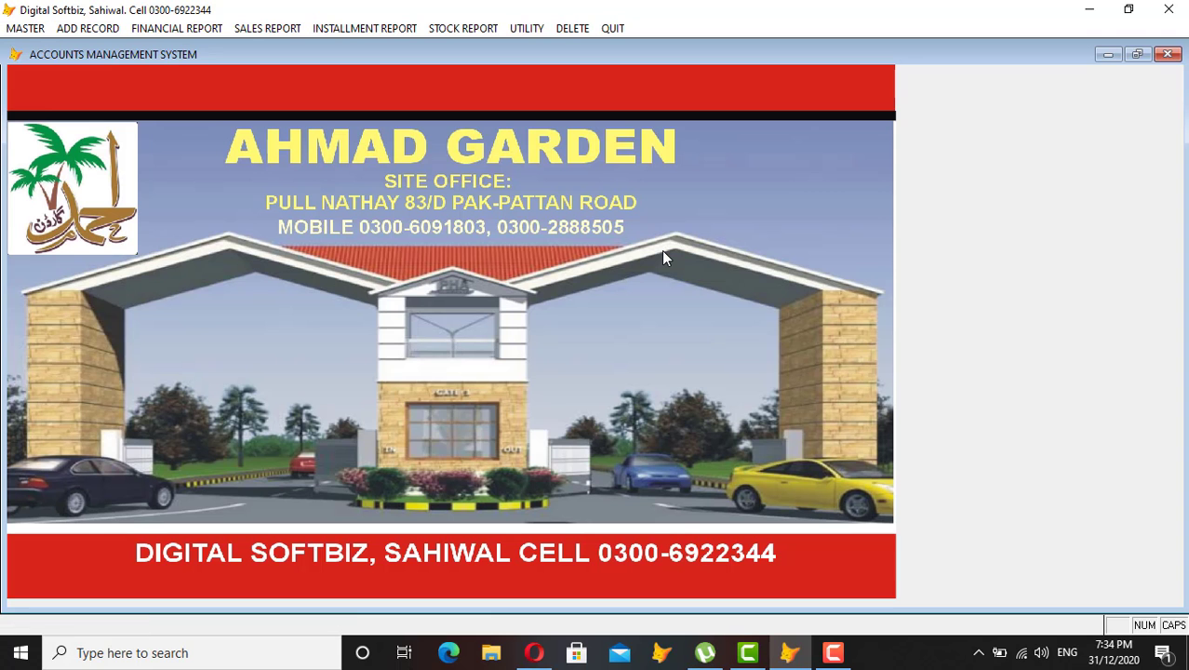
left_click(111, 33)
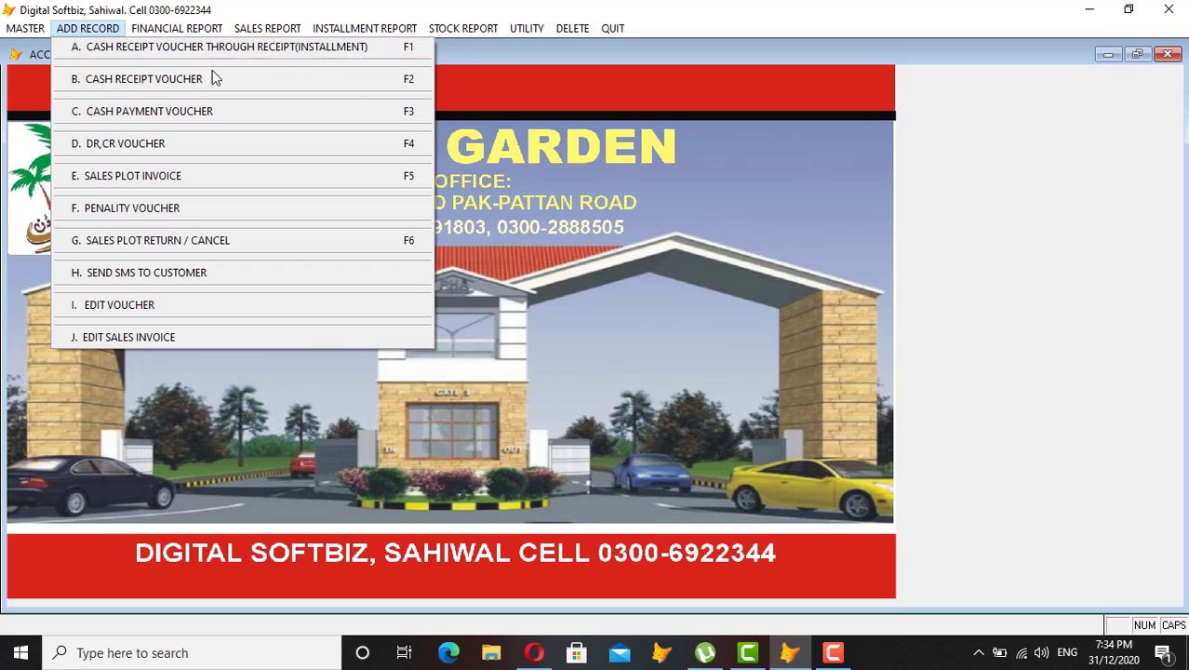
left_click(156, 83)
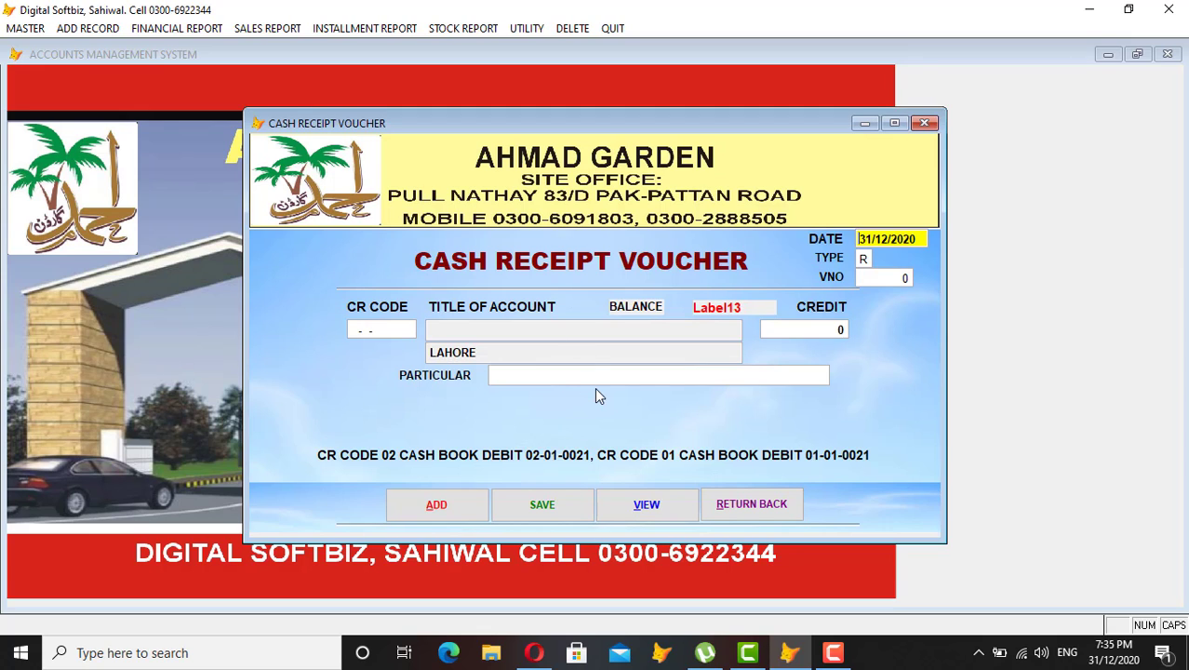
left_click(751, 504)
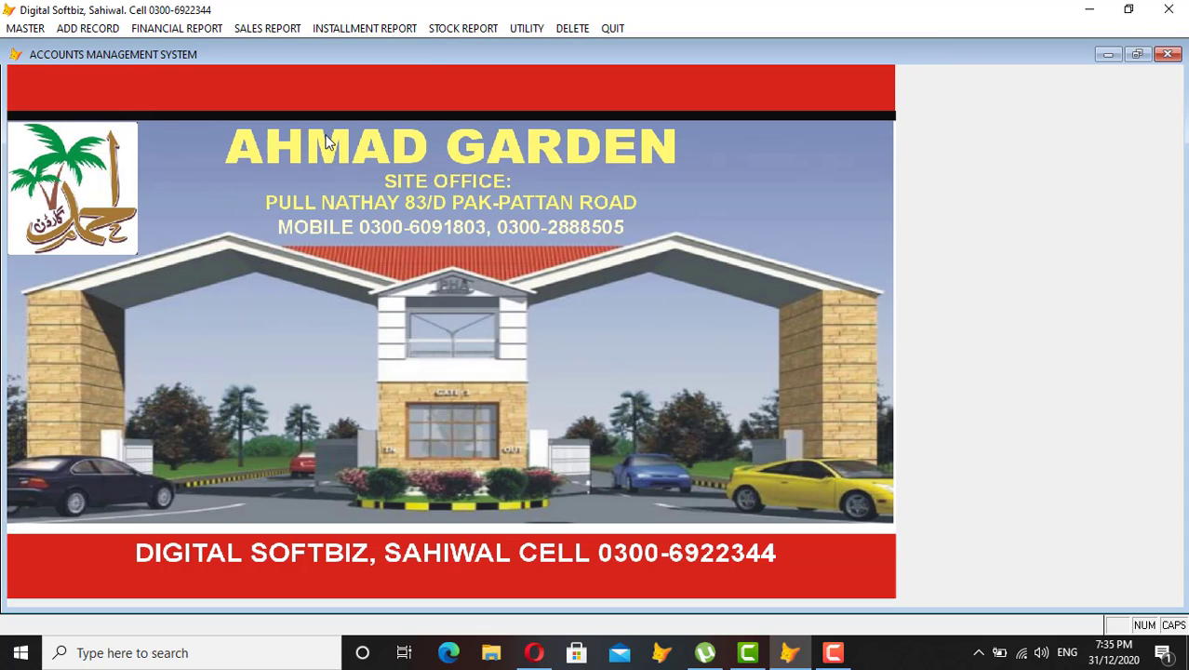
left_click(93, 29)
Open the installment cash receipt voucher and set deposit code 04-01-0021.
left_click(201, 46)
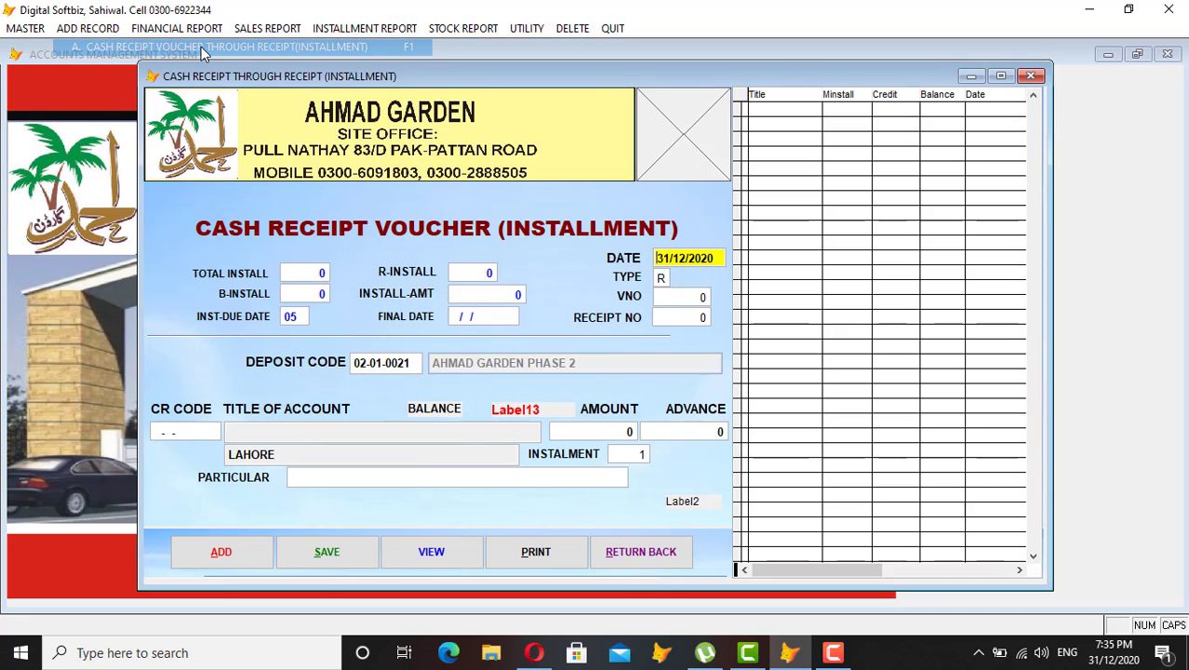
key("Return")
key("Return")
key("Return")
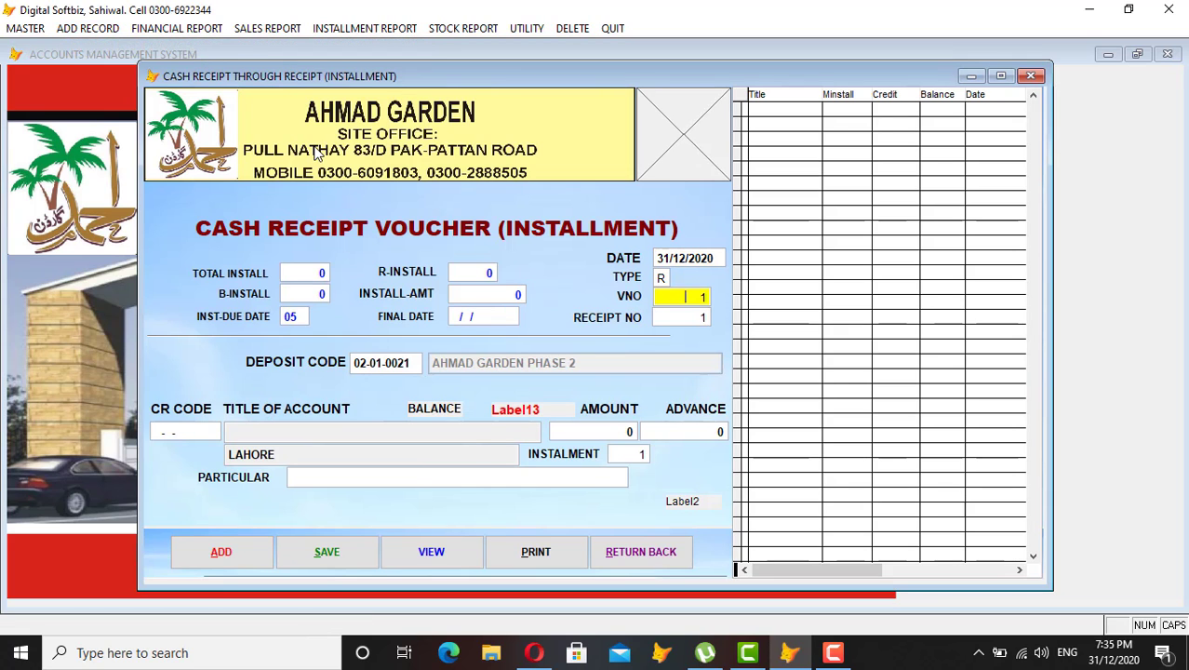
key("Return")
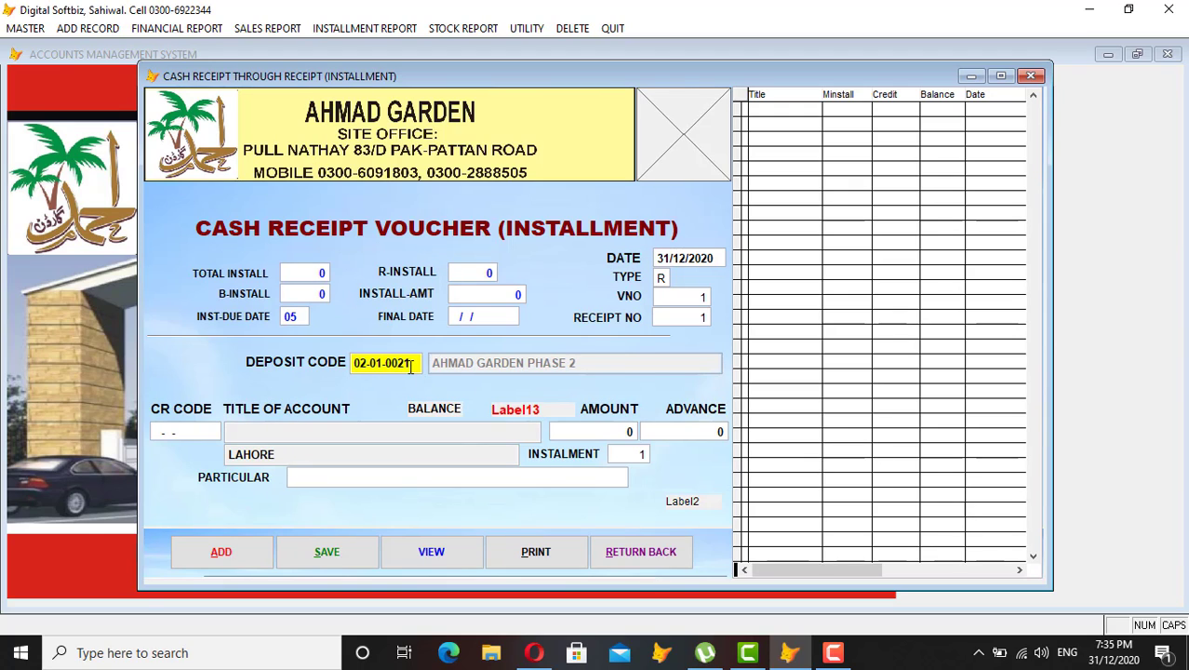
type("04")
key("Return")
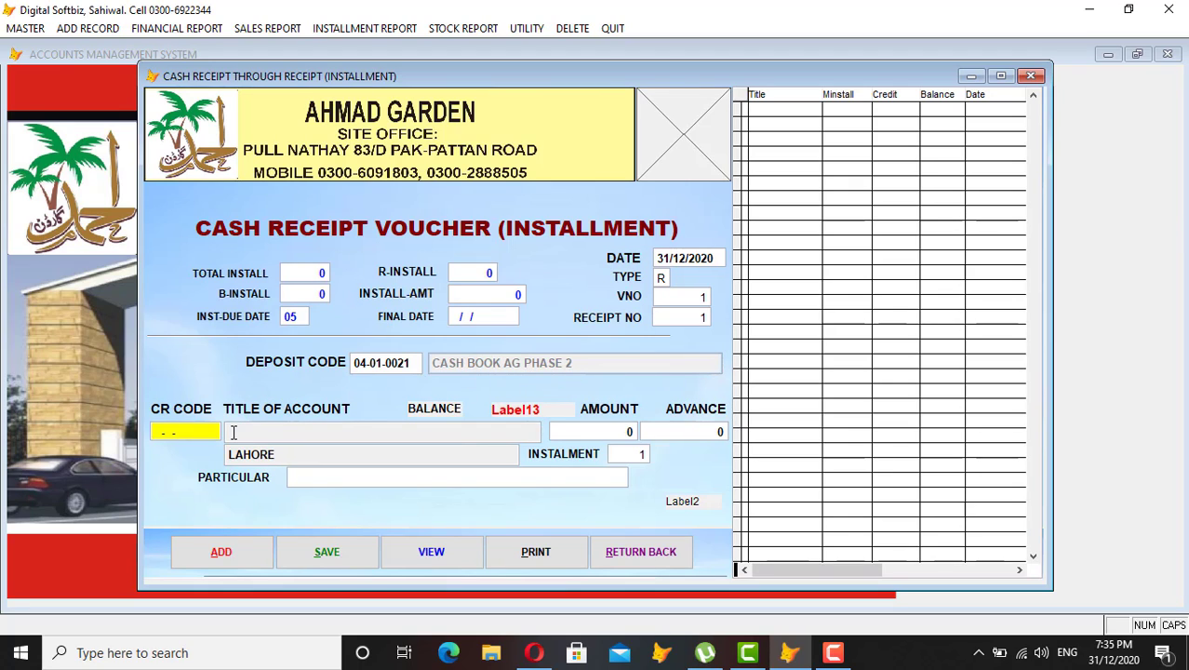
Pick the customer's ledger by name search, loading instalment 1 of 36,111, and dismiss the recovery warning.
key("Return")
type("ALI")
key("Return")
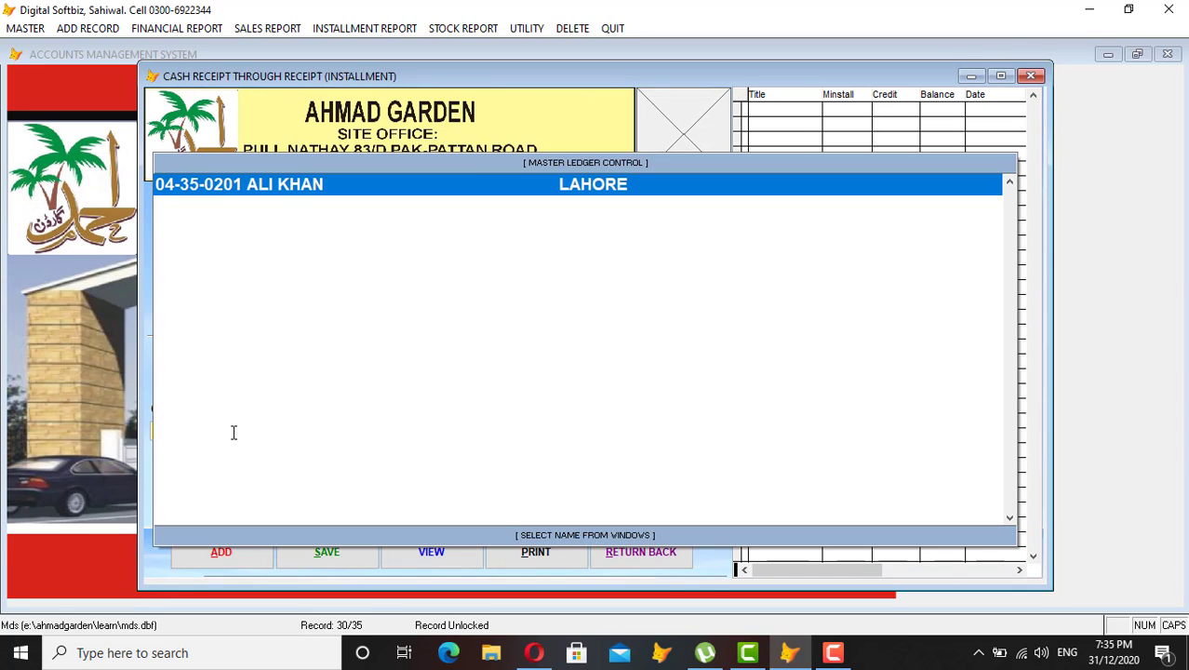
key("Return")
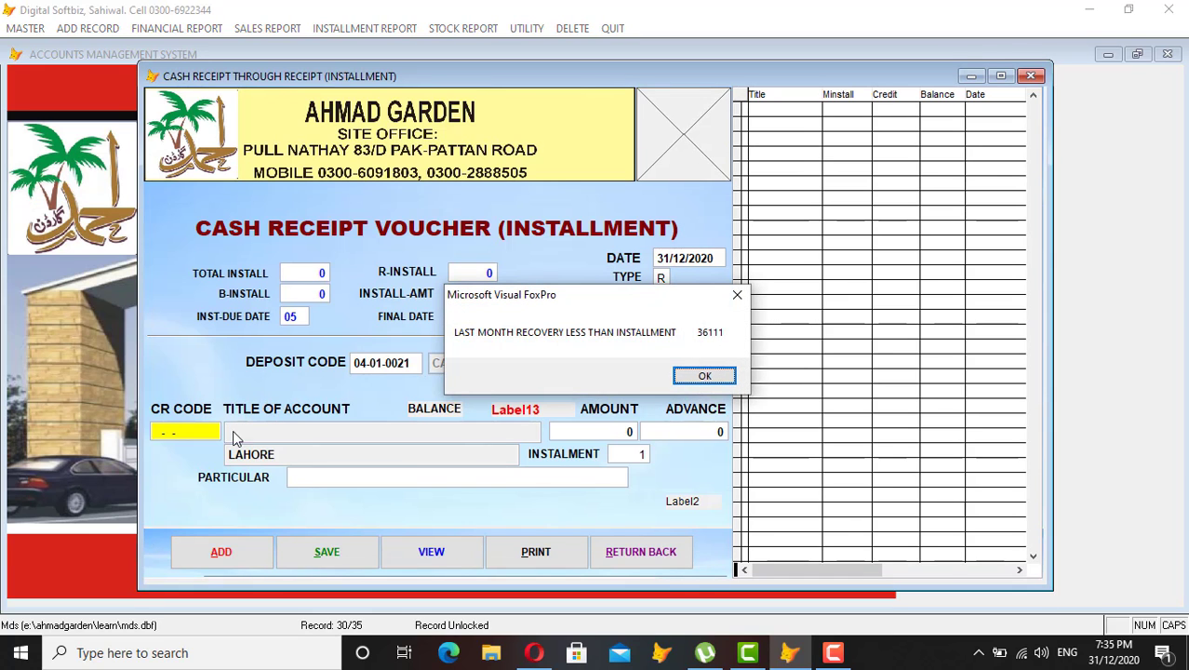
left_click(706, 375)
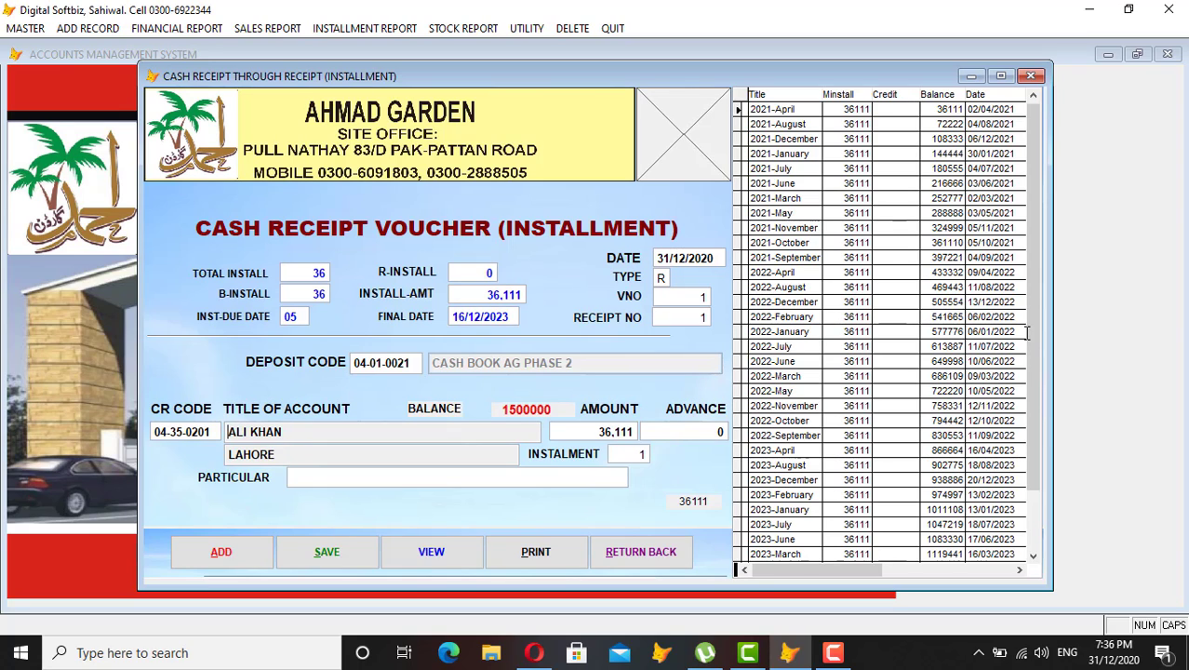
left_click_drag(1032, 338, 1027, 413)
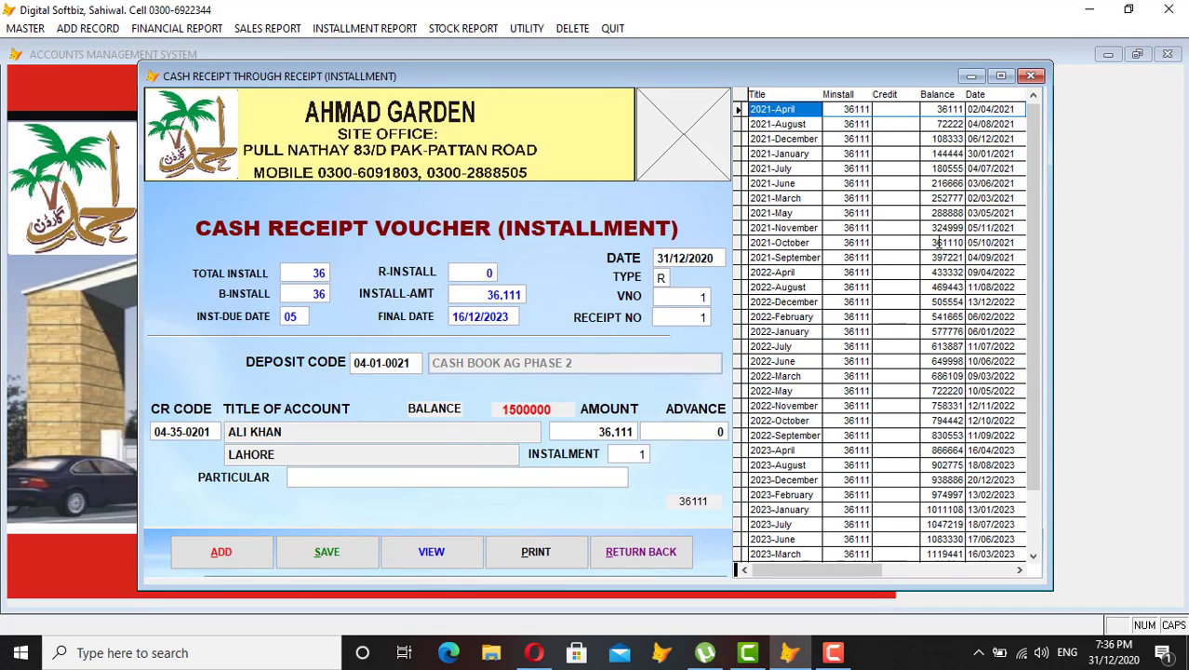
Enter an advance amount of 200.000 on the installment receipt.
left_click(559, 429)
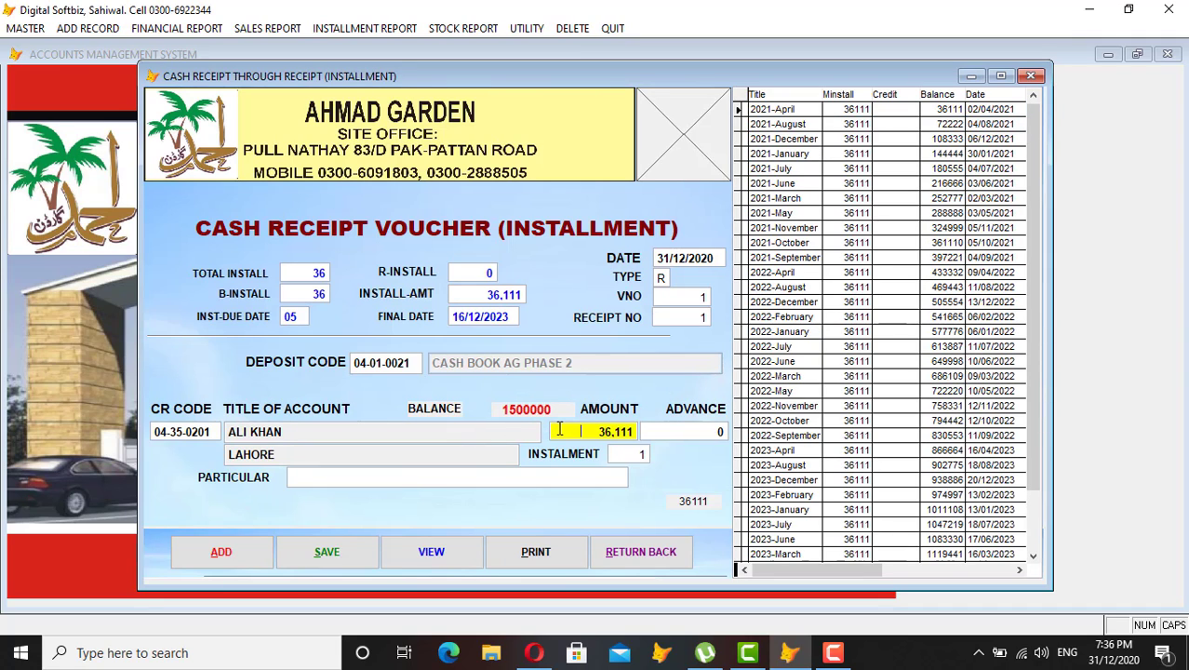
key("Return")
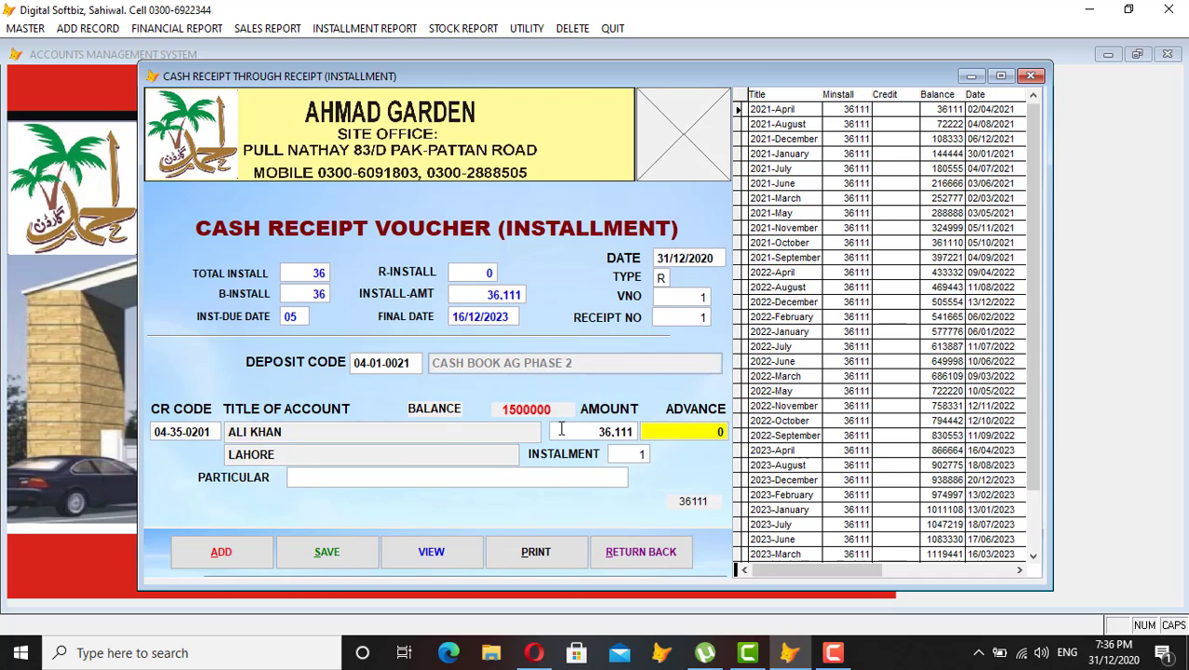
type("200.000 0")
key("Return")
key("Return")
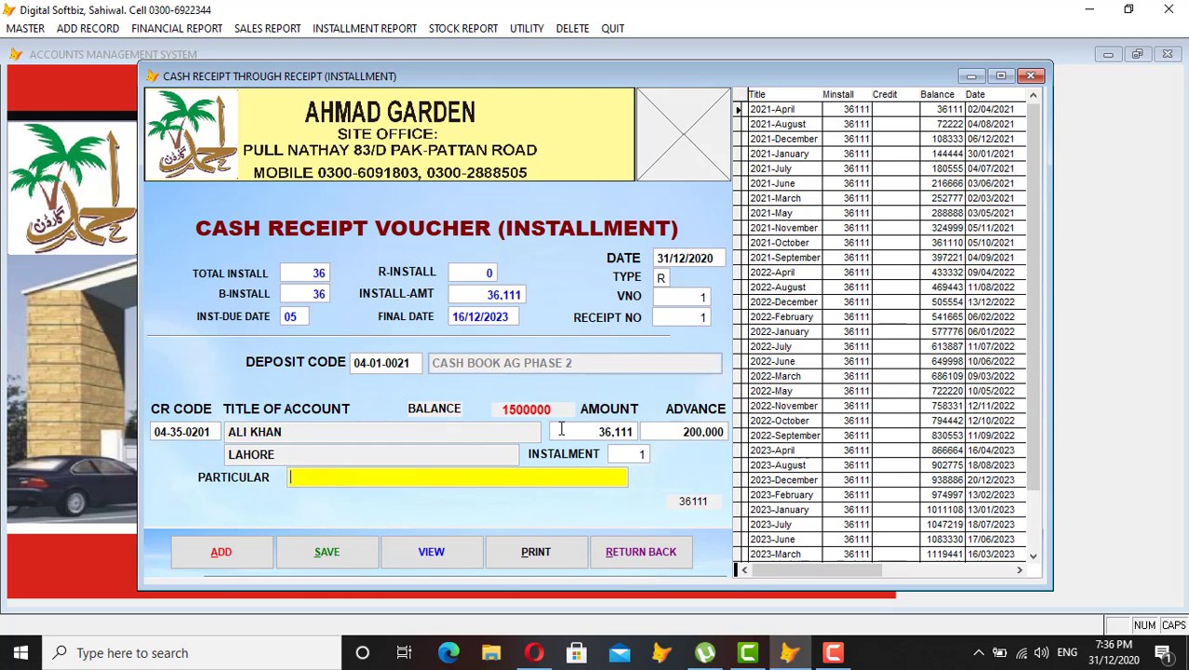
Write the particular as '1ST INST WITH ADVANCE', fixing the lowercase slip and missing S.
key("Caps_Lock")
type("with")
key("Caps_Lock")
key("BackSpace")
type("WITH ADVANCE")
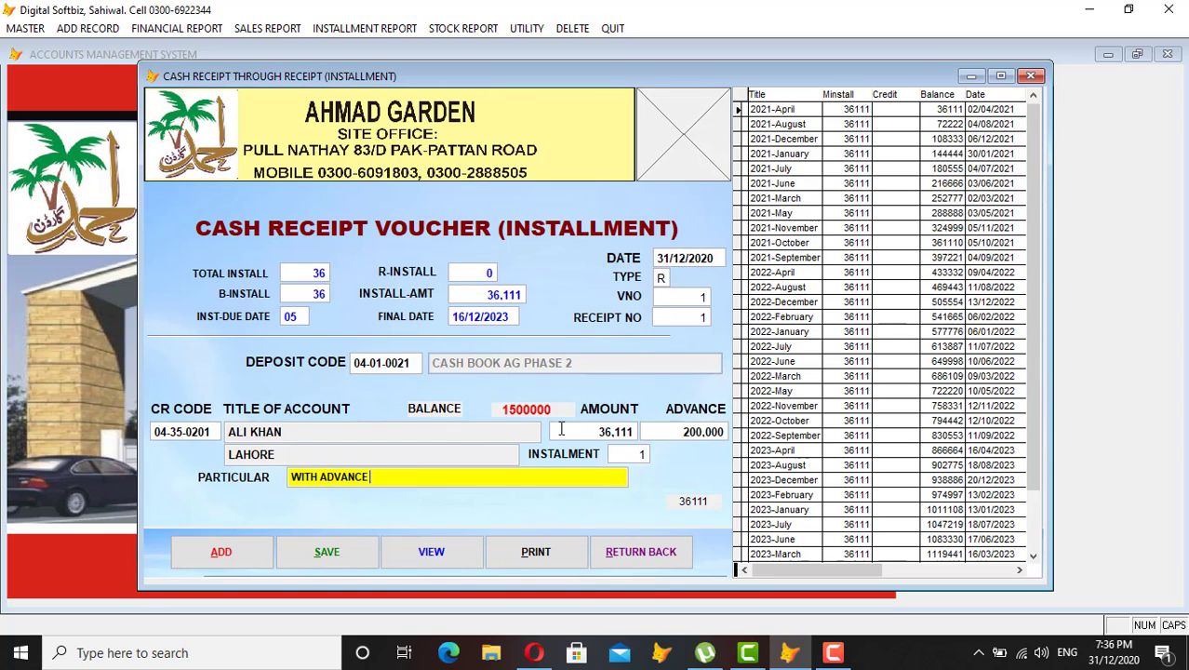
key("Left")
key("Left")
key("Left")
key("Left")
key("Left")
key("Left")
key("Left")
key("Left")
type("1ST INT")
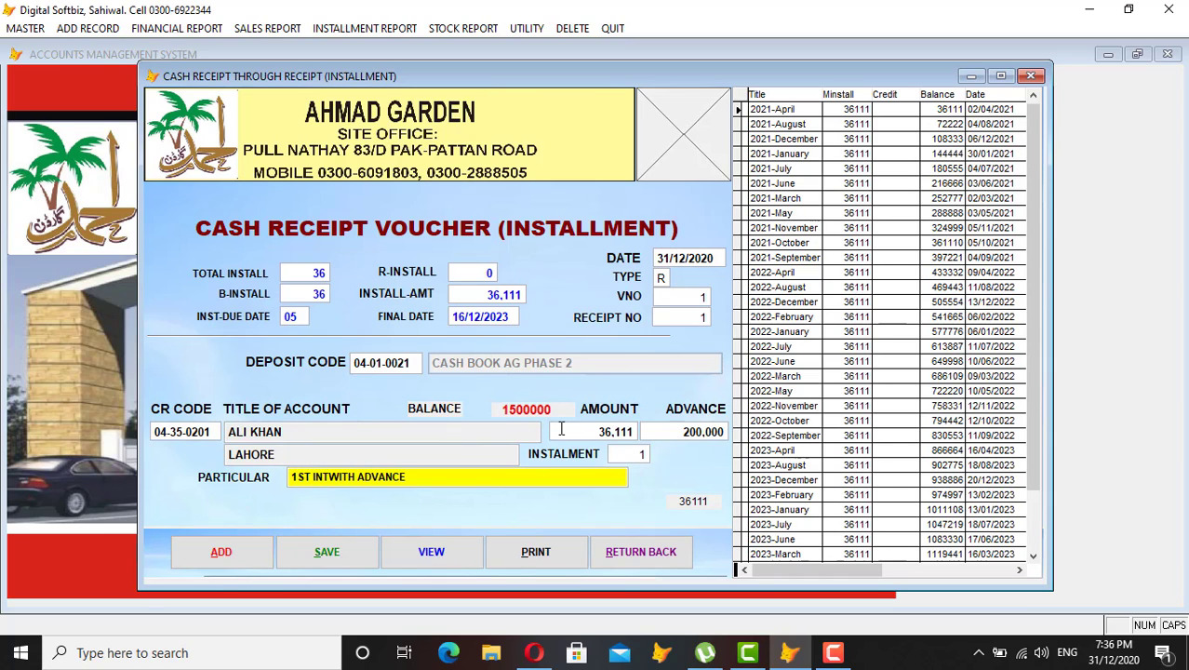
key("Left")
key("Left")
type("S")
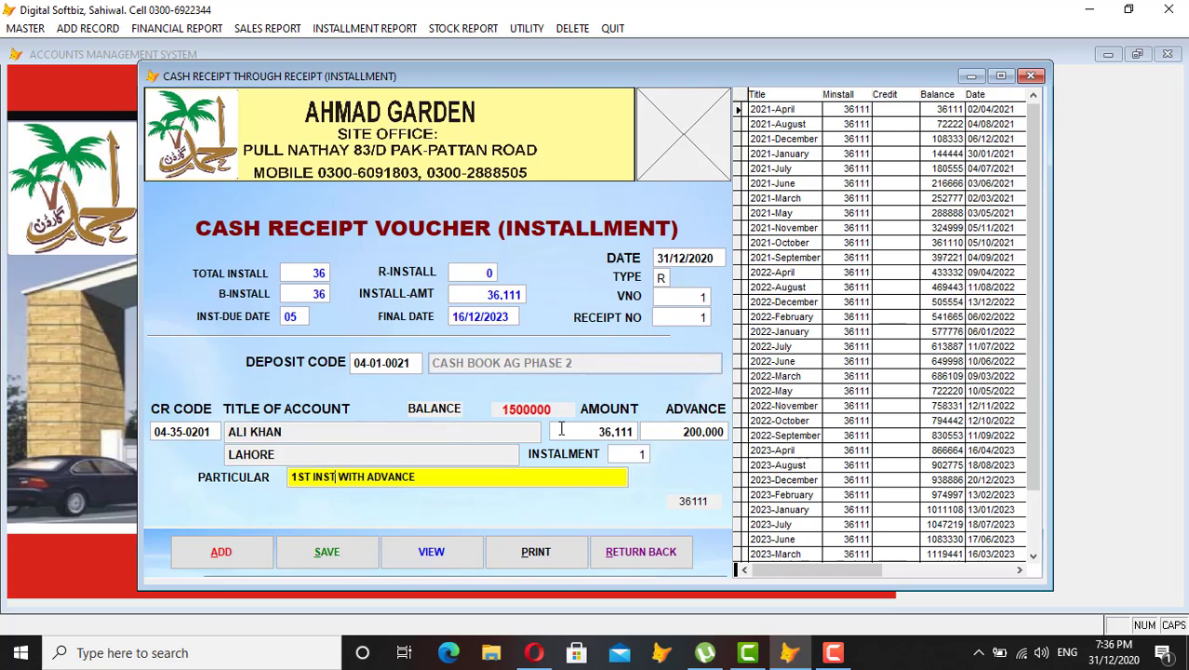
Save the installment receipt voucher and close the form.
key("Tab")
key("Return")
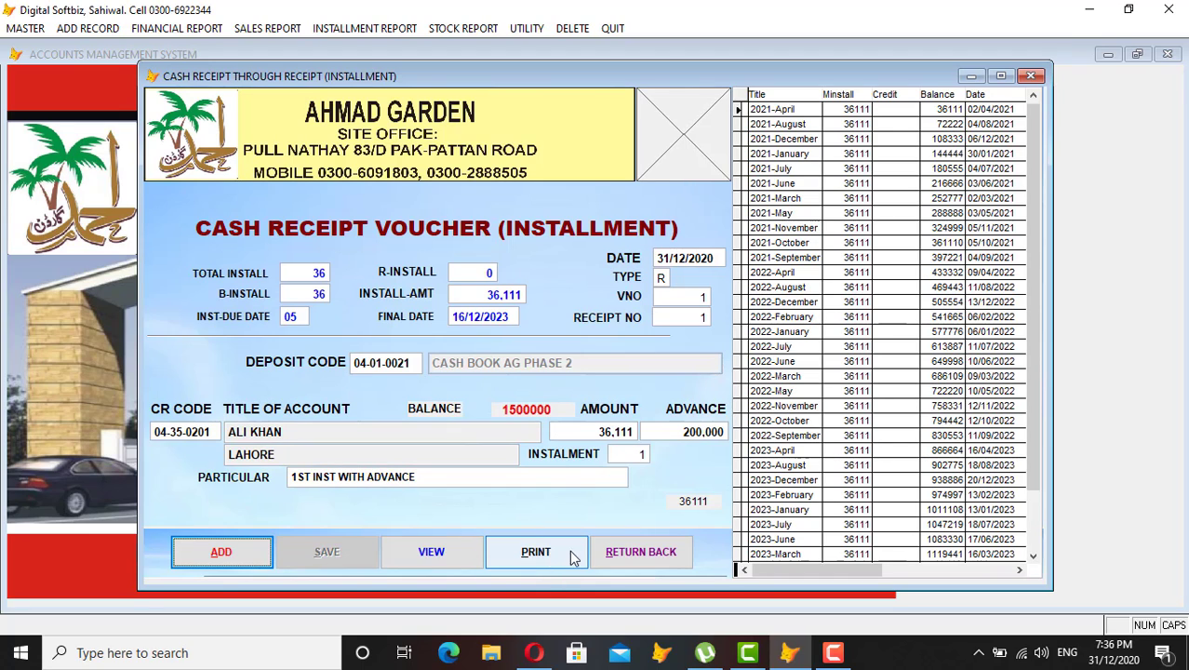
left_click(641, 554)
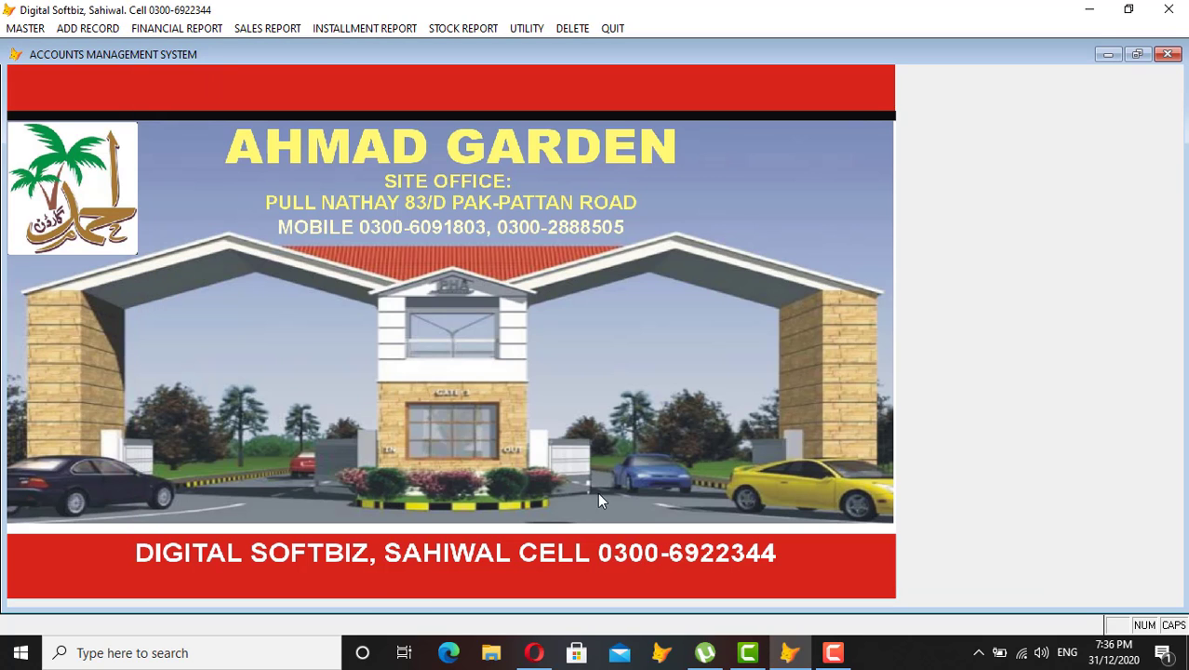
left_click(189, 27)
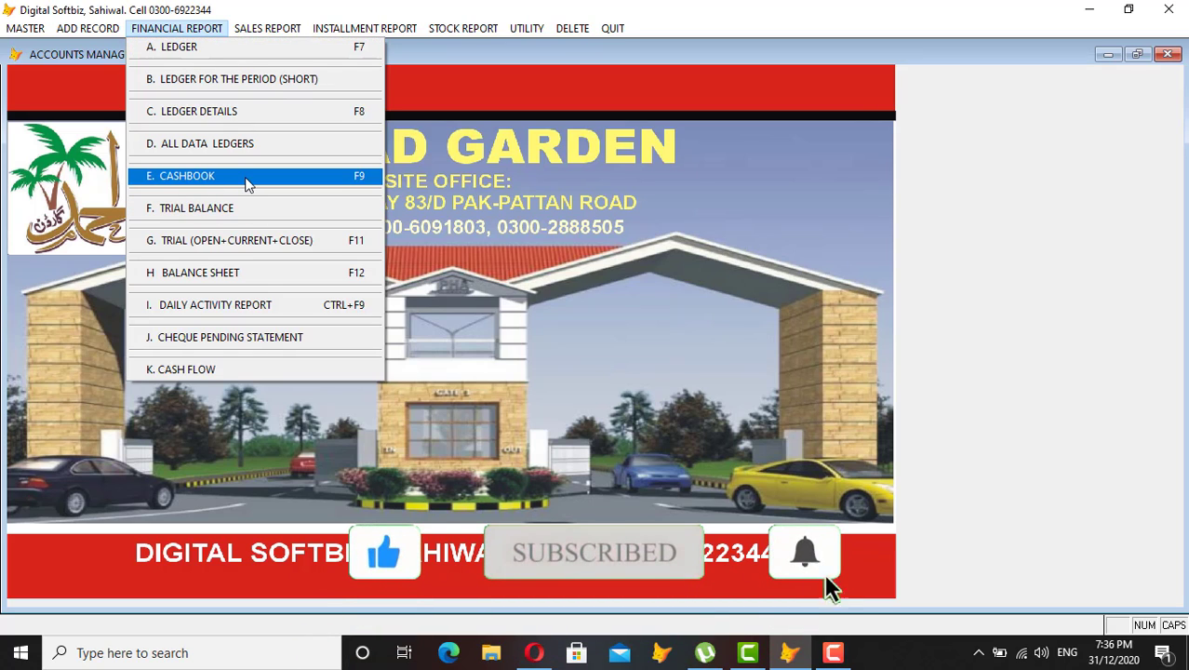
left_click(244, 177)
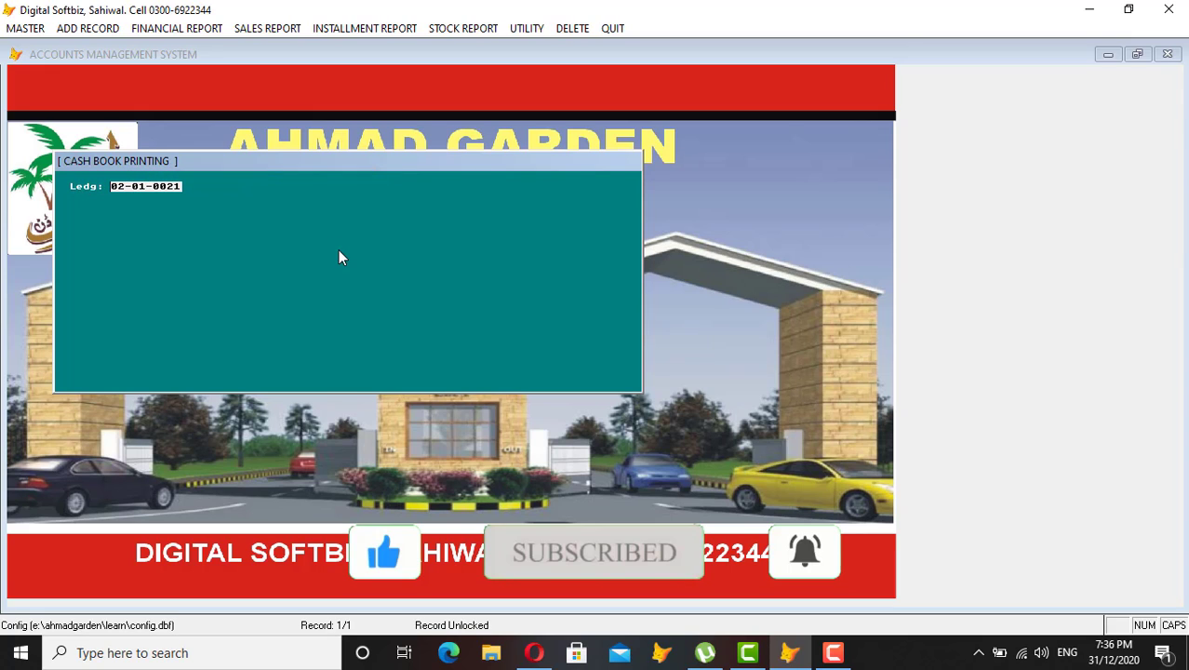
type("04")
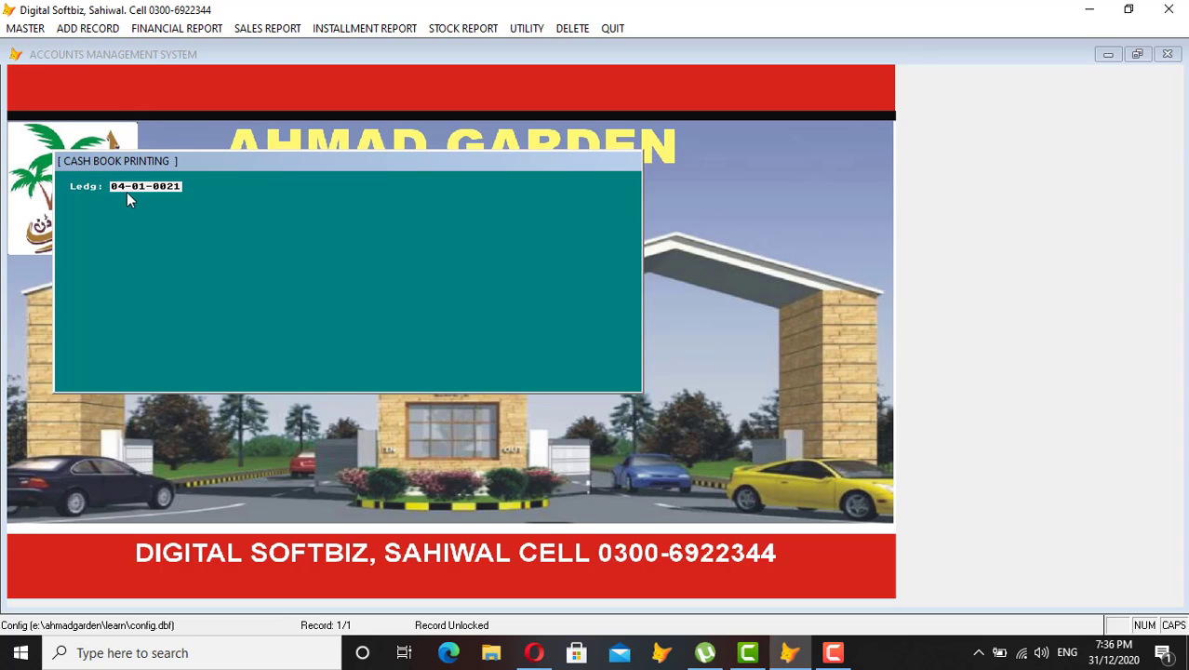
key("Return")
key("Return")
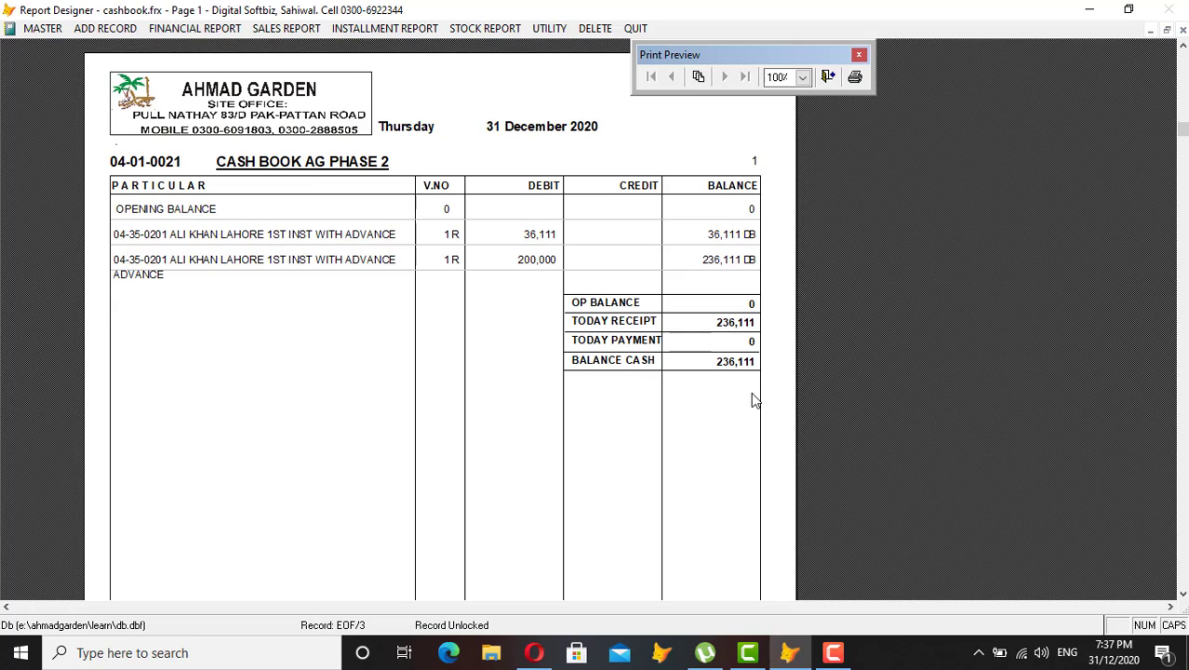
key("Escape")
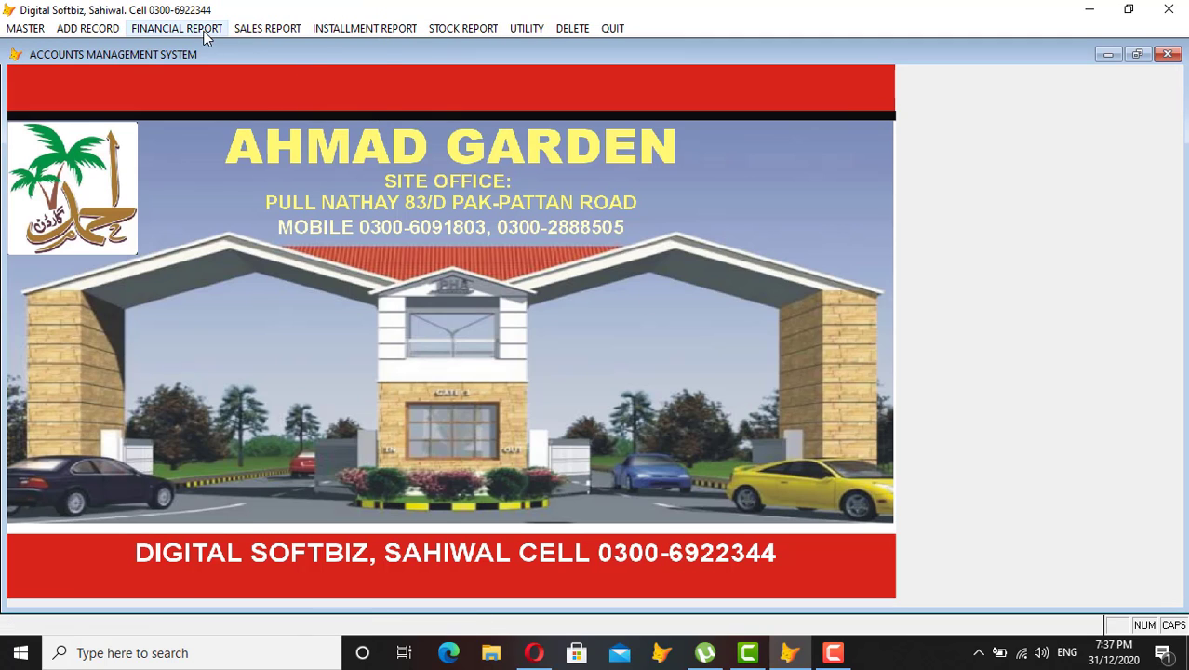
left_click(204, 30)
left_click(200, 48)
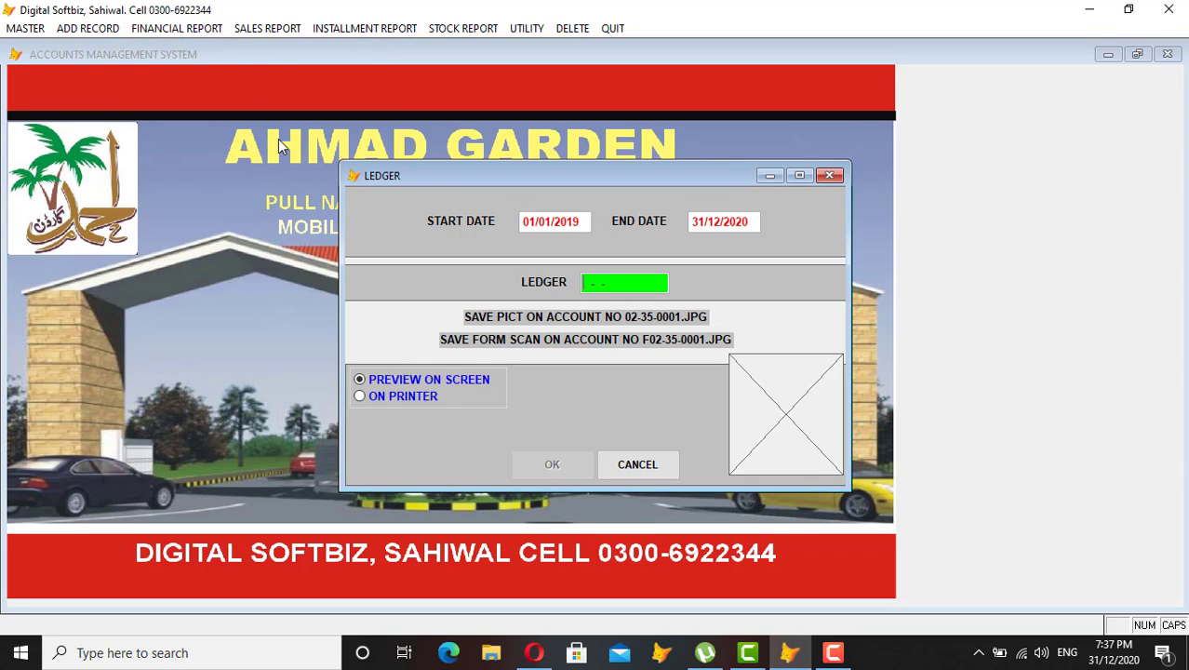
key("Return")
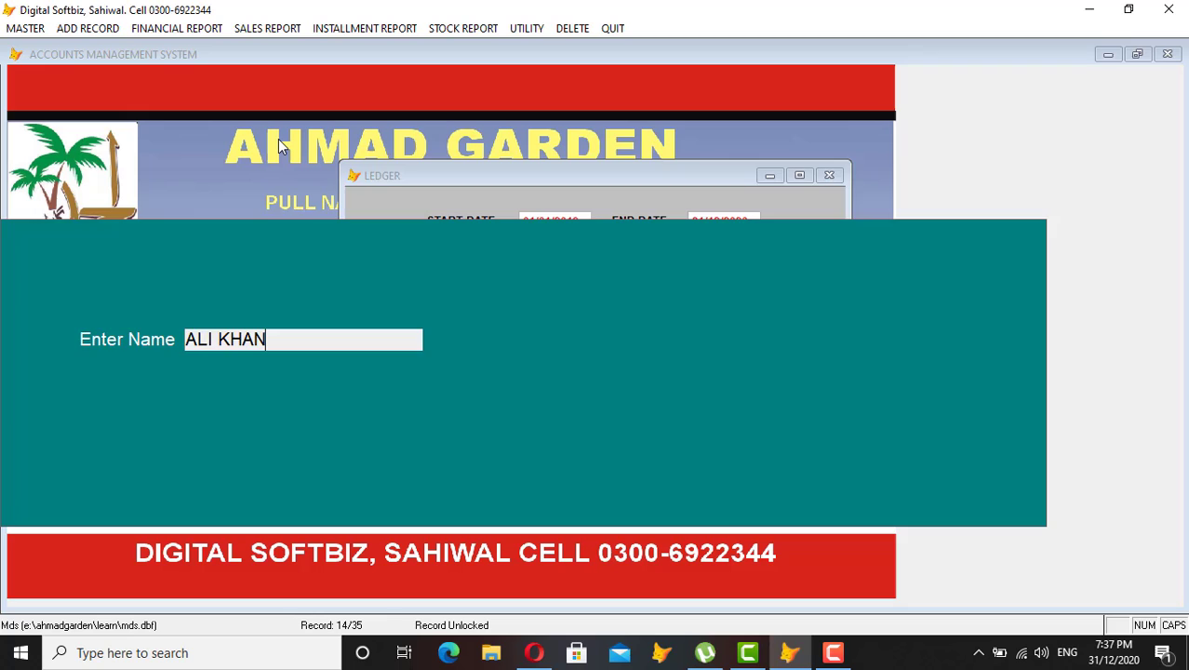
key("Return")
key("Return")
key("Return")
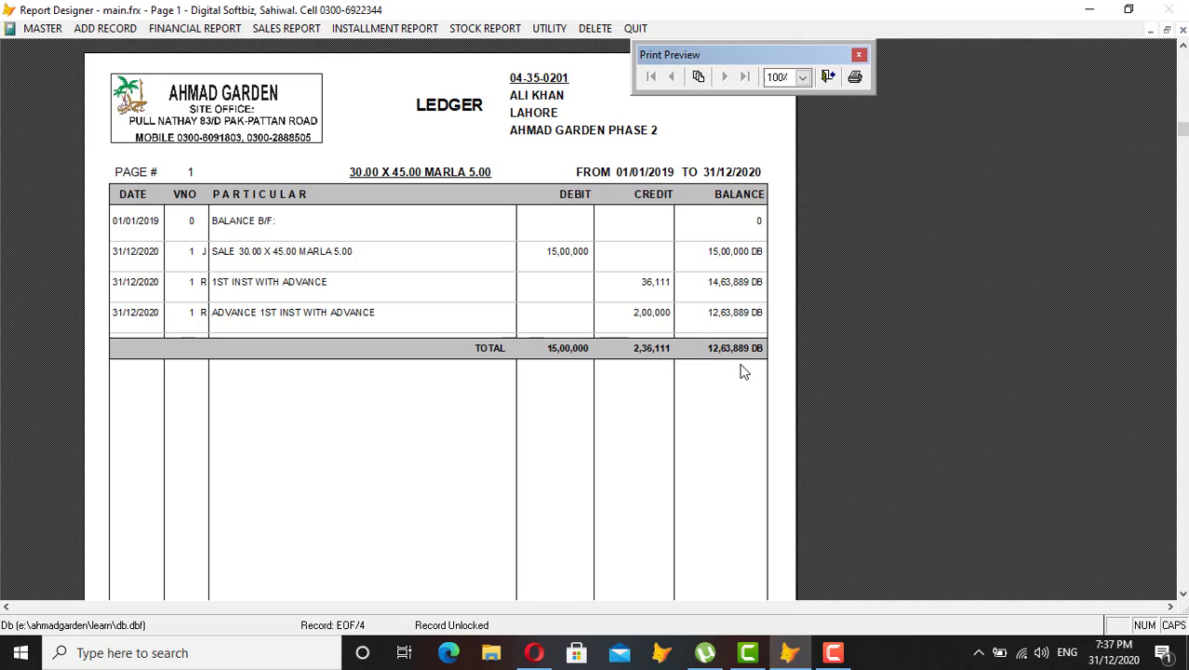
key("Escape")
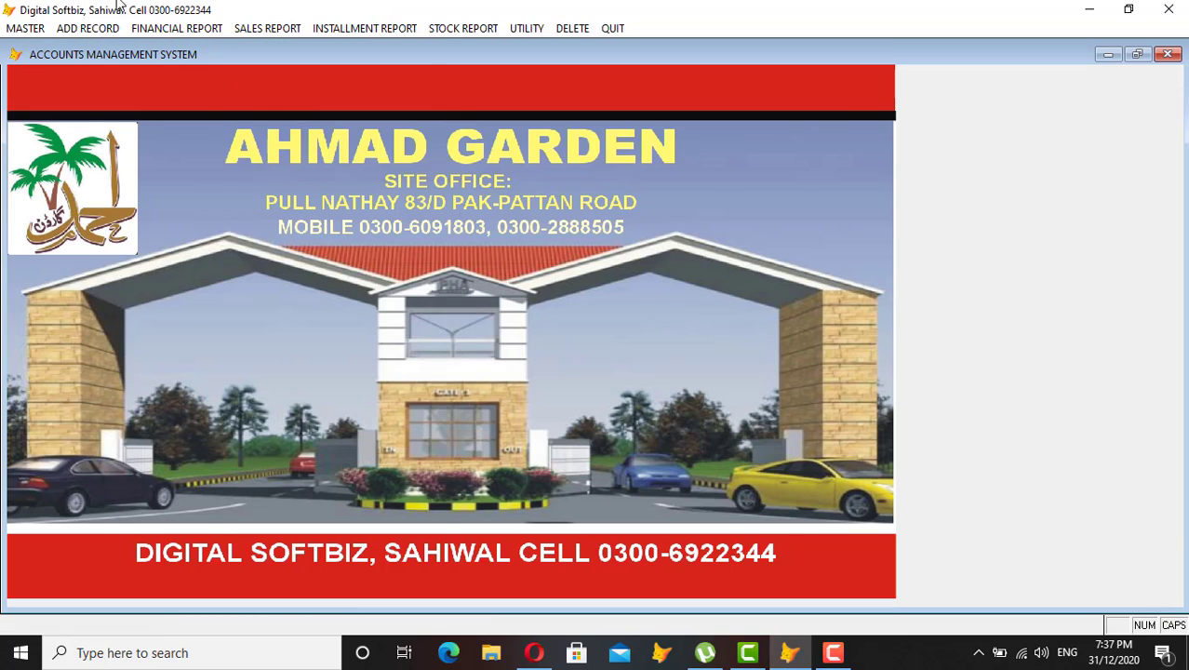
left_click(112, 26)
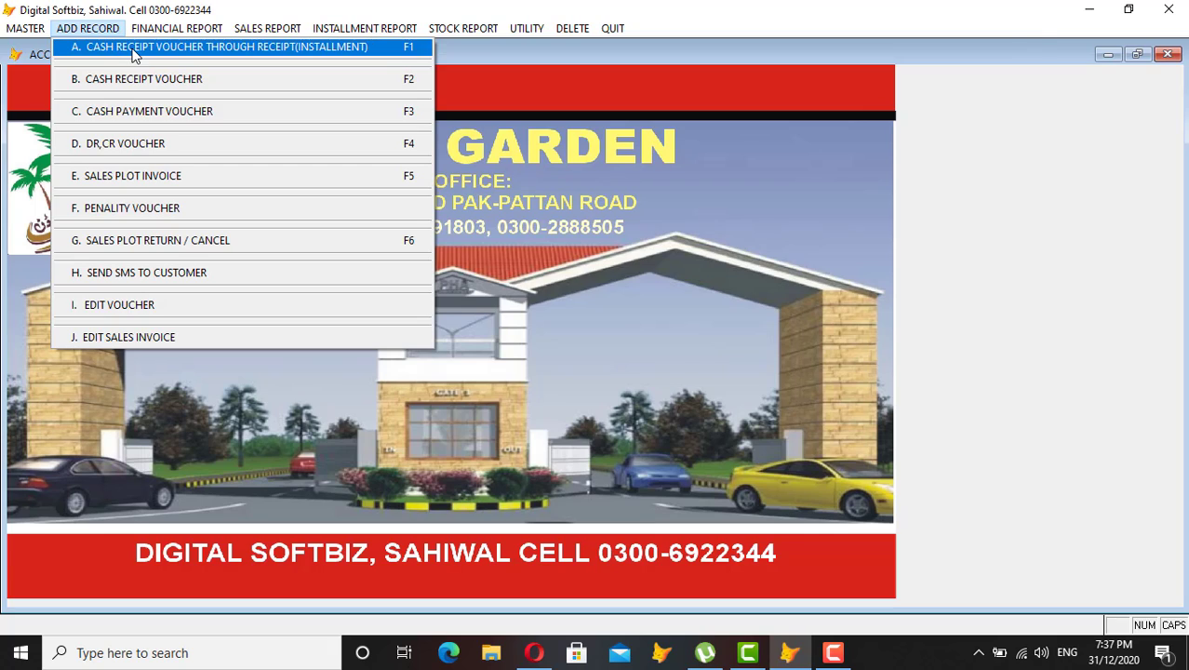
left_click(110, 49)
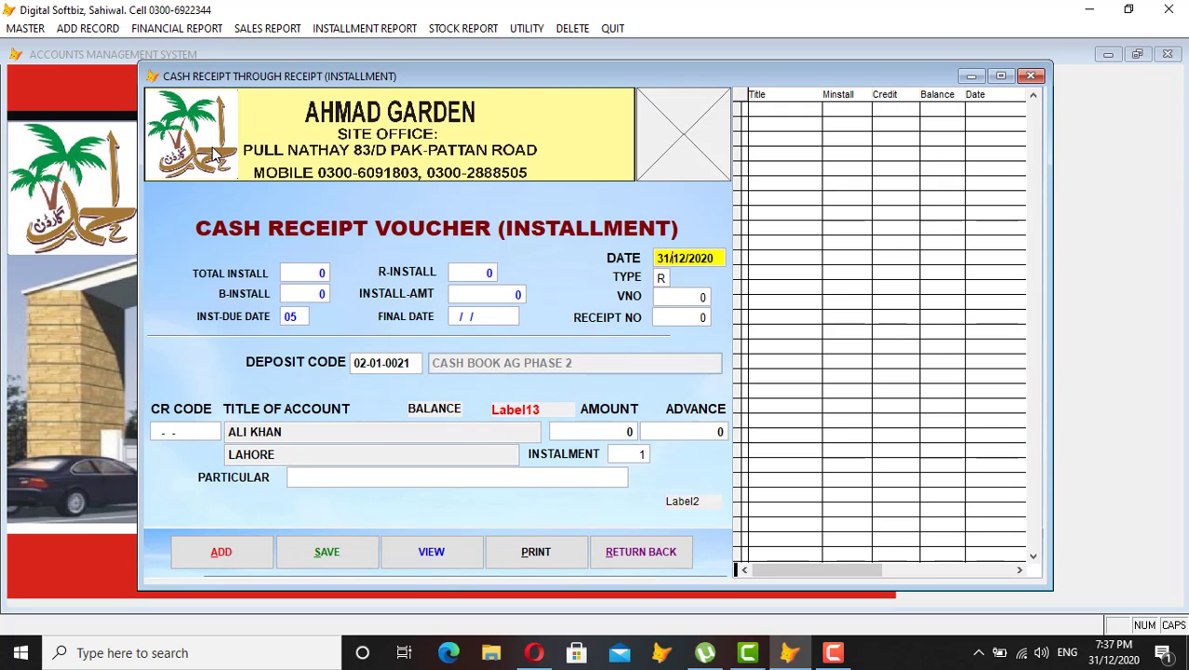
type("12")
key("Return")
key("Return")
key("Return")
key("Return")
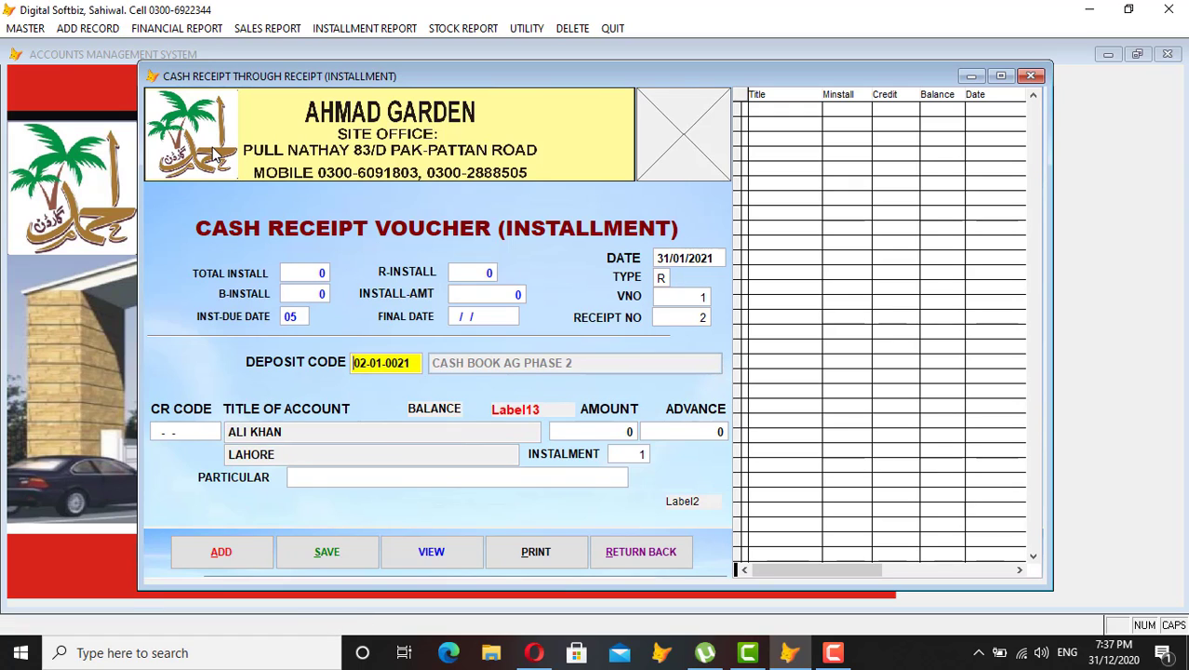
key("Return")
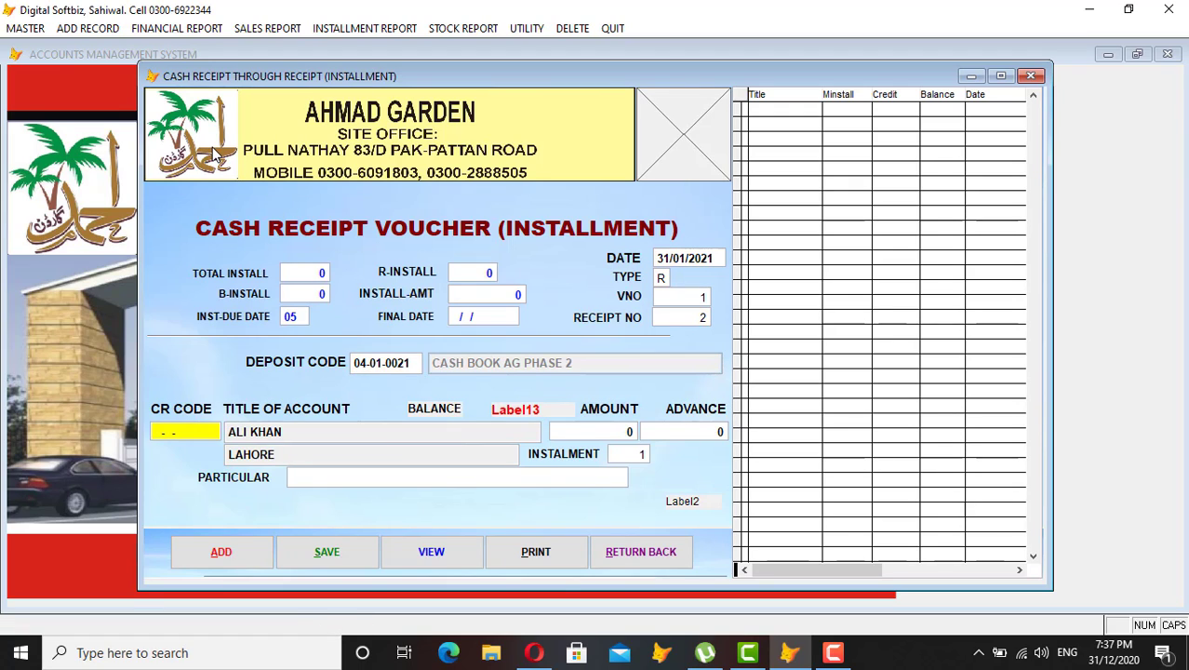
key("Return")
type("A")
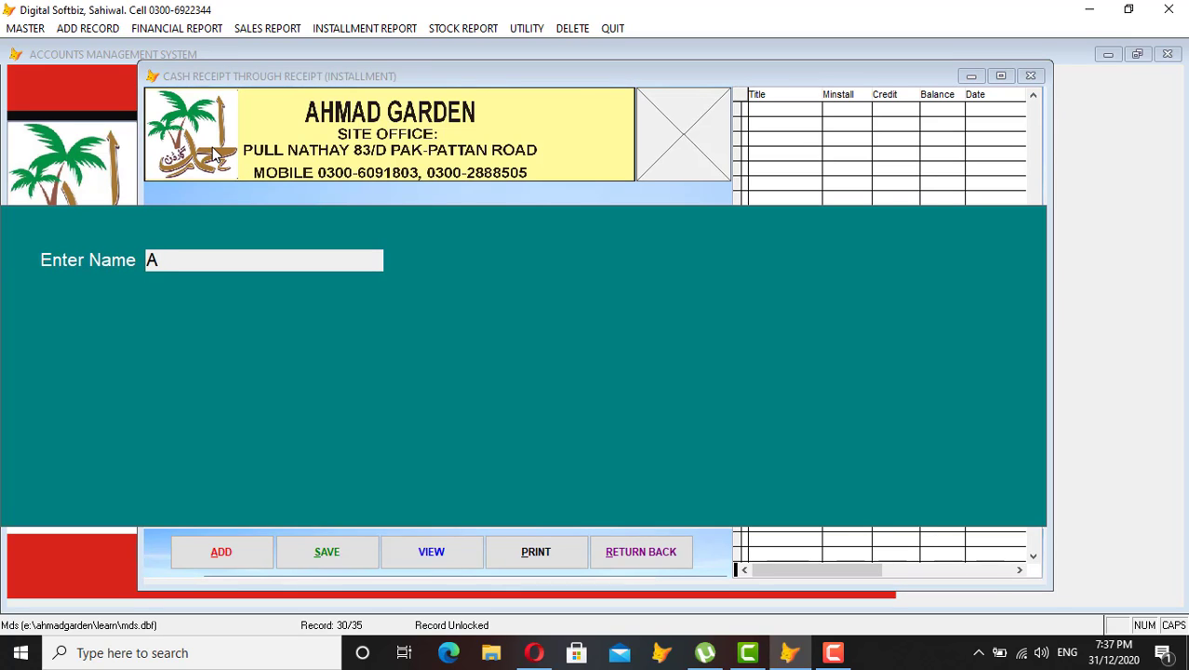
type("LI")
key("Return")
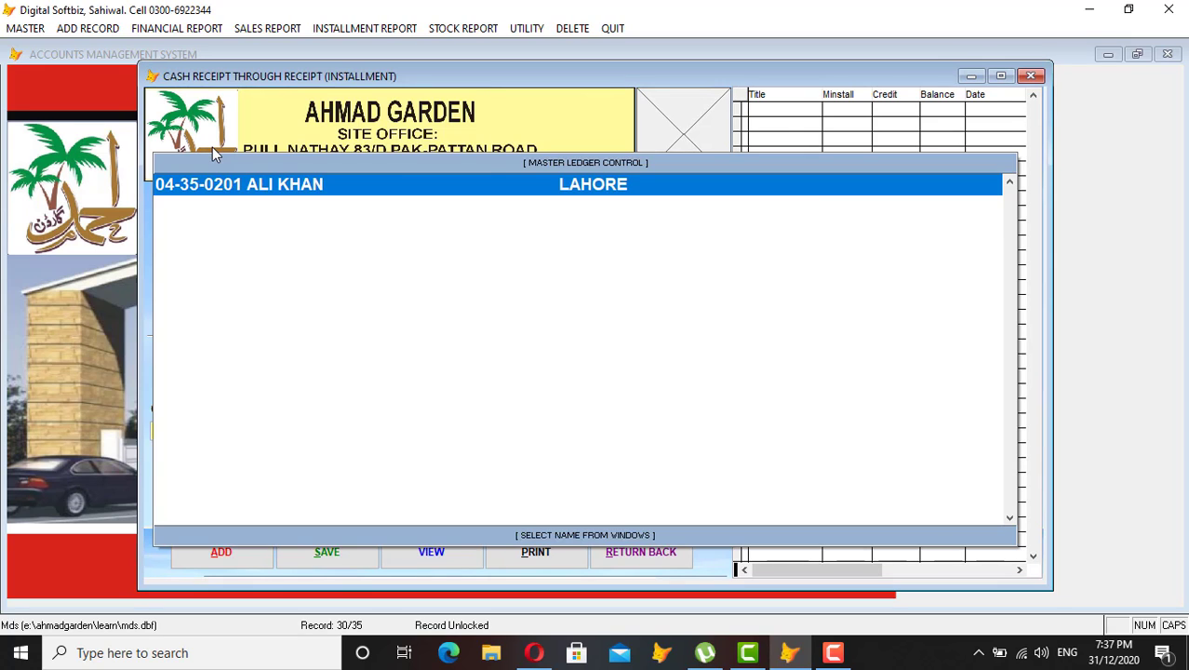
key("Return")
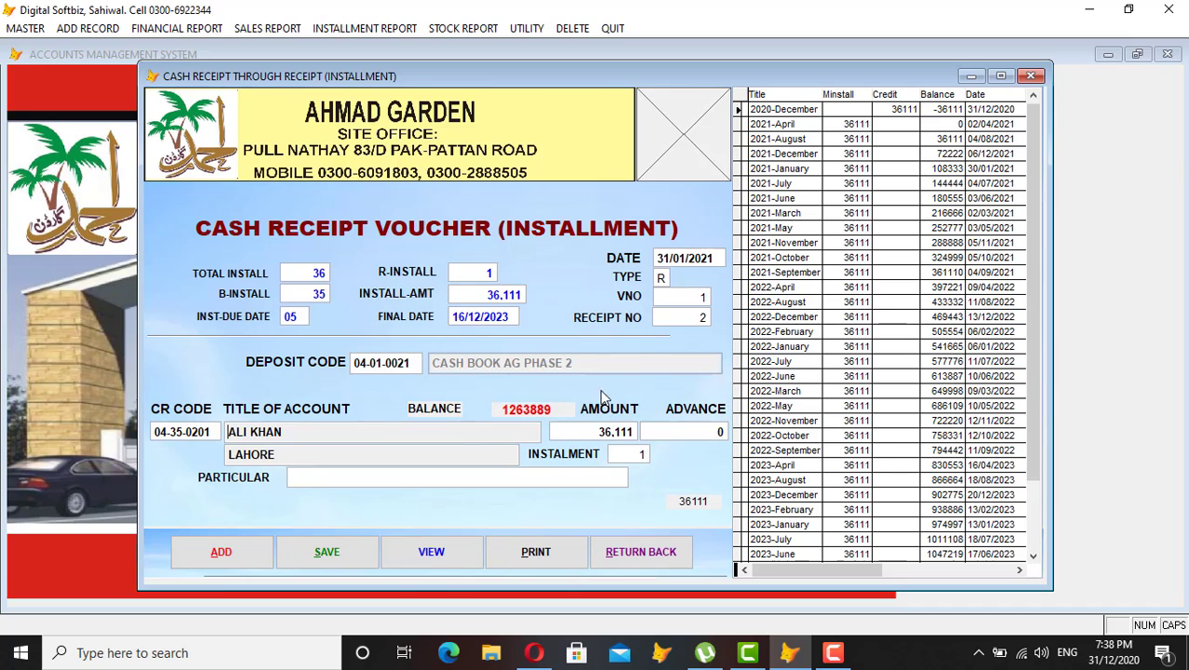
left_click(638, 550)
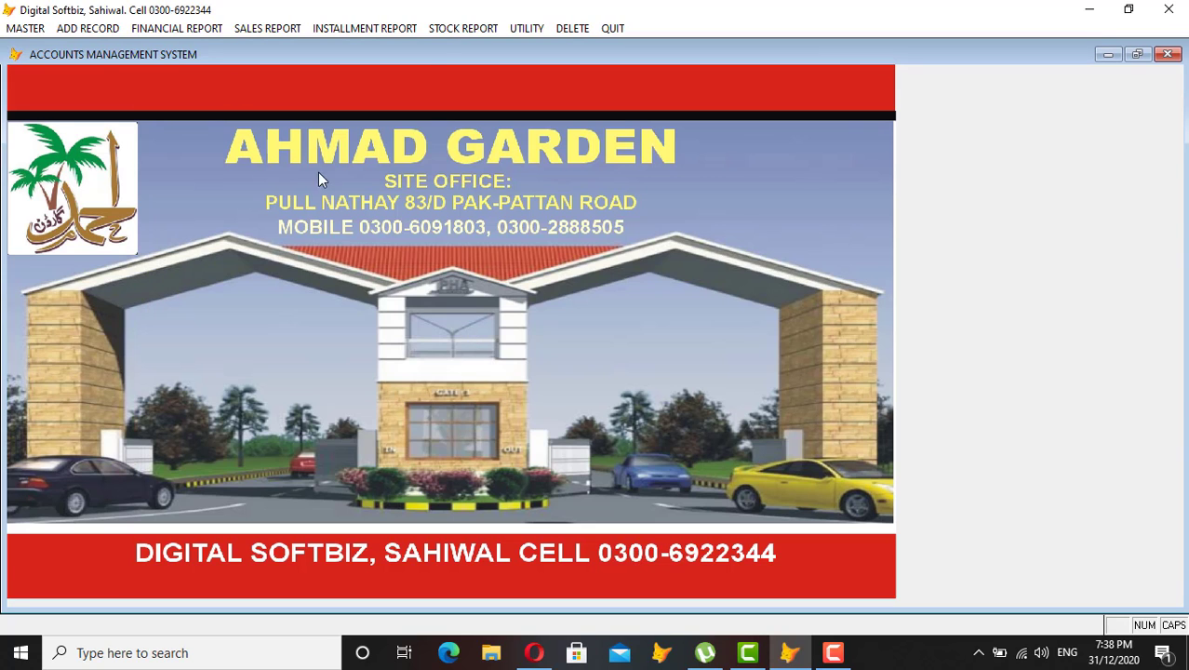
Choose C. MASTER TITLE OF ACCOUNTS from the MASTER menu.
left_click(87, 28)
mouse_move(25, 28)
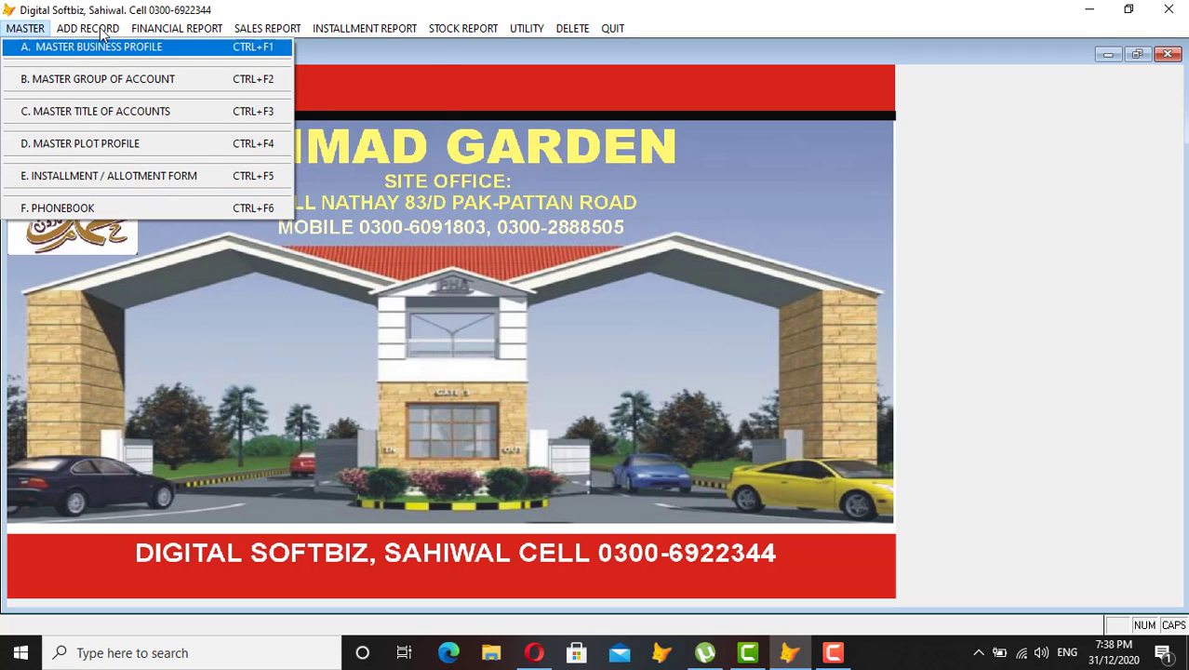
mouse_move(88, 28)
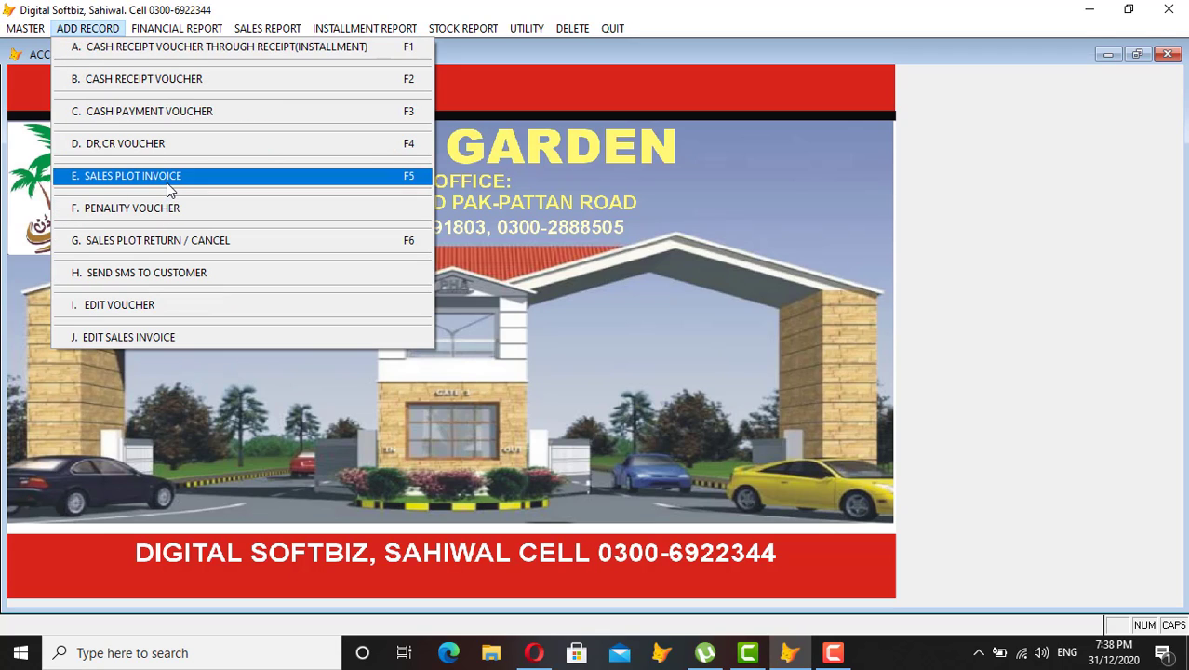
key("Escape")
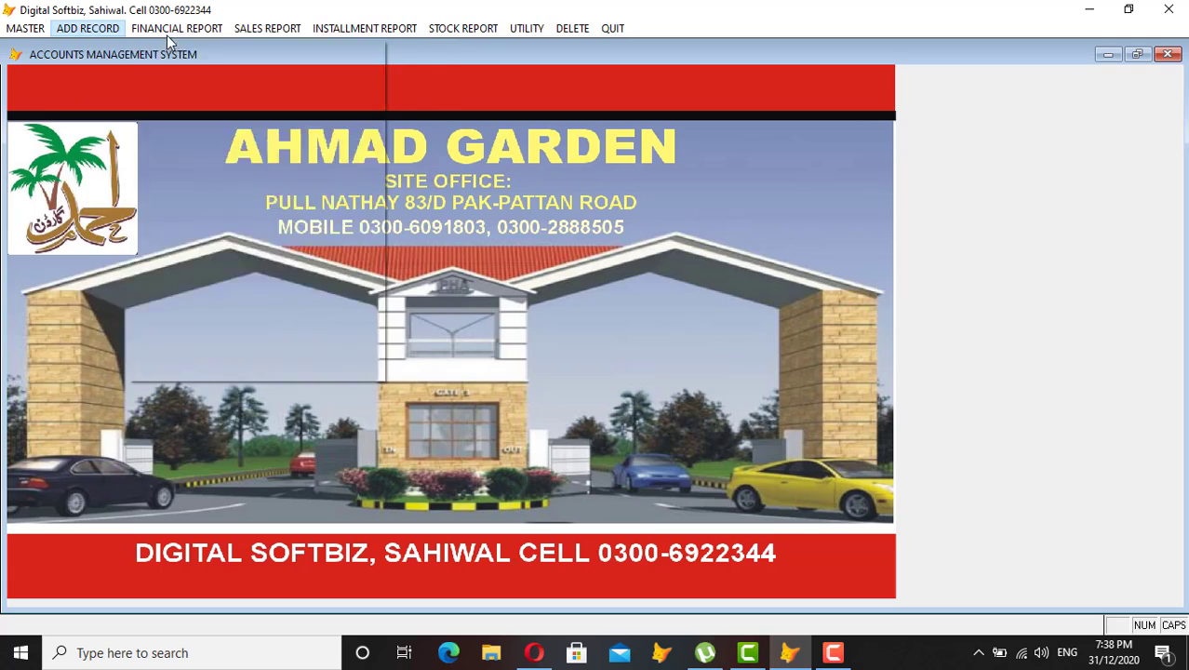
left_click(105, 36)
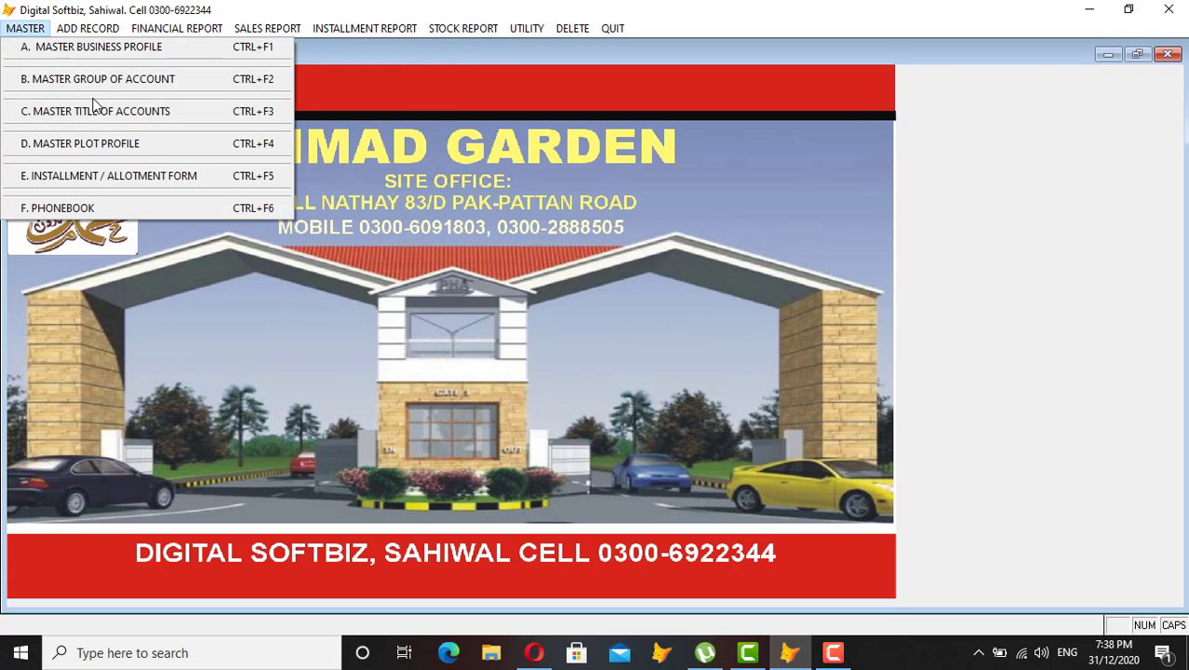
left_click(95, 111)
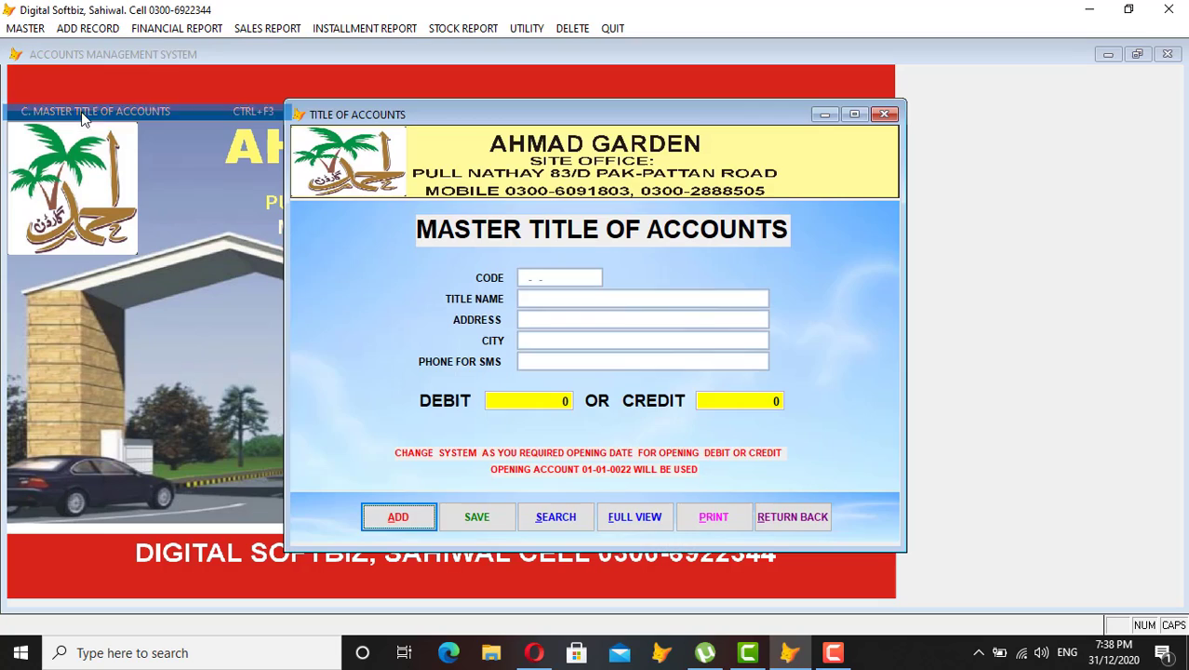
Add a new customer account with a 20,000 opening debit, save it, and close the form.
left_click(399, 518)
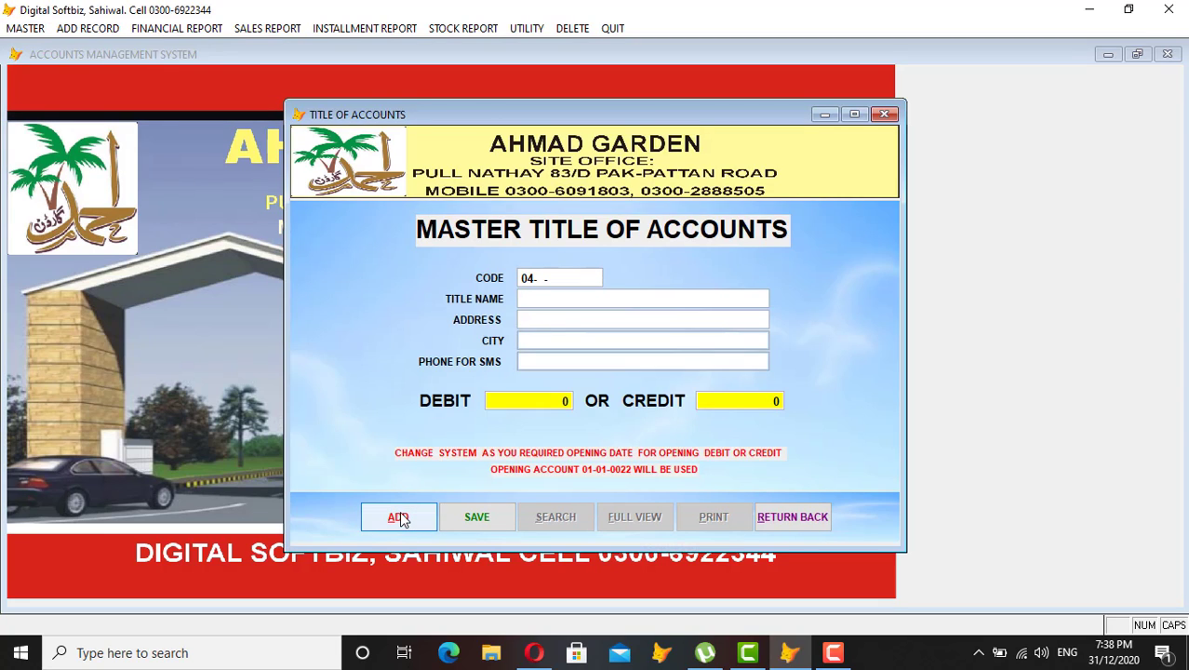
type("2")
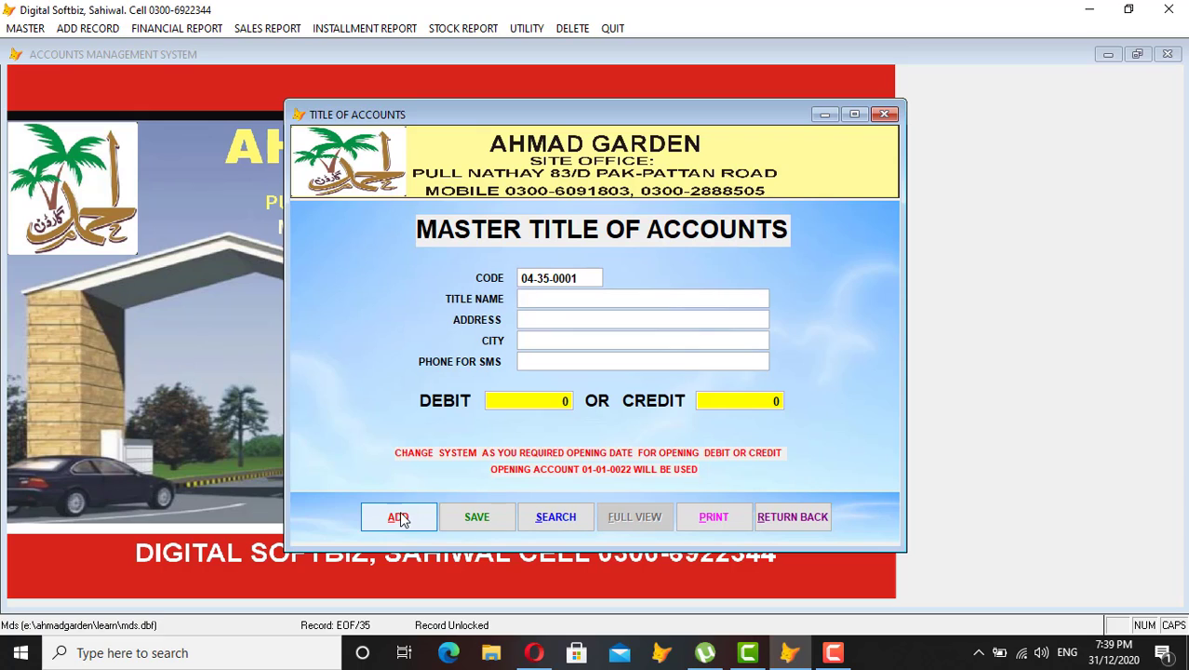
type("HURAM")
type("20.0000")
key("Return")
key("Return")
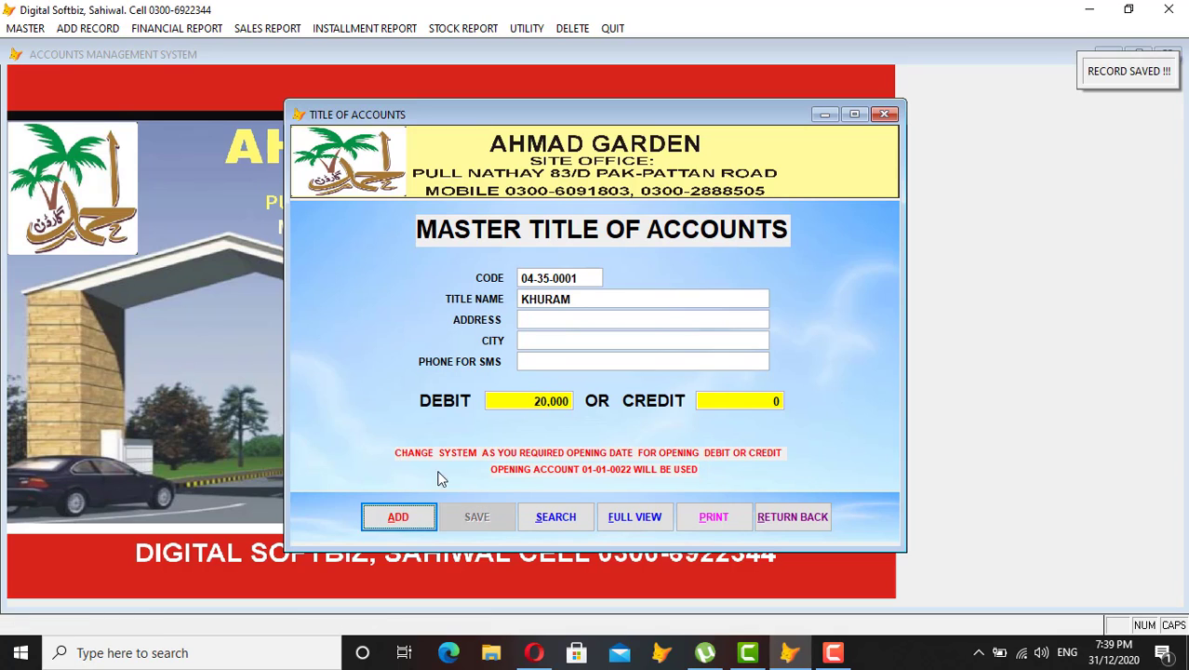
left_click(827, 523)
left_click(87, 28)
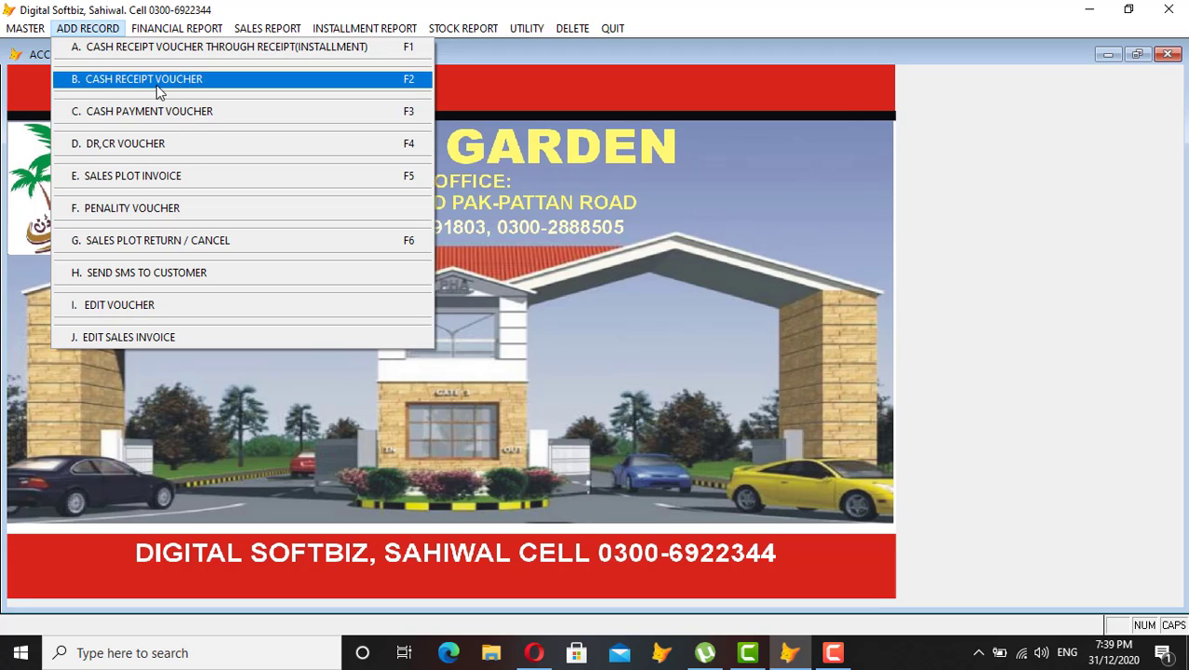
Start cash receipt voucher 2 and pick the new customer's account through the name search.
left_click(157, 84)
key("Return")
key("Return")
key("Return")
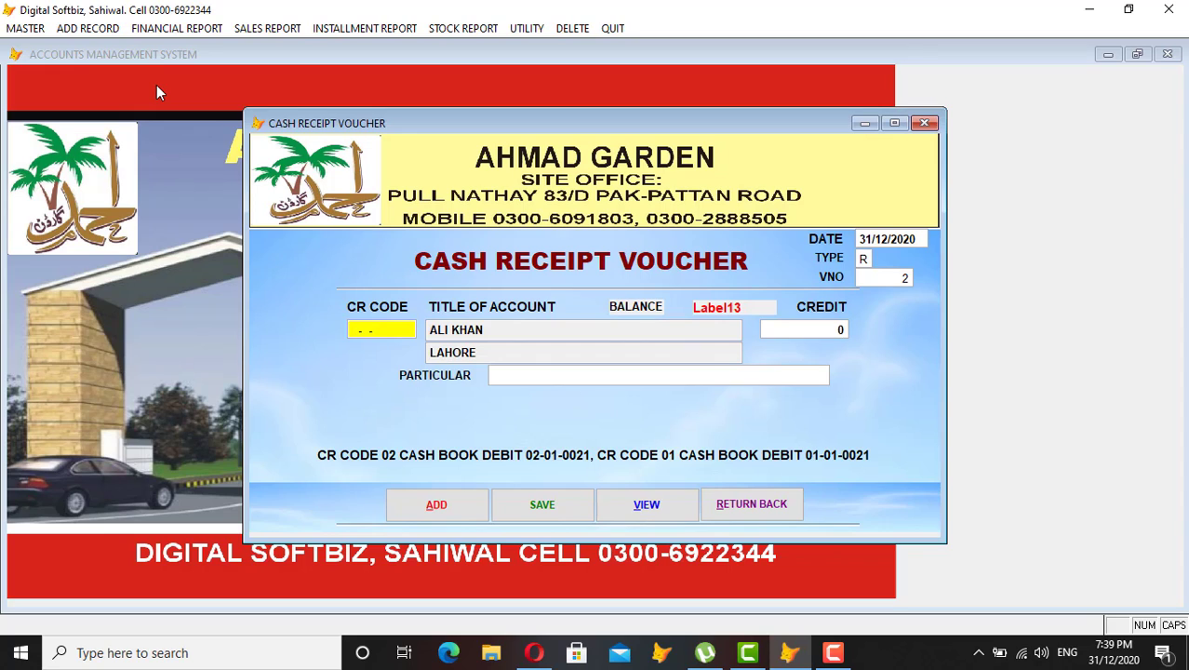
key("Return")
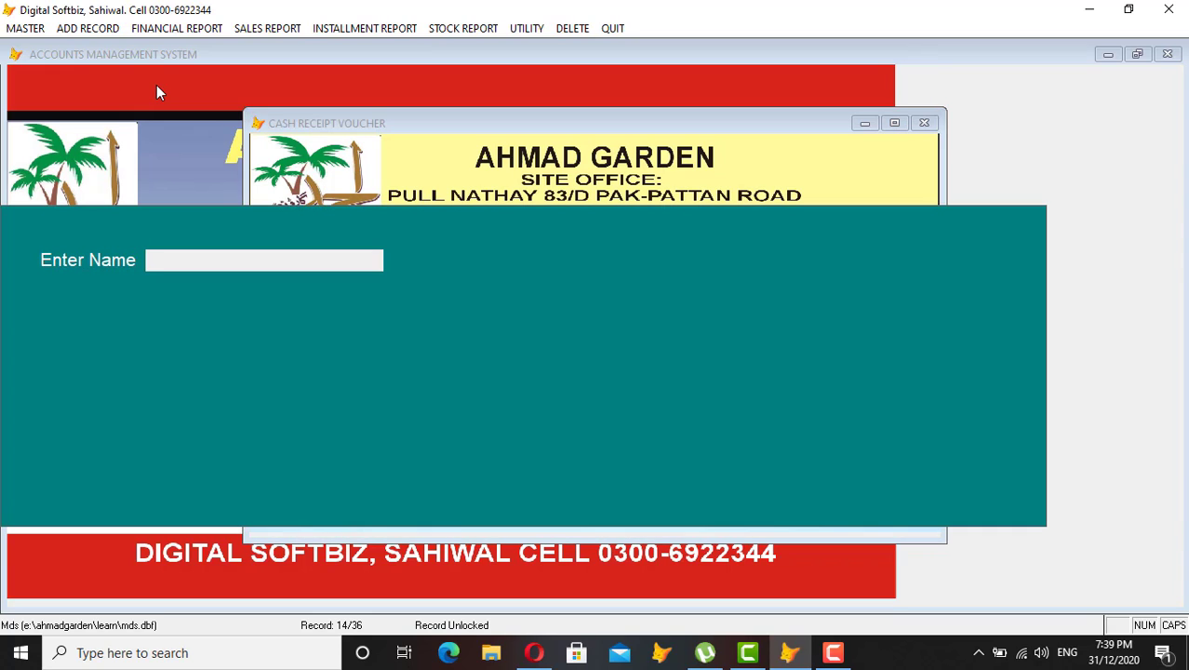
type("KHU")
key("Return")
key("Return")
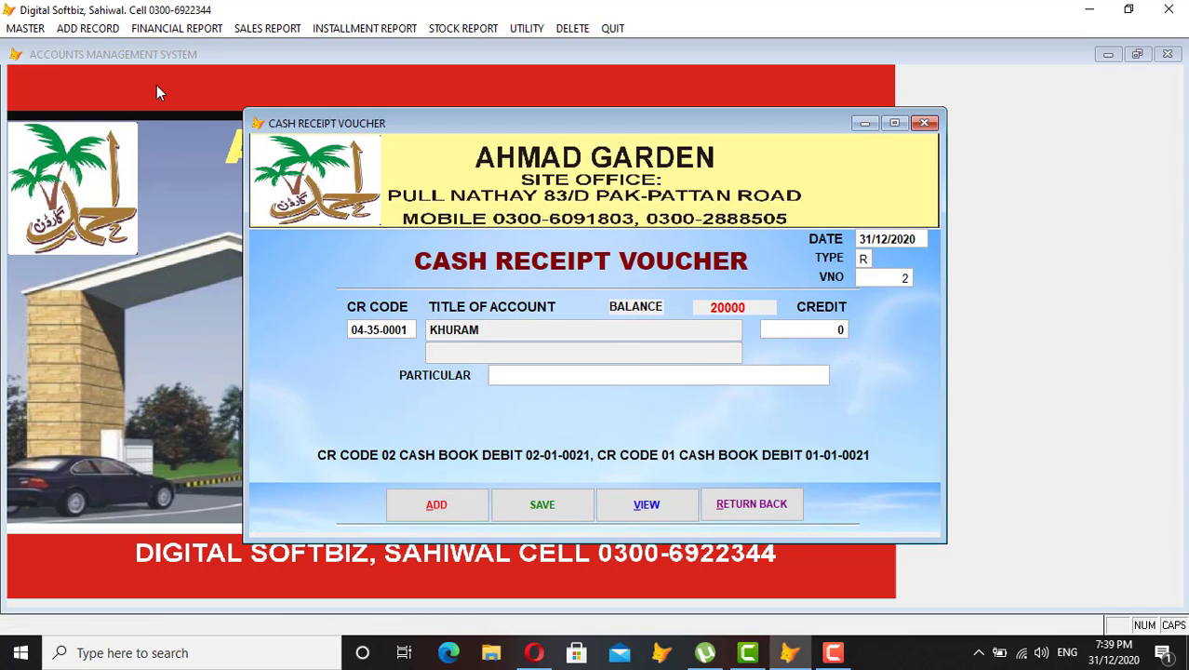
Credit 20,000 with particular CASH, then save and close the voucher.
key("Return")
type("100.00")
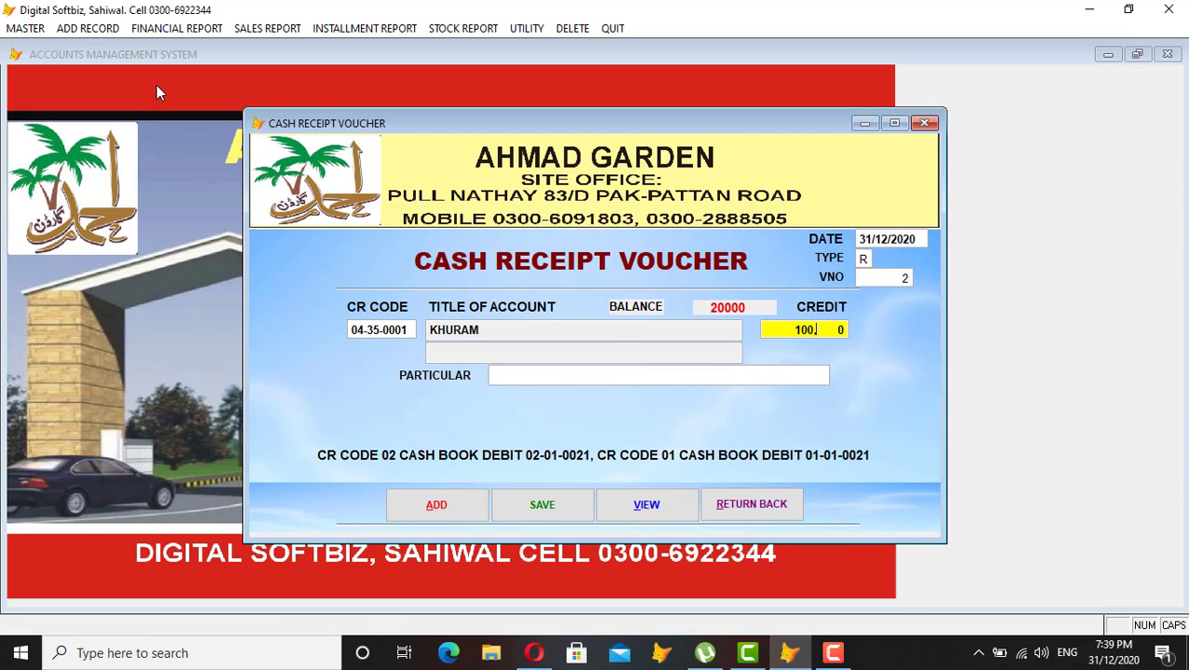
key("BackSpace")
key("BackSpace")
key("BackSpace")
key("BackSpace")
key("BackSpace")
type("20,000")
key("Return")
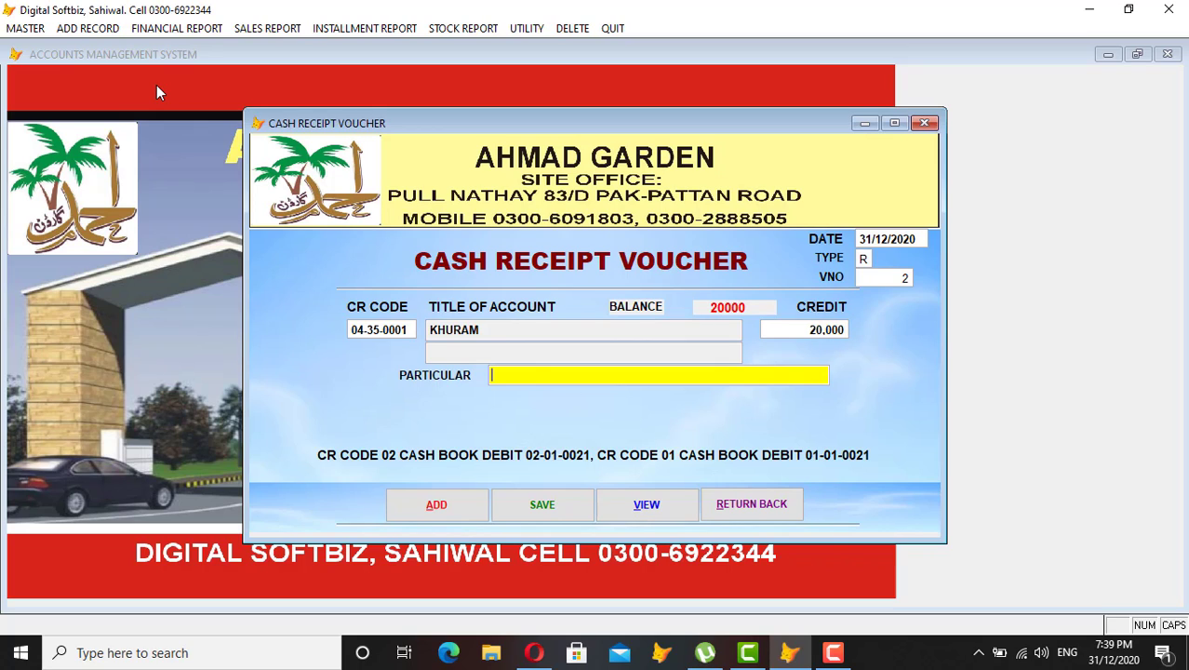
type("CASH")
key("Return")
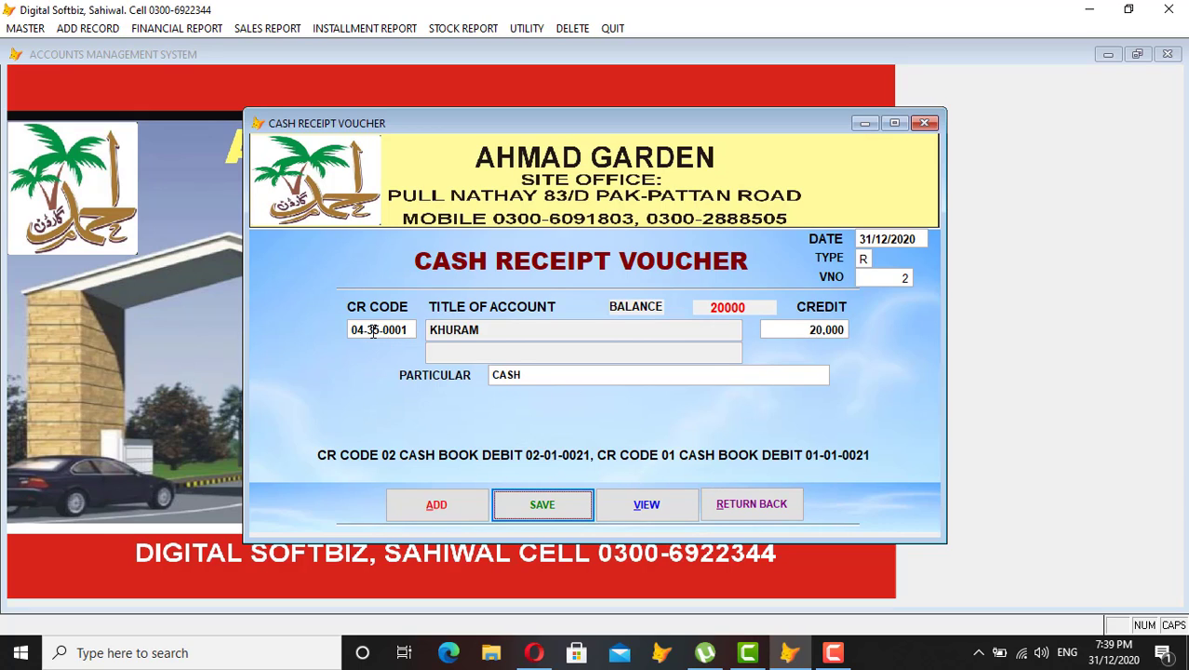
left_click(560, 504)
left_click(732, 510)
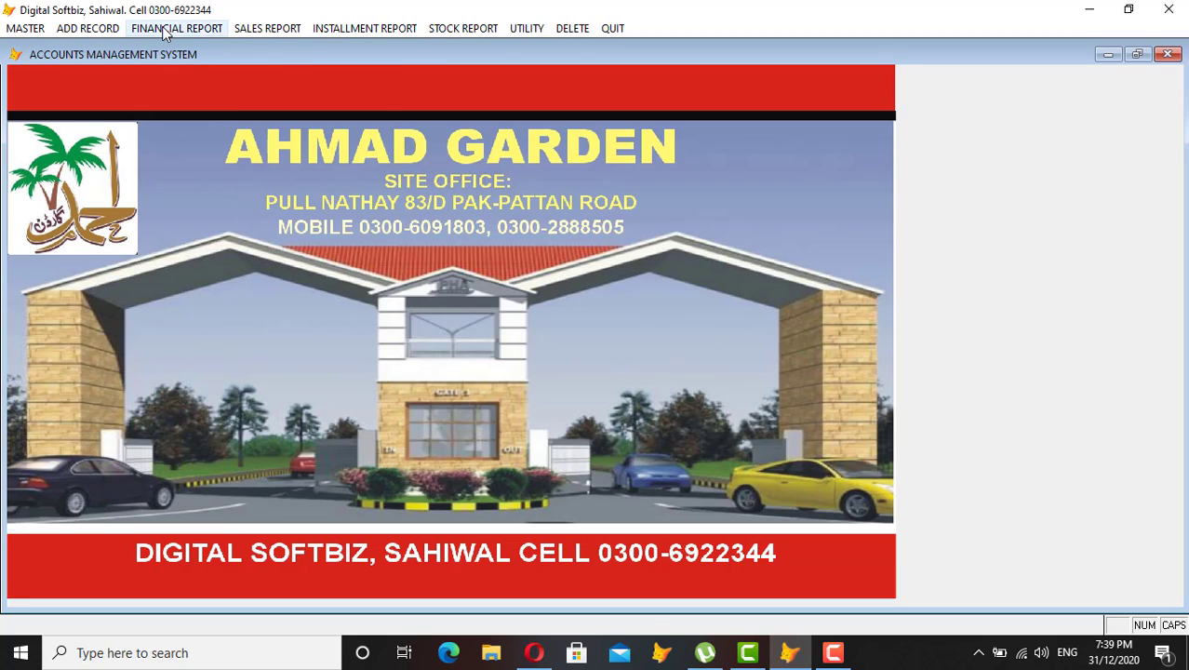
left_click(177, 27)
left_click(199, 170)
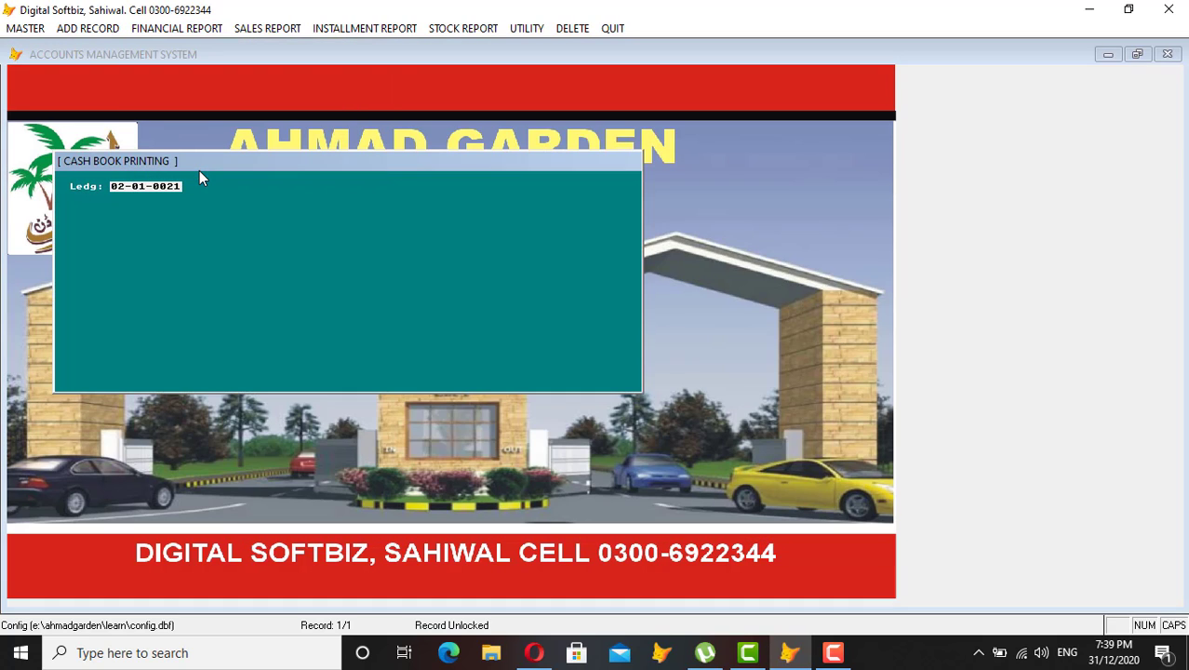
type("04")
key("Return")
key("Return")
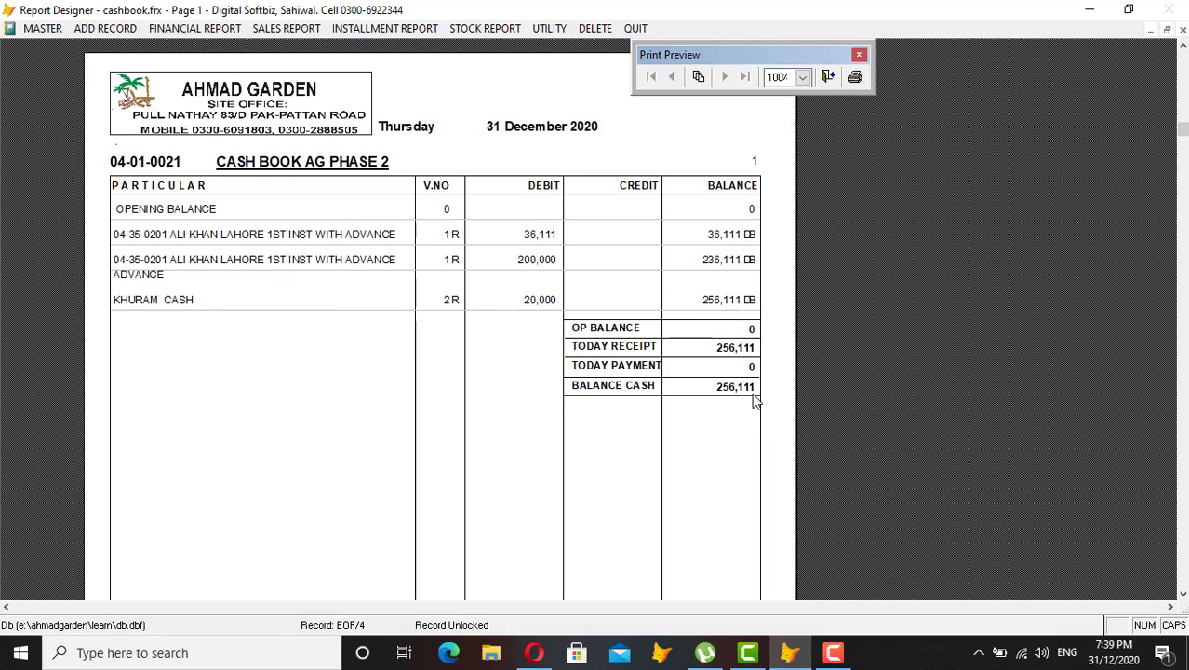
key("Escape")
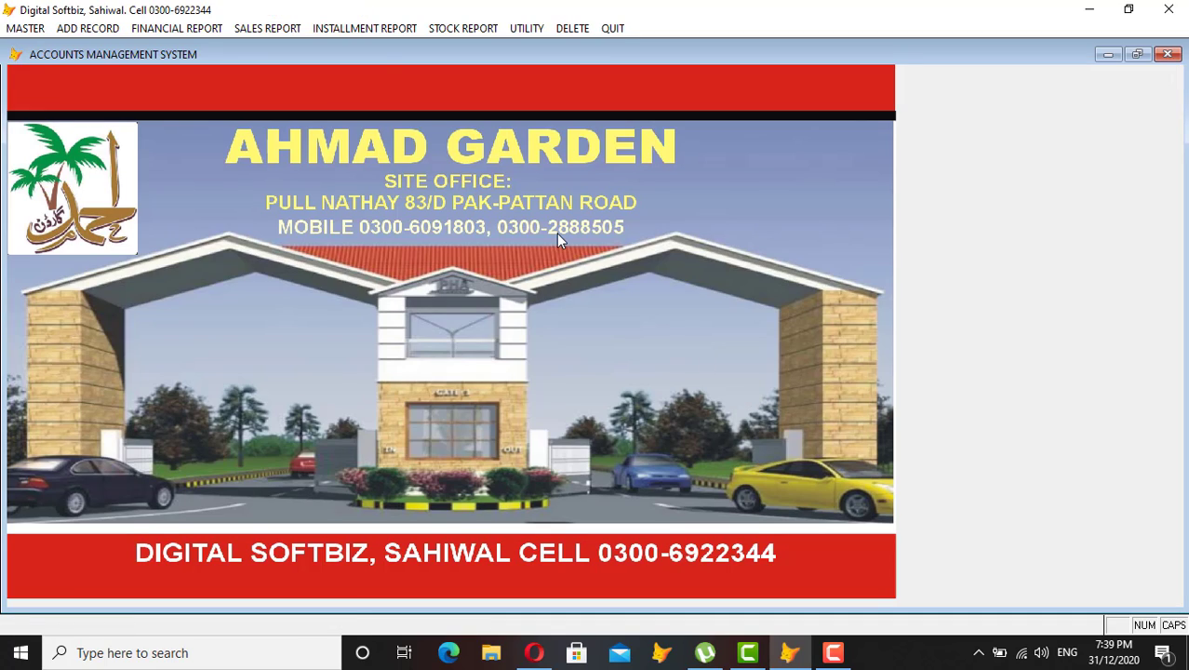
left_click(191, 28)
left_click(192, 42)
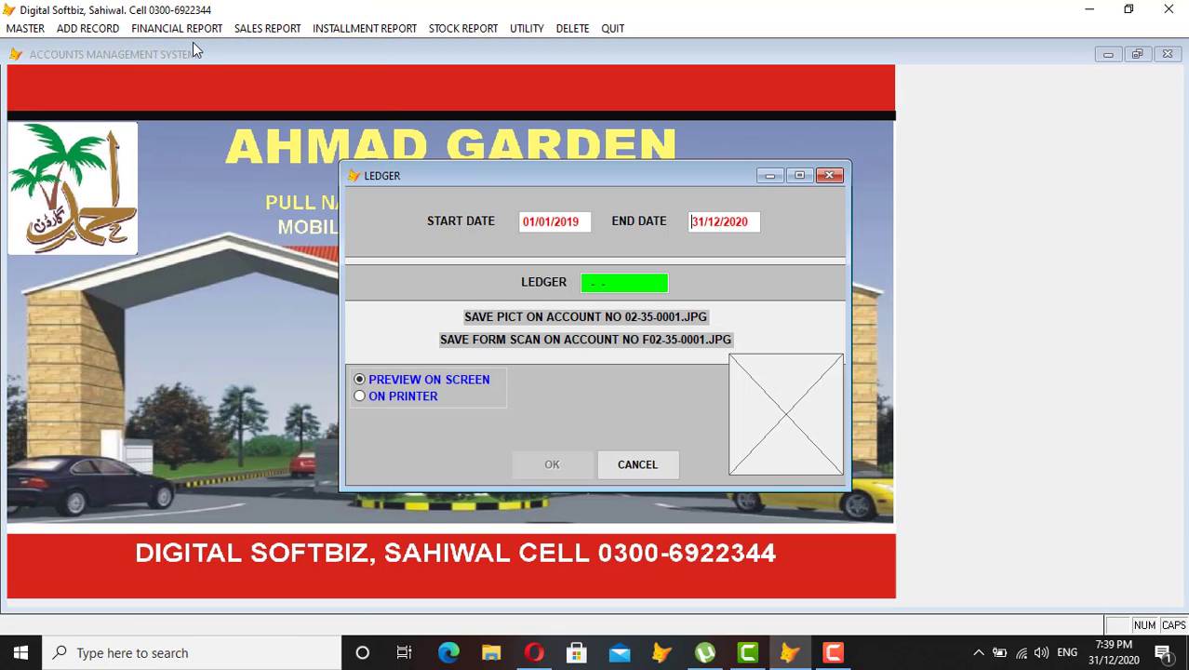
key("Return")
type("HU")
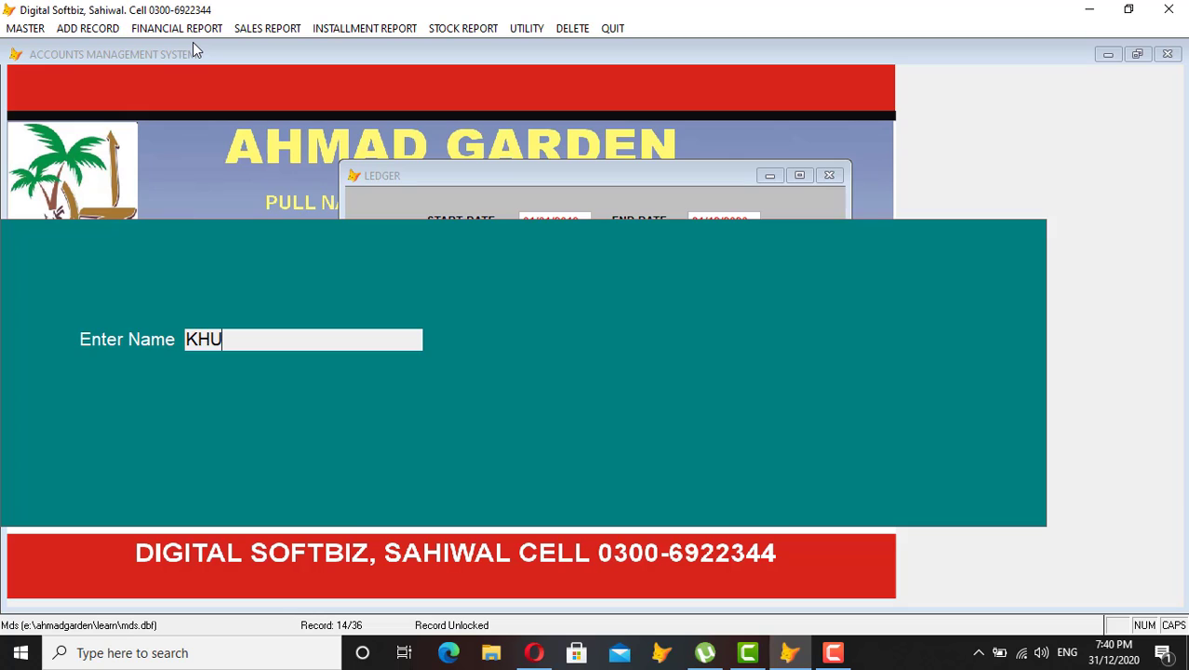
key("Return")
key("Return")
key("Return")
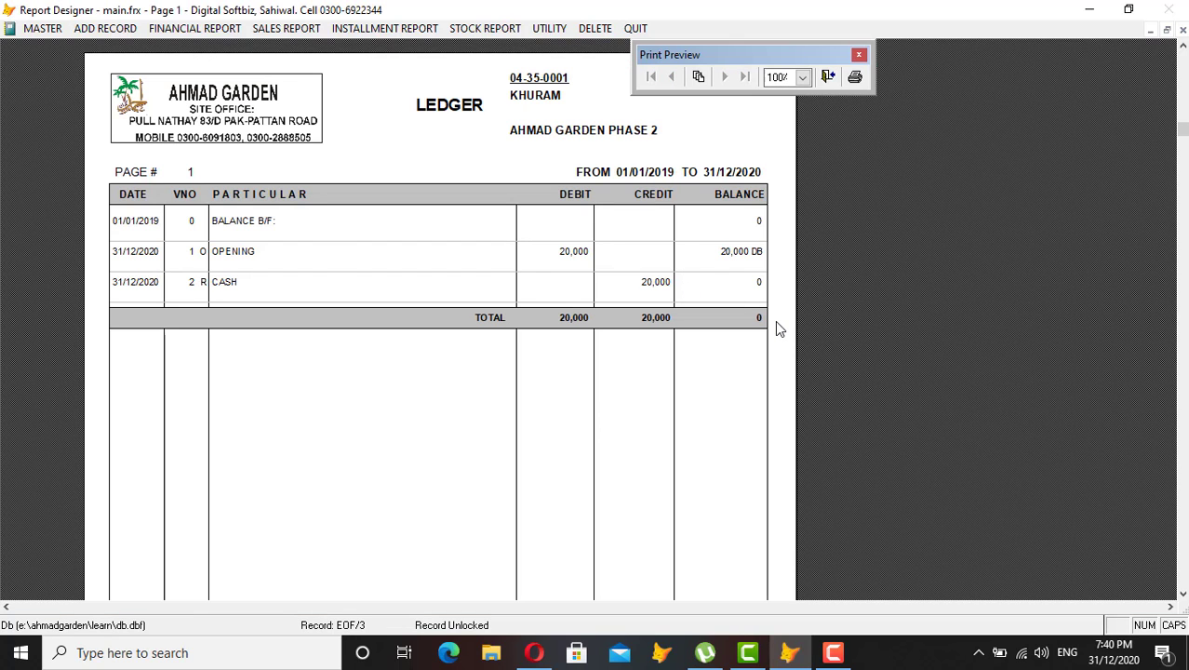
key("Escape")
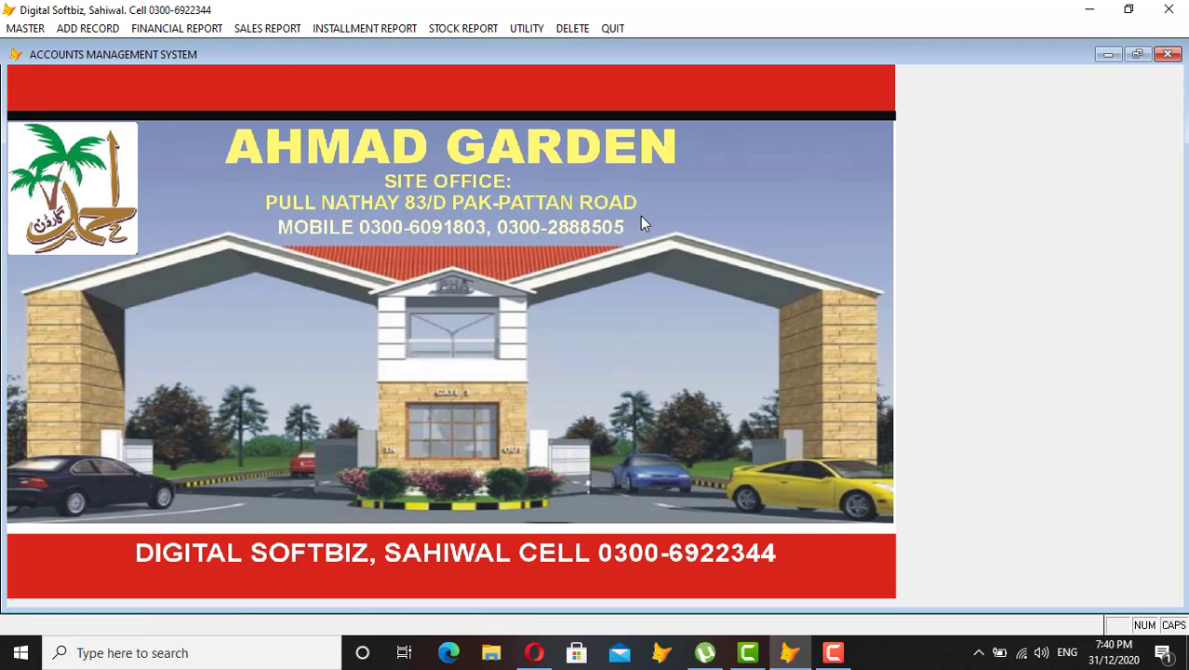
left_click(28, 28)
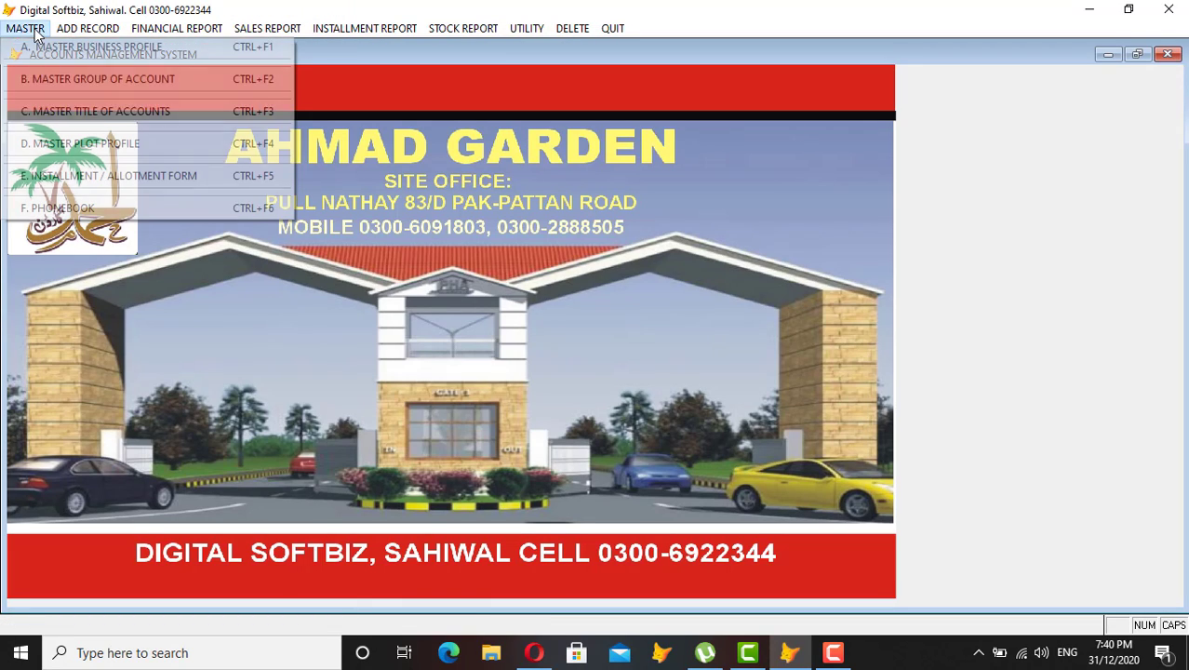
left_click(97, 83)
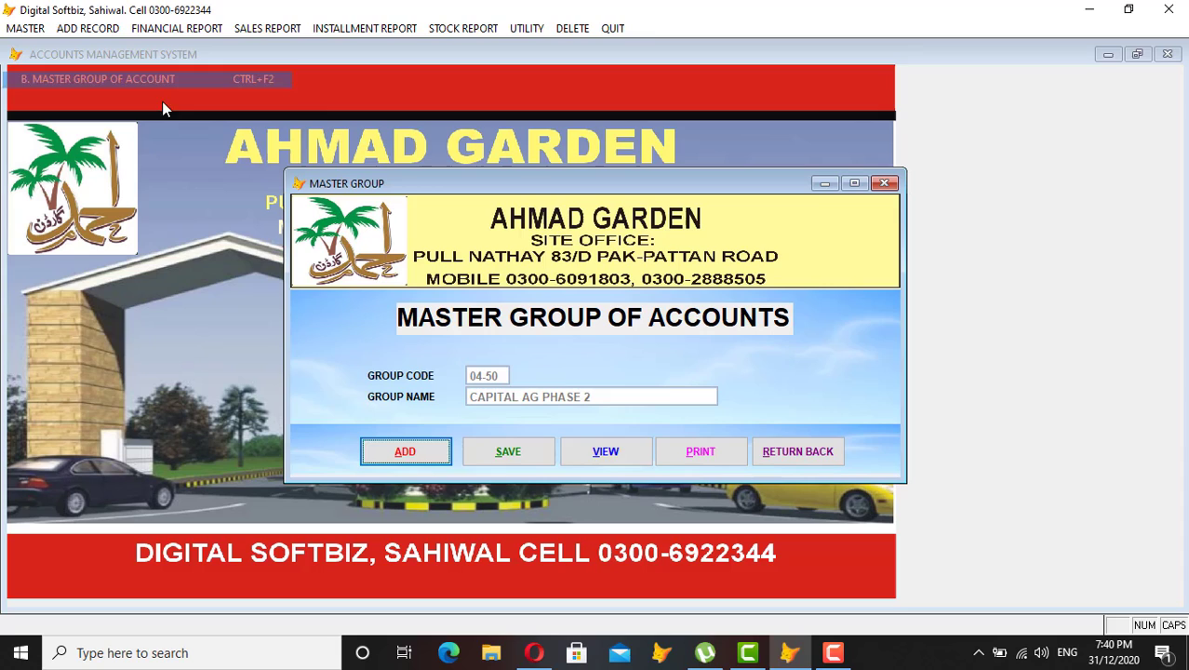
left_click(605, 453)
scroll(384, 398, "down", 3)
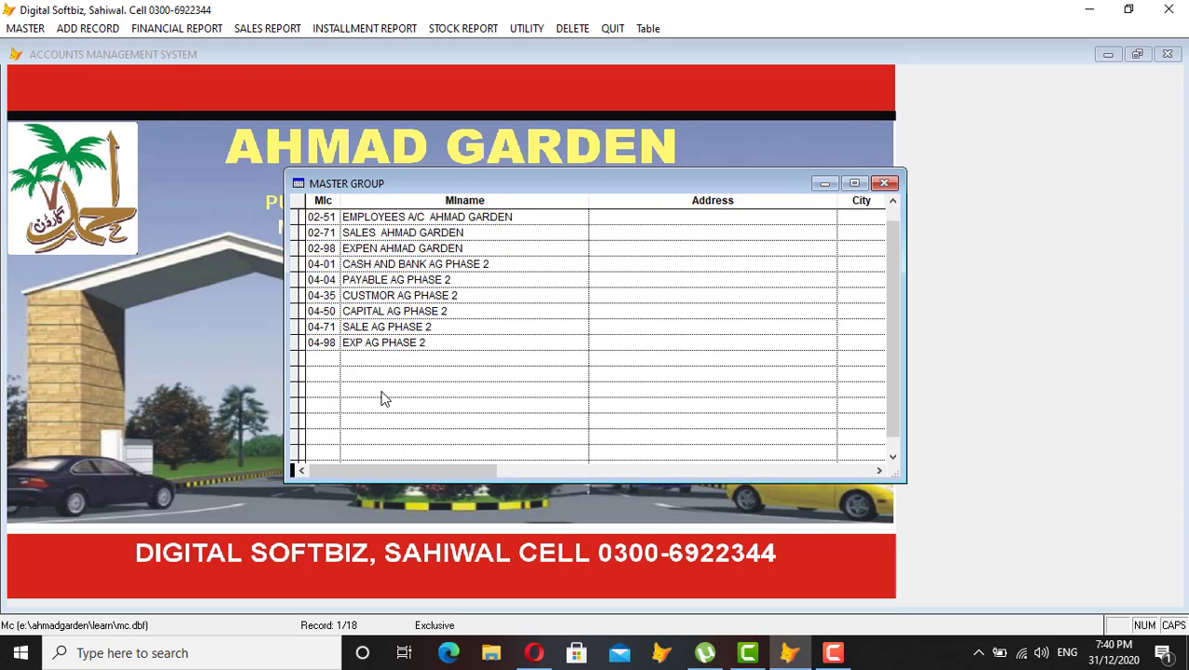
left_click(459, 281)
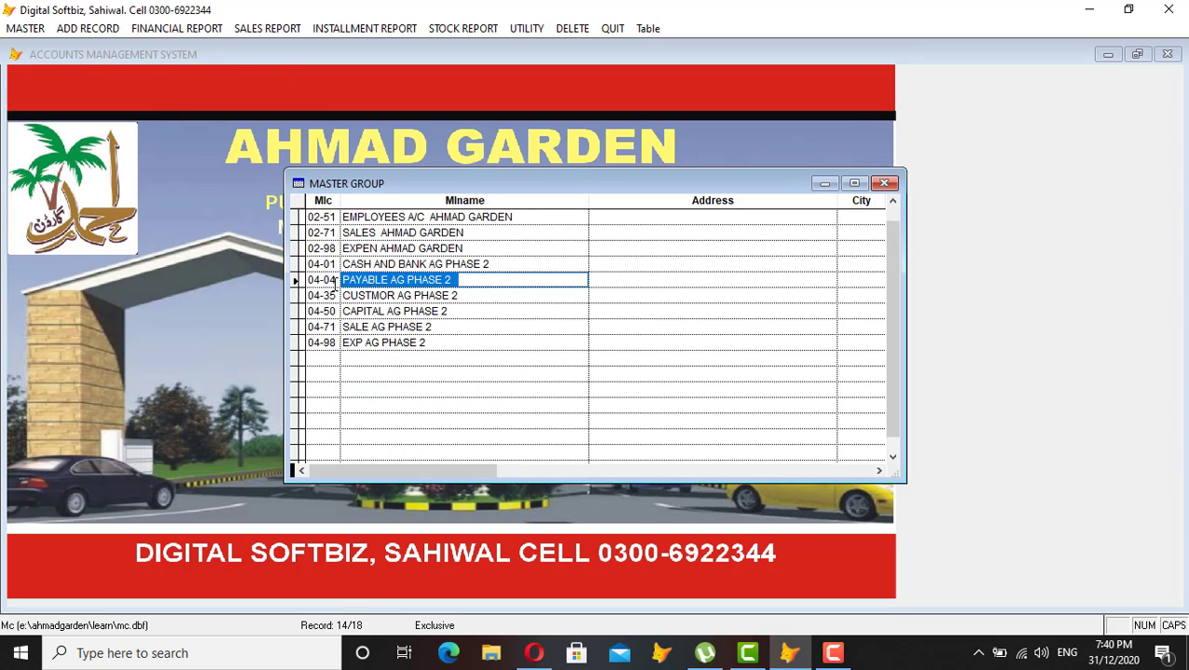
left_click(322, 283)
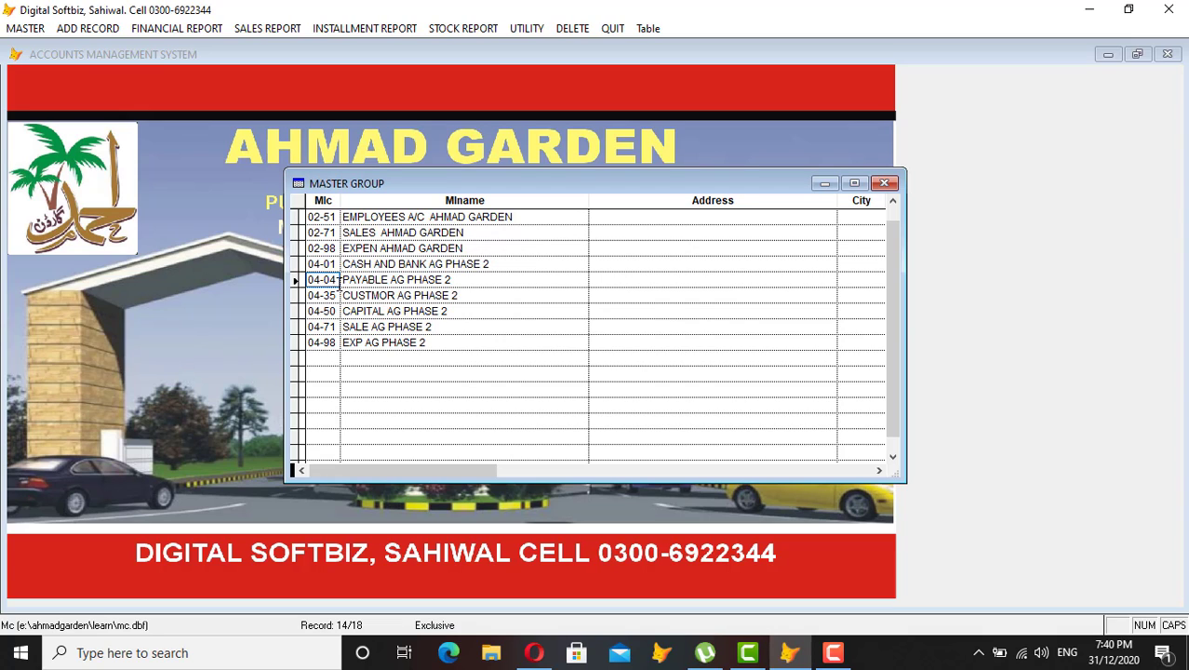
key("Escape")
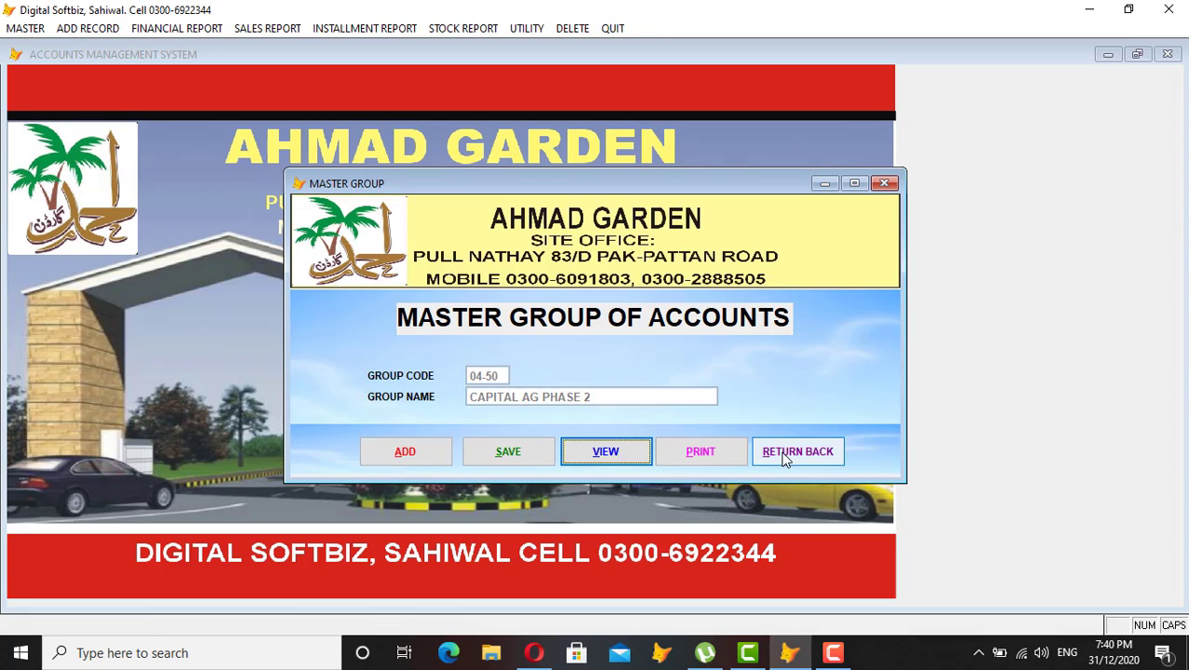
left_click(797, 448)
left_click(28, 26)
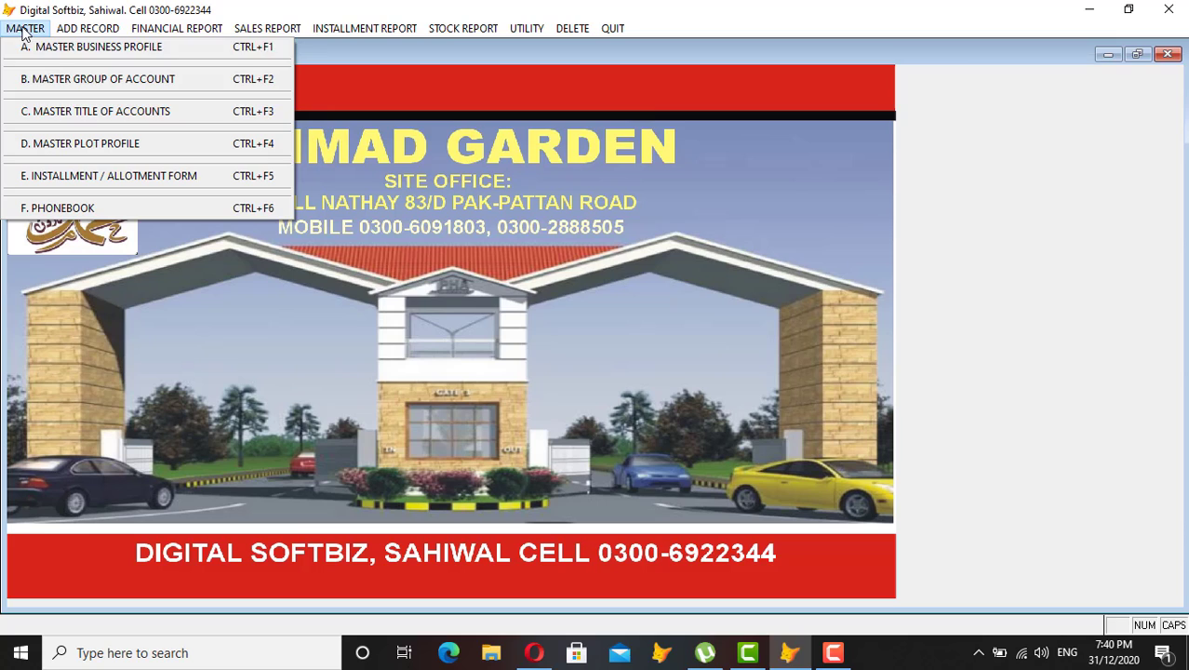
Create payable account 04-04-0001 with the party's name and a 500,000 opening credit.
left_click(75, 112)
left_click(398, 517)
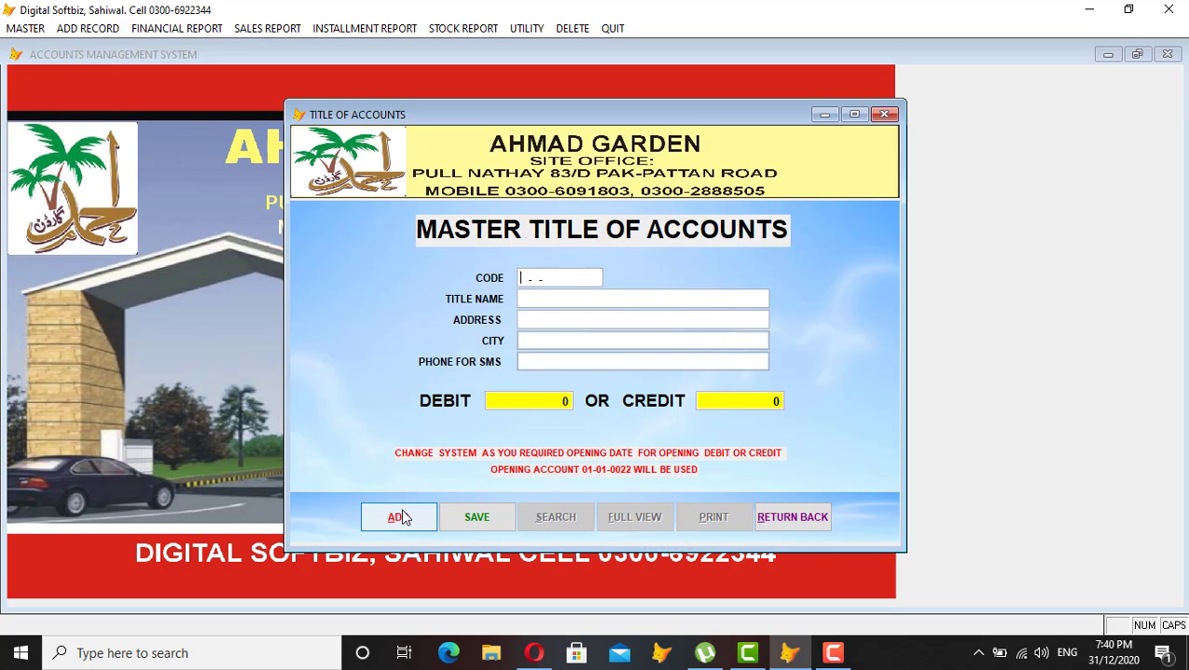
type("04-04-0001")
key("Return")
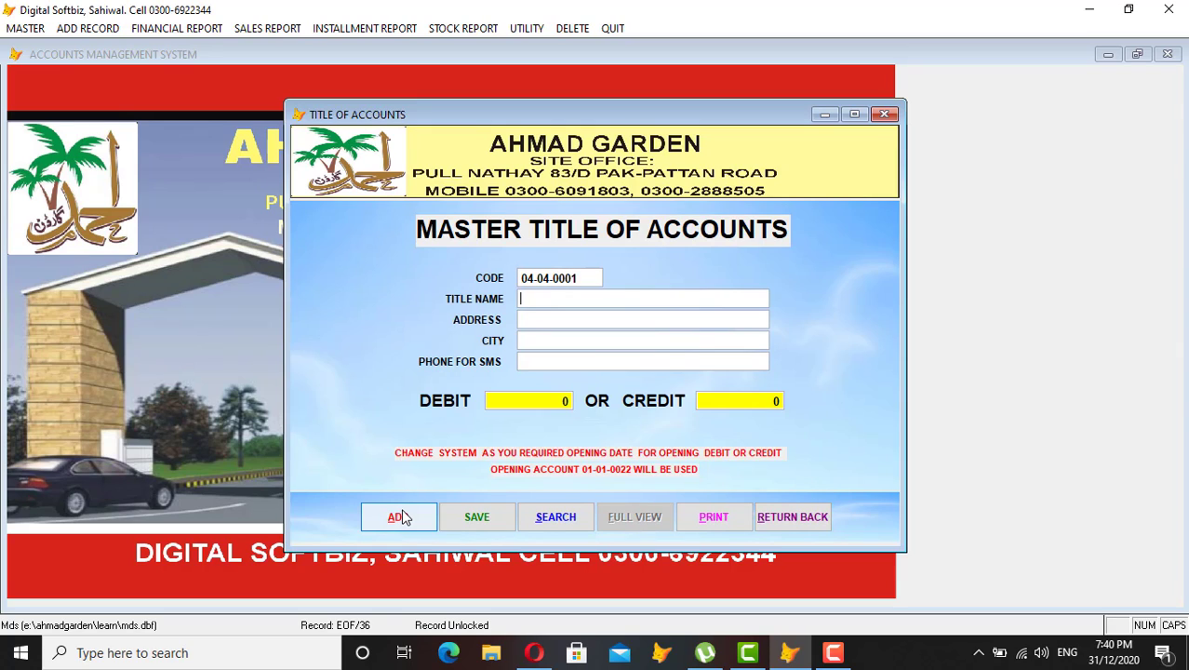
type("FAHEEM")
key("Return")
key("Return")
key("Return")
key("Return")
type("500000")
key("Return")
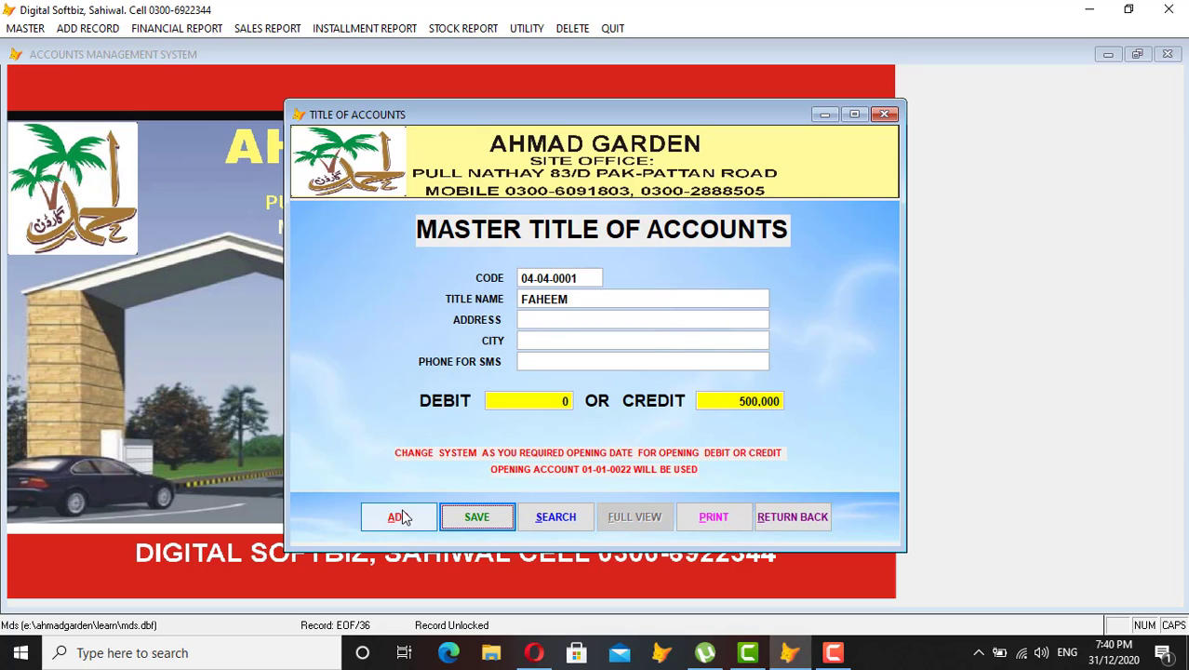
key("Return")
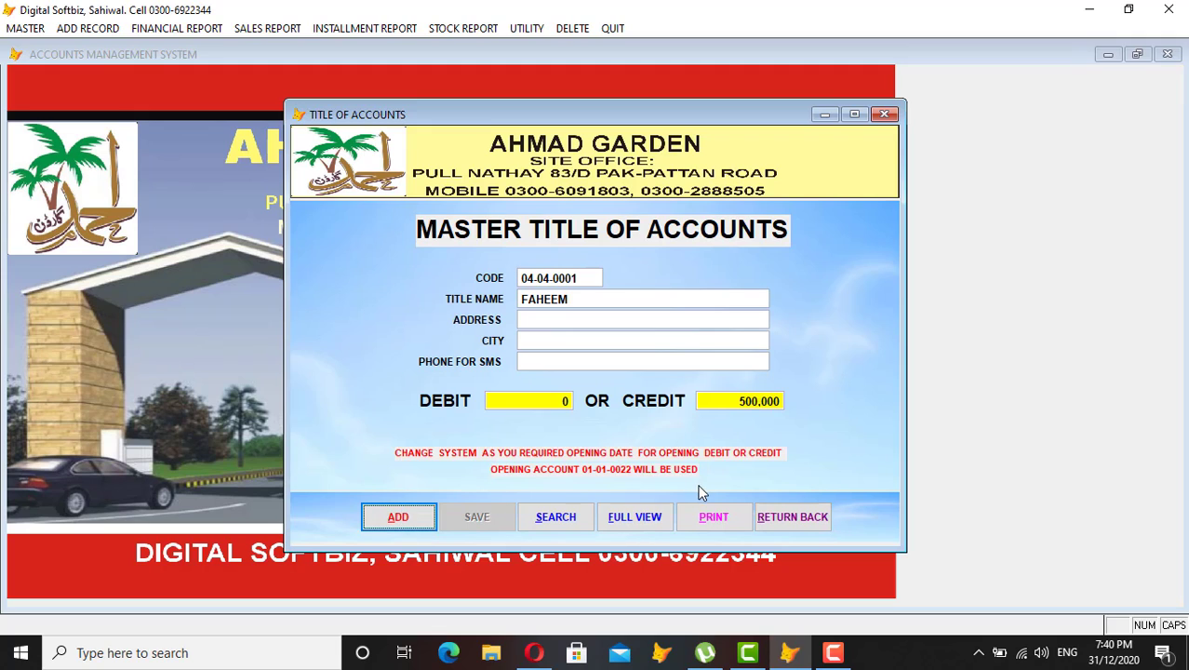
Browse the saved account titles list, then close it and the Title of Accounts form.
left_click(419, 516)
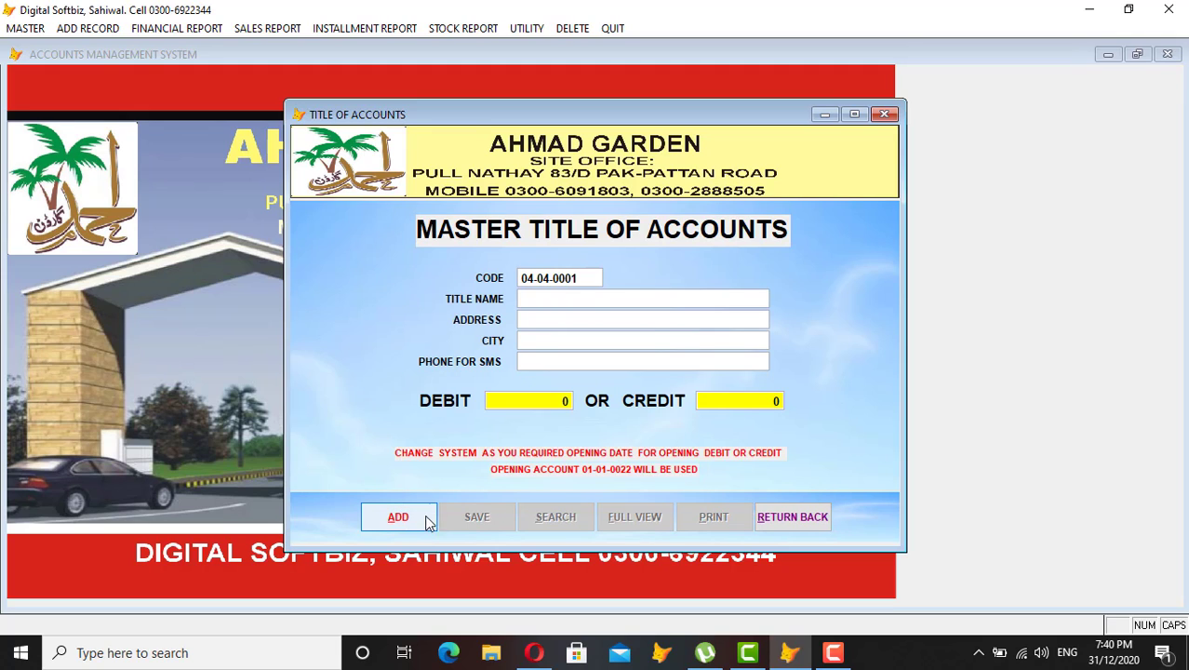
left_click(771, 511)
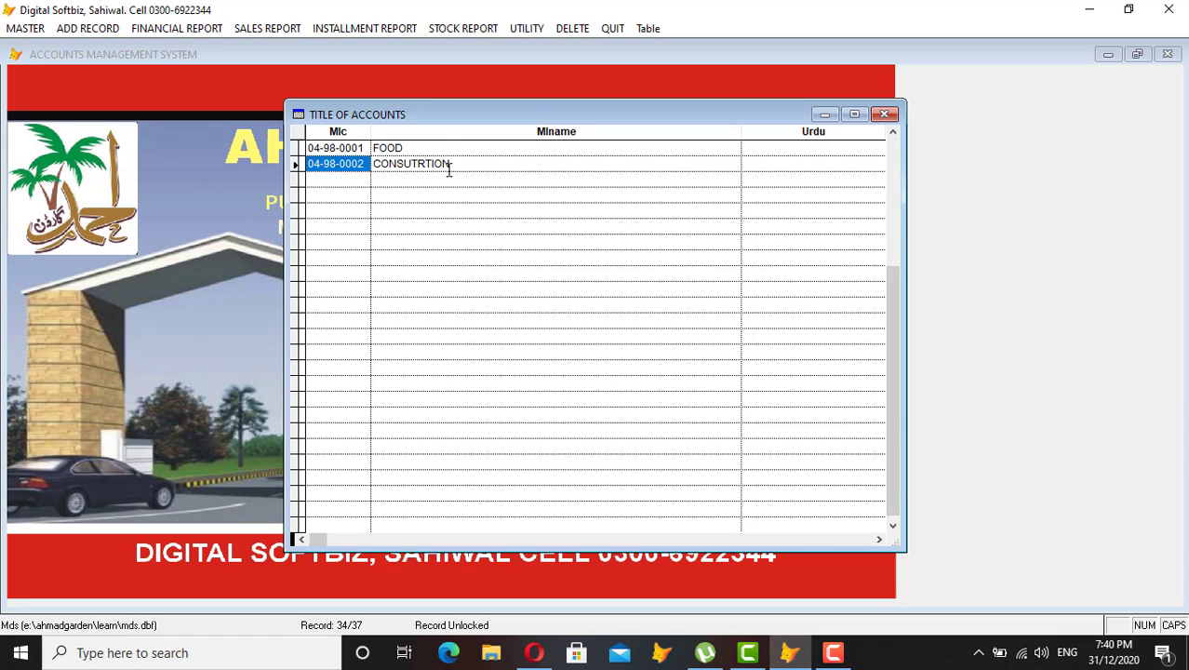
key("Escape")
left_click(805, 521)
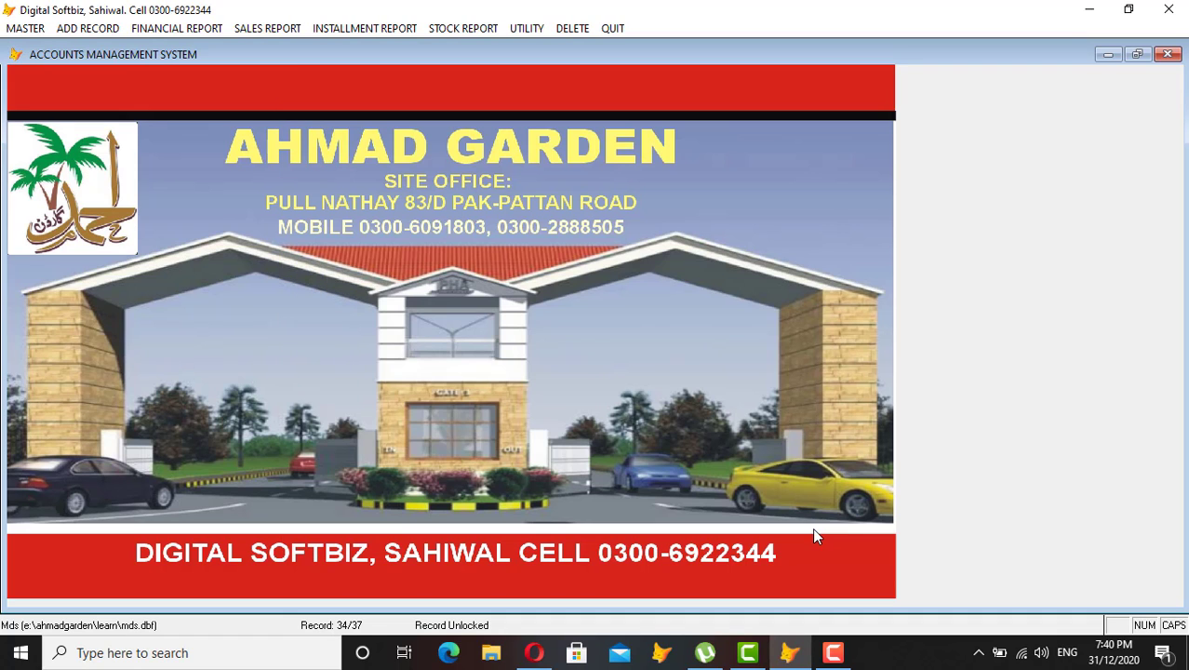
Start a new cash payment voucher with FAHEEM (04-04-0001) as the debit account.
left_click(103, 31)
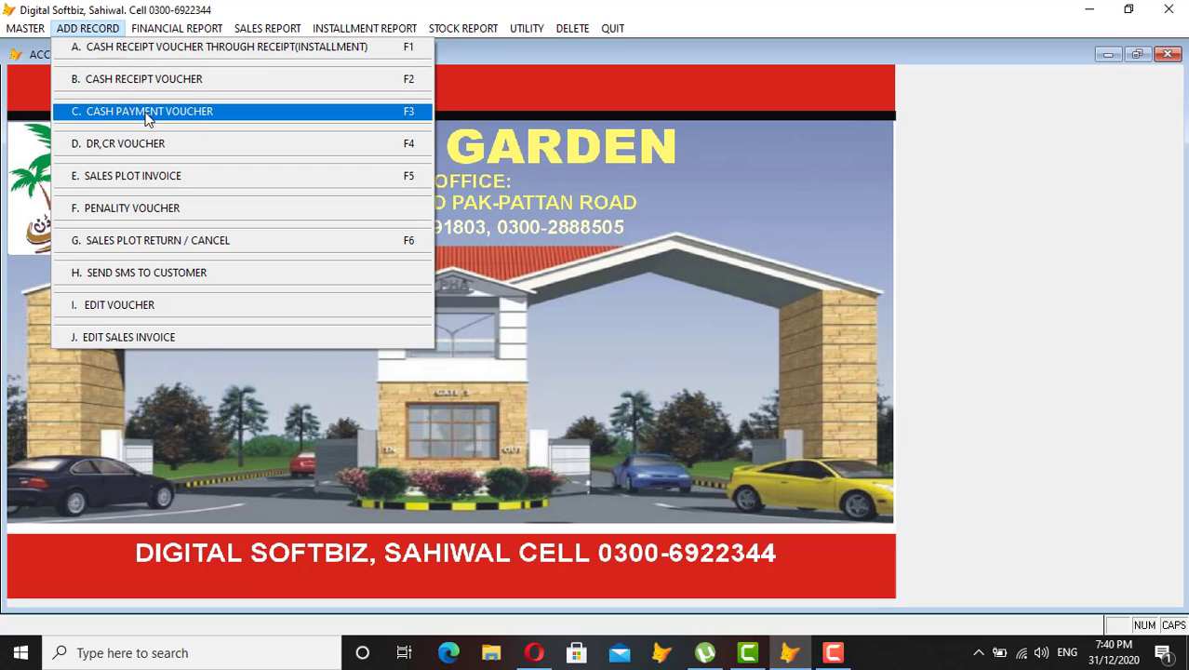
left_click(191, 110)
key("Return")
key("Return")
key("Return")
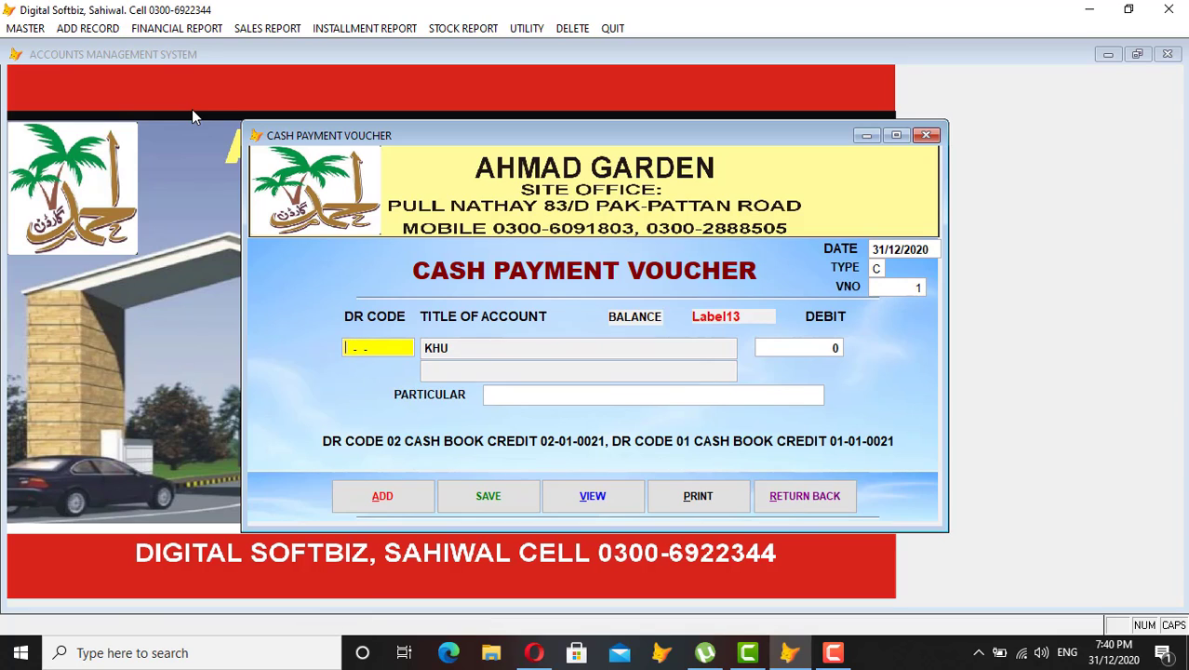
key("Return")
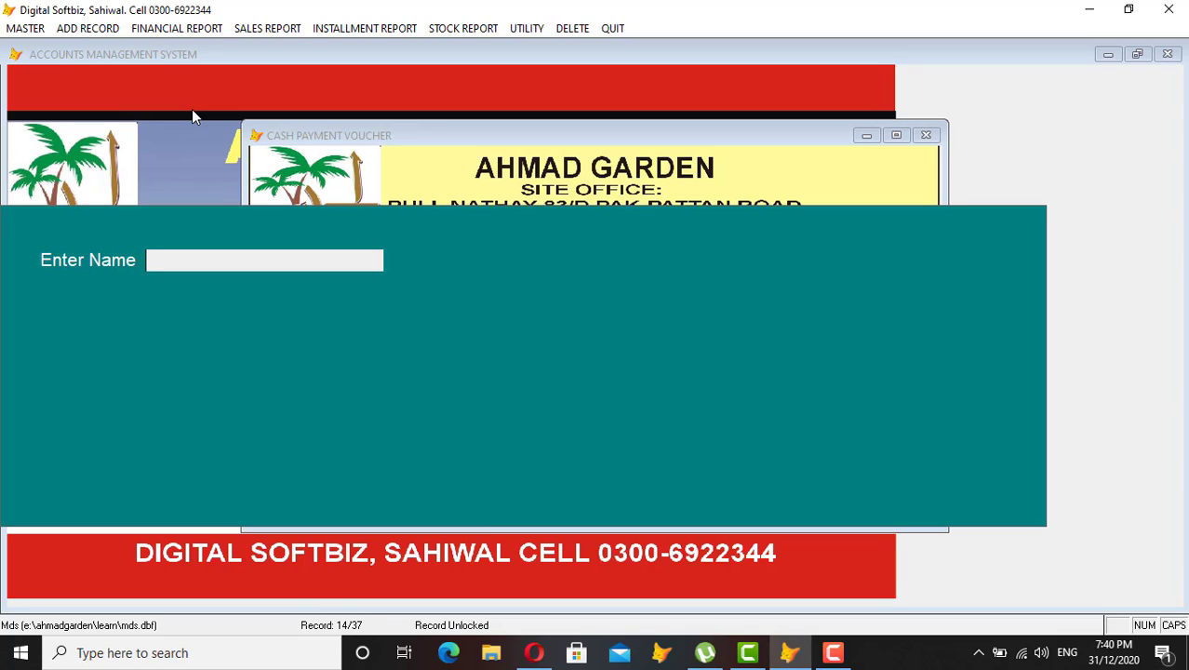
type("FAH")
key("Return")
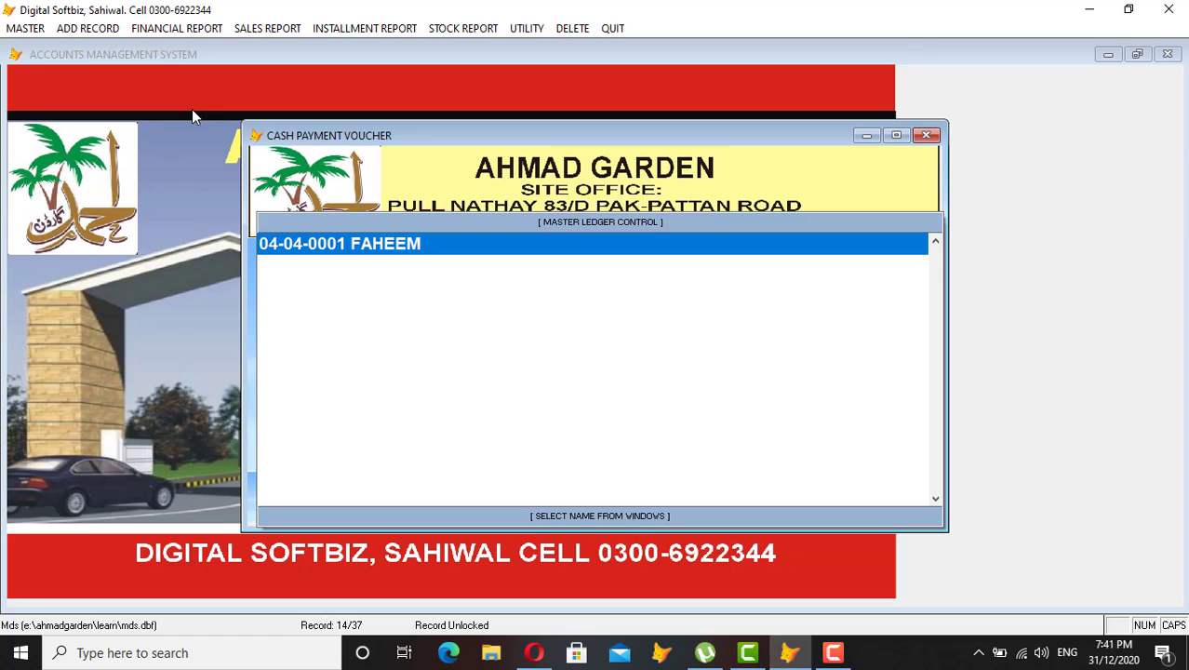
key("Return")
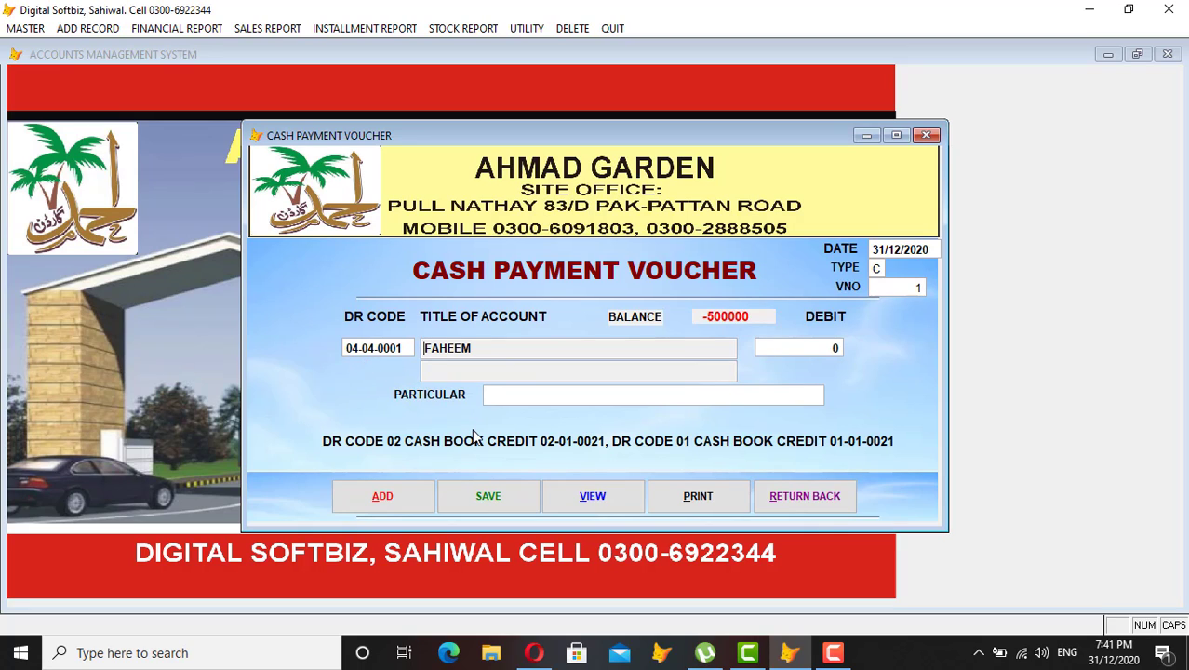
Enter a 100,000 debit with particular CASH and save voucher 1.
key("Return")
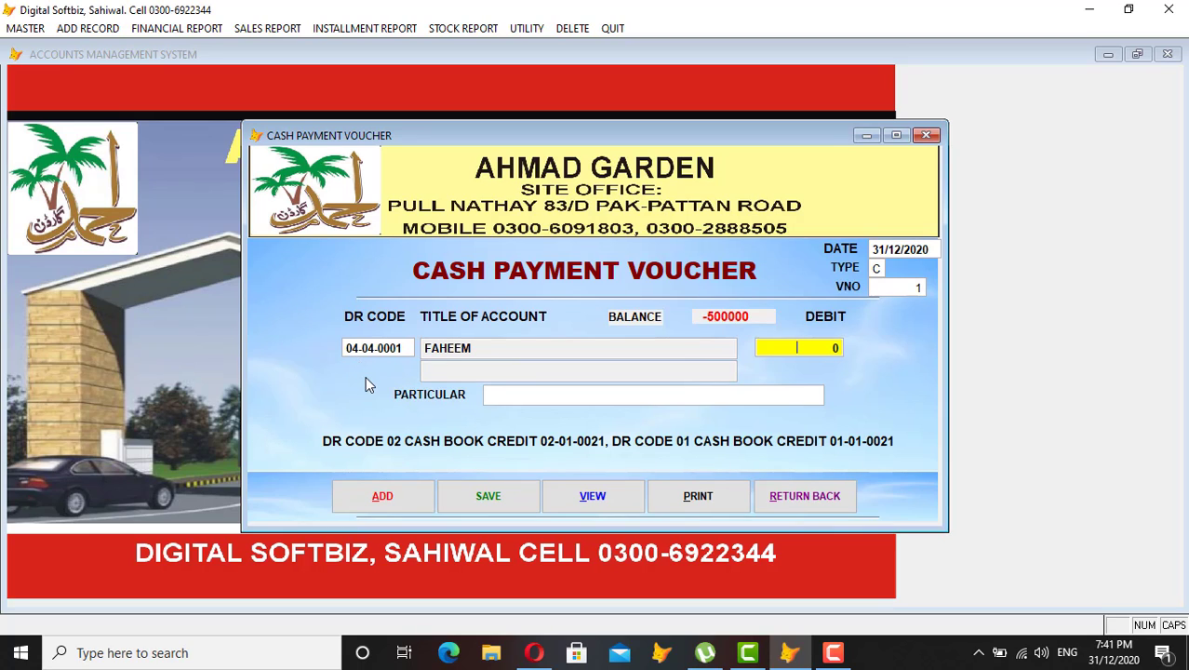
type("1000000 0")
key("Return")
type("CASH")
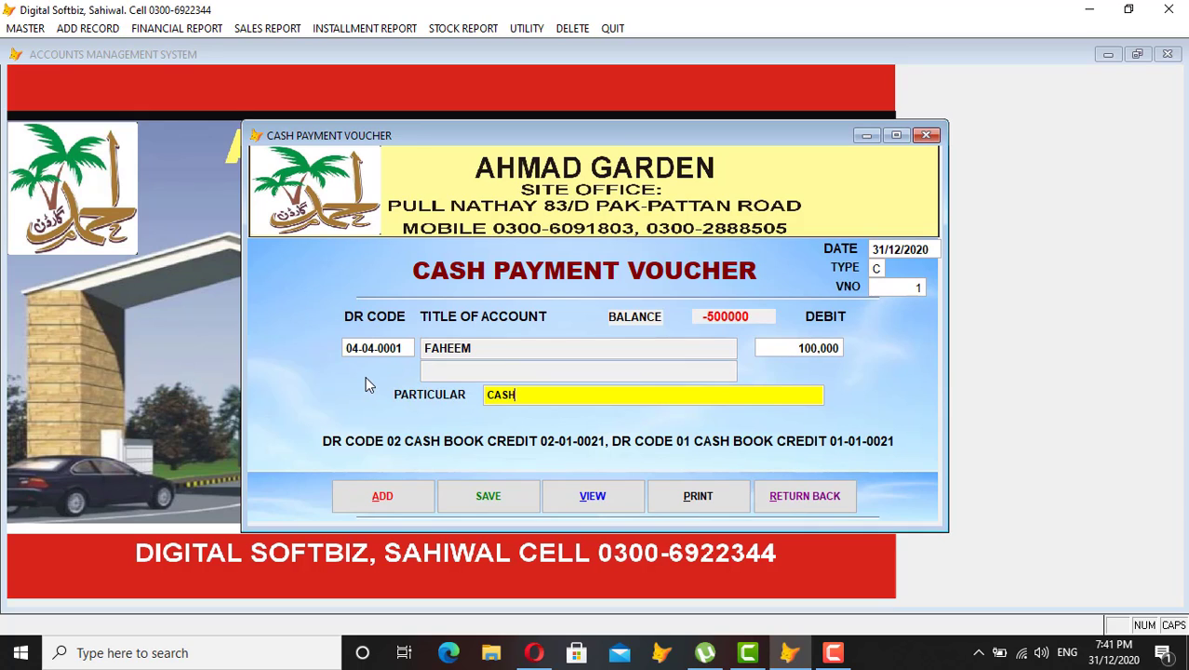
key("Return")
key("Return")
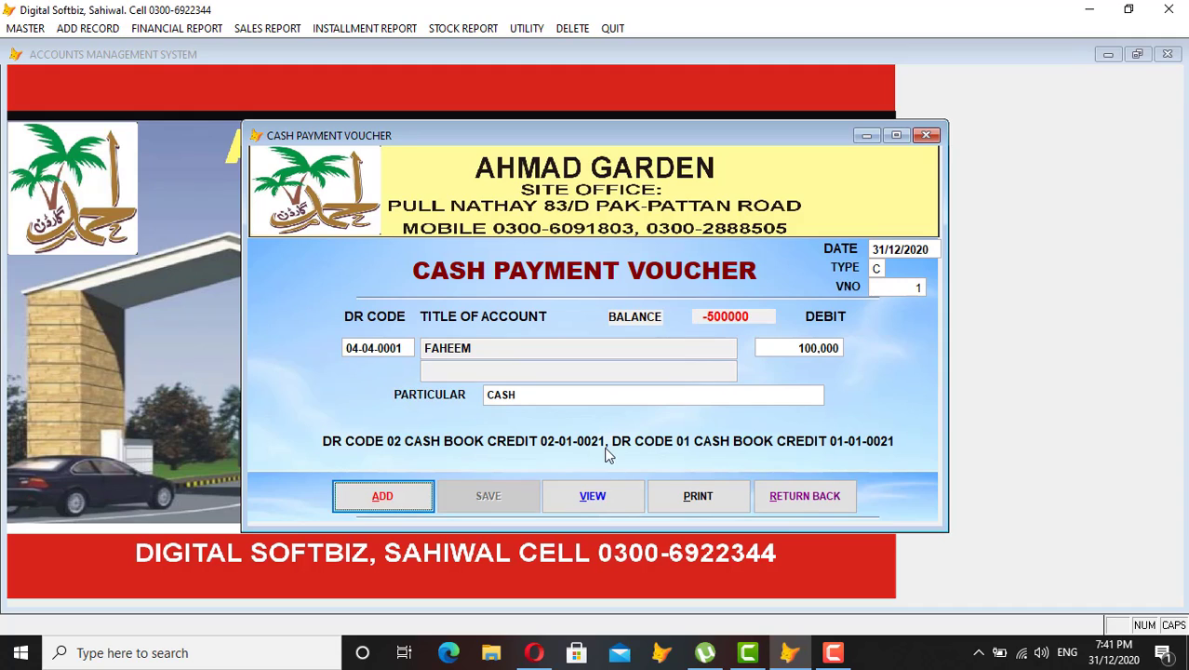
Start voucher 2 and pick CONSUTRTION (04-98-0002) as the debit account.
left_click(404, 497)
key("Return")
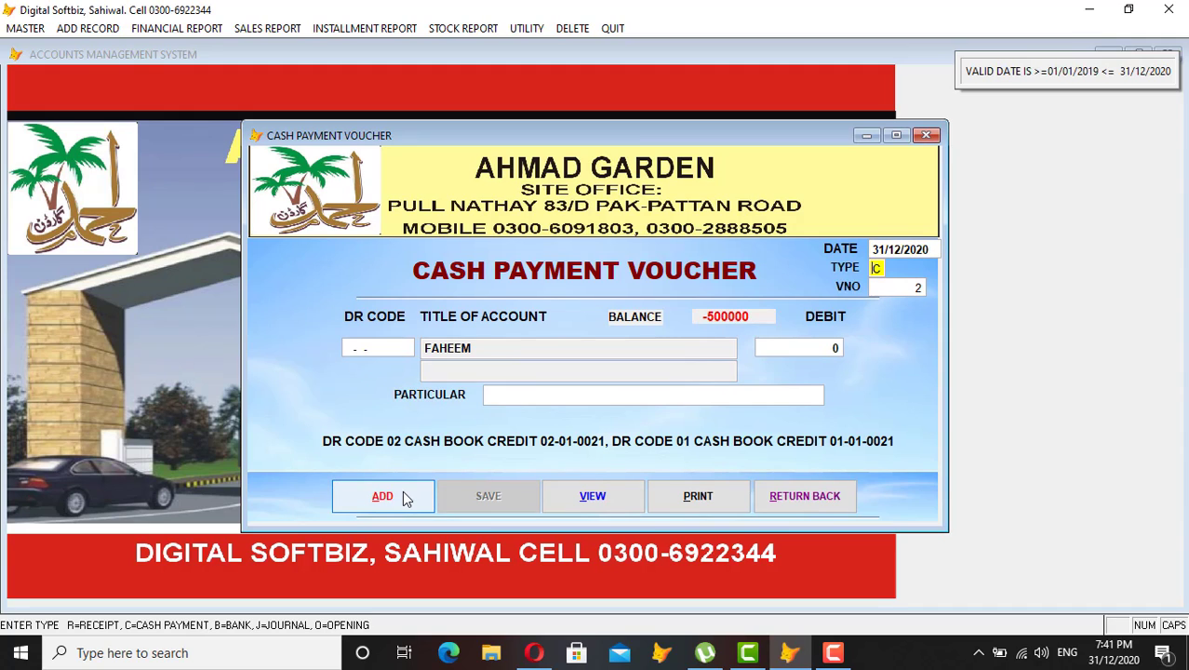
key("Return")
key("Return")
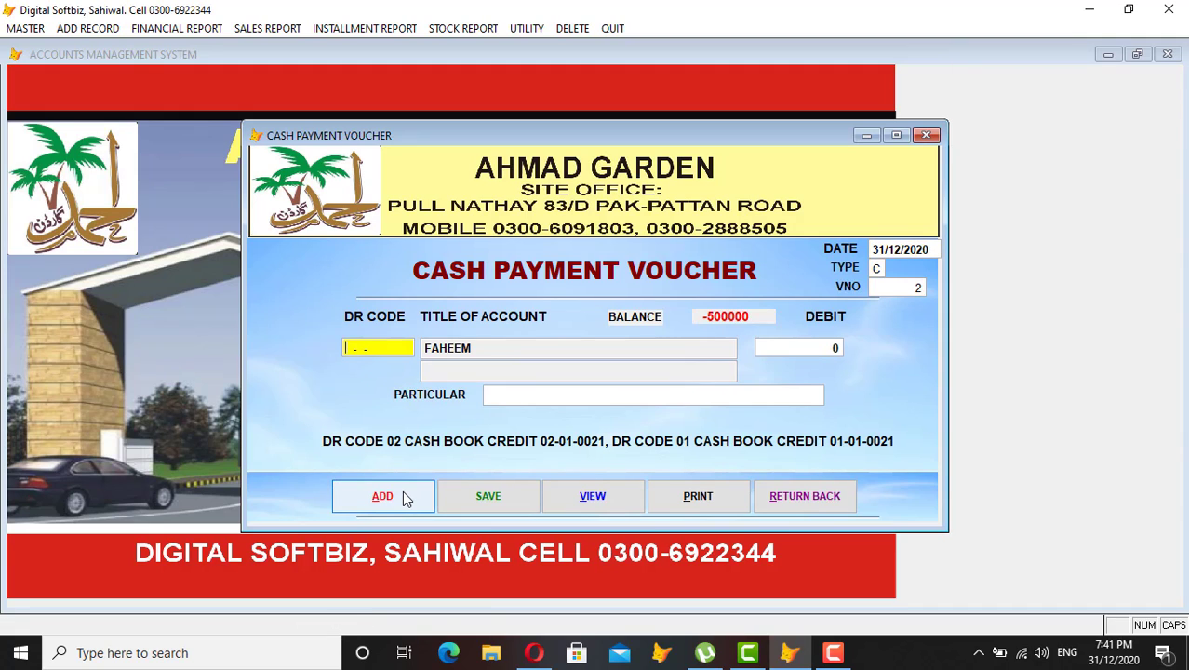
key("Return")
type("CON")
key("Return")
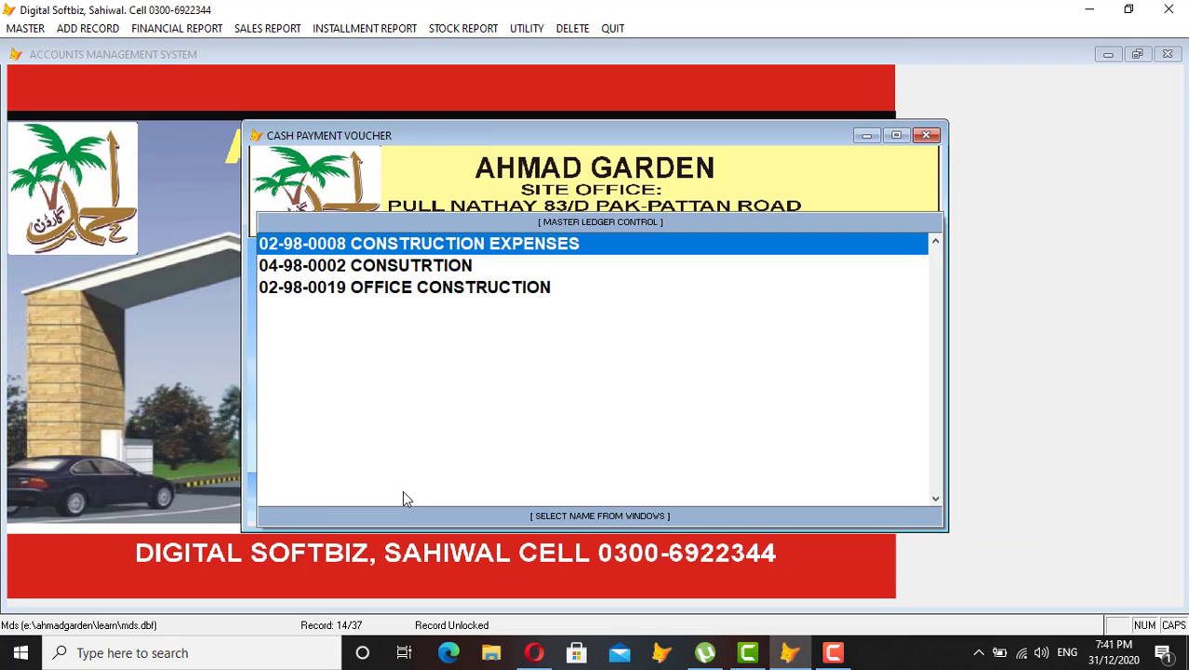
key("Down")
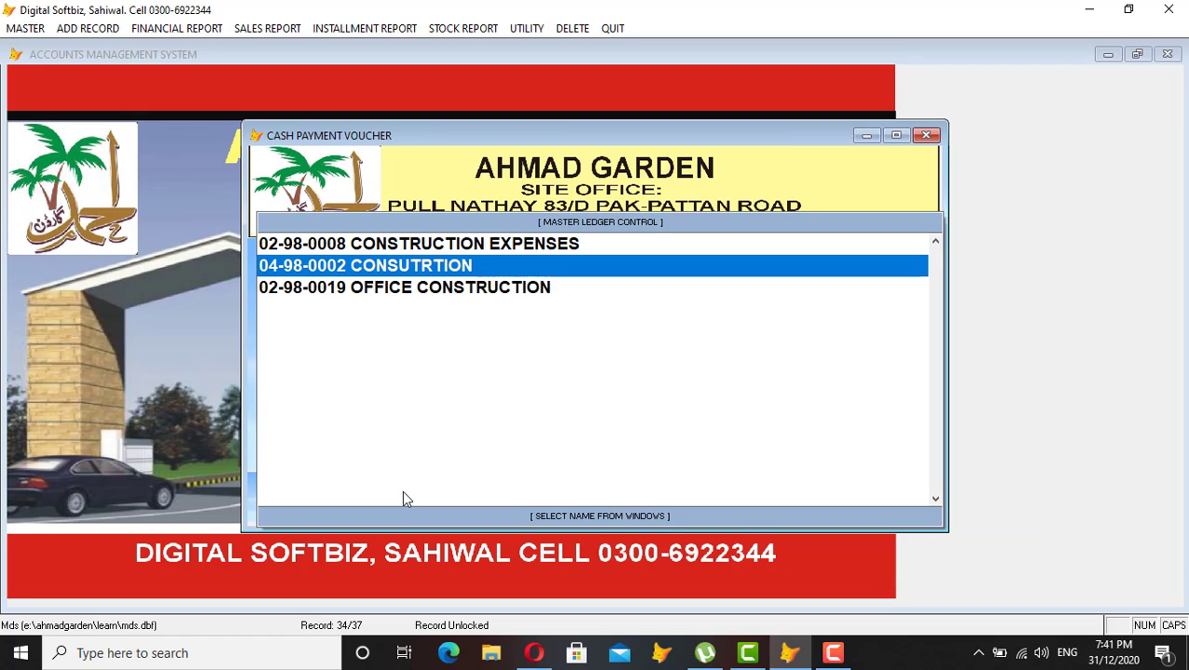
key("Return")
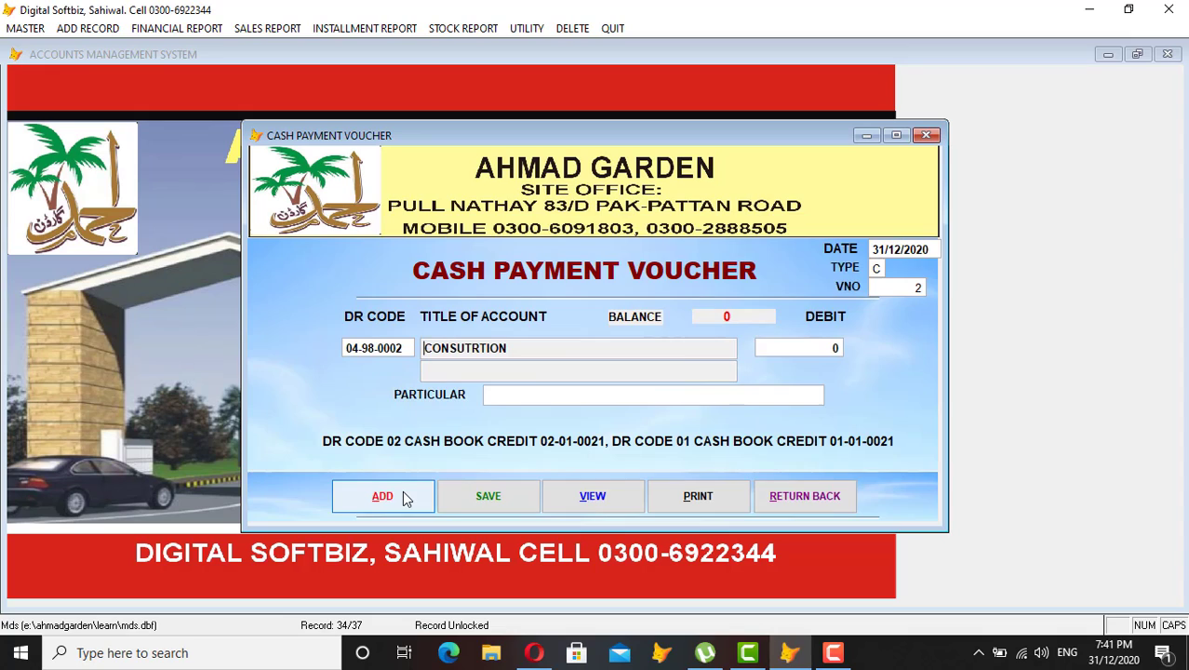
Debit 50,000 with particular 'CEMENT , BRIKS' and save the voucher.
key("Return")
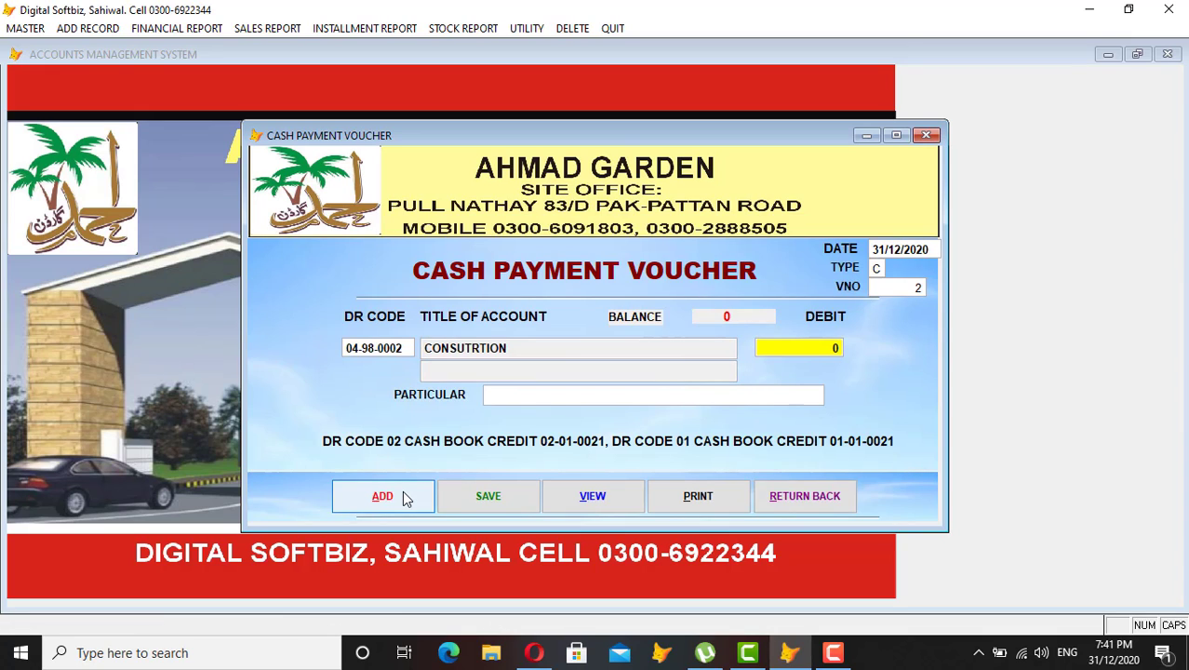
type("50000")
key("Return")
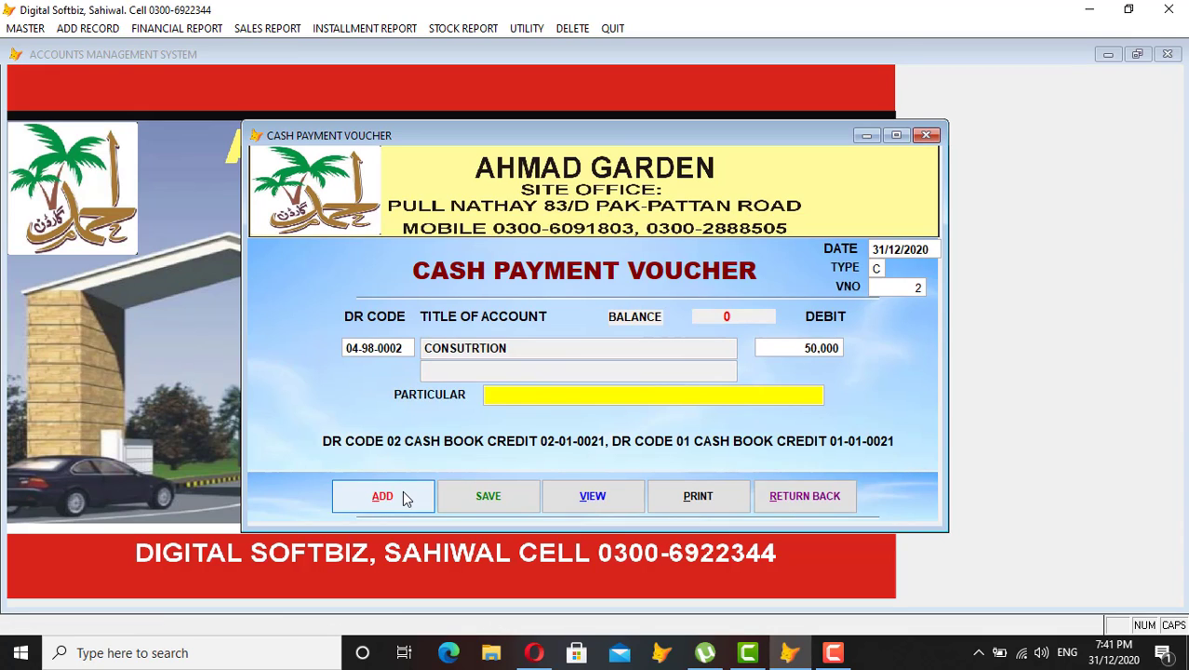
type("CEMENT , BRIKS")
key("Return")
key("Return")
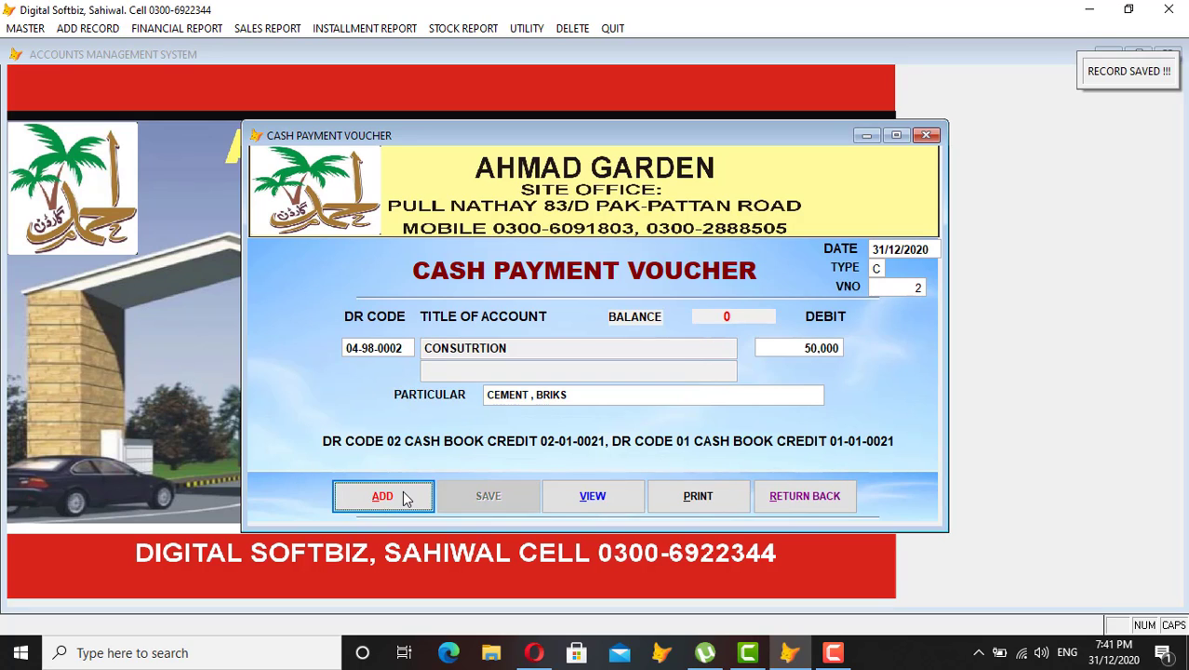
left_click(823, 495)
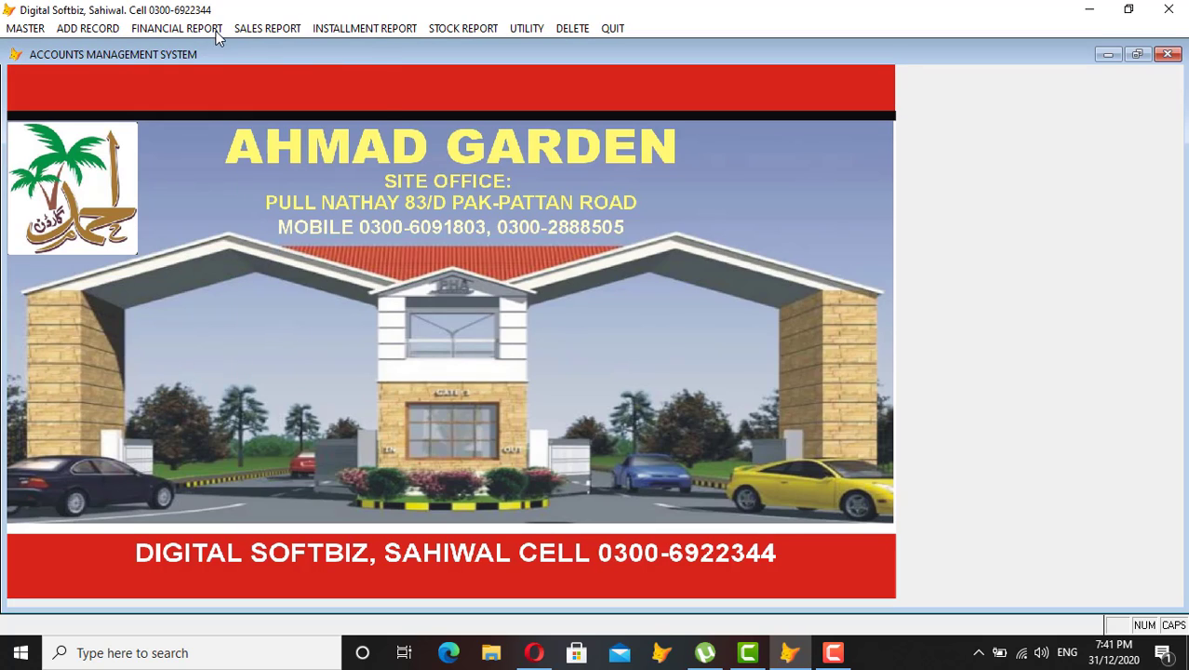
Preview the cash book for ledger 04-01-0021, showing 106,111 balance cash, then close it.
left_click(177, 28)
left_click(218, 177)
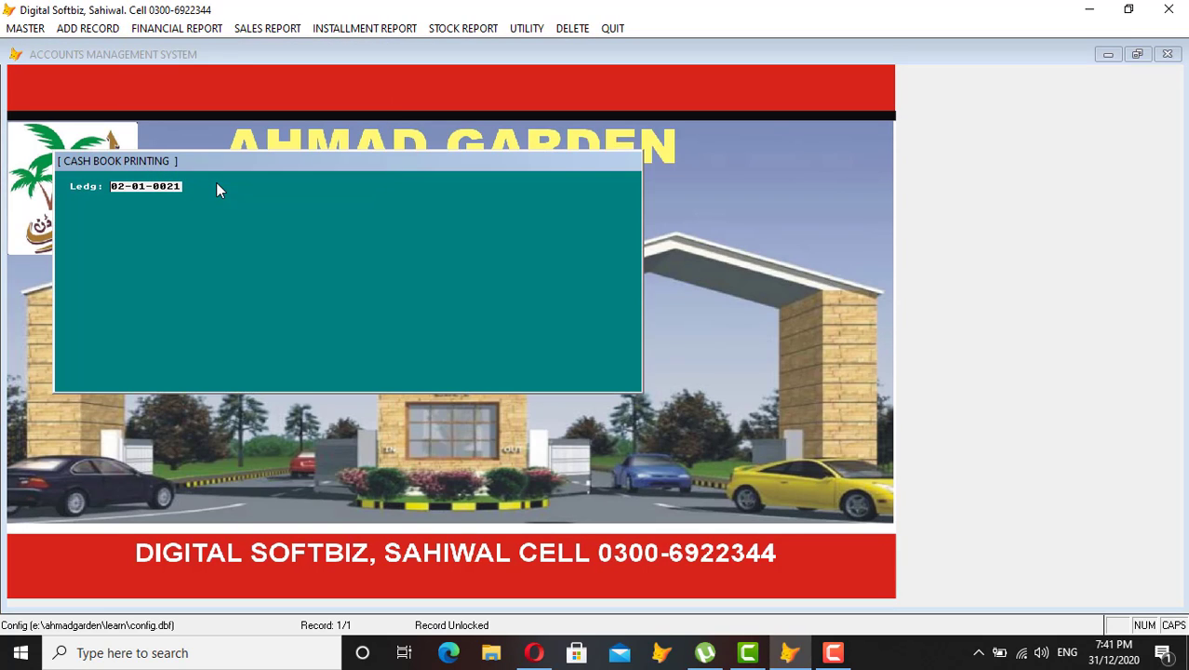
type("04")
key("Return")
key("Return")
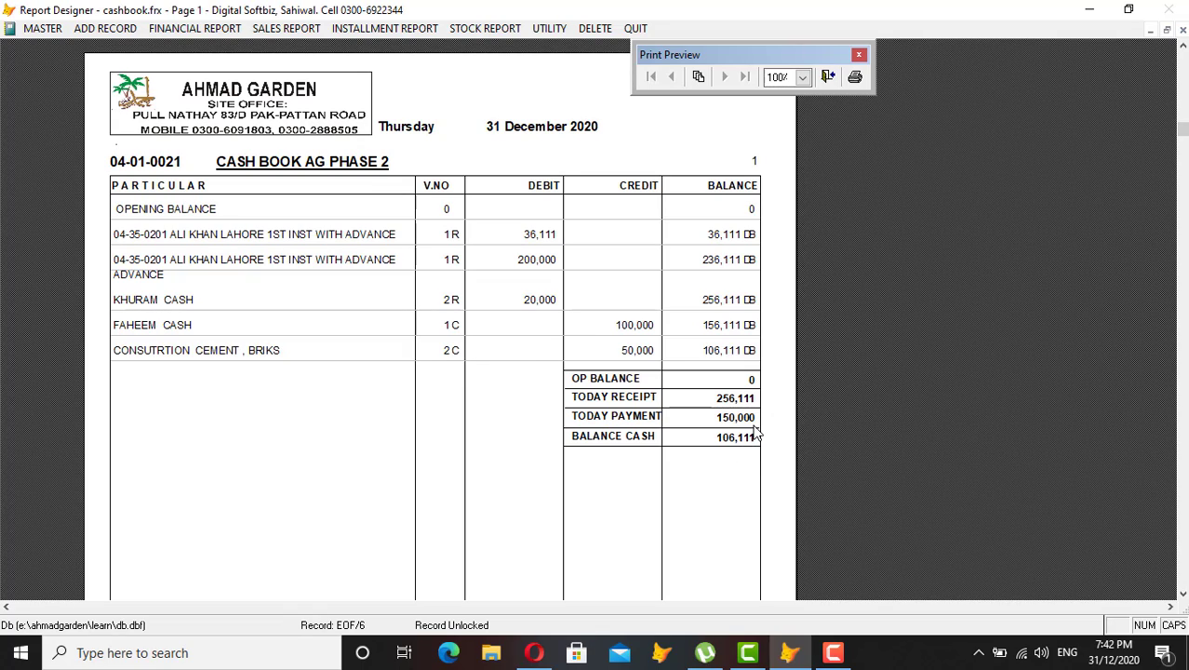
key("Escape")
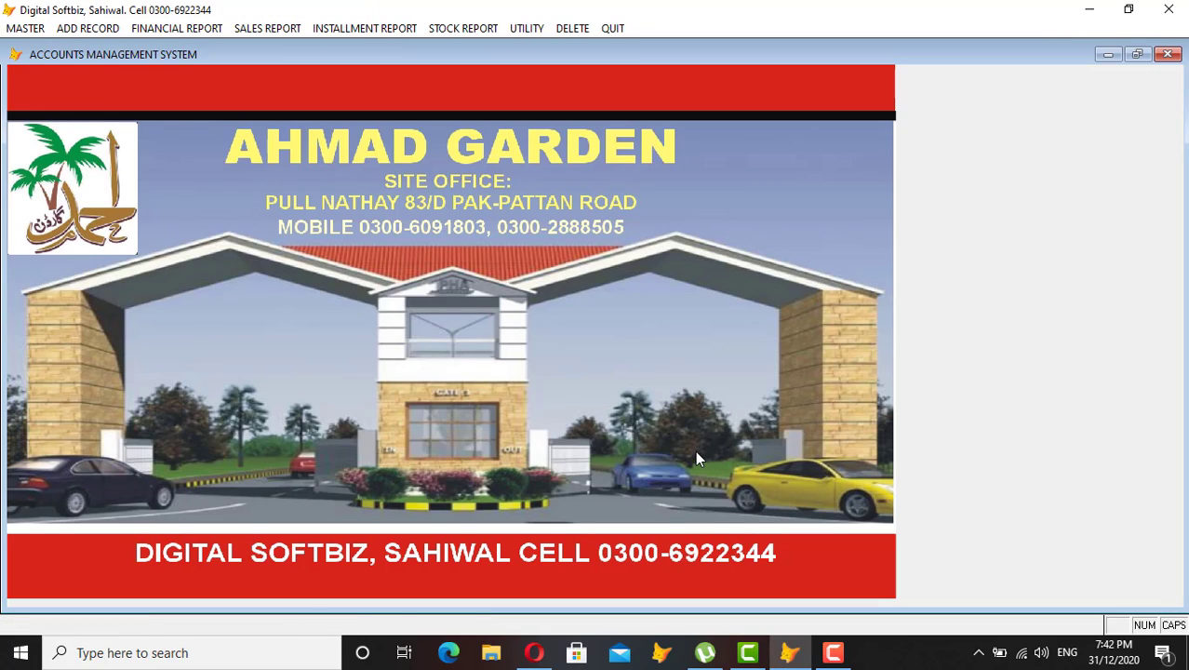
Preview the Ahmad Garden Phase 2 trial balance, balanced at 1,900,000, then dismiss it.
left_click(196, 30)
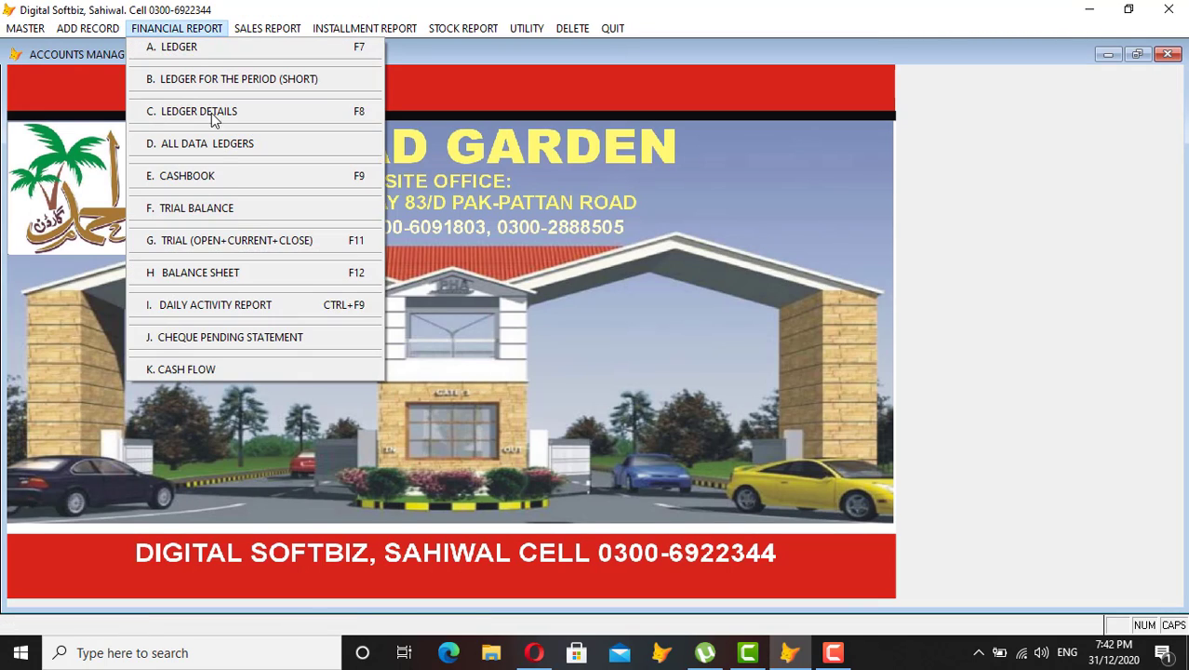
left_click(222, 208)
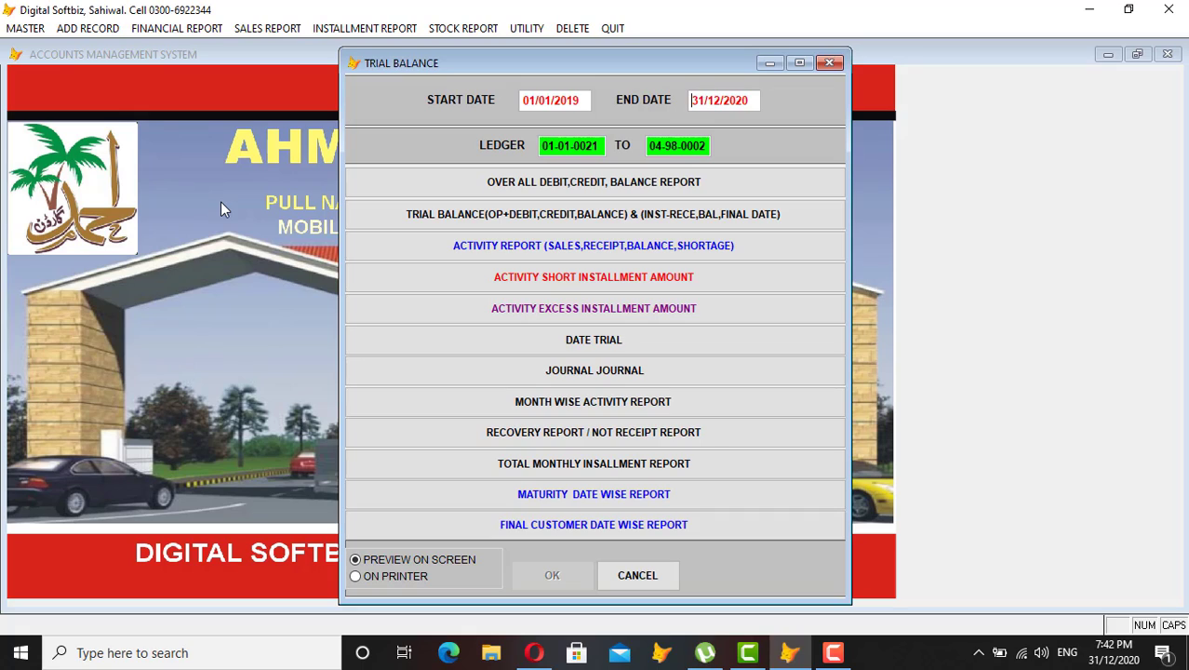
type("04-01-0")
key("Return")
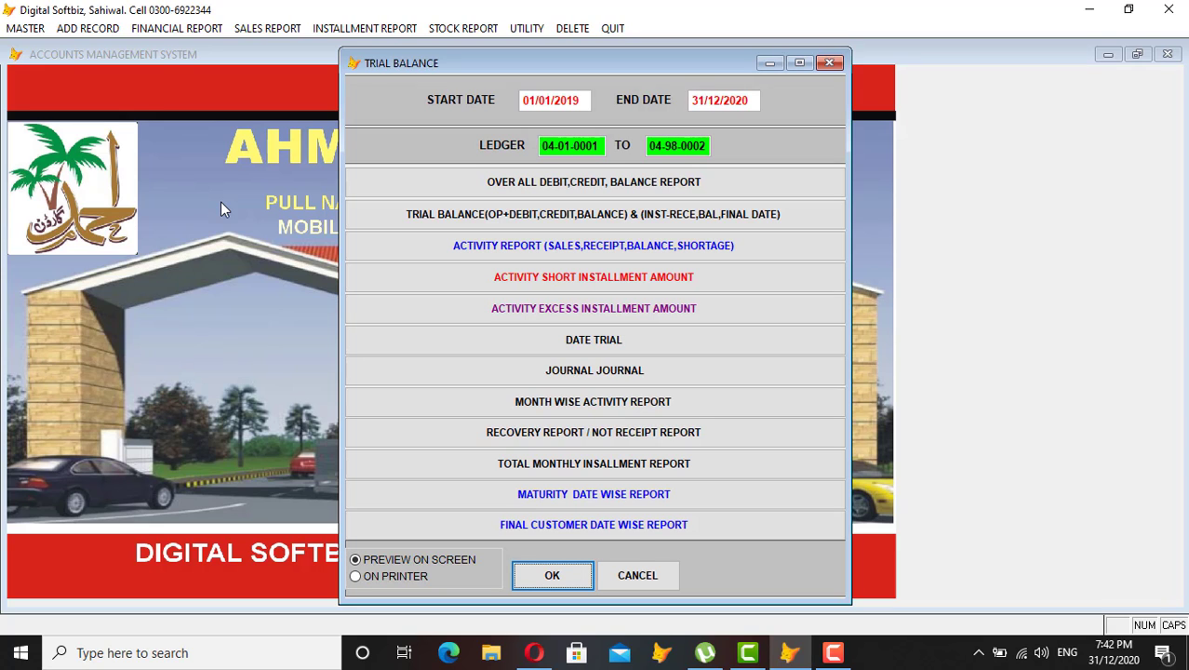
key("Return")
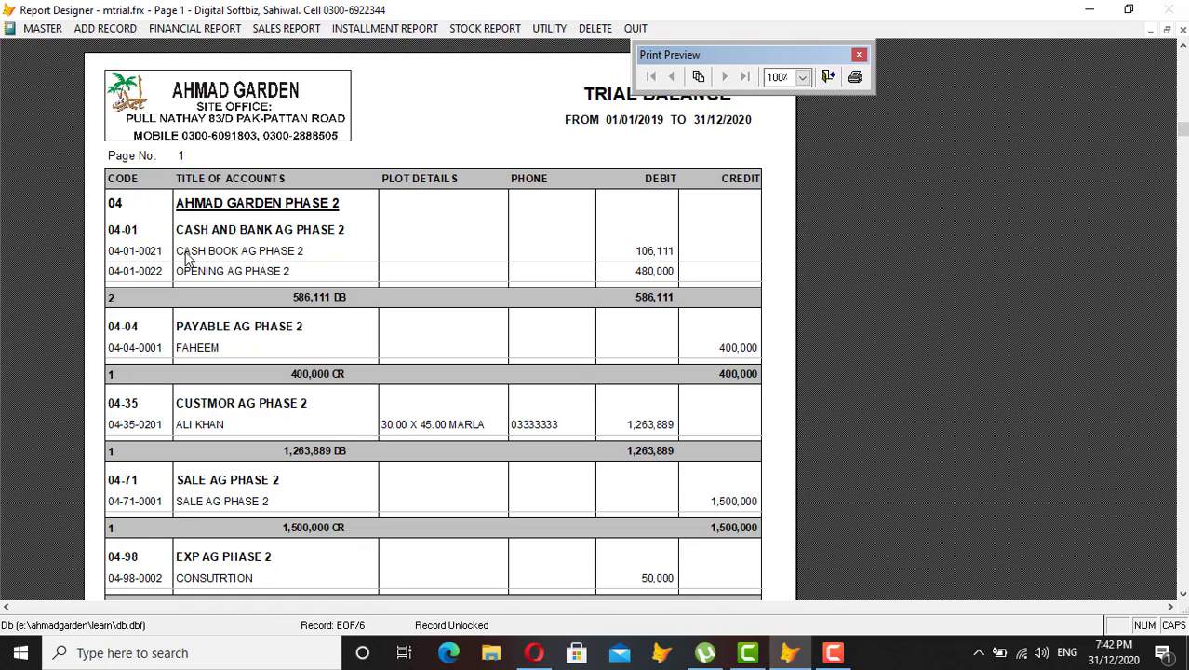
scroll(233, 251, "down", 1)
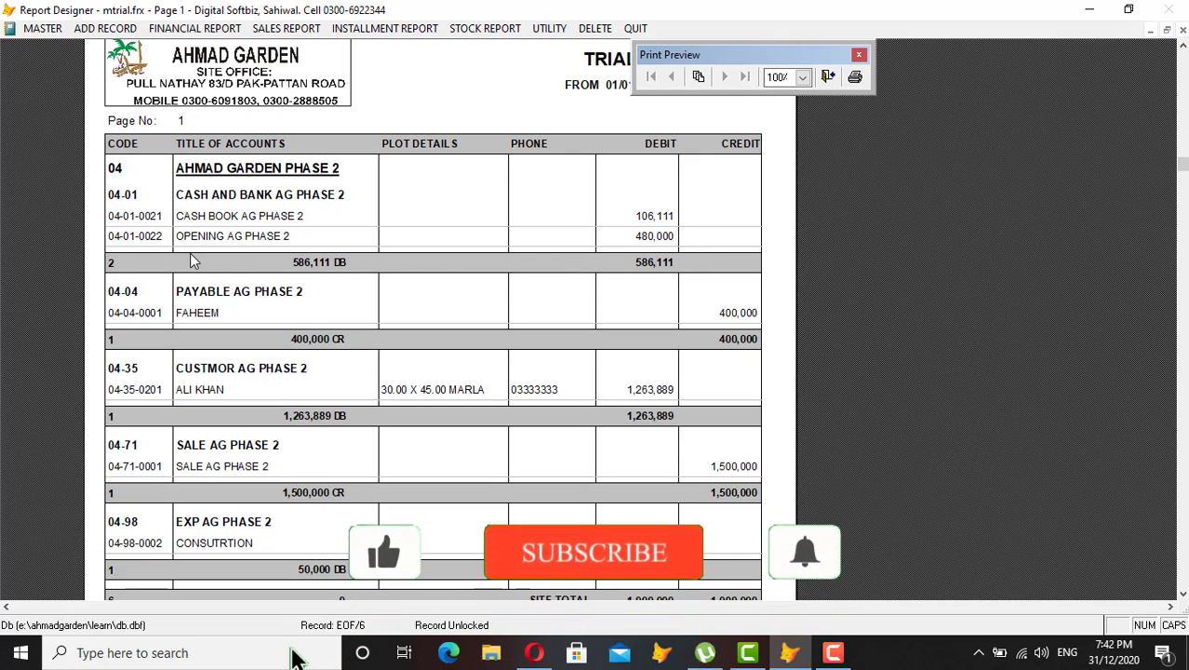
scroll(667, 262, "down", 2)
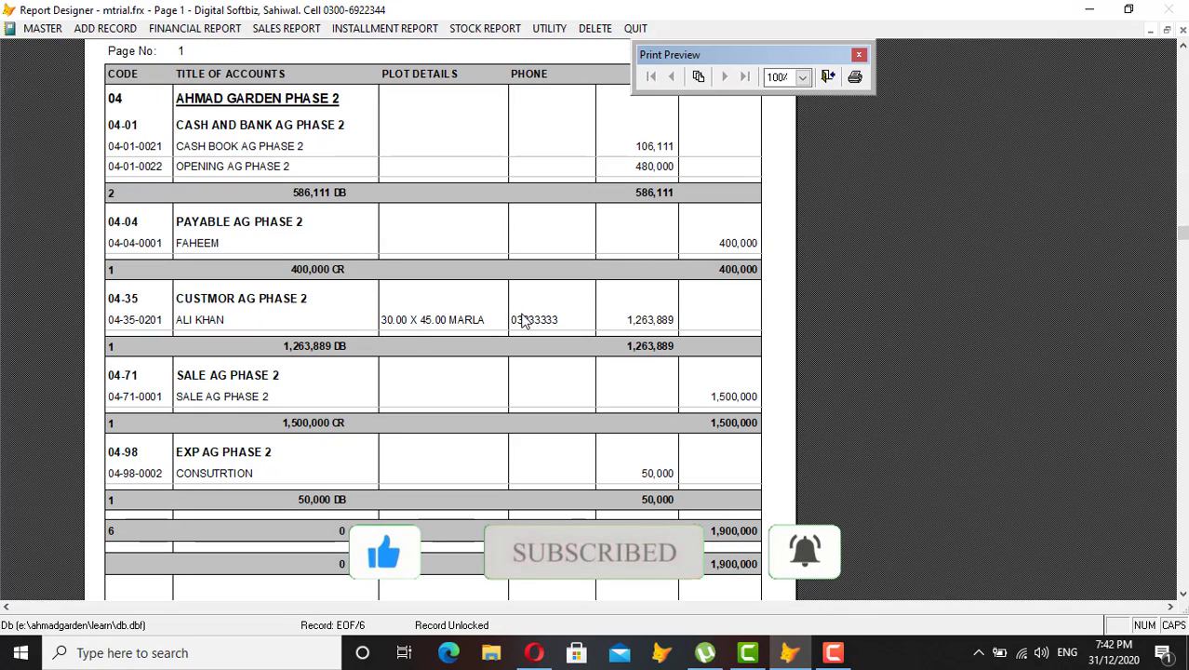
scroll(666, 334, "down", 1)
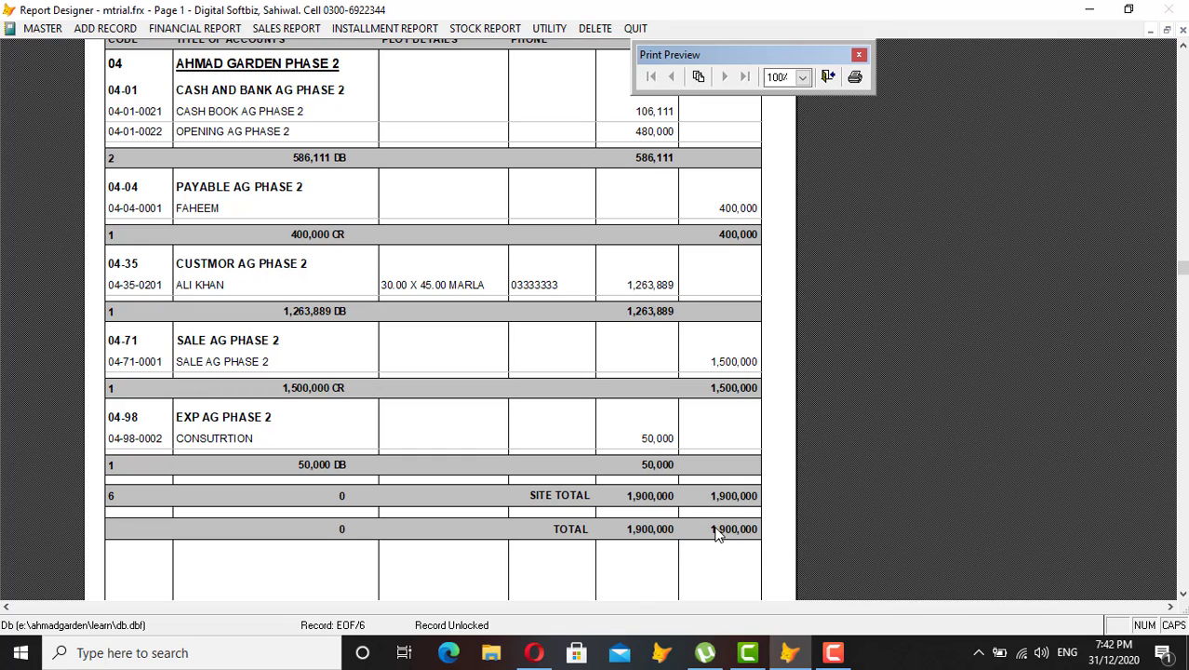
key("Escape")
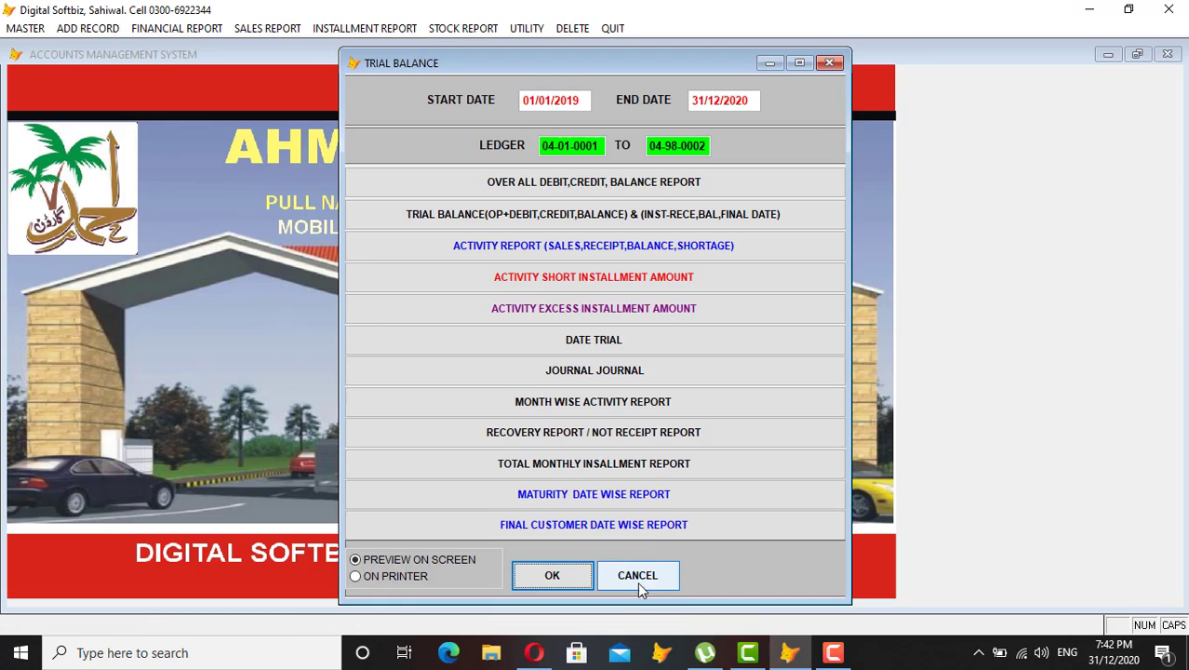
left_click(638, 577)
Preview the running accounts report for all ledgers with default dates, then close it.
left_click(359, 30)
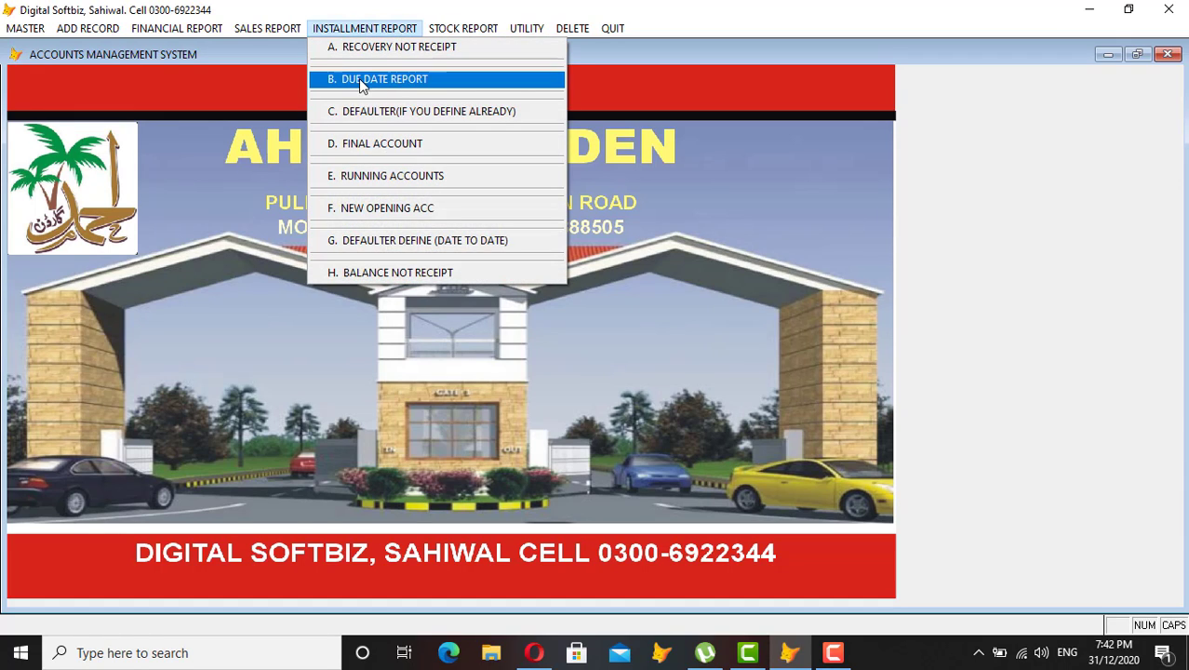
left_click(416, 174)
key("Return")
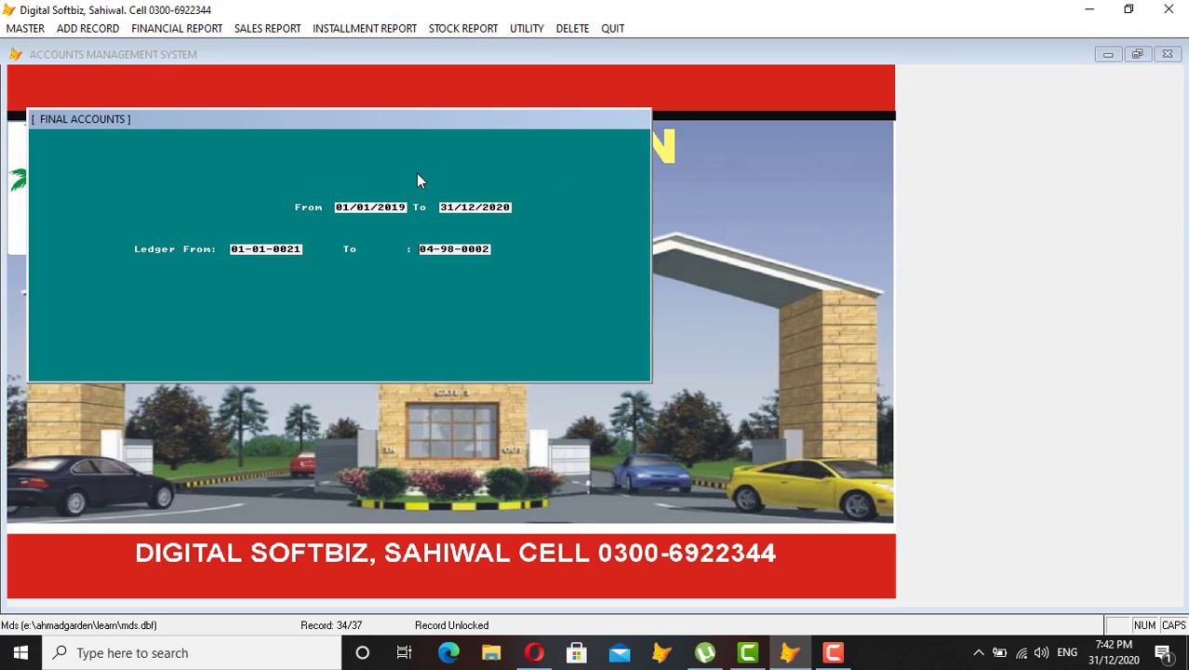
key("Return")
key("Return")
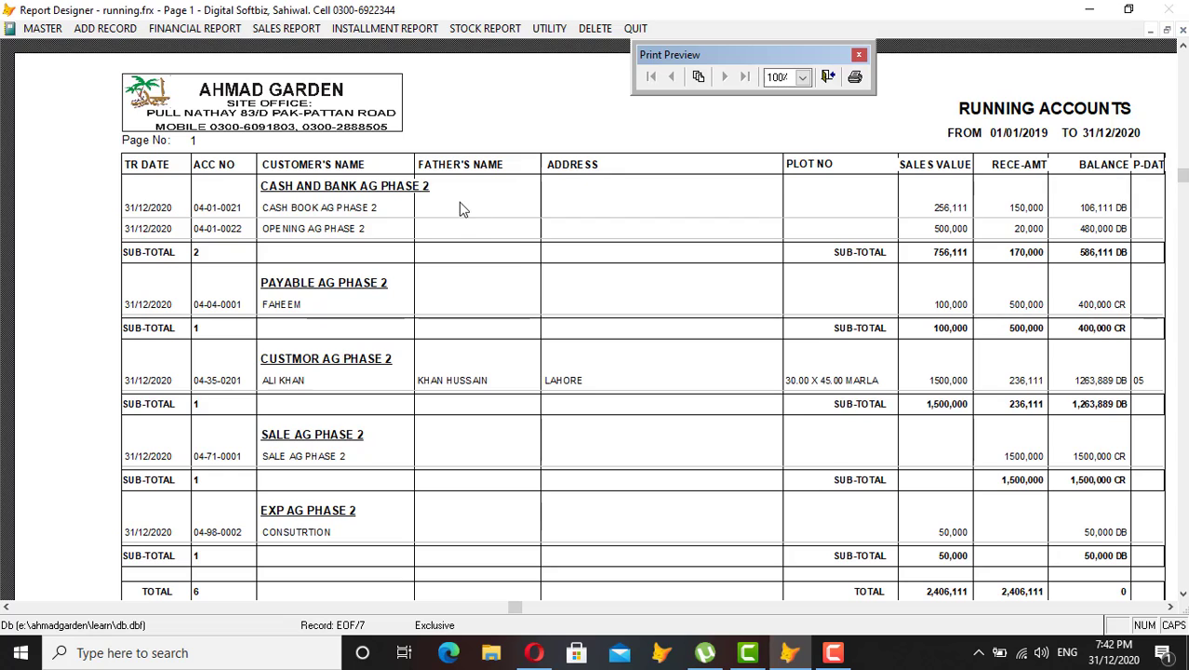
scroll(499, 353, "down", 1)
scroll(499, 350, "down", 1)
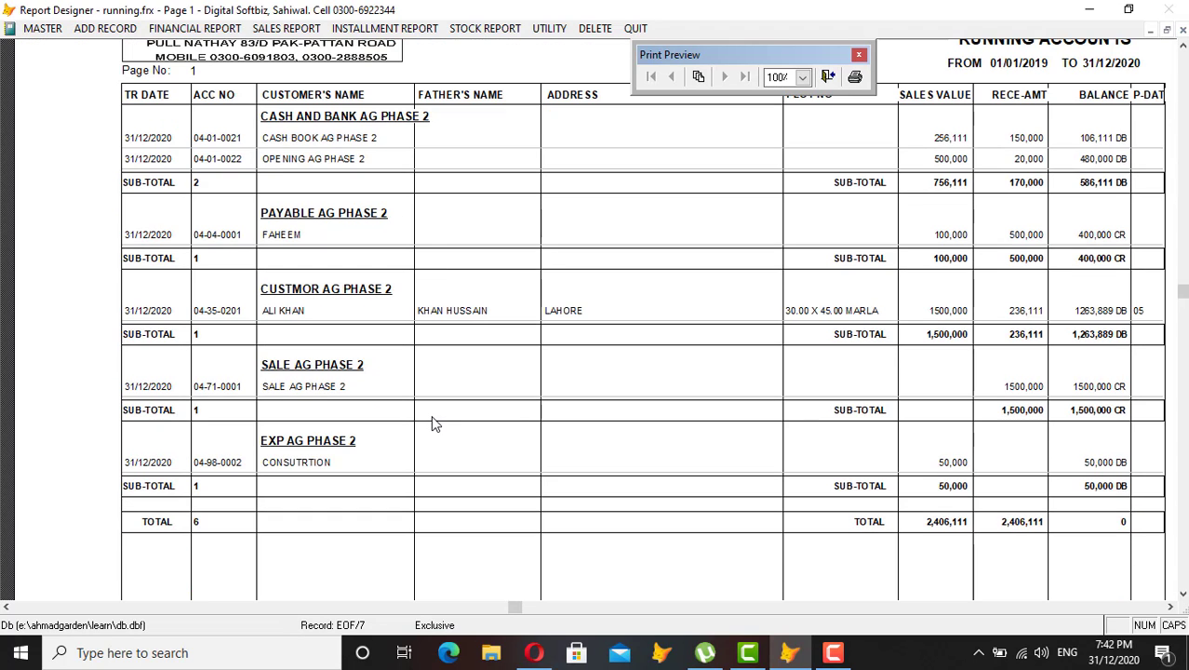
key("Escape")
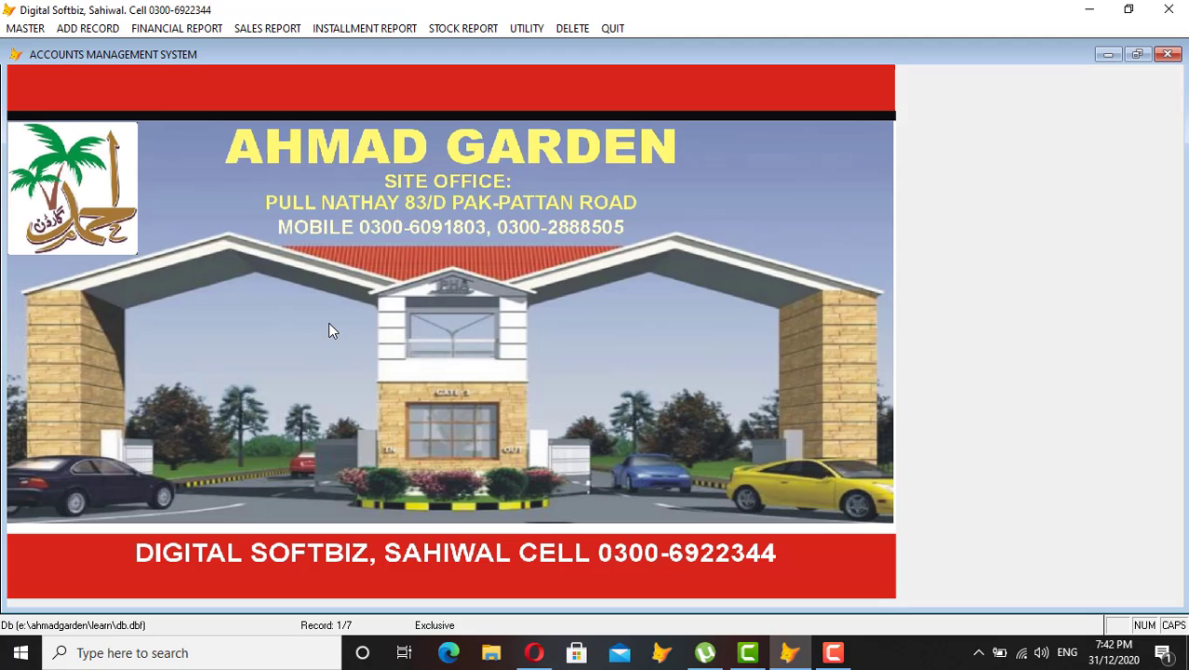
Rerun running accounts for customer ledgers 35-0001 to 35-9999 and close the preview.
left_click(386, 30)
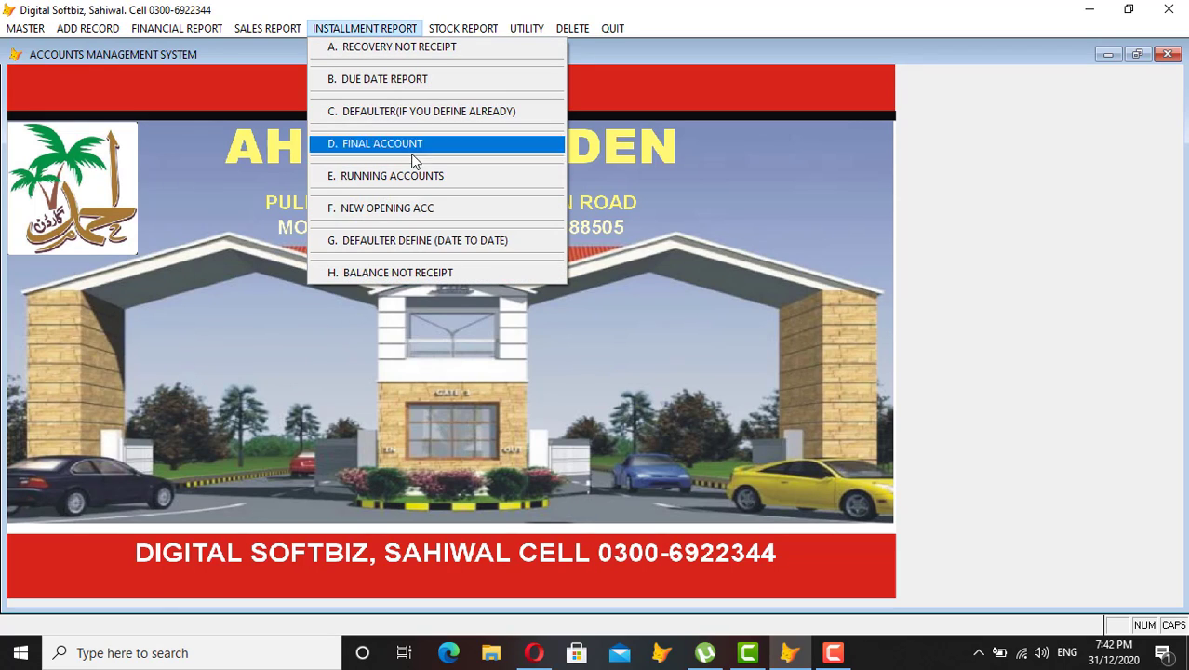
left_click(419, 182)
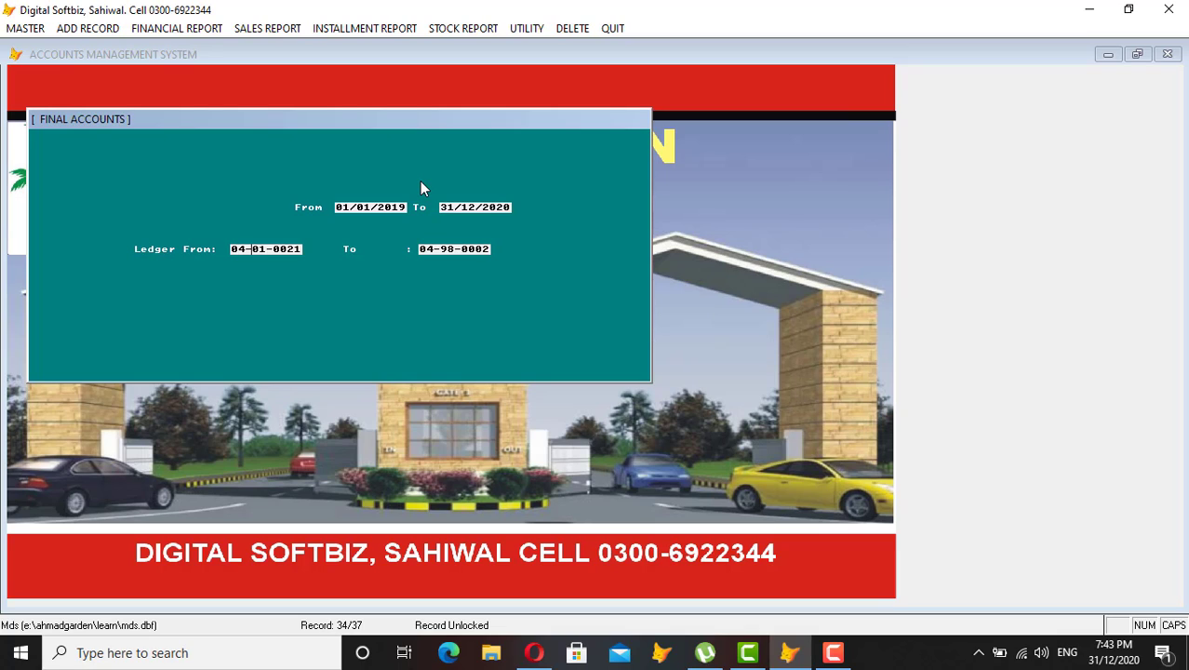
type("35000001359999")
key("Return")
key("Return")
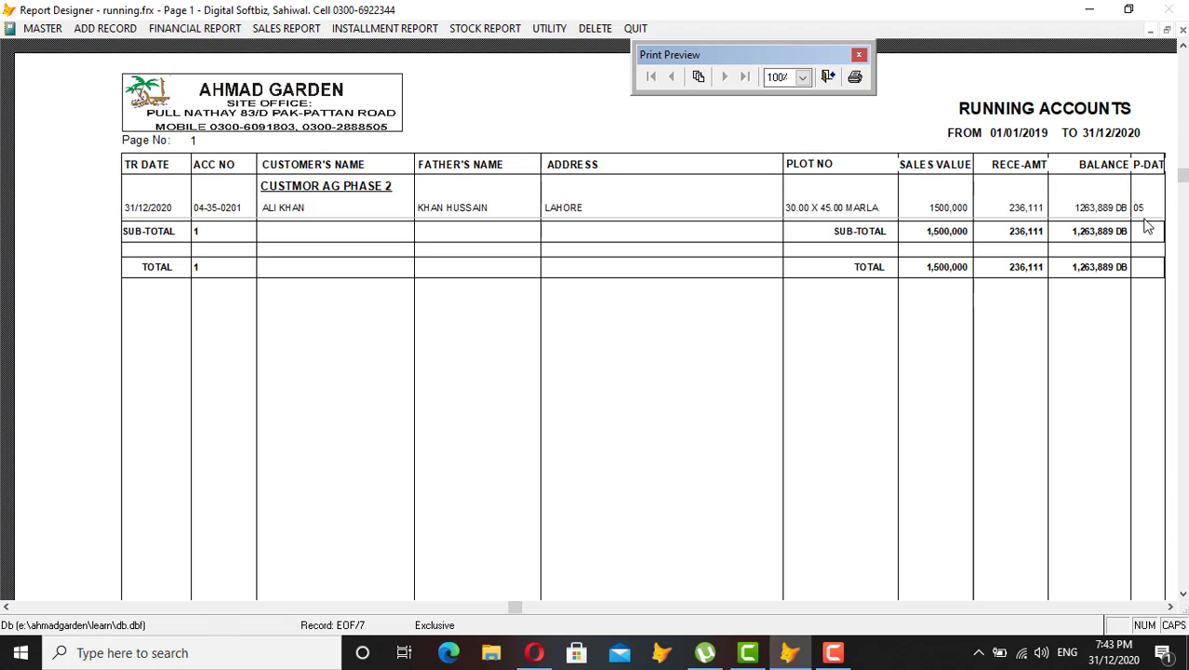
key("Escape")
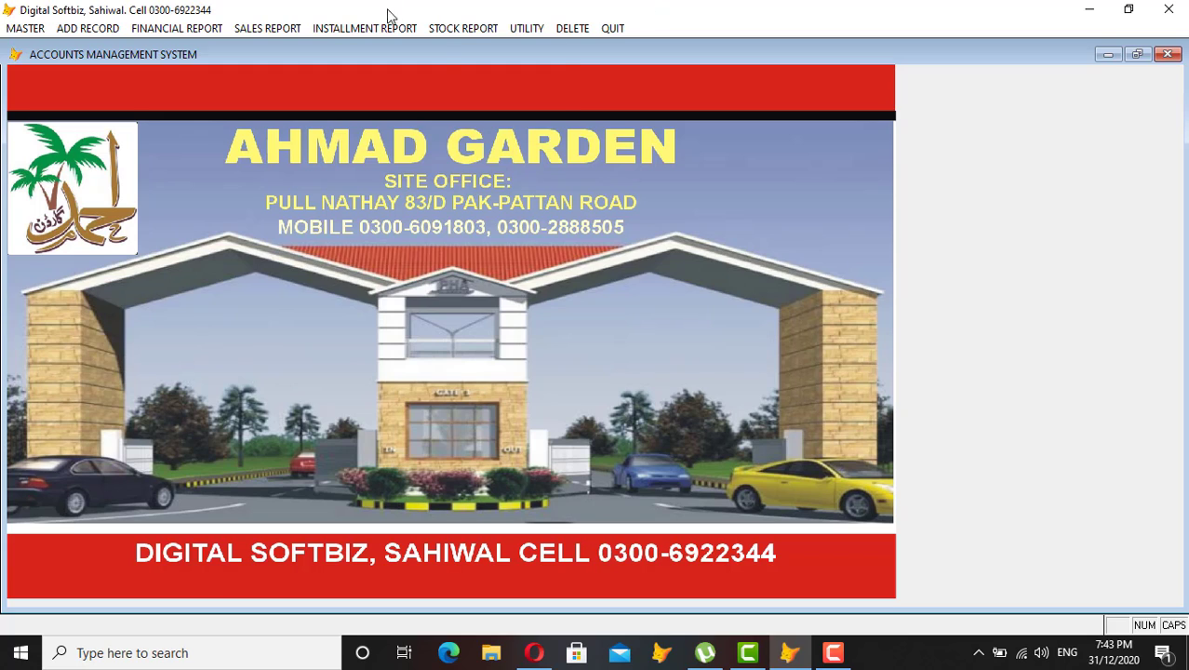
Run today's due installment report for due day 05.
left_click(385, 26)
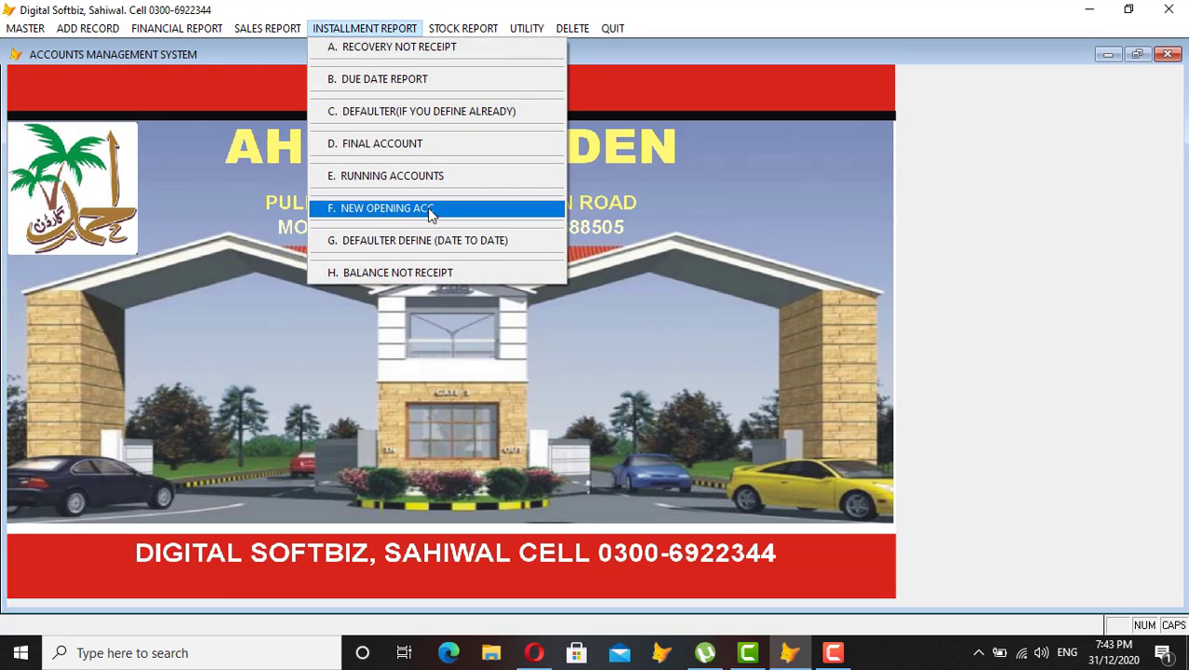
left_click(399, 79)
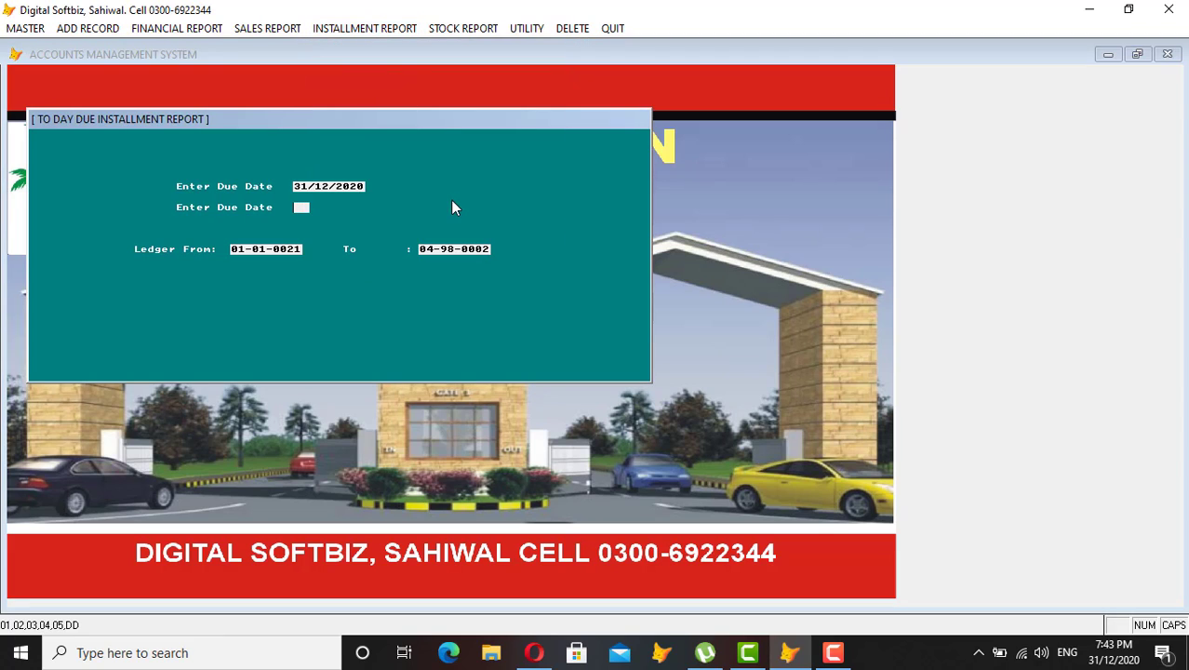
type("05")
key("Escape")
key("Escape")
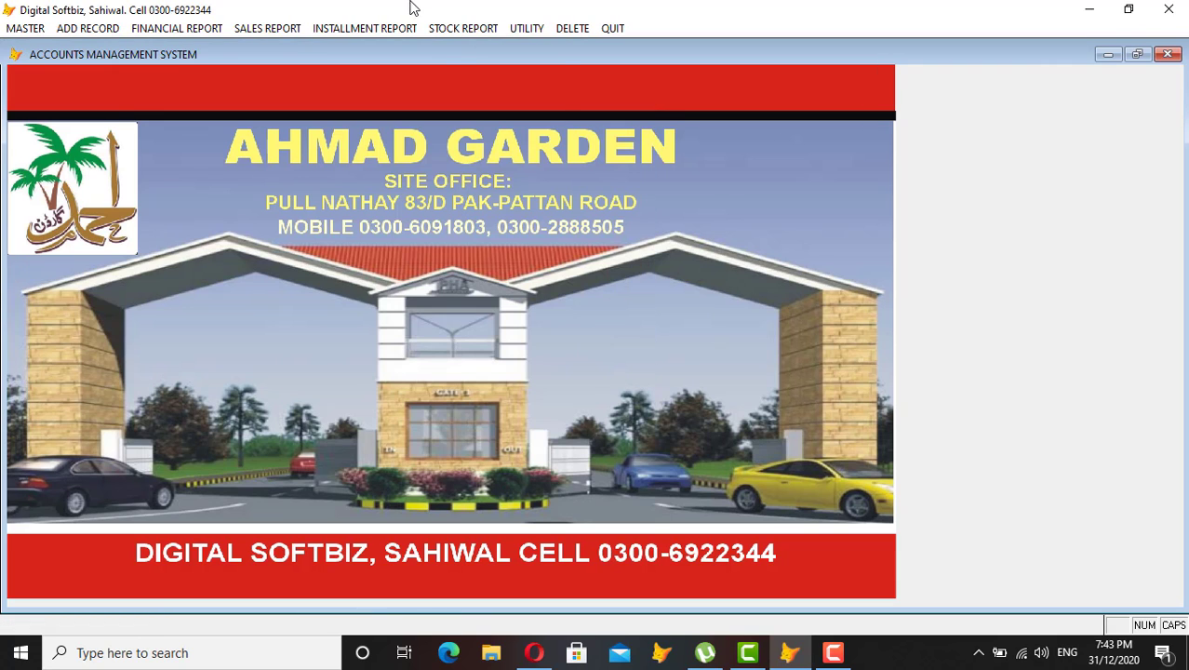
Bring up the trial balance report options for ledgers 01-01-0021 to 04-98-0002.
left_click(407, 28)
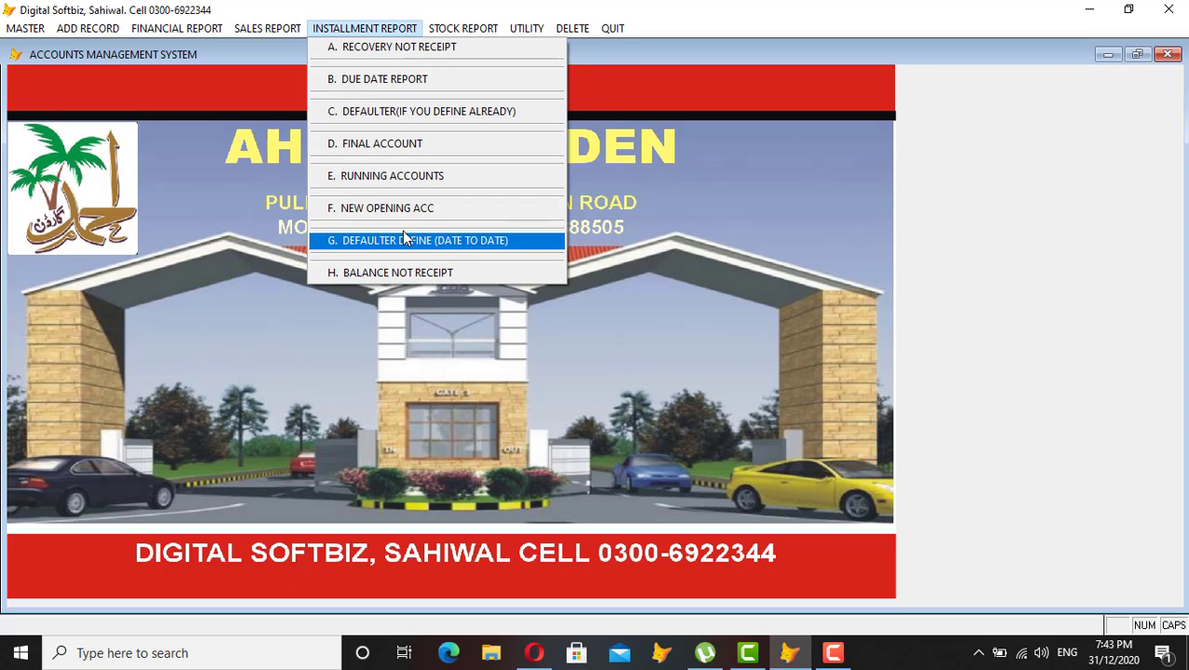
mouse_move(162, 30)
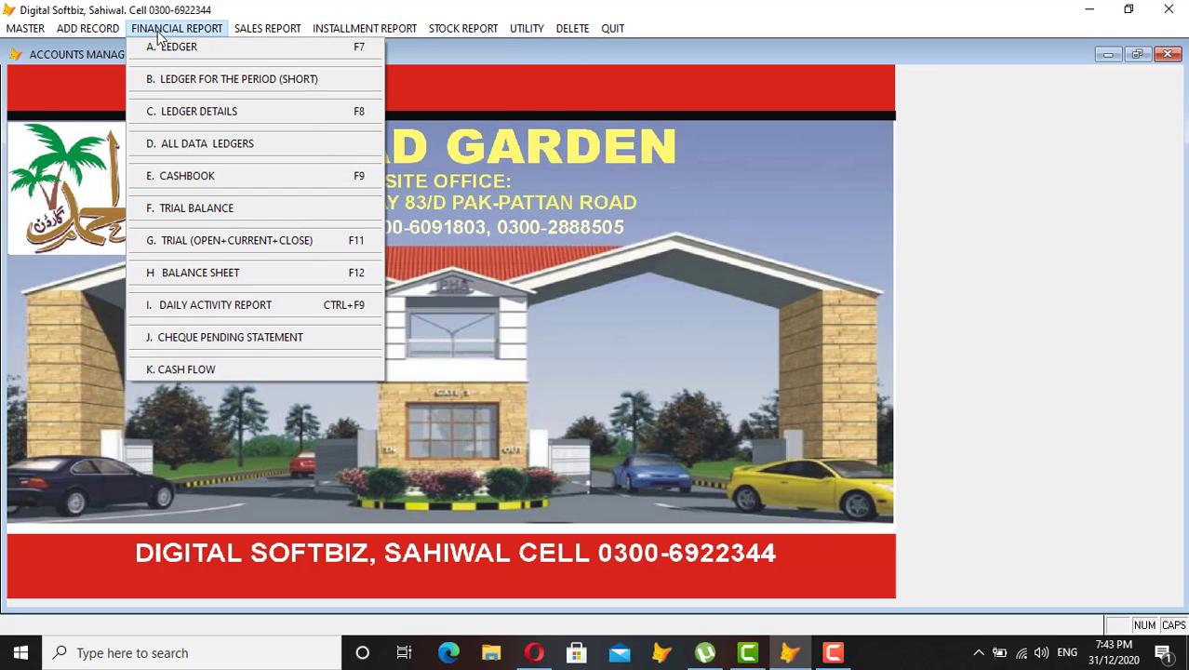
left_click(219, 207)
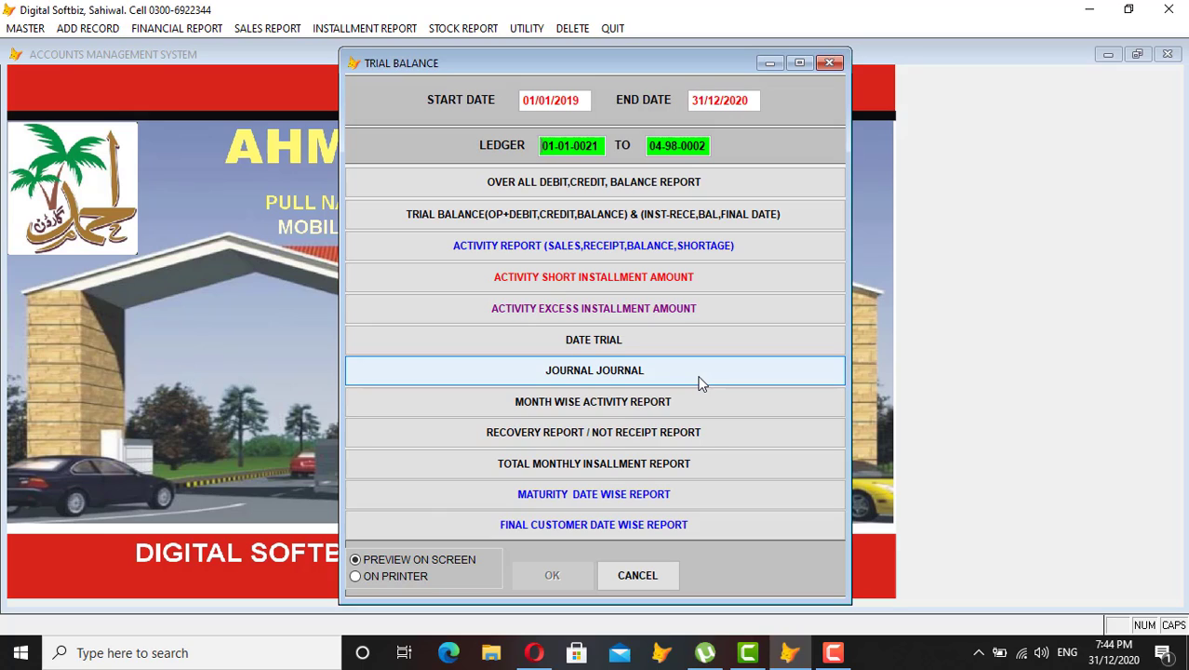
Preview the trial balance for ledgers 04-35-0001 to 04-35-9999, totalling 1,263,889 debit, then close it.
type("35-9999")
key("Return")
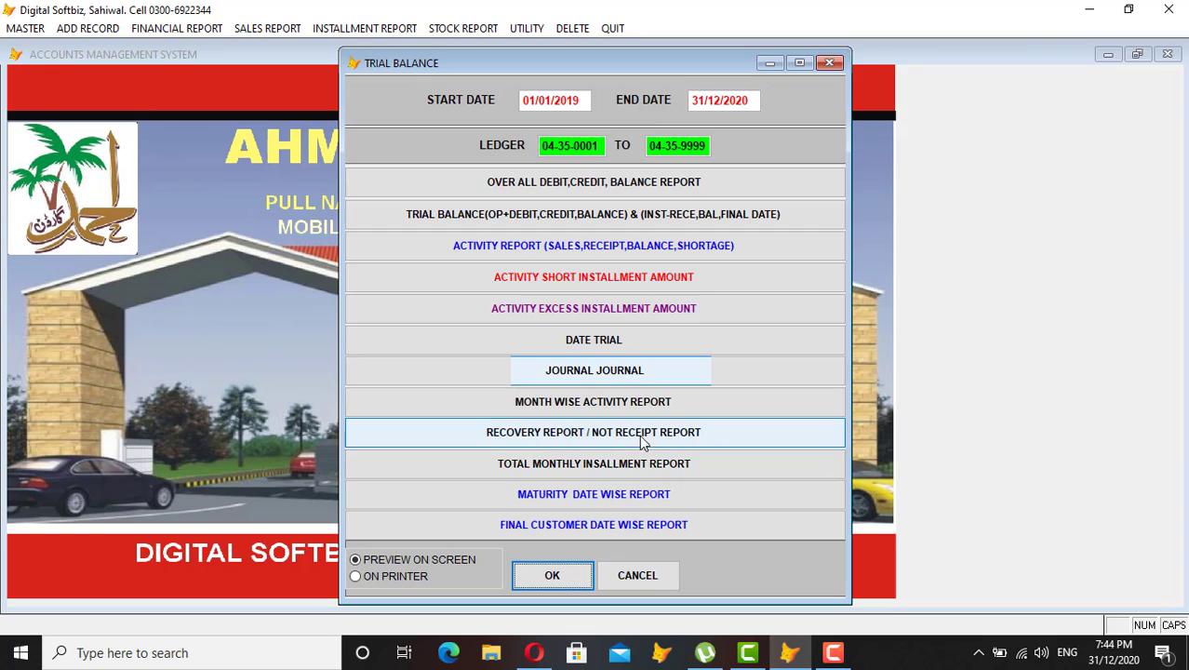
left_click(641, 441)
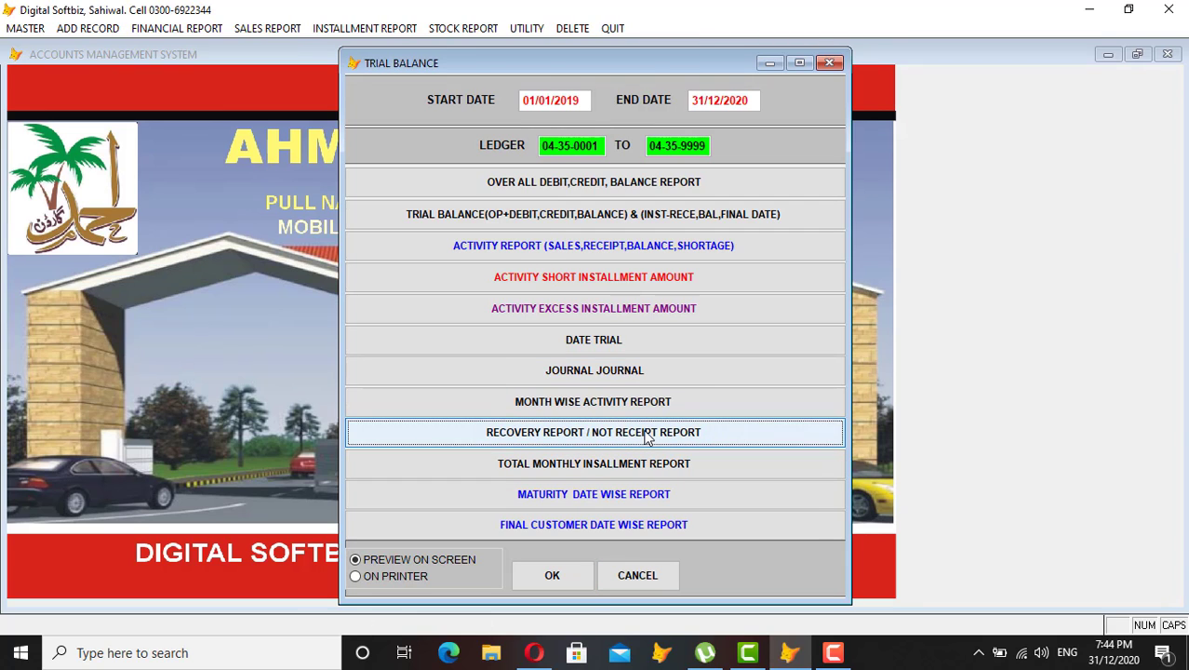
left_click(580, 281)
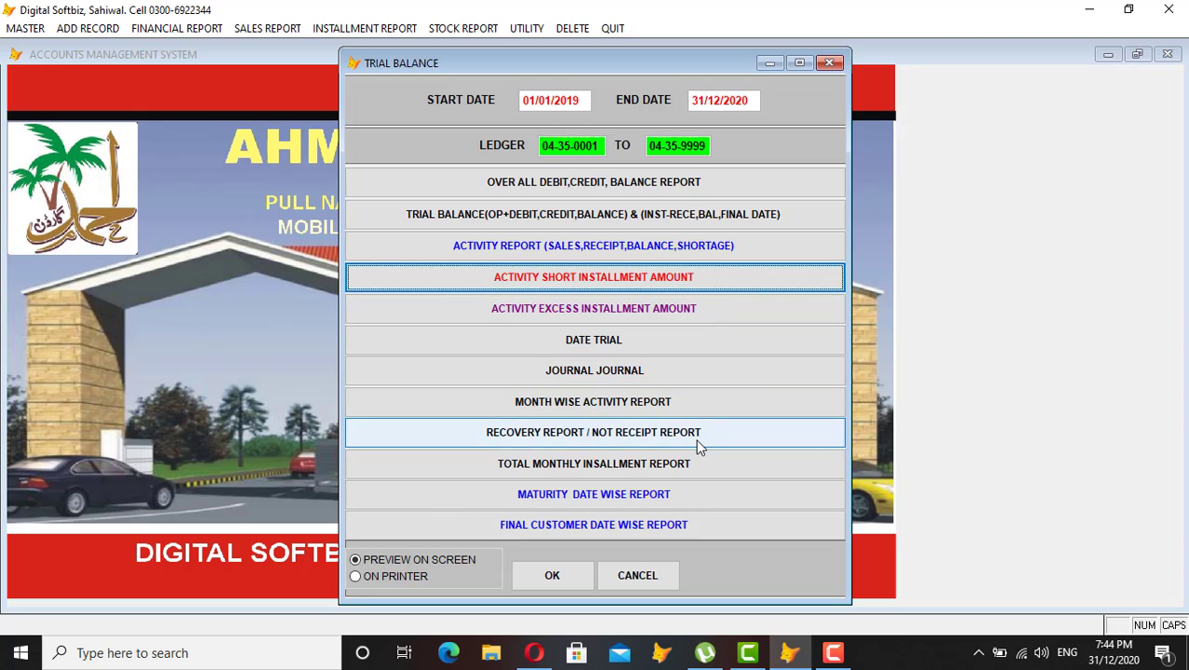
left_click(585, 576)
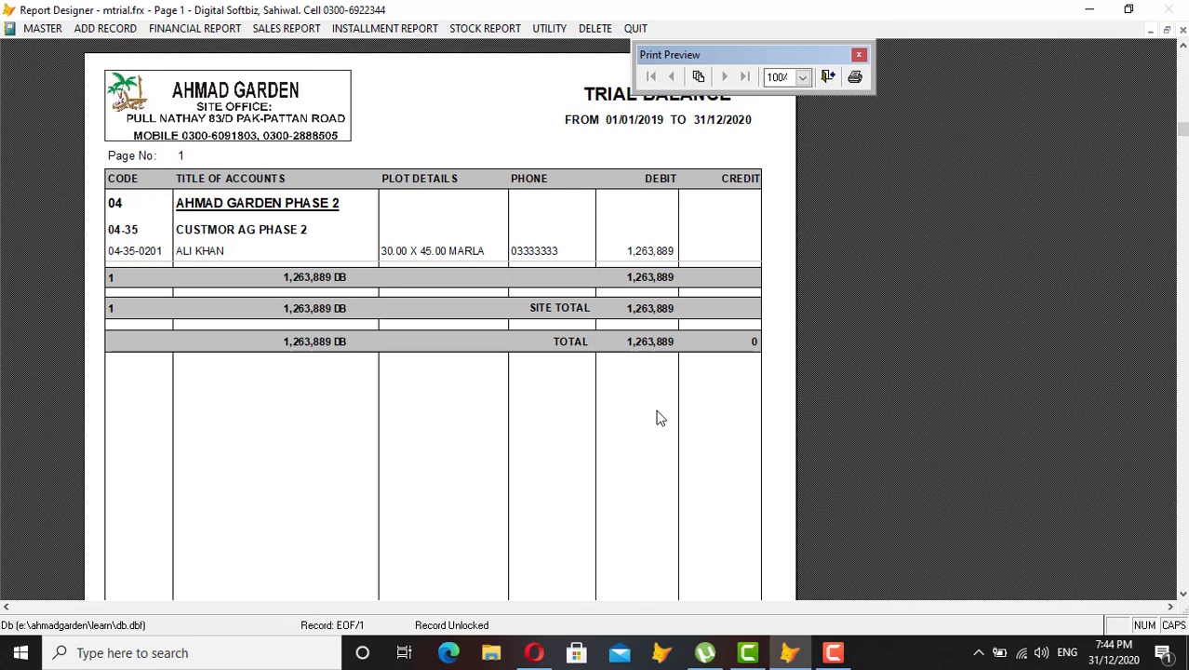
key("Escape")
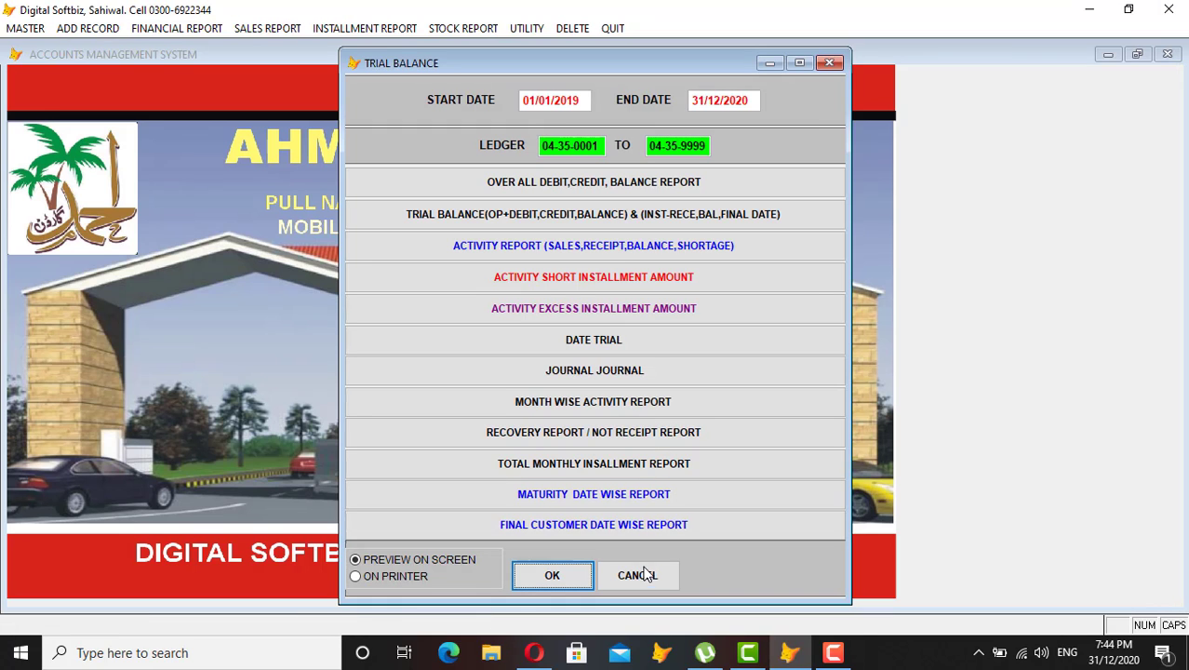
left_click(642, 573)
left_click(279, 26)
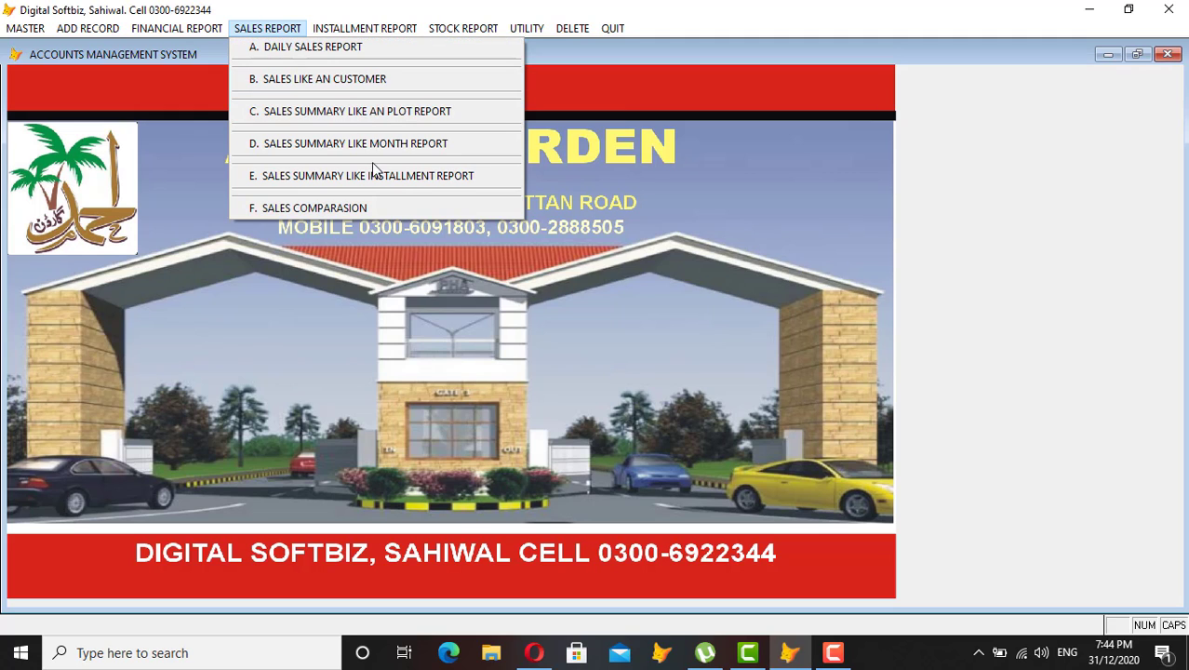
Preview the daily sales report from 31/12/2020, showing invoice 73's 1,500,000 plot sale, then close it.
left_click(339, 48)
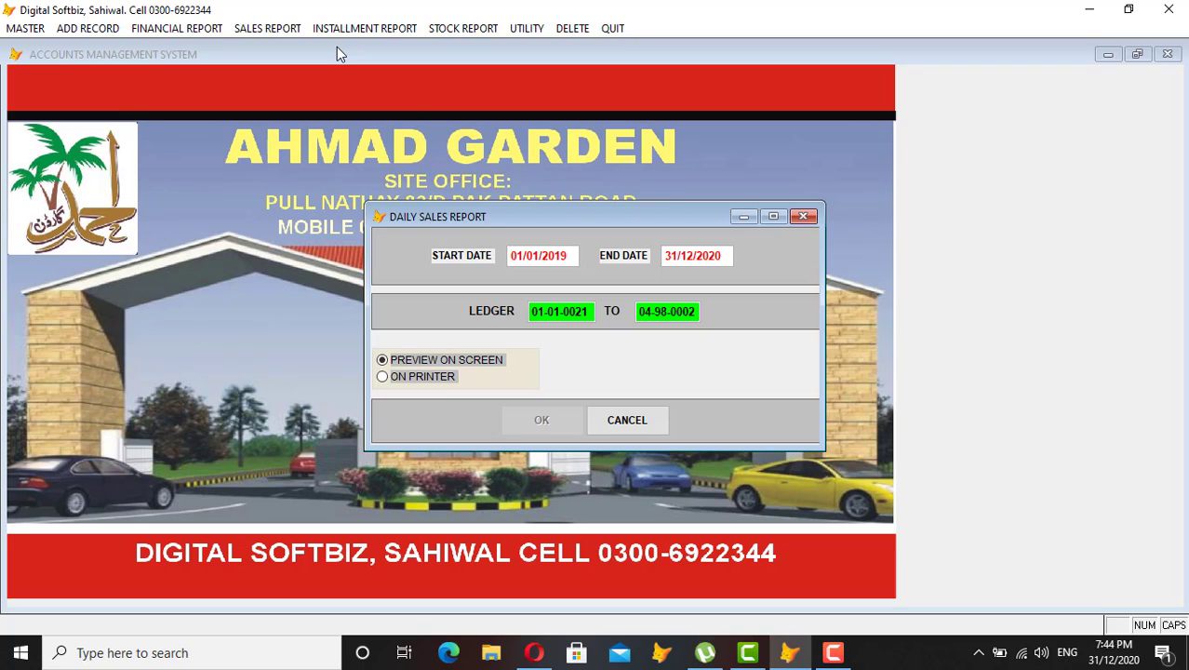
type("12202")
key("Left")
key("Left")
key("Left")
type("202")
key("Return")
key("Return")
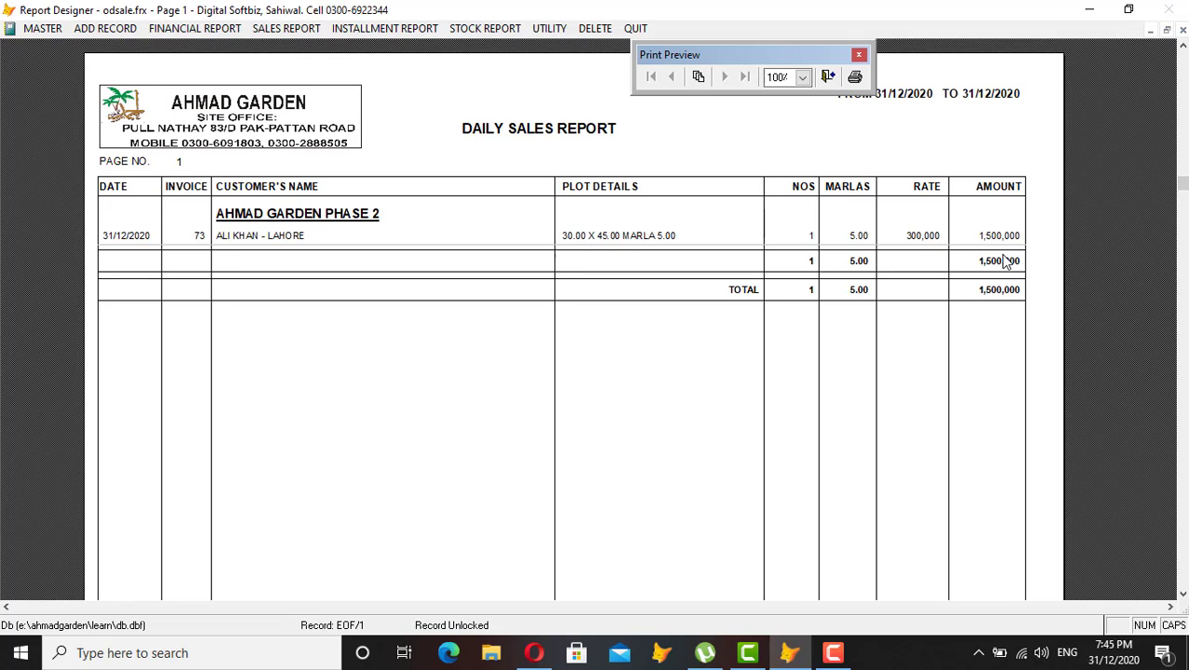
key("Escape")
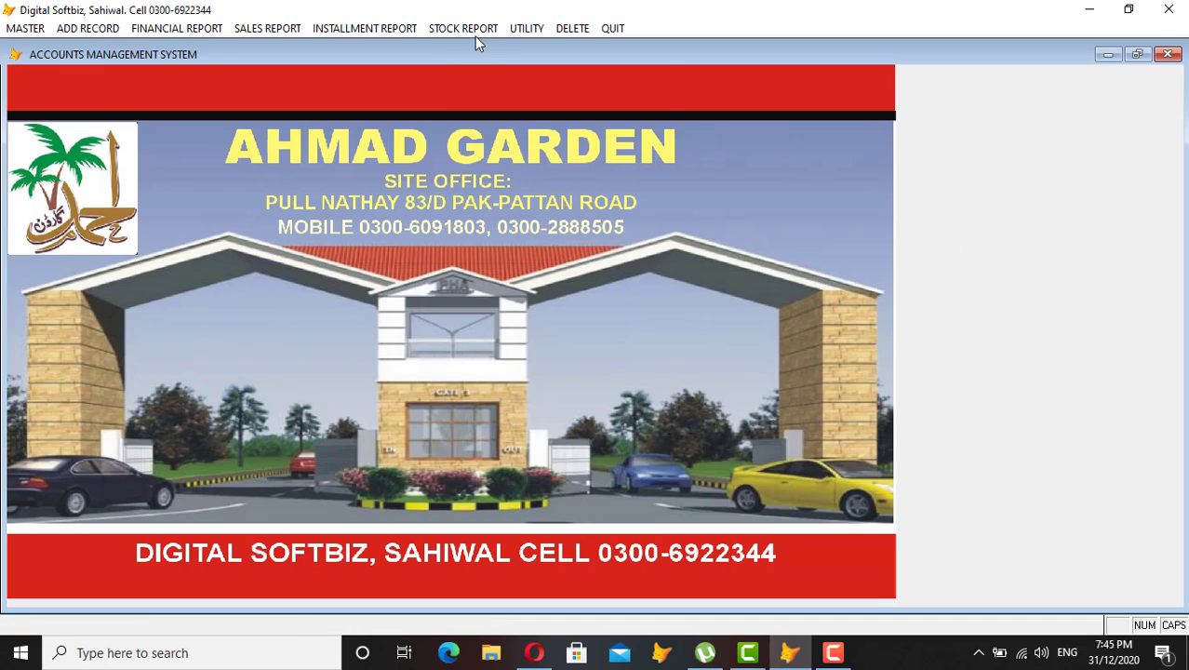
Look through the stock report and utility menus, then dismiss them without choosing anything.
left_click(477, 31)
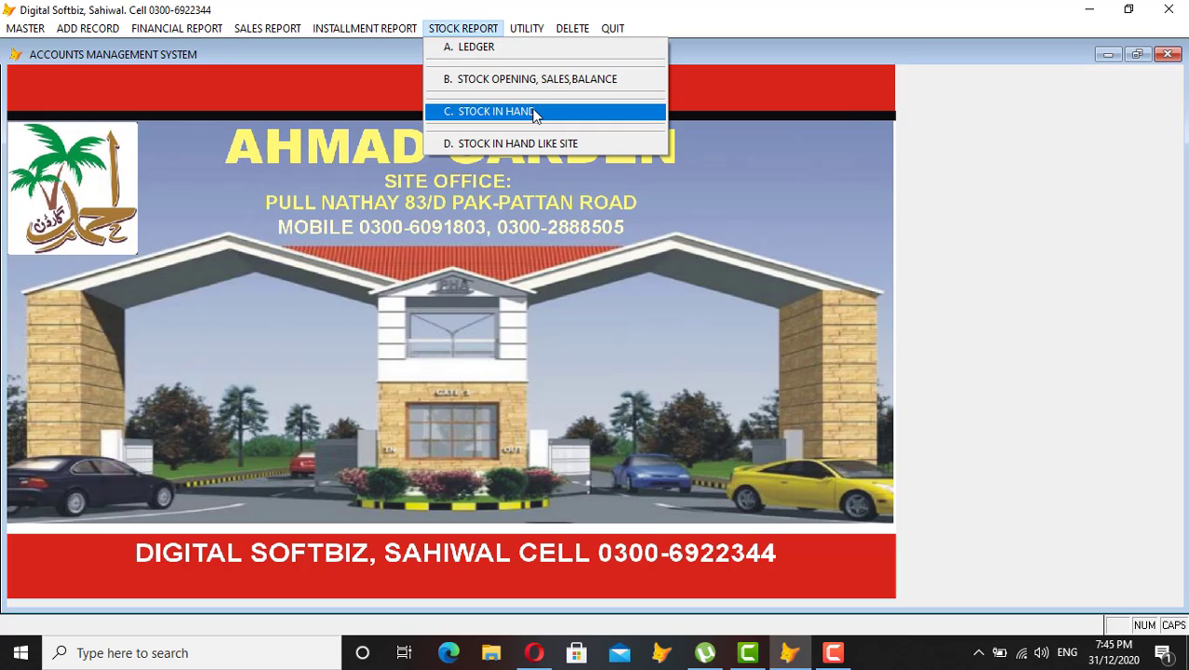
mouse_move(532, 38)
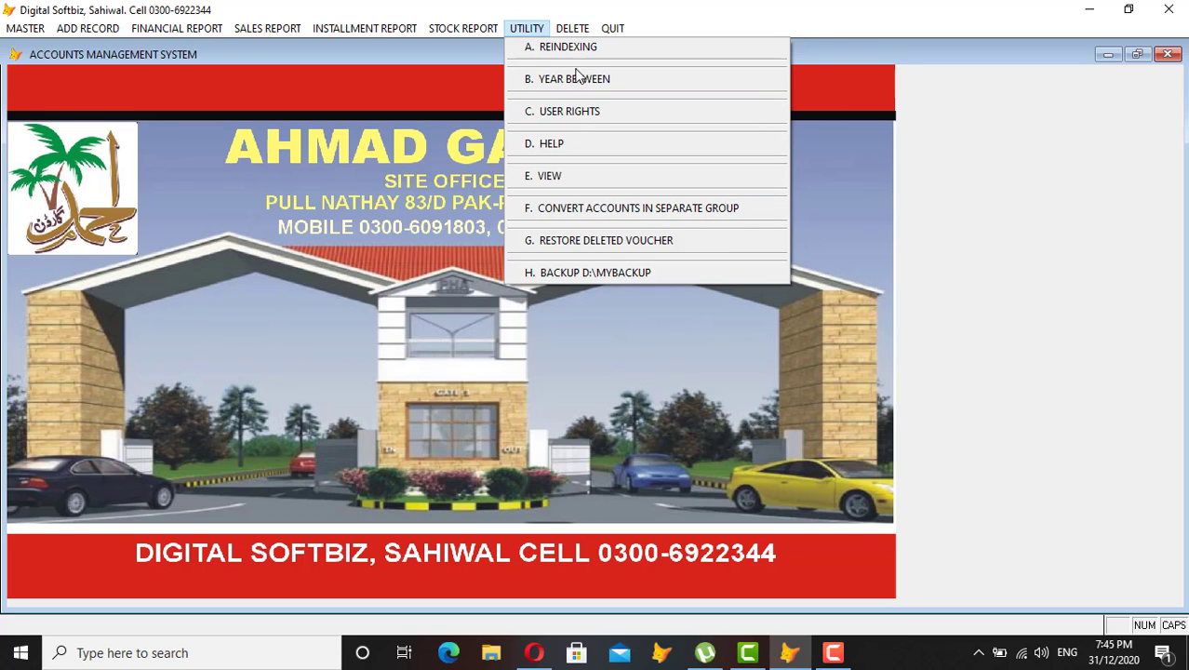
left_click(577, 31)
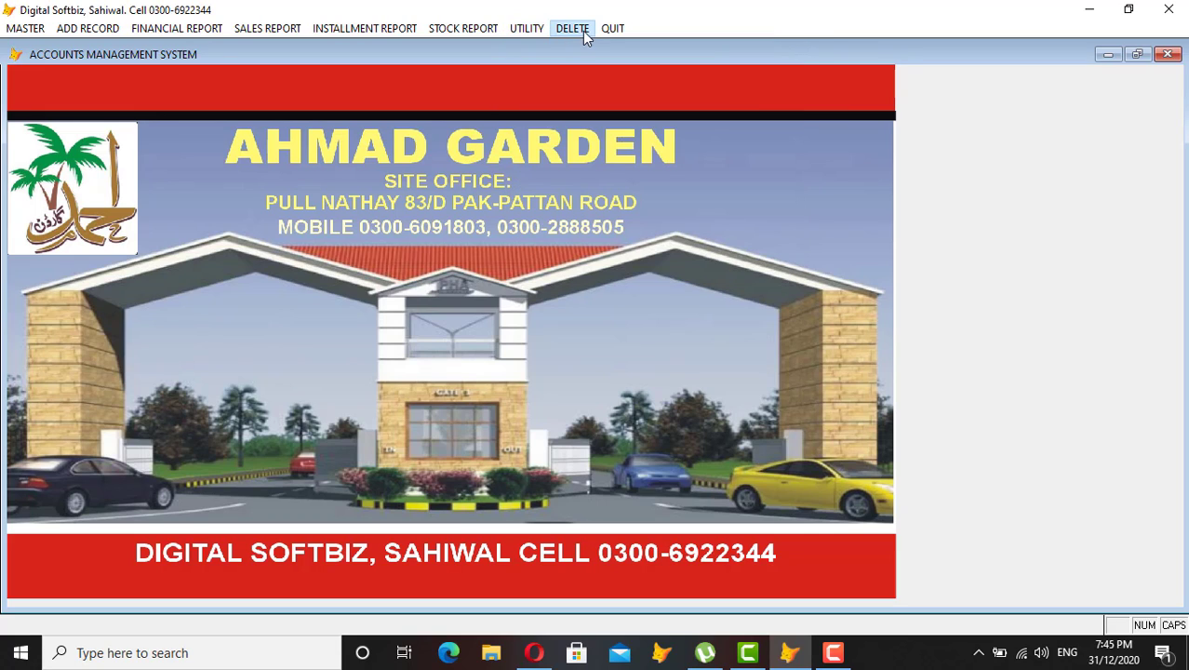
left_click(266, 28)
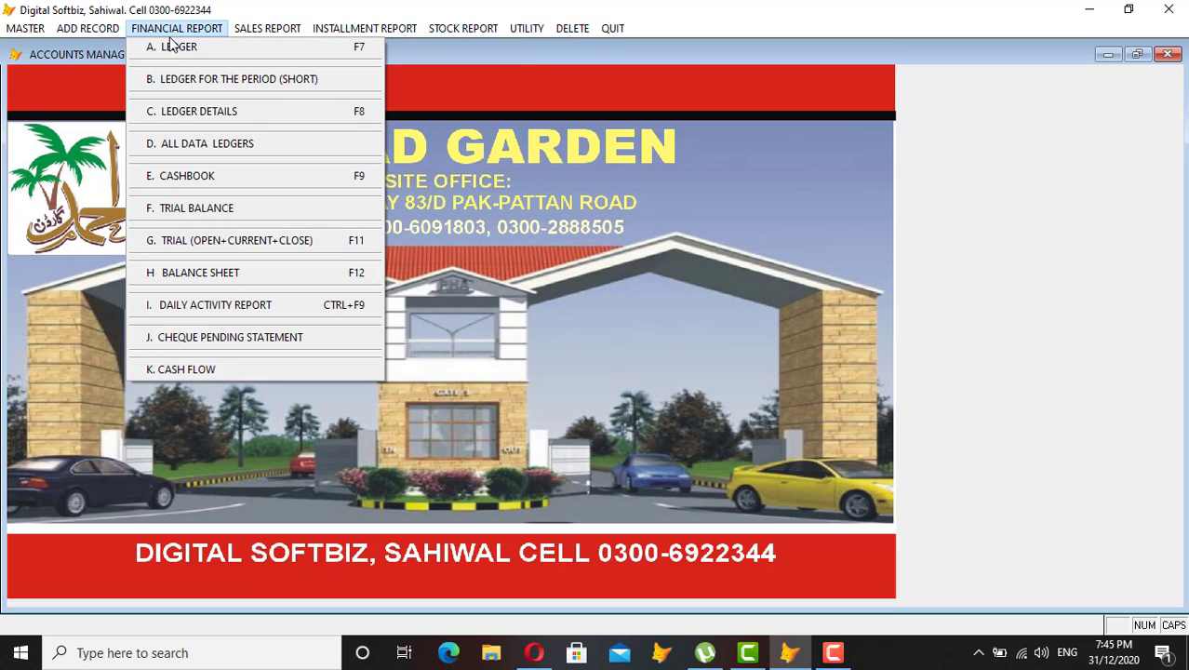
left_click(170, 48)
key("Return")
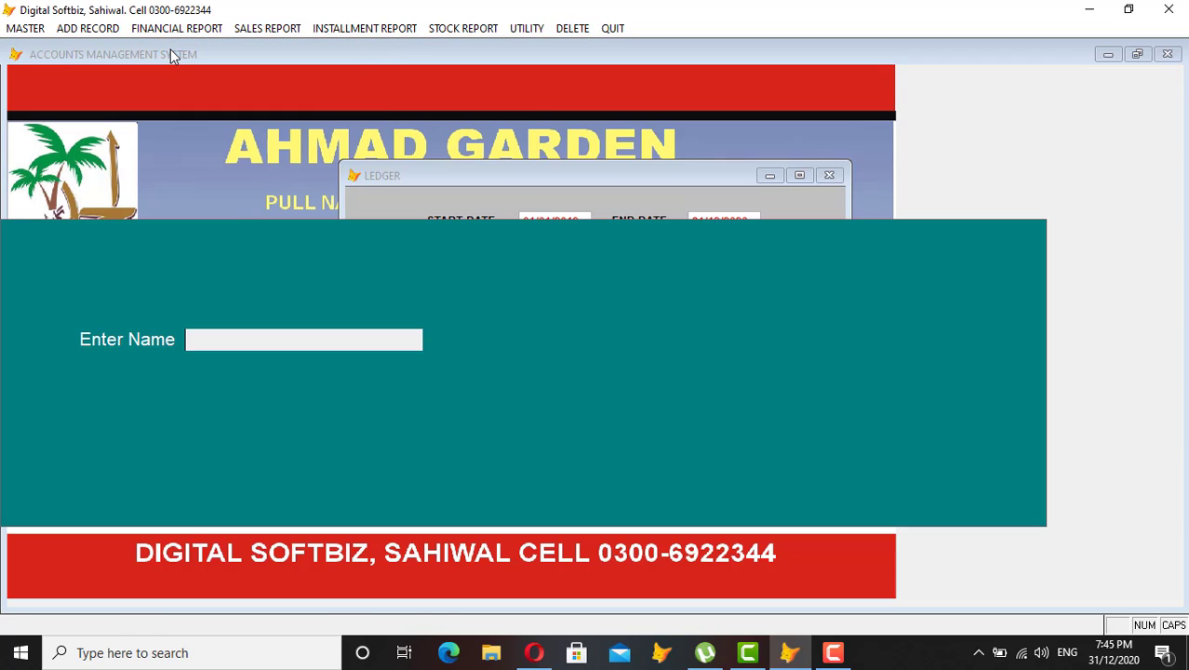
type("FAH")
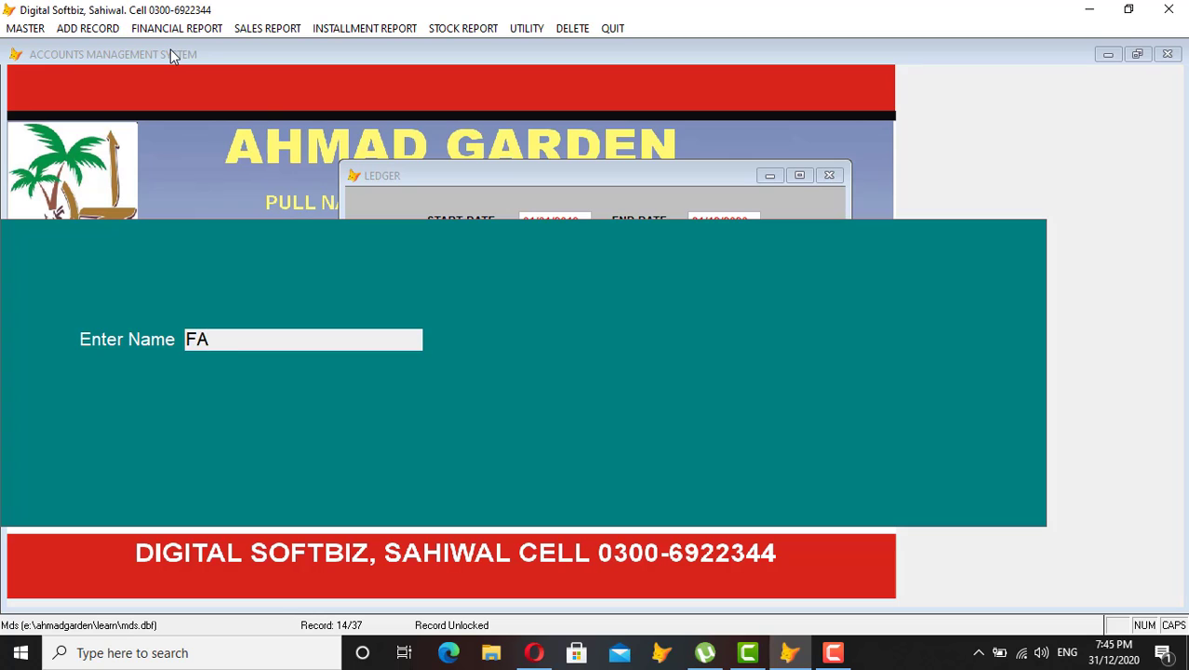
key("BackSpace")
key("BackSpace")
key("BackSpace")
type("KHU")
key("Return")
key("Return")
key("Return")
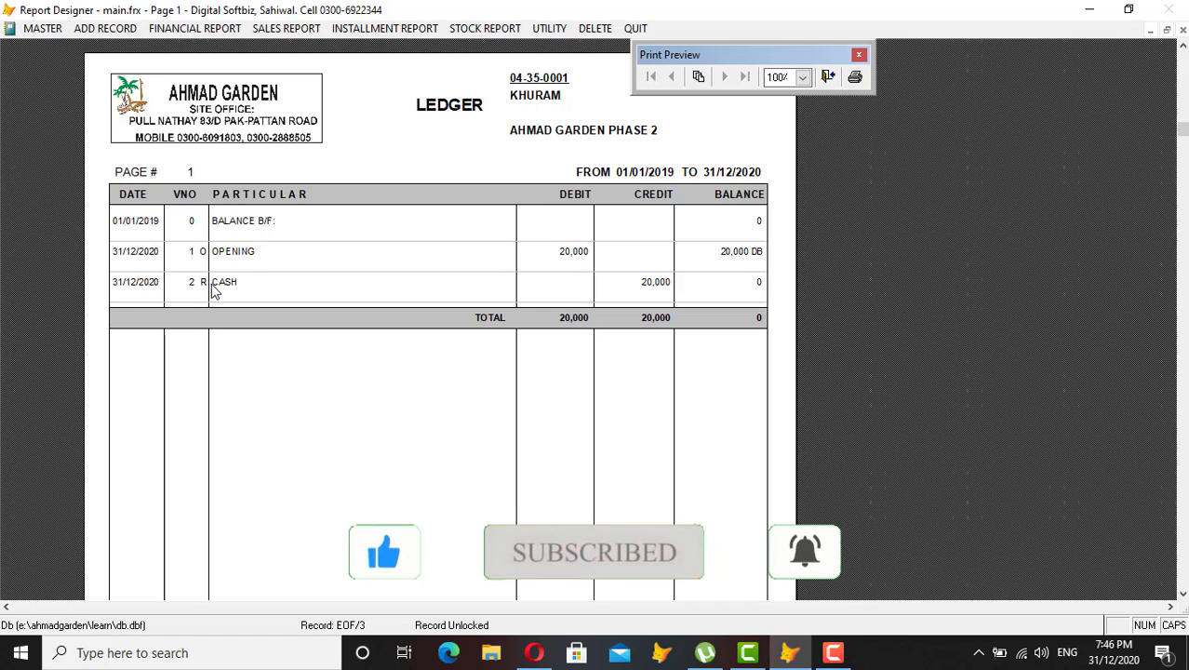
key("Escape")
key("Escape")
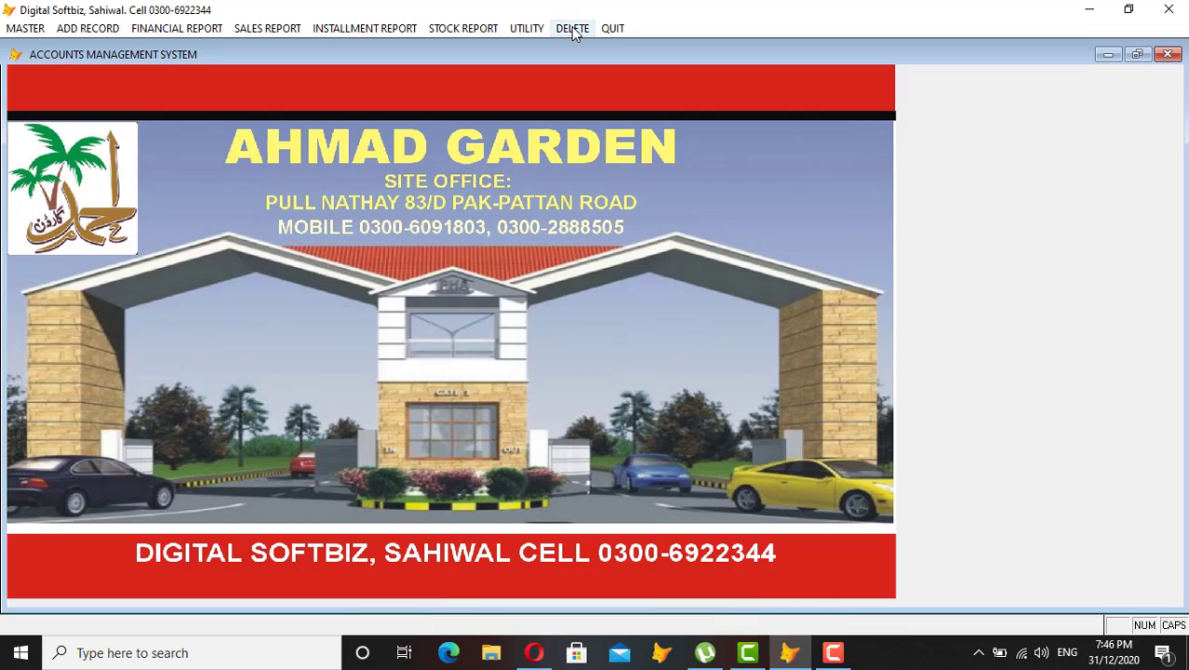
Delete type R voucher number 2 dated 31/12/2020 for 20,000, confirming the deletion.
left_click(573, 28)
type("2")
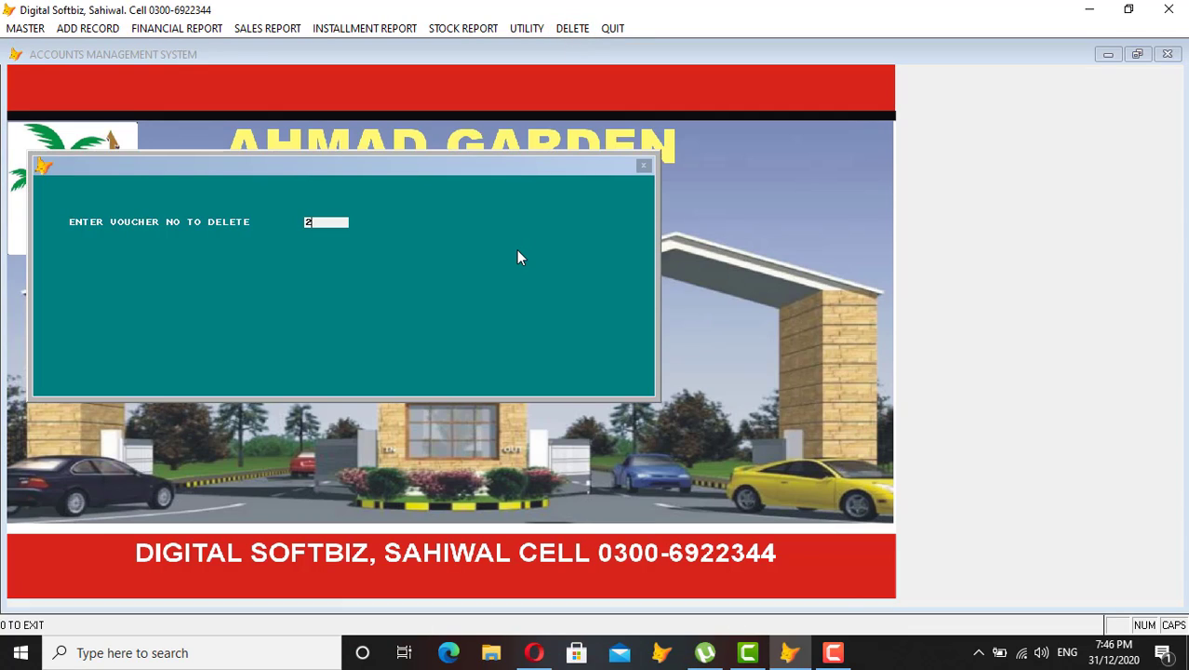
key("Return")
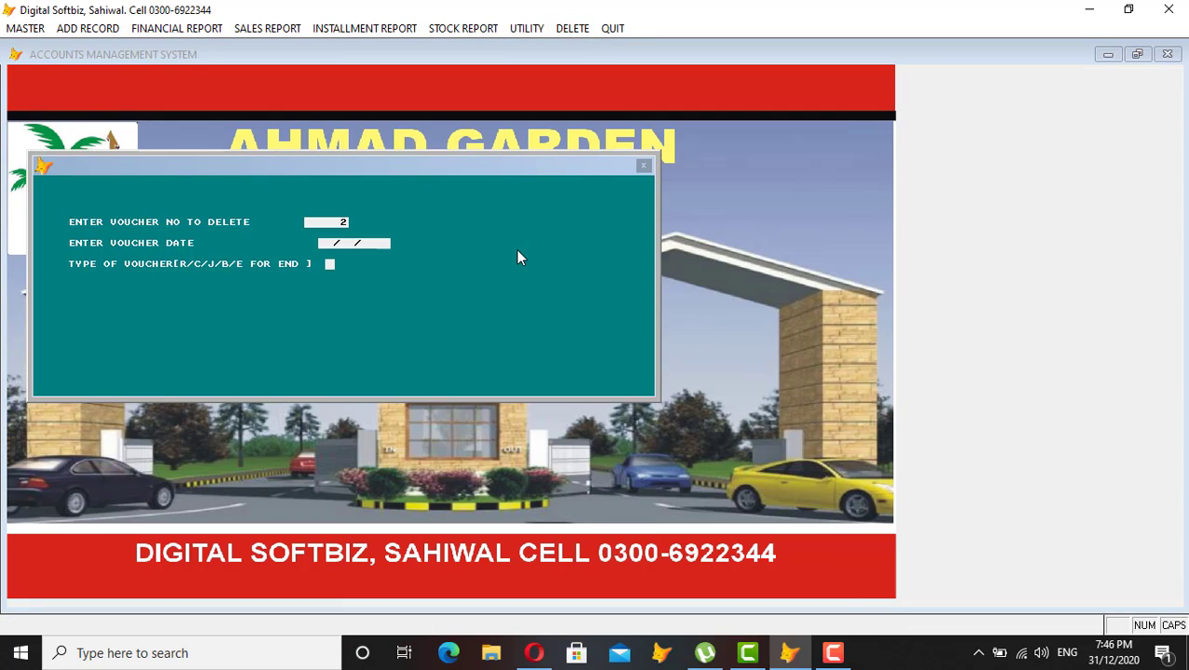
type("31122020")
key("Return")
type("R")
key("Return")
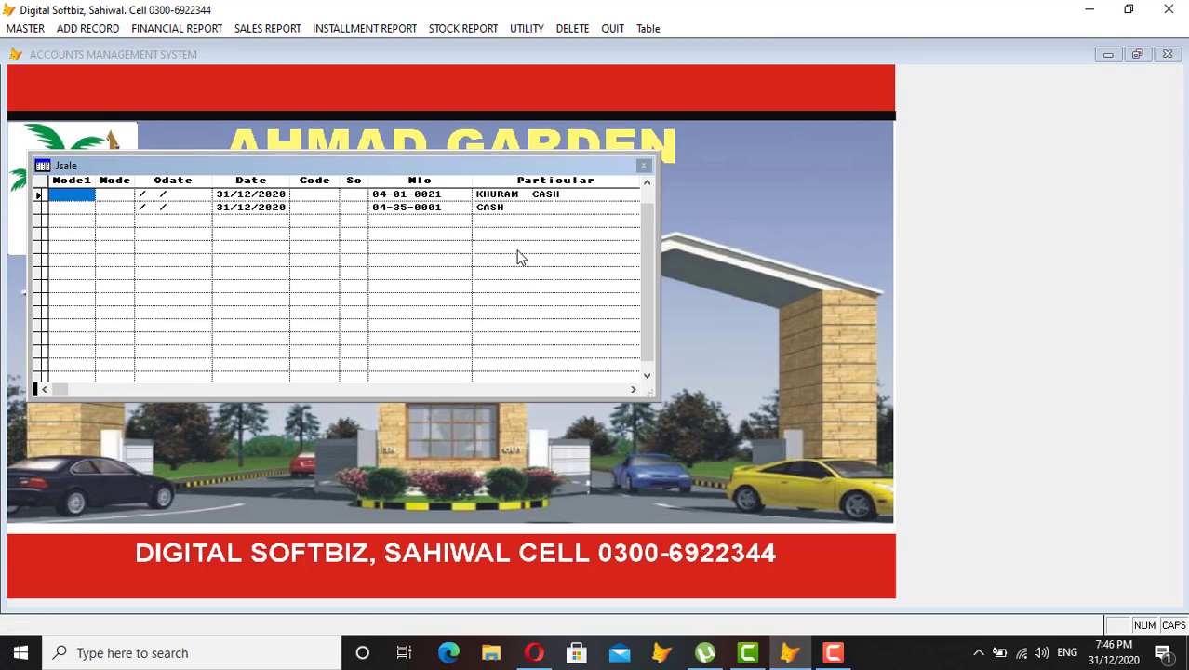
key("Tab")
key("Tab")
key("Tab")
key("Tab")
key("Tab")
key("Tab")
key("Tab")
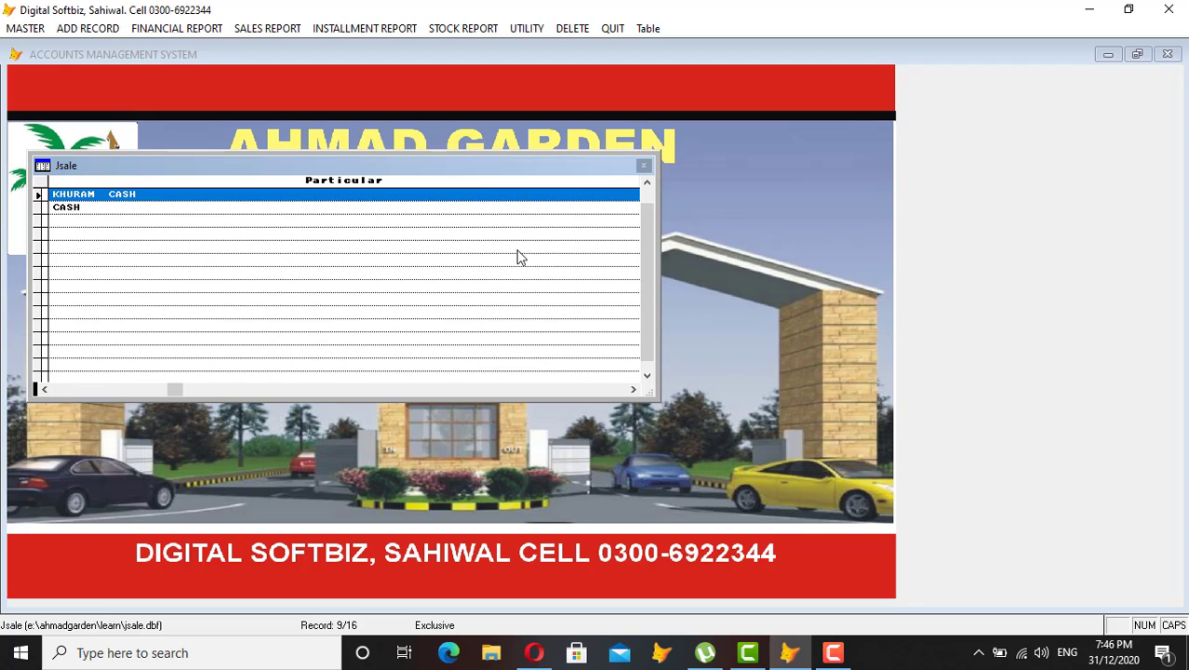
key("Escape")
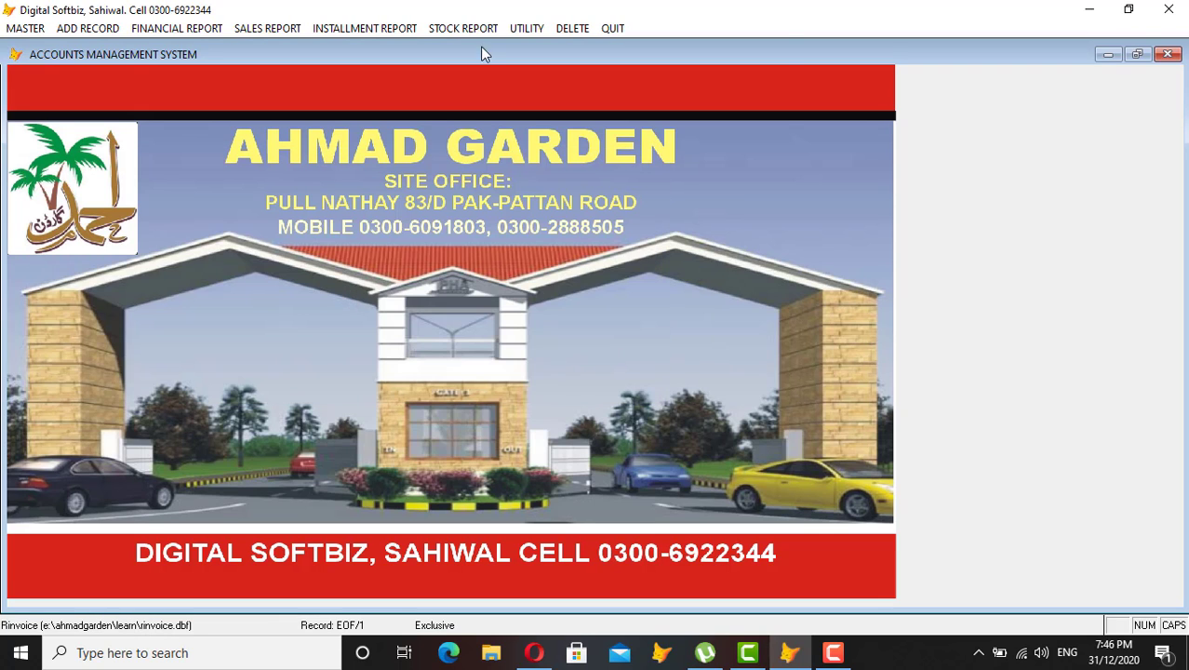
Reindex the data, then preview the new customer's ledger showing 20,000 DB without the deleted receipt.
left_click(527, 28)
left_click(535, 45)
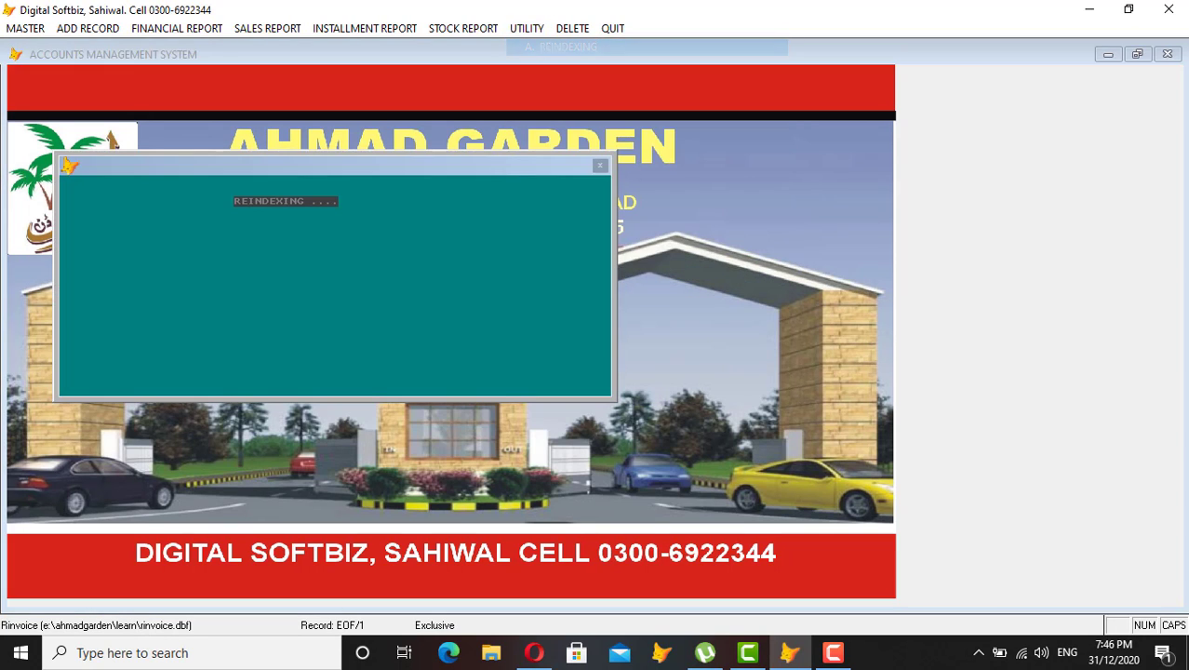
left_click(177, 28)
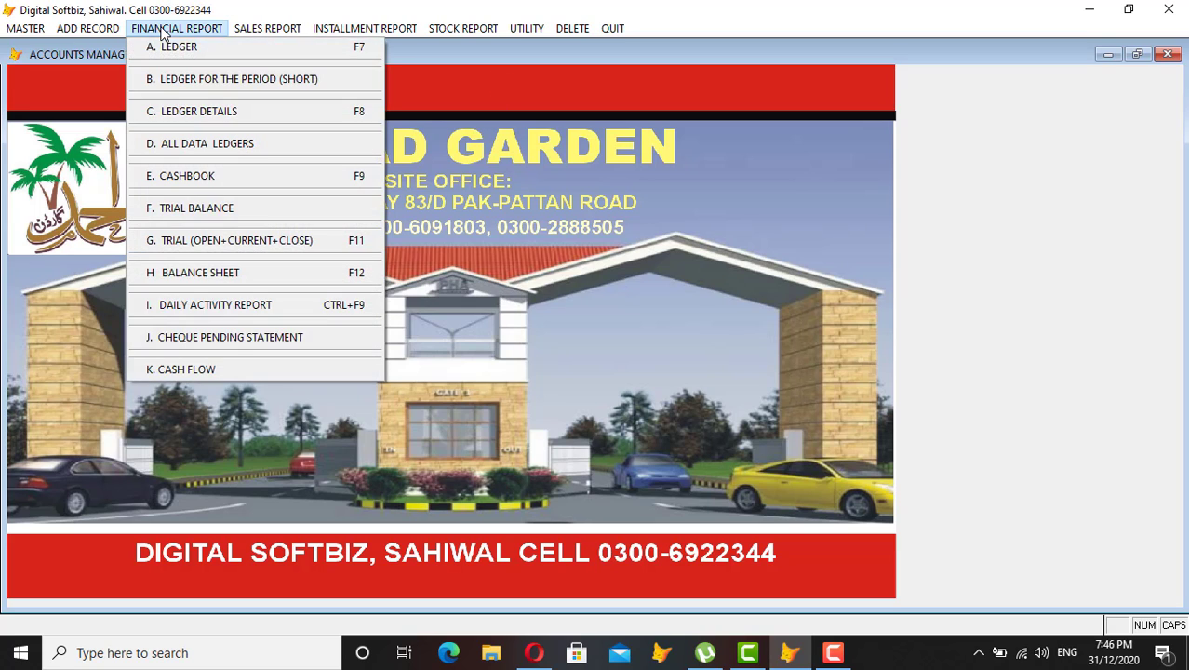
left_click(178, 43)
key("Return")
key("Return")
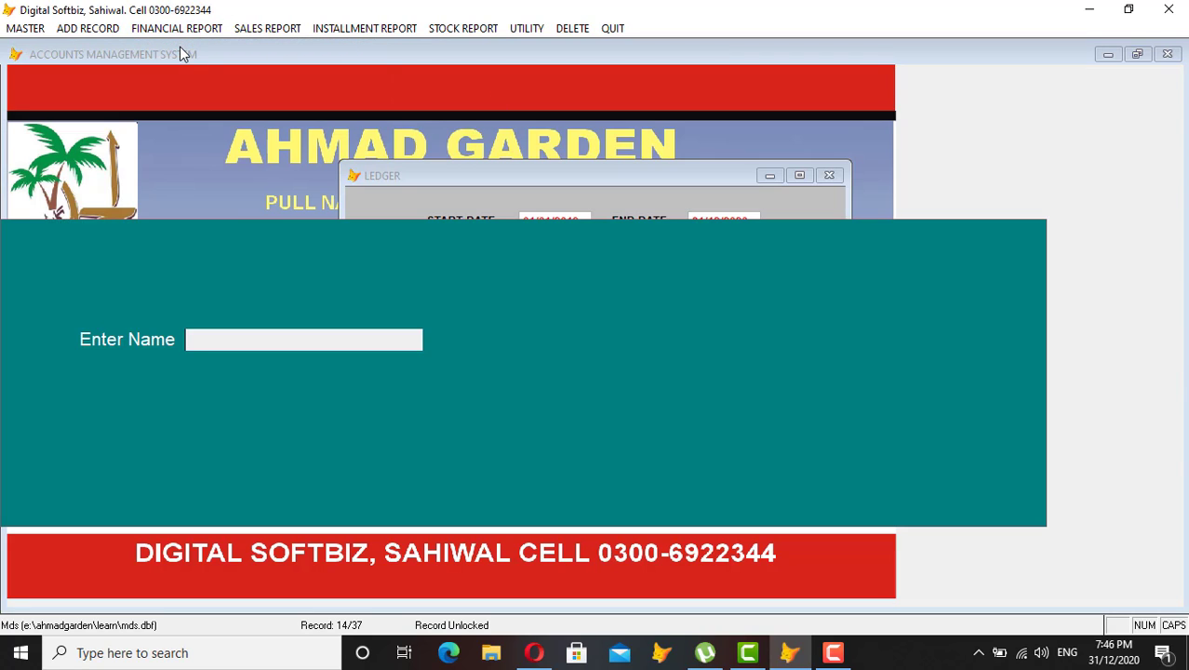
type("KHU")
key("Return")
key("Return")
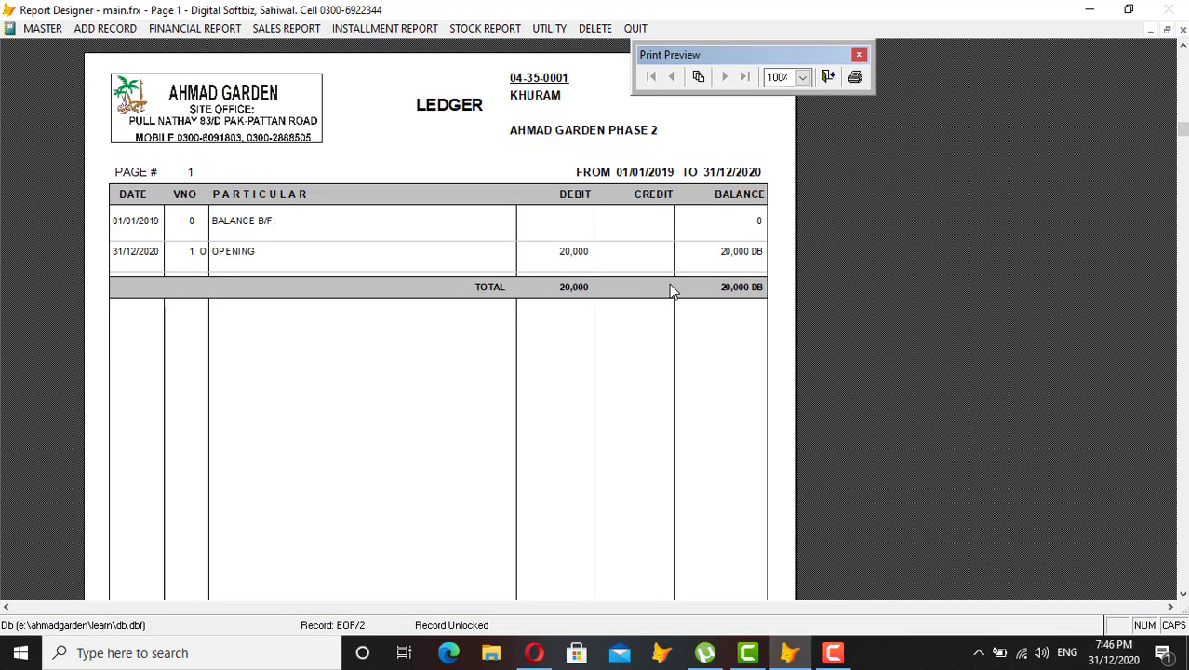
key("Escape")
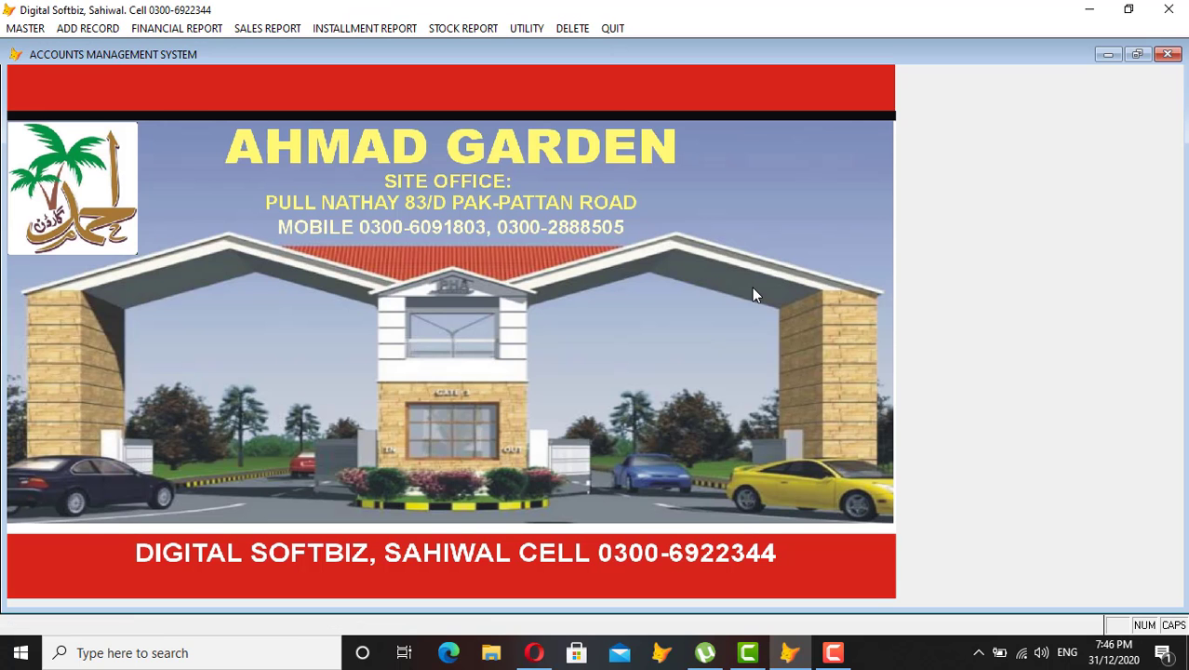
Preview the cash book for ledger 04-01-0021, showing a balance of 86,111, then close it.
left_click(177, 28)
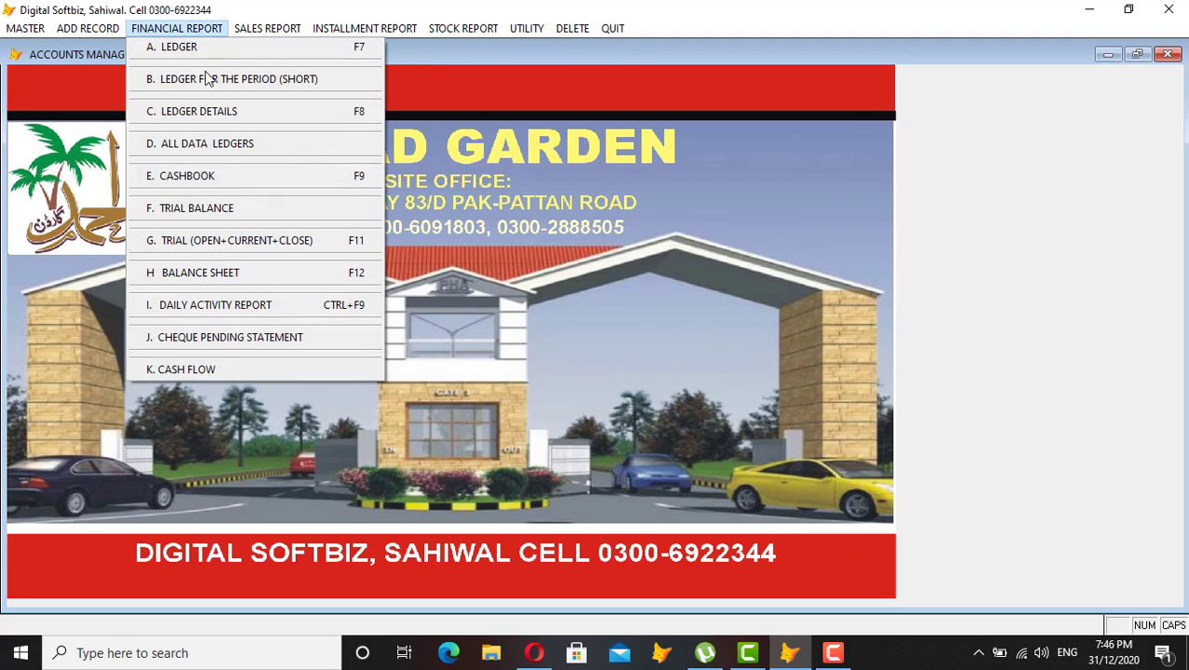
left_click(240, 179)
type("04-01-0021")
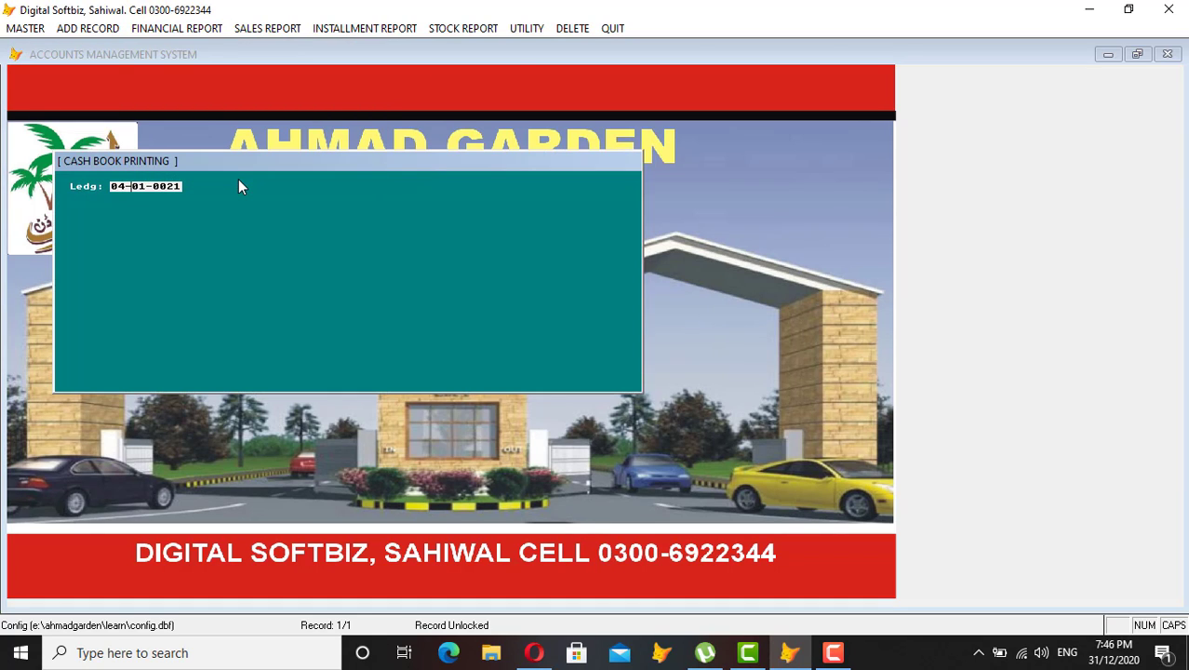
key("Return")
key("Return")
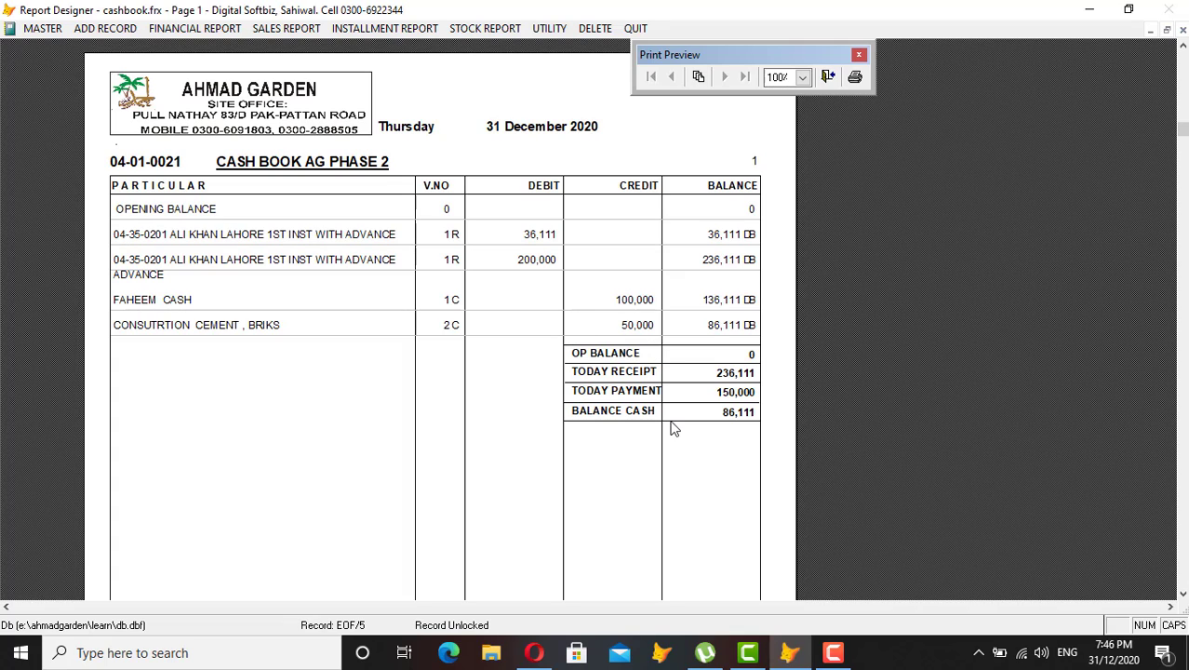
key("Escape")
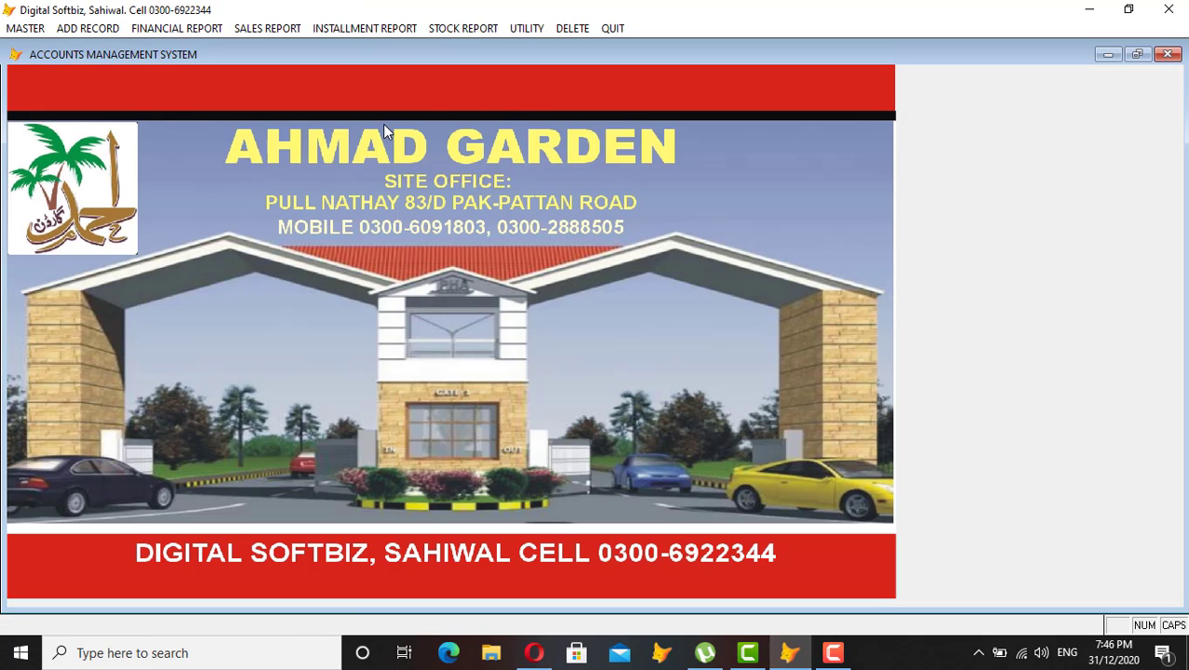
left_click(28, 28)
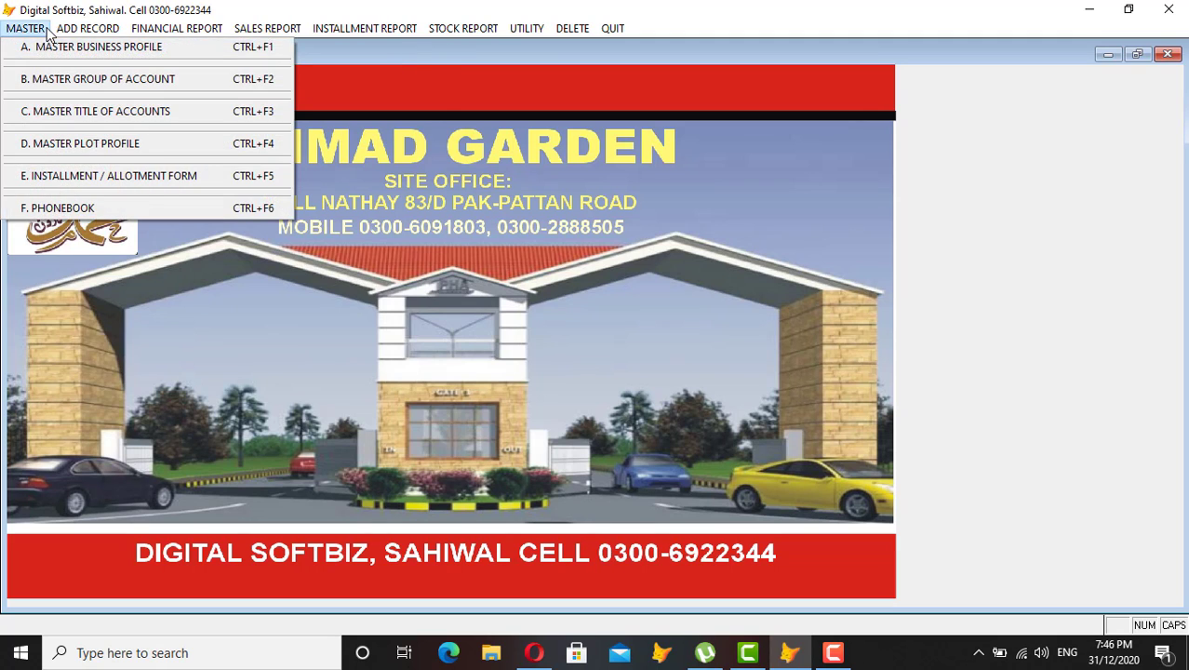
mouse_move(62, 30)
left_click(41, 43)
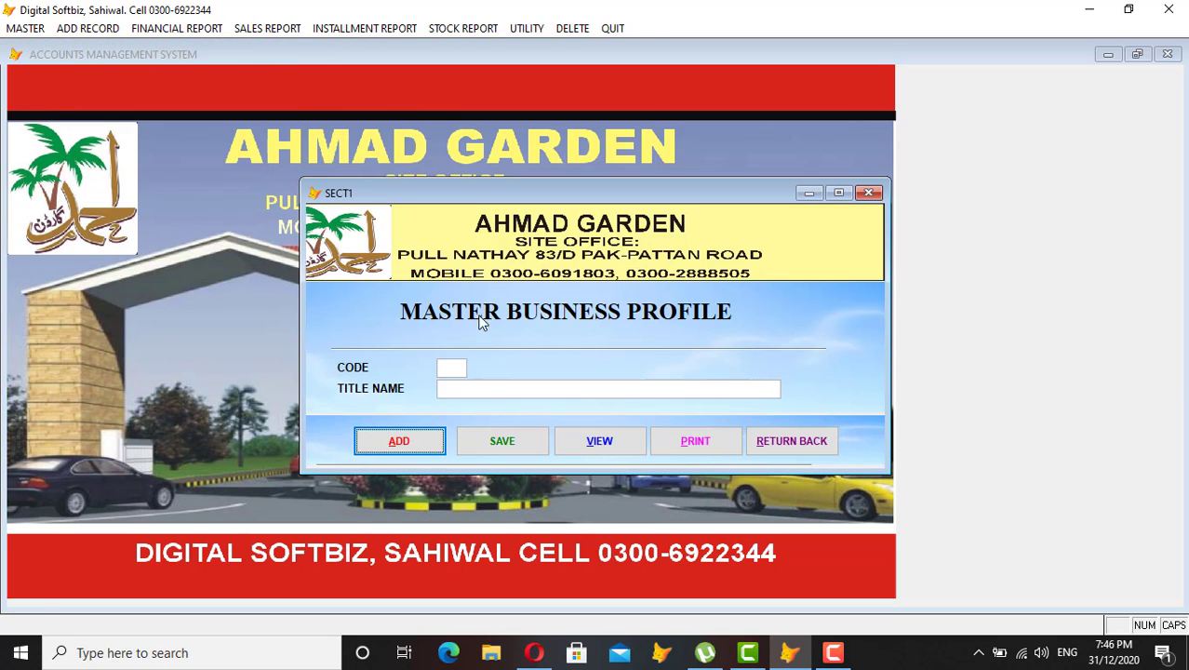
left_click(600, 443)
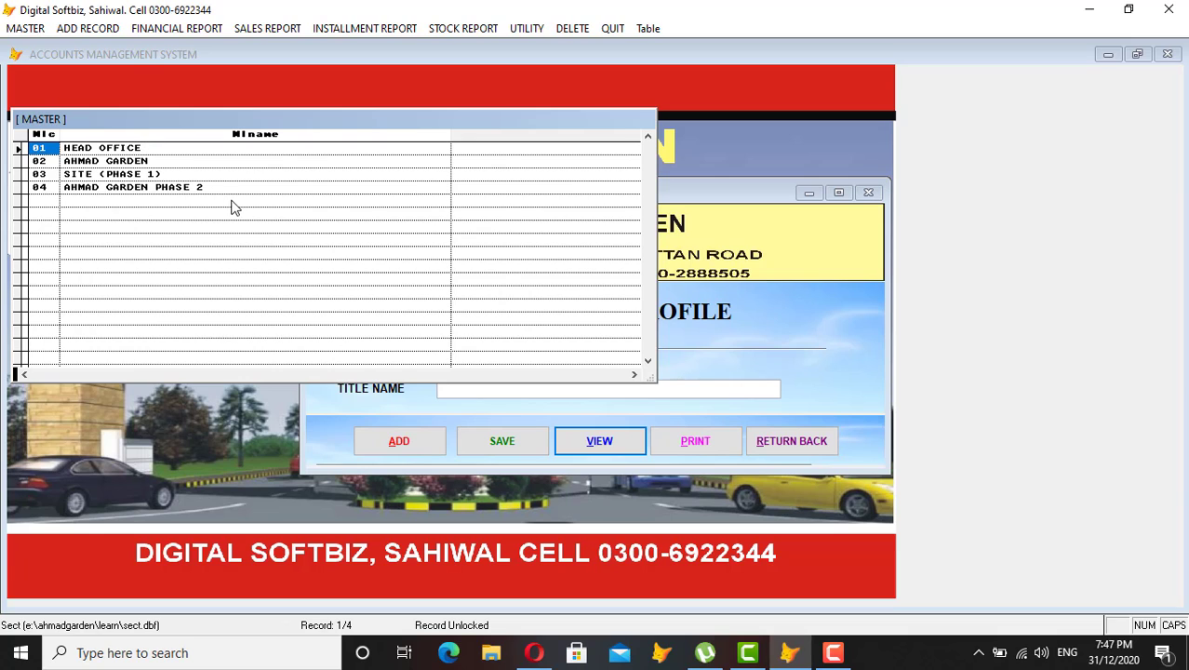
key("Escape")
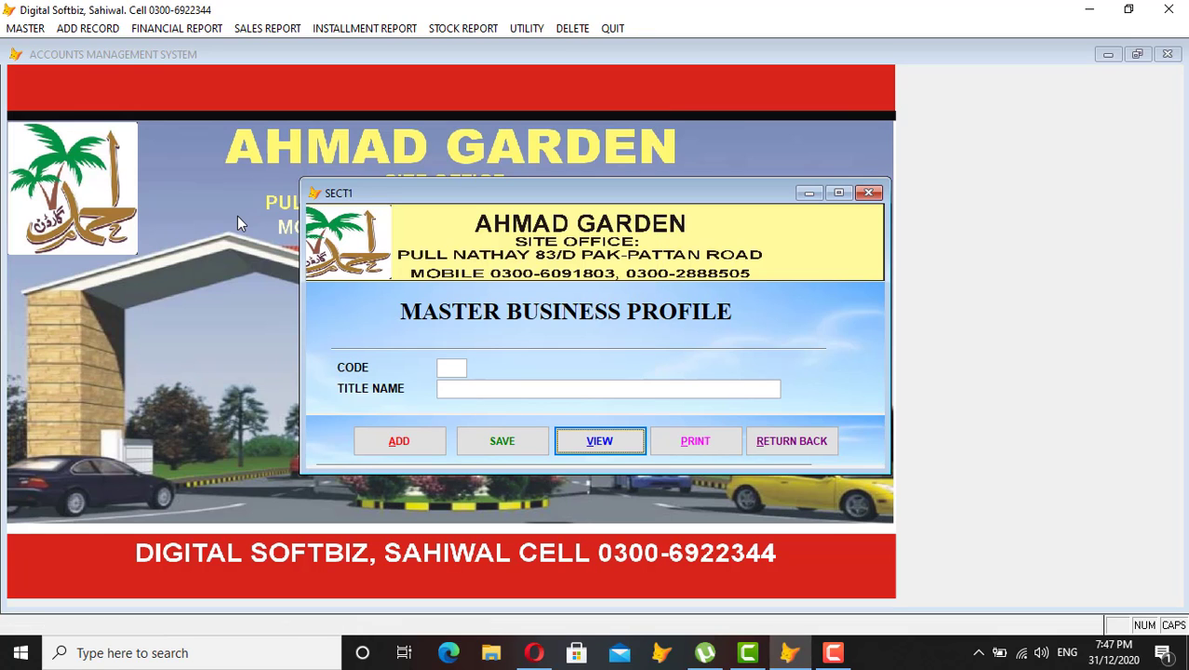
left_click(782, 443)
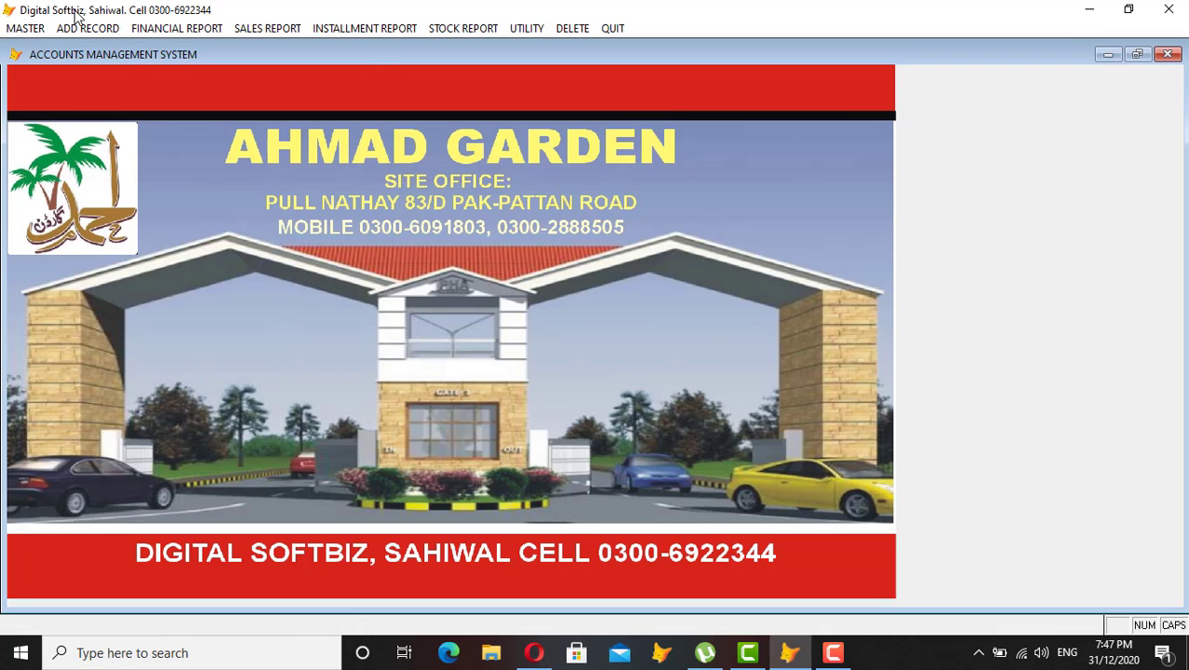
left_click(26, 28)
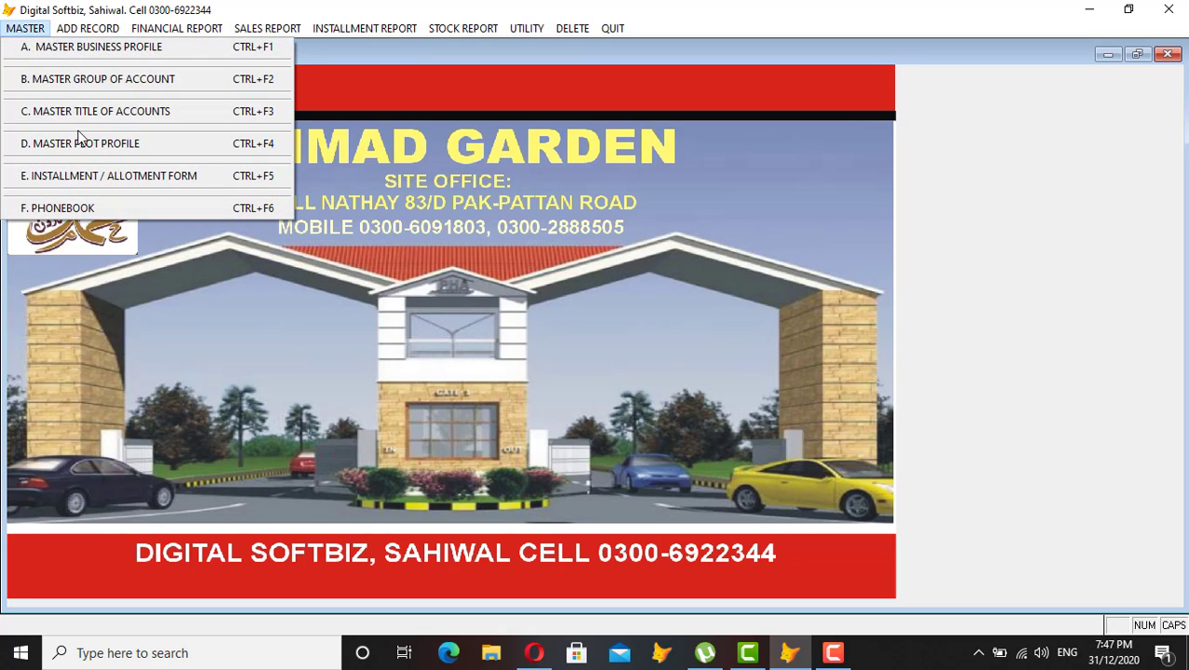
left_click(225, 174)
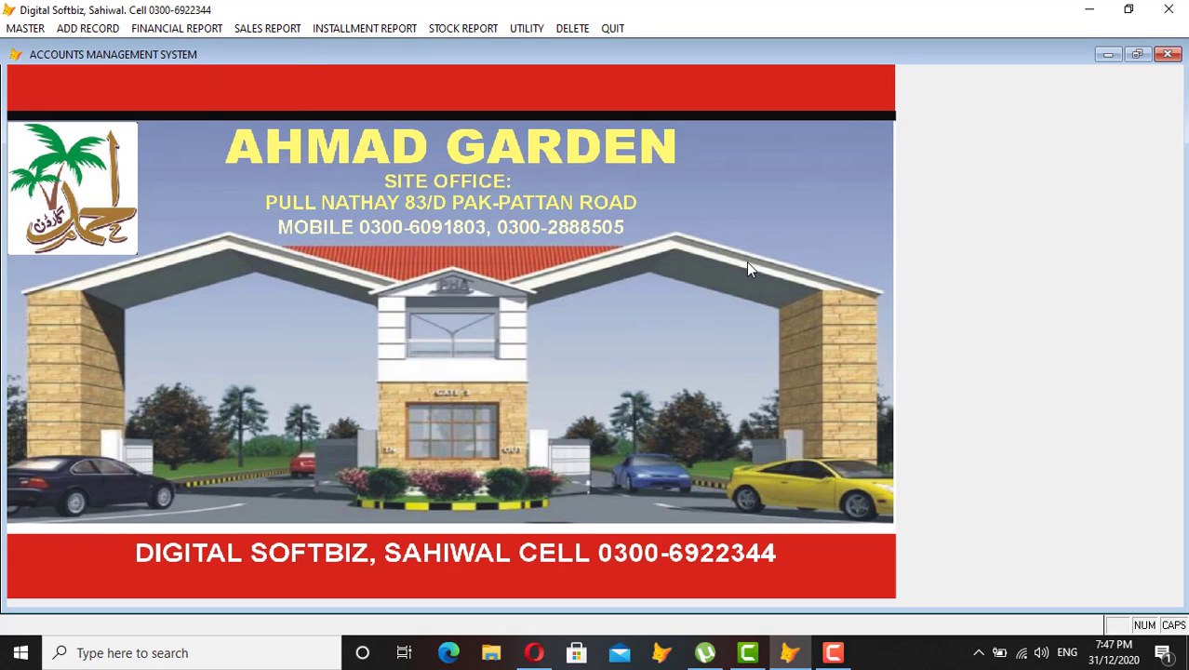